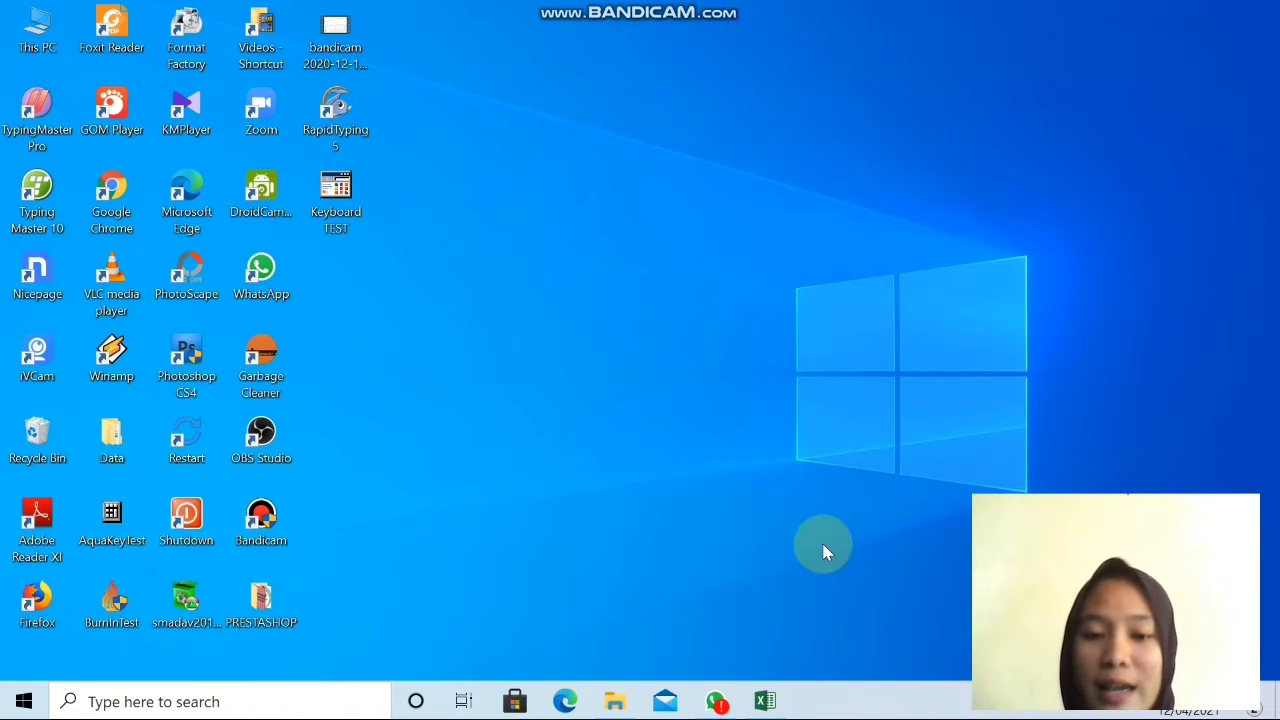
- Switch to Excel and try the Number format on cell A1 with 0 decimal places and the red 1234 negative style
click(764, 703)
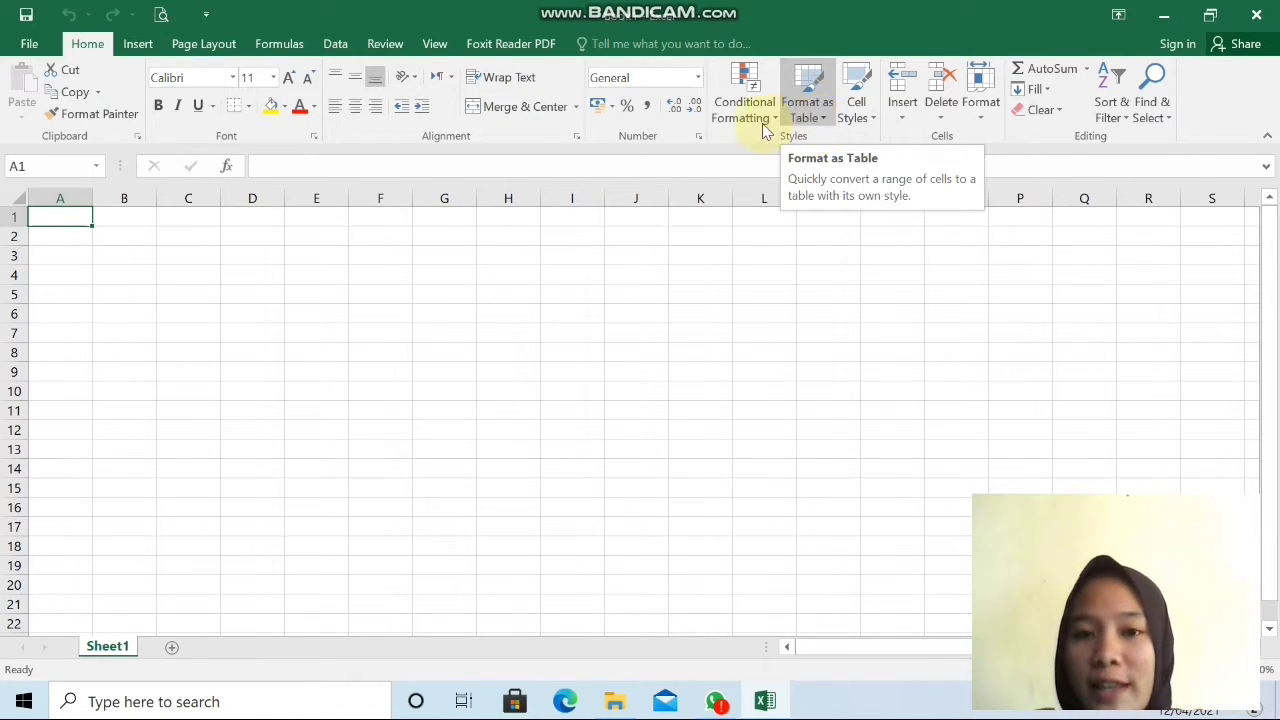
click(699, 136)
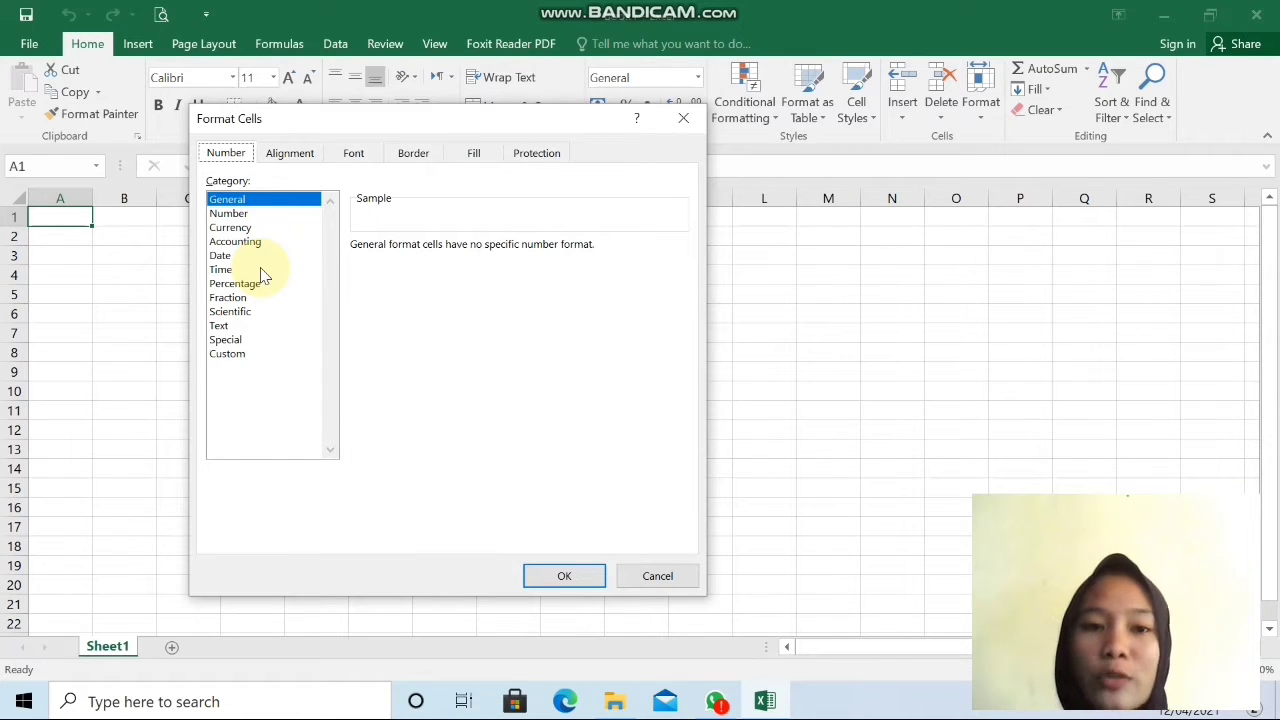
click(242, 213)
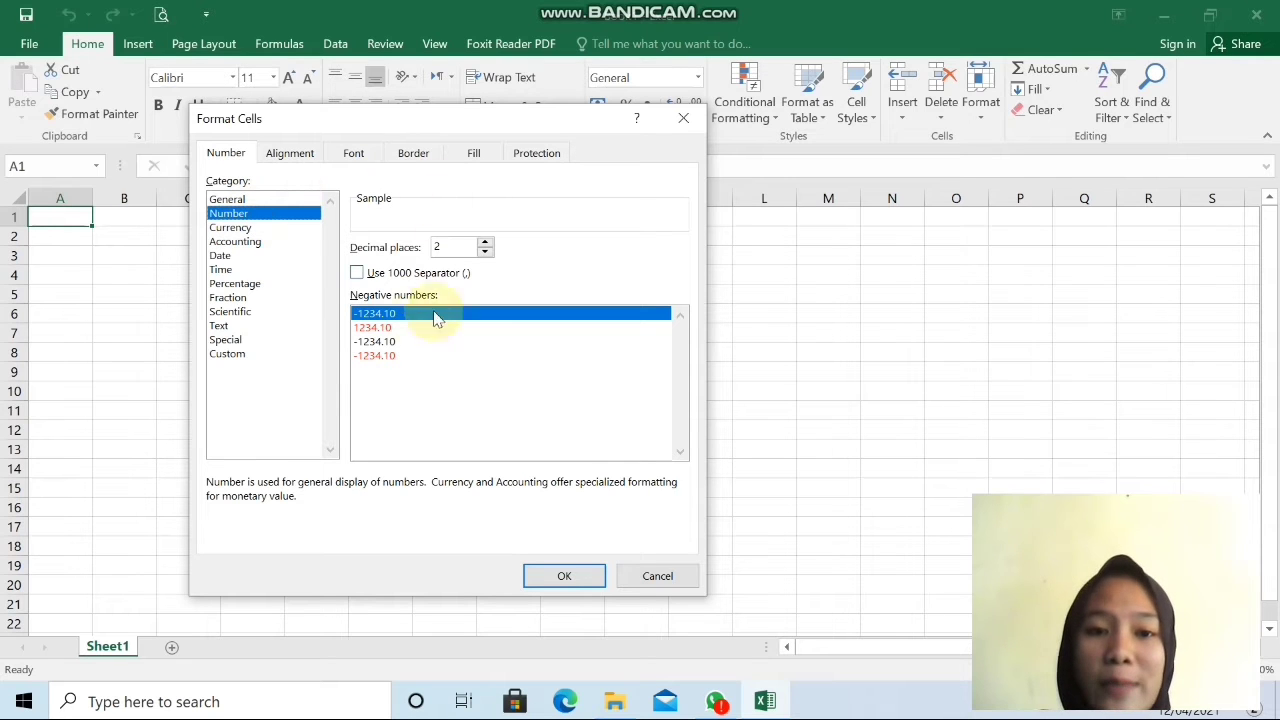
click(457, 247)
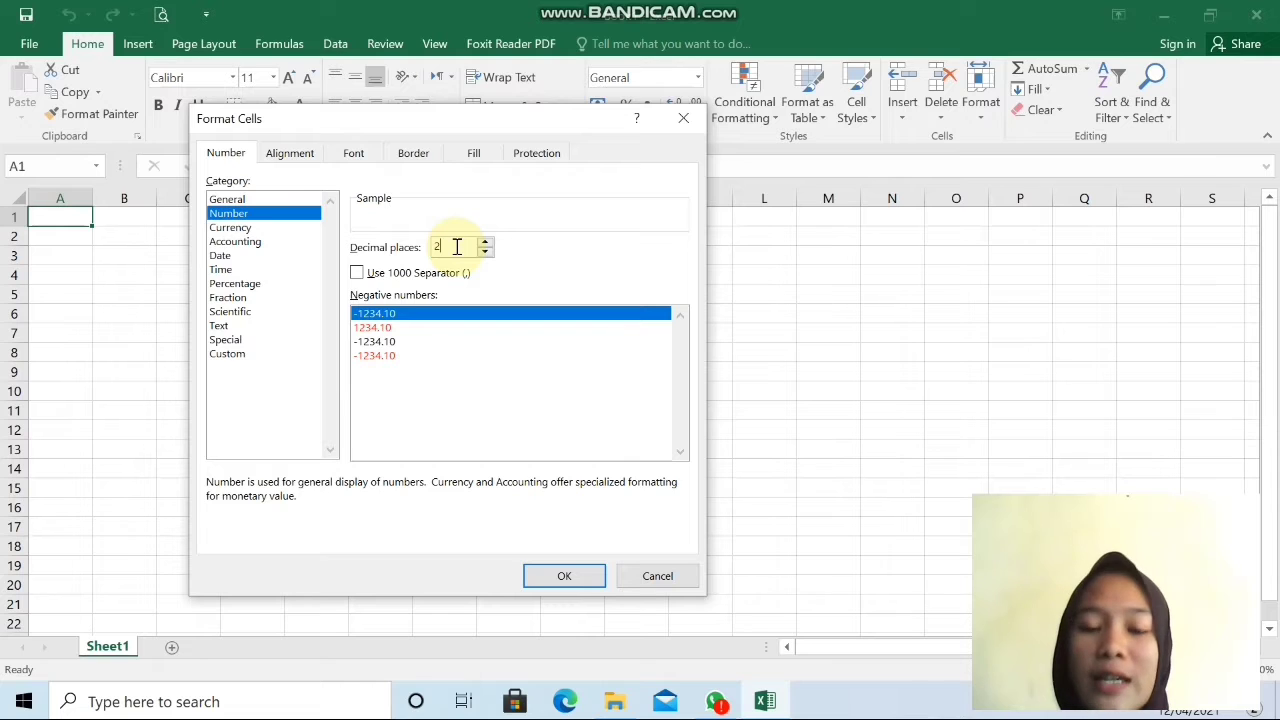
key(BackSpace)
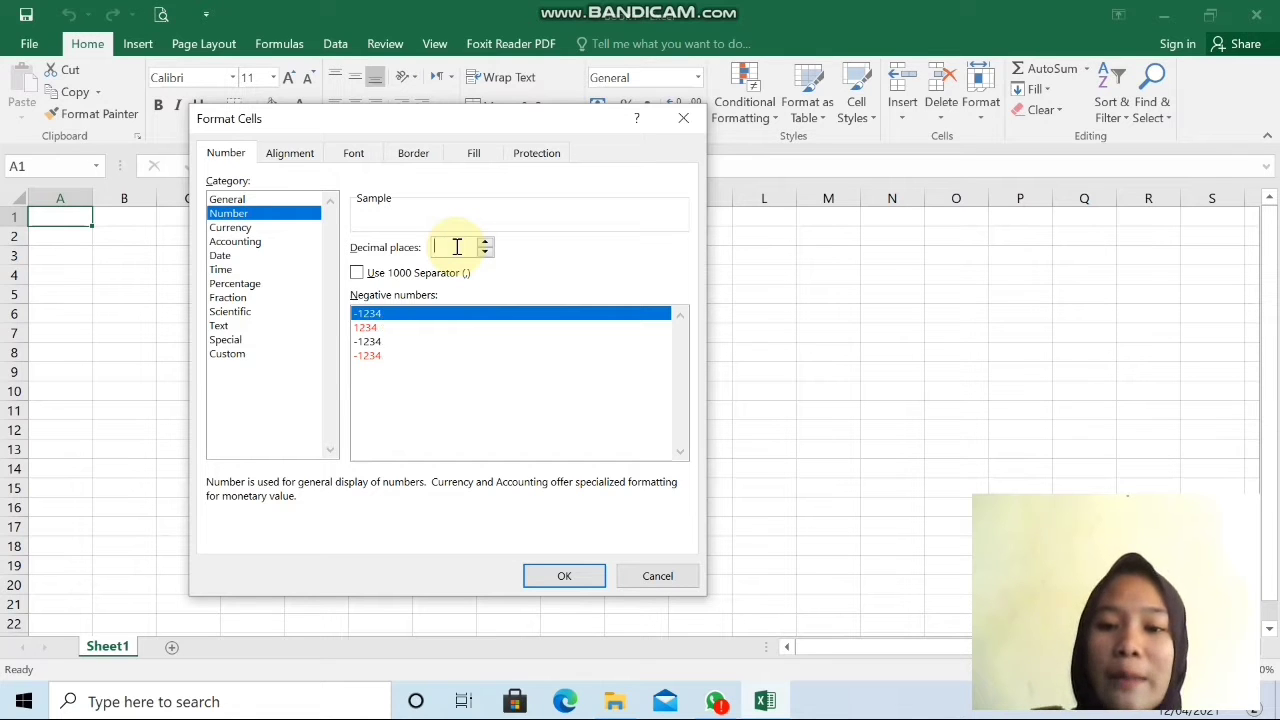
text(0)
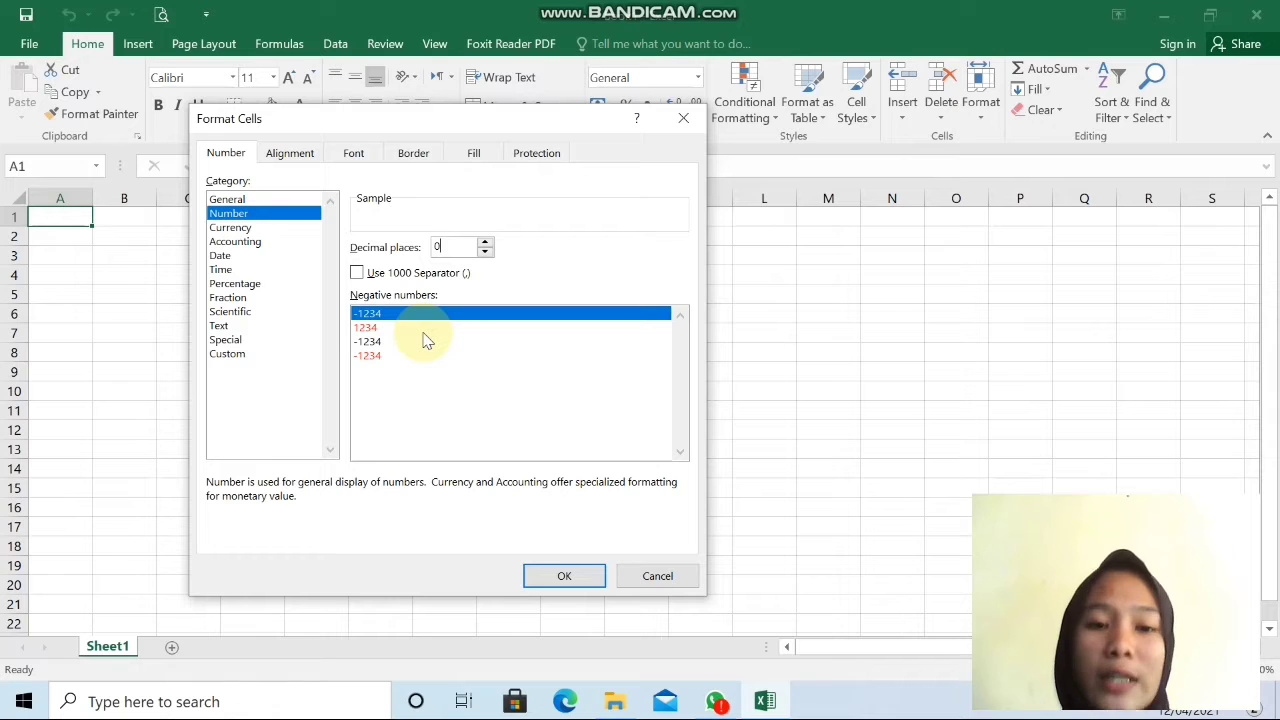
click(371, 330)
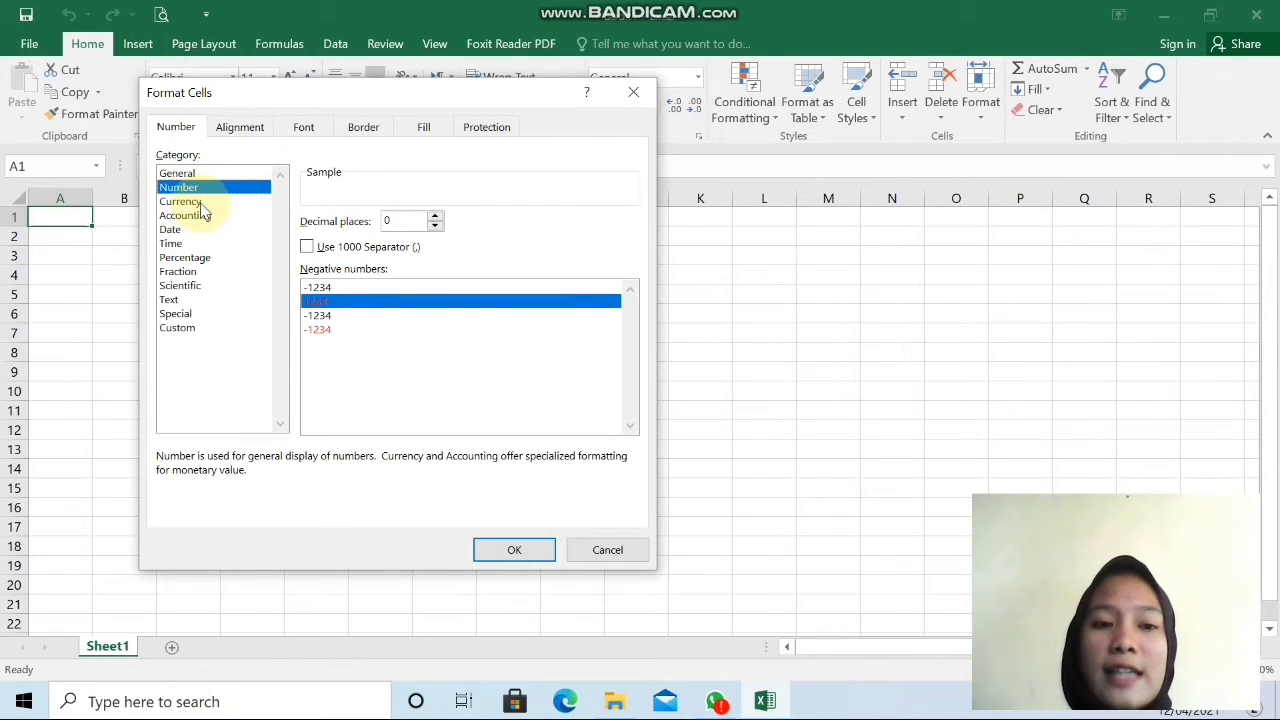
- Examine the Currency format's symbol choices and the Accounting format's options
click(202, 203)
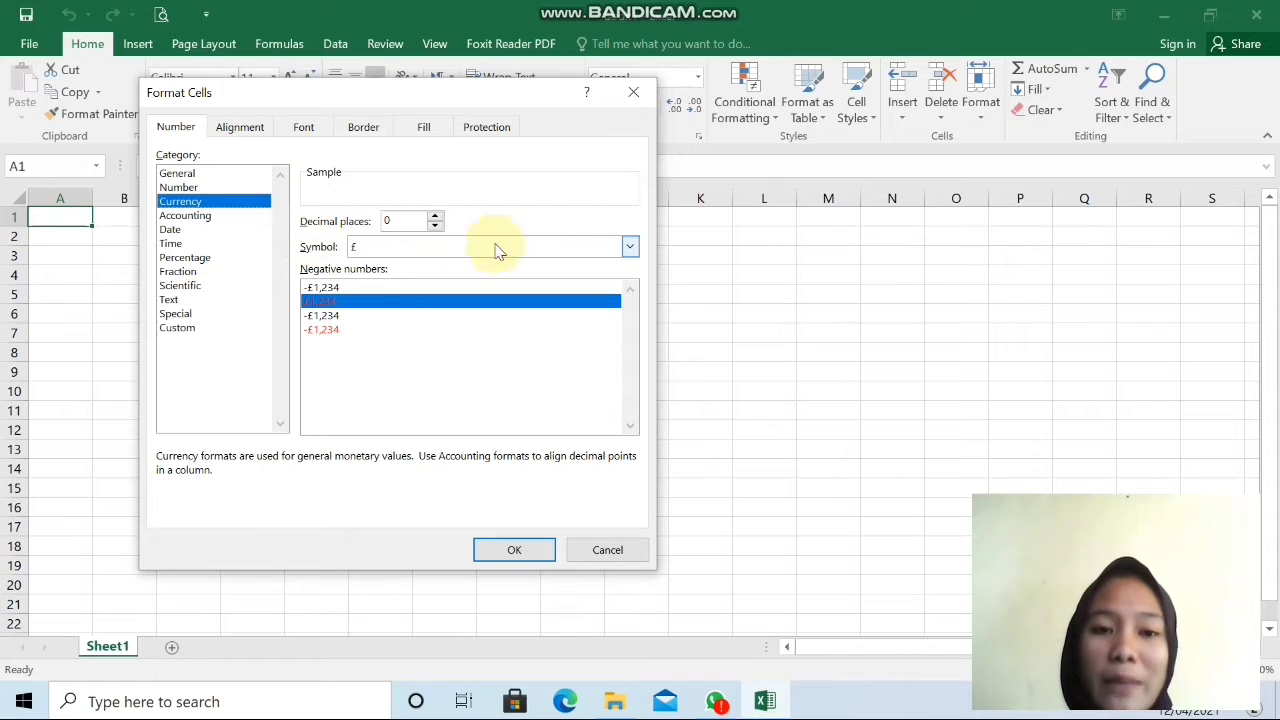
click(631, 247)
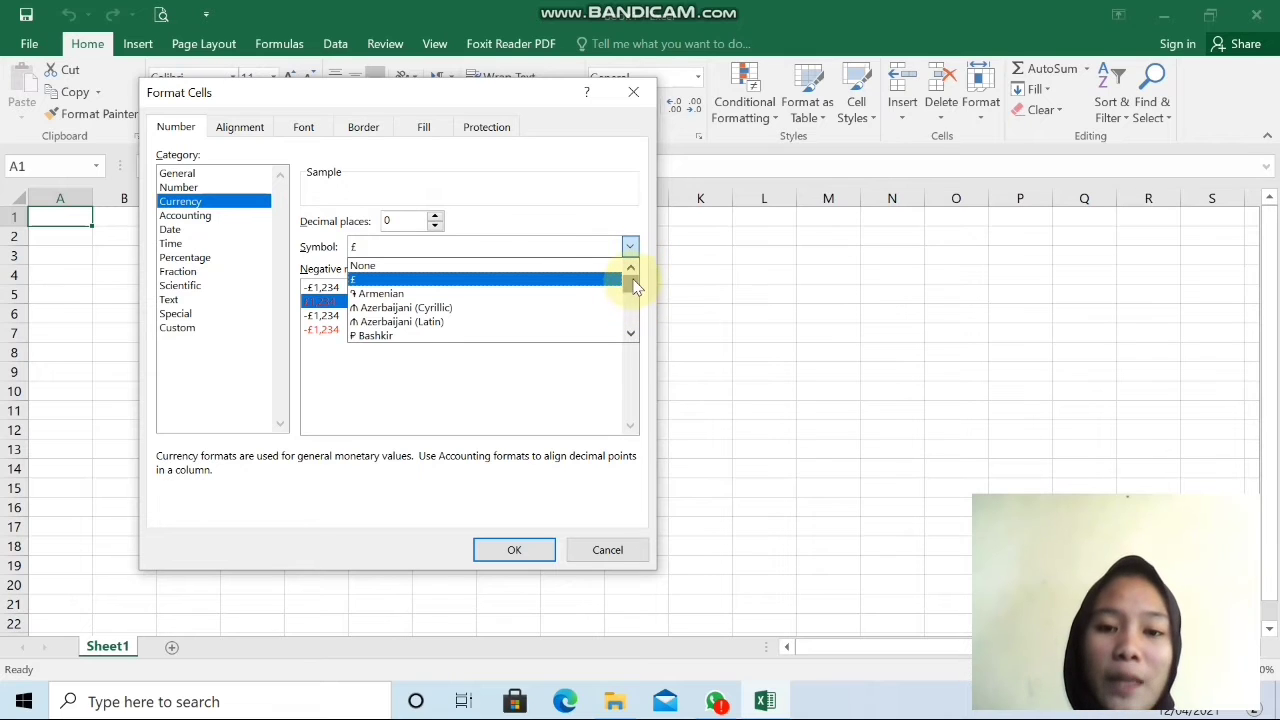
drag(632, 287, 632, 313)
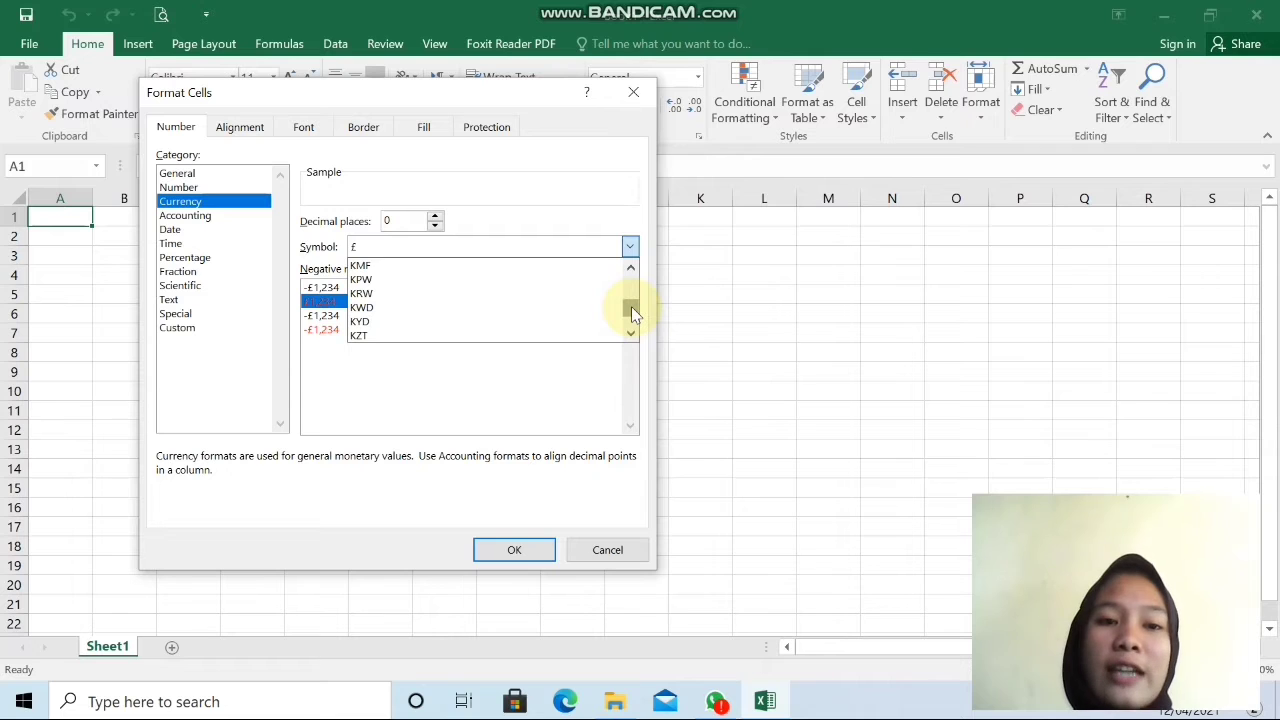
click(202, 216)
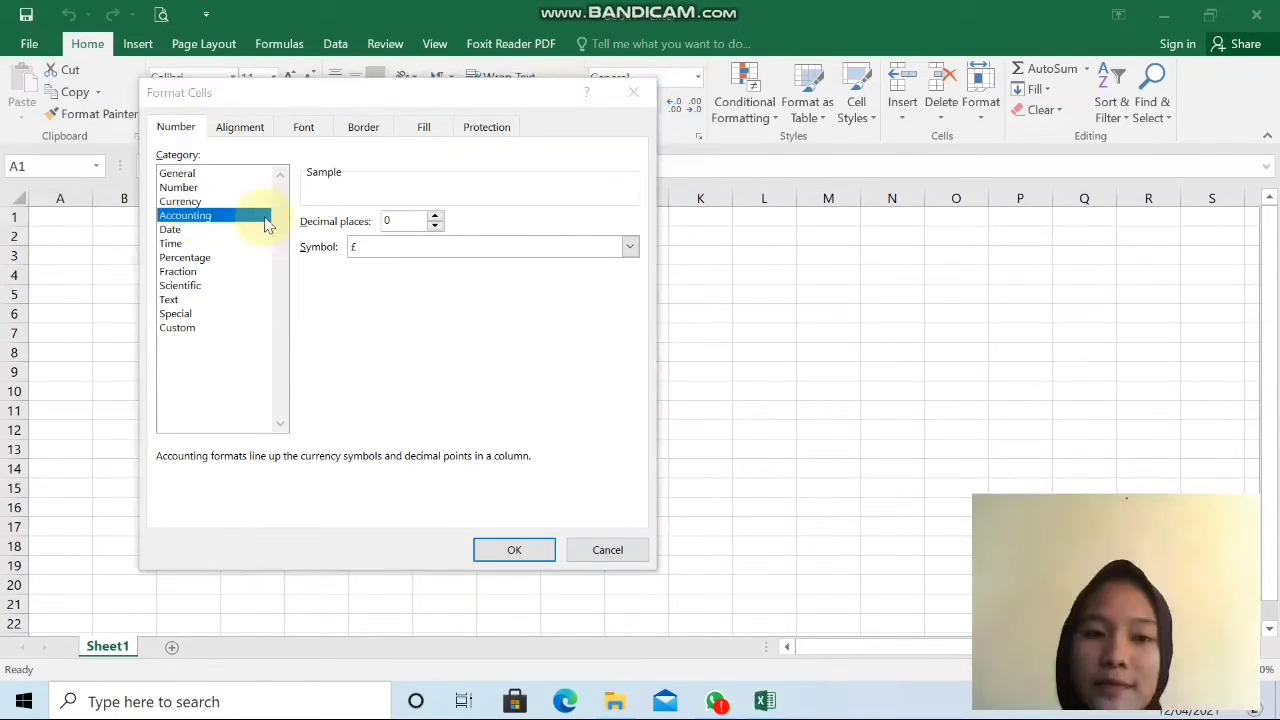
- Examine the Date format's display types and its available locales
click(203, 245)
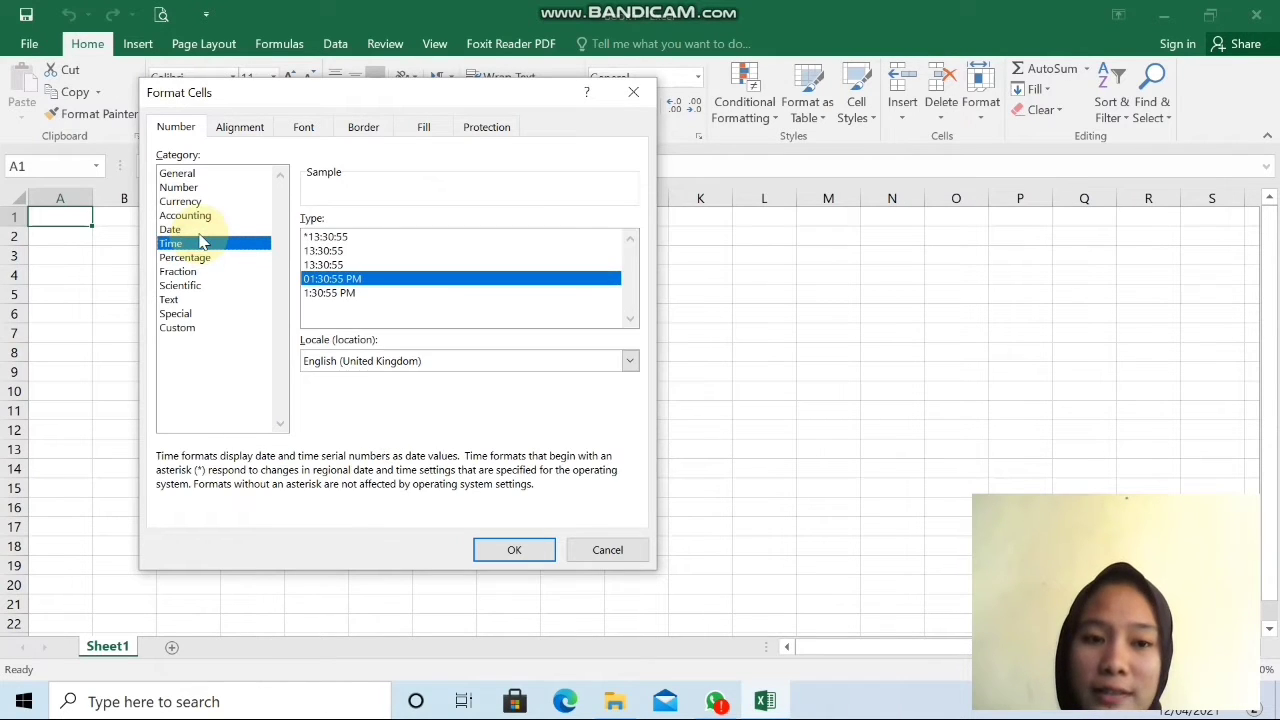
click(203, 231)
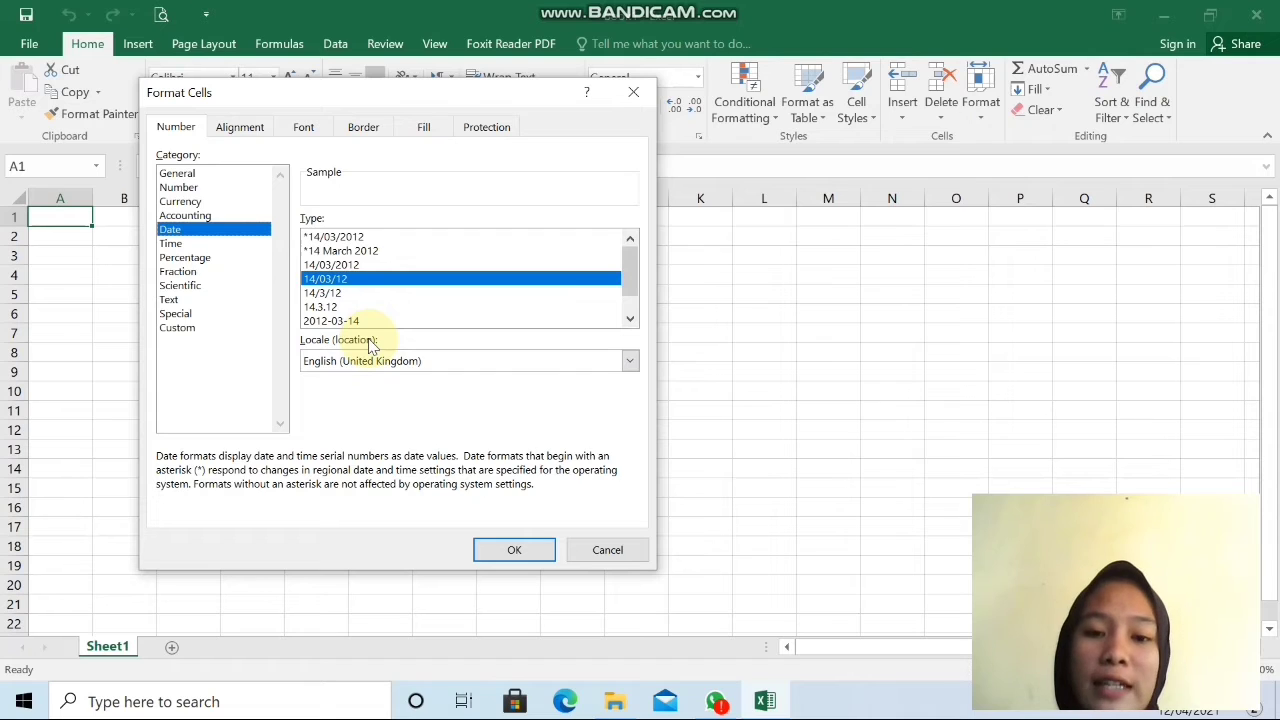
click(631, 361)
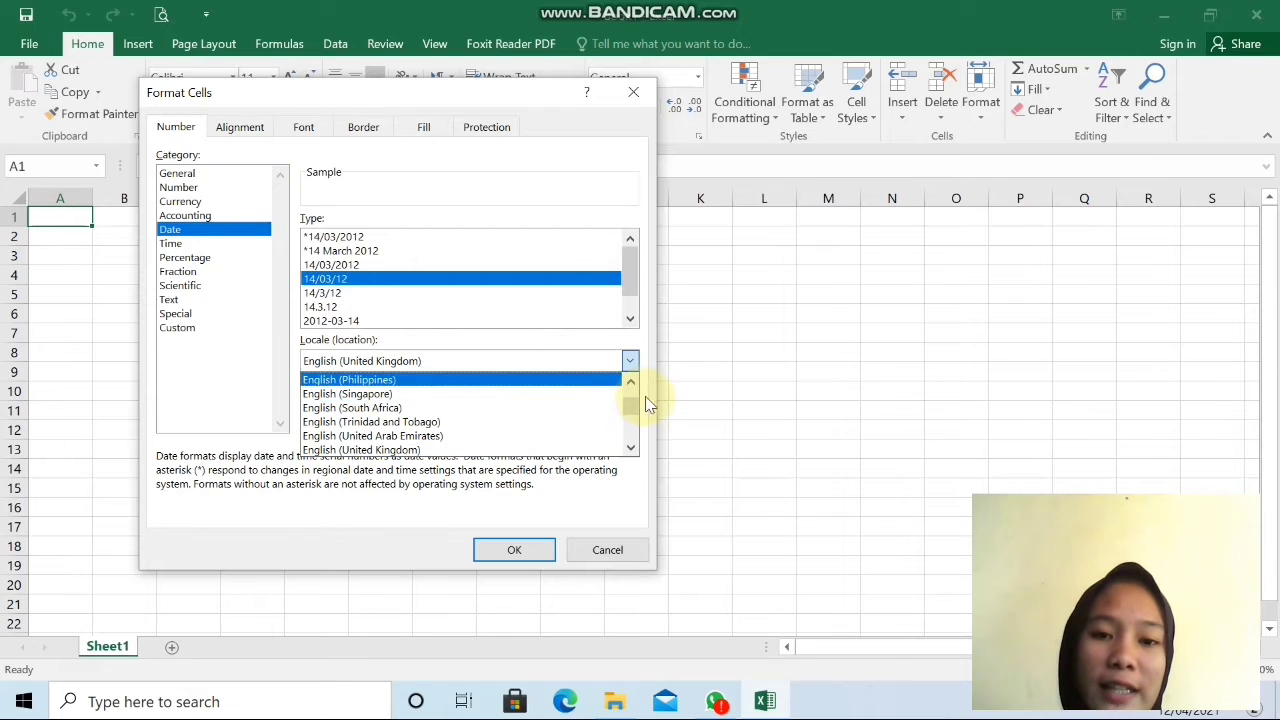
drag(636, 406, 630, 361)
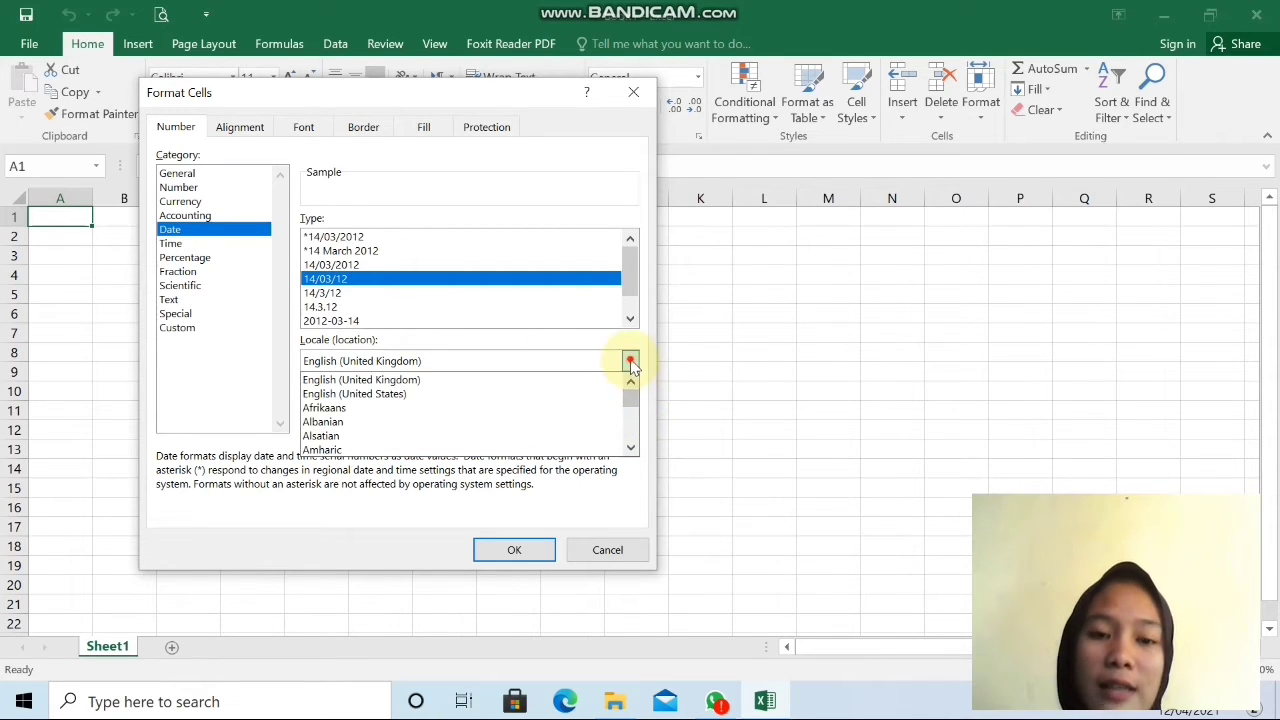
click(630, 361)
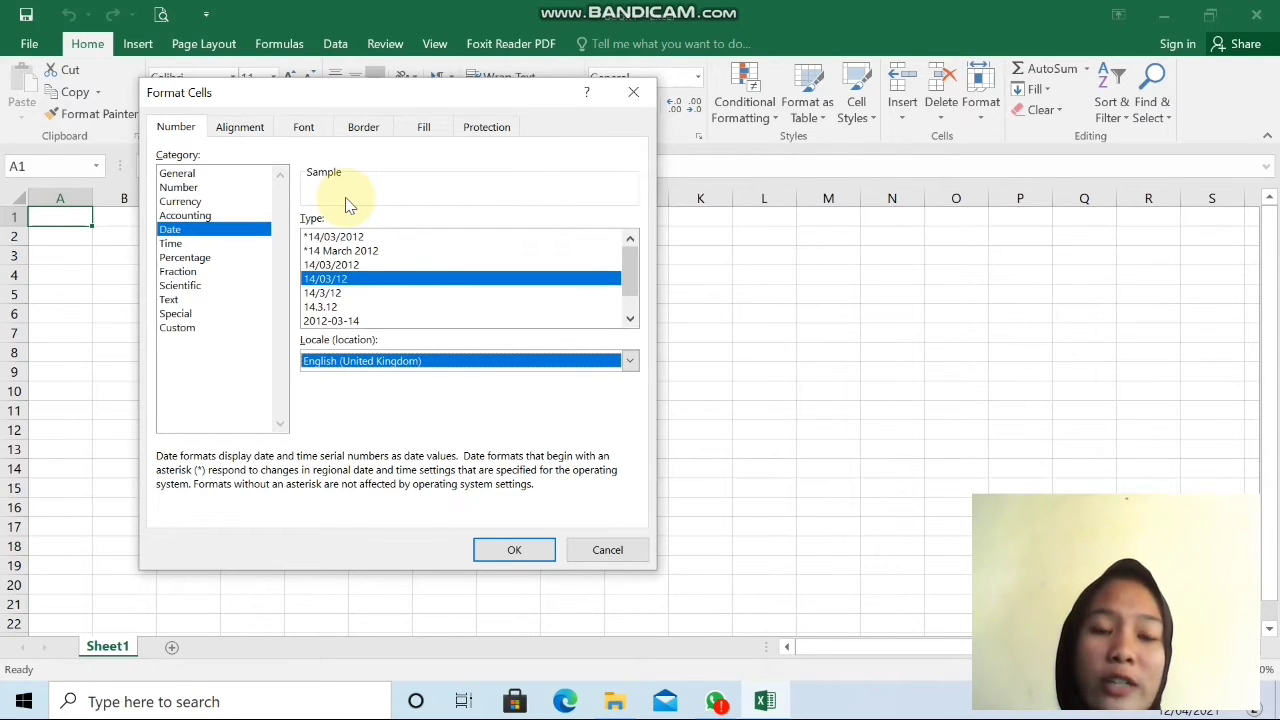
- Examine the Time, Percentage and Text format options, and close the cell formatting dialog without applying anything
click(171, 245)
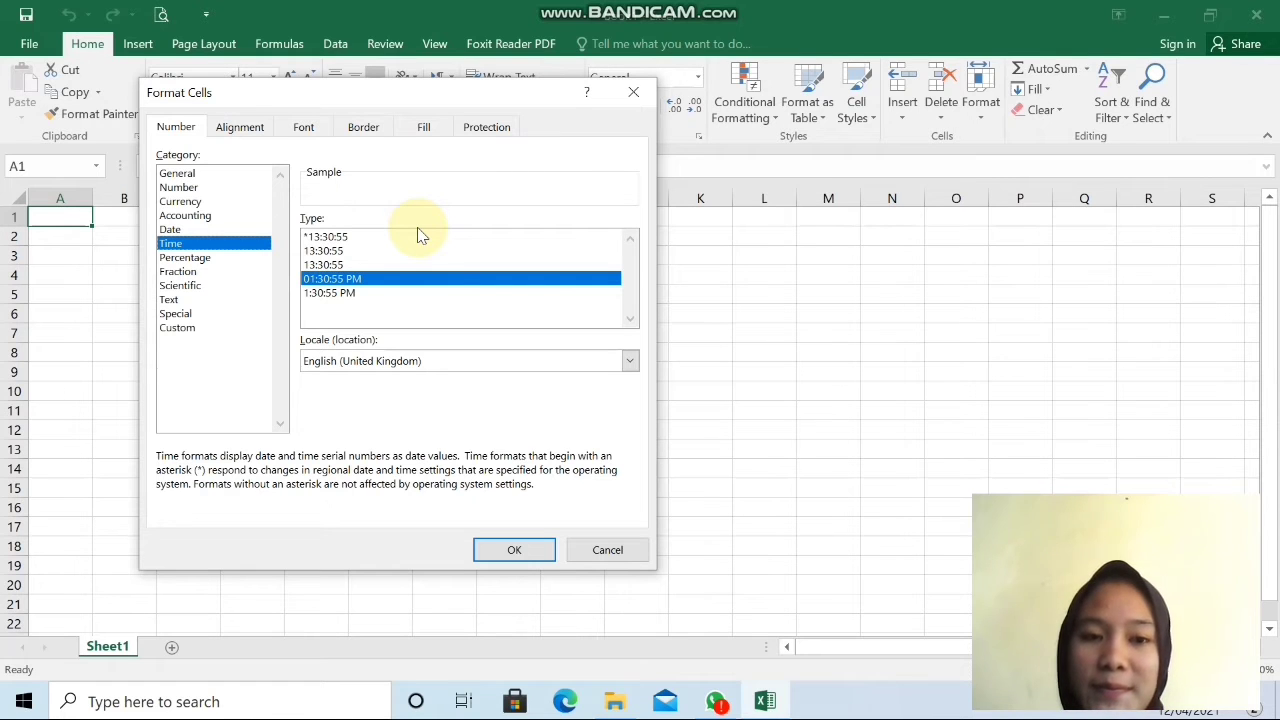
click(196, 259)
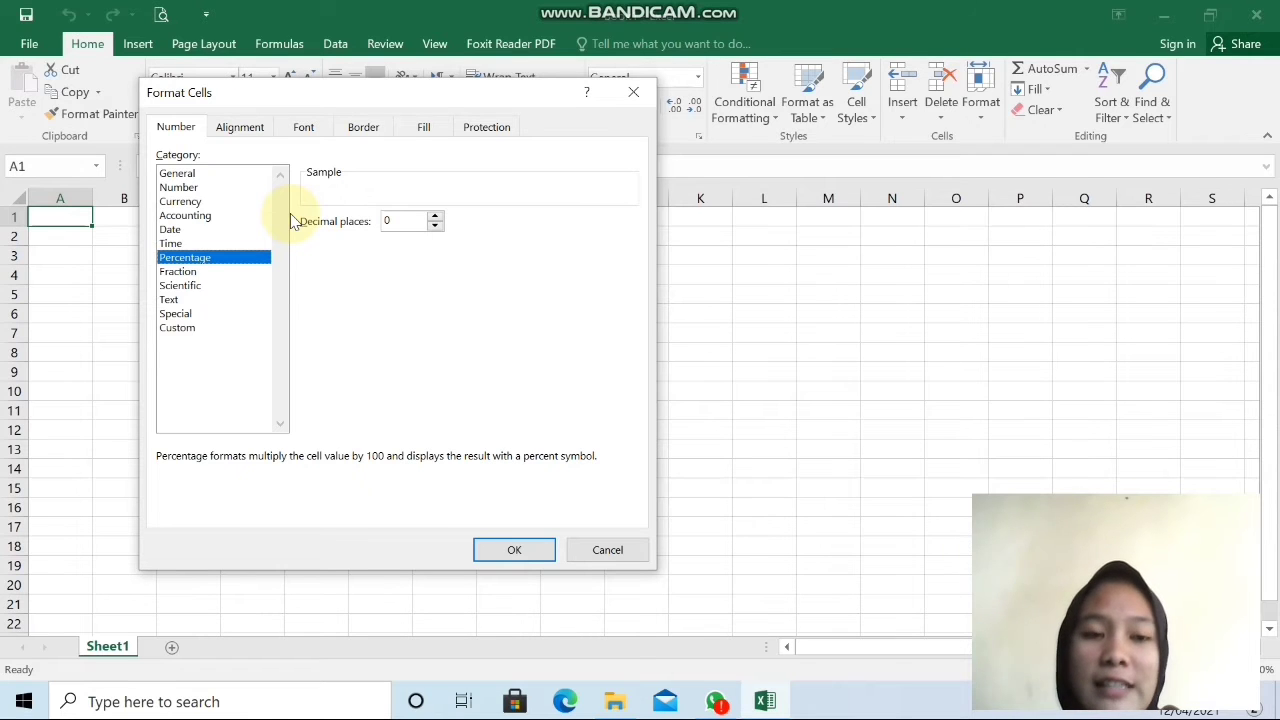
click(168, 300)
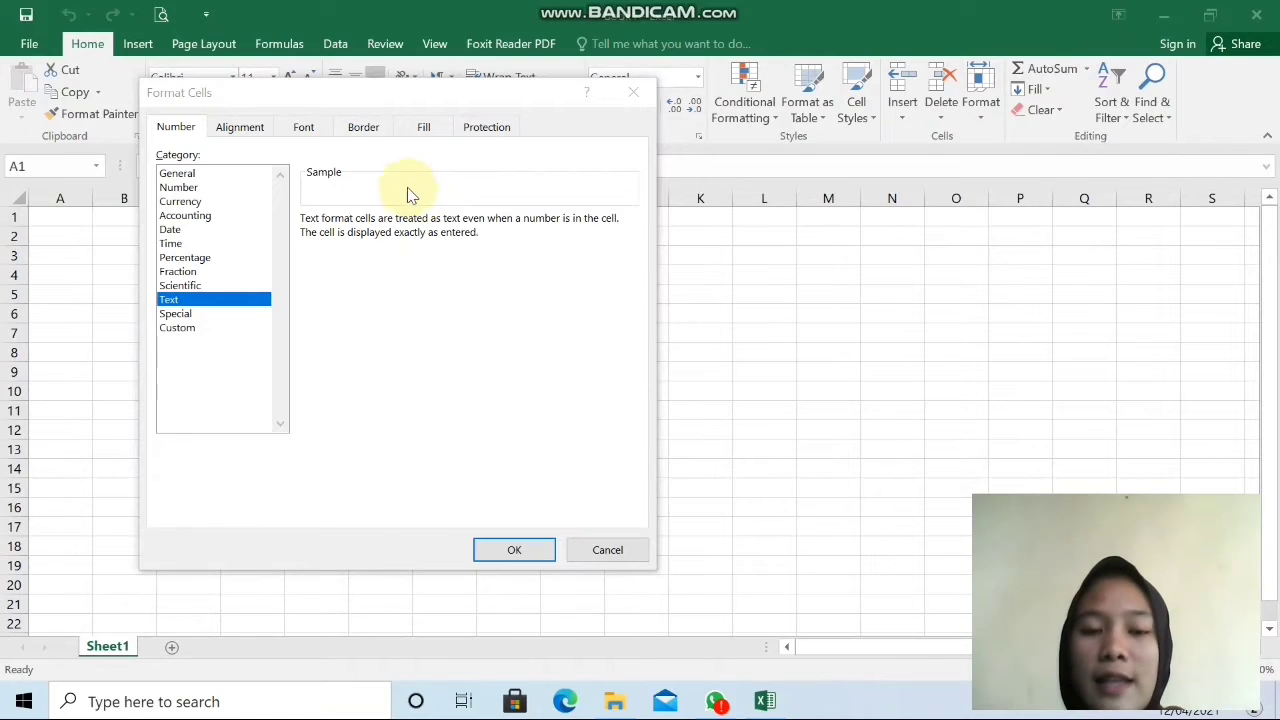
click(632, 96)
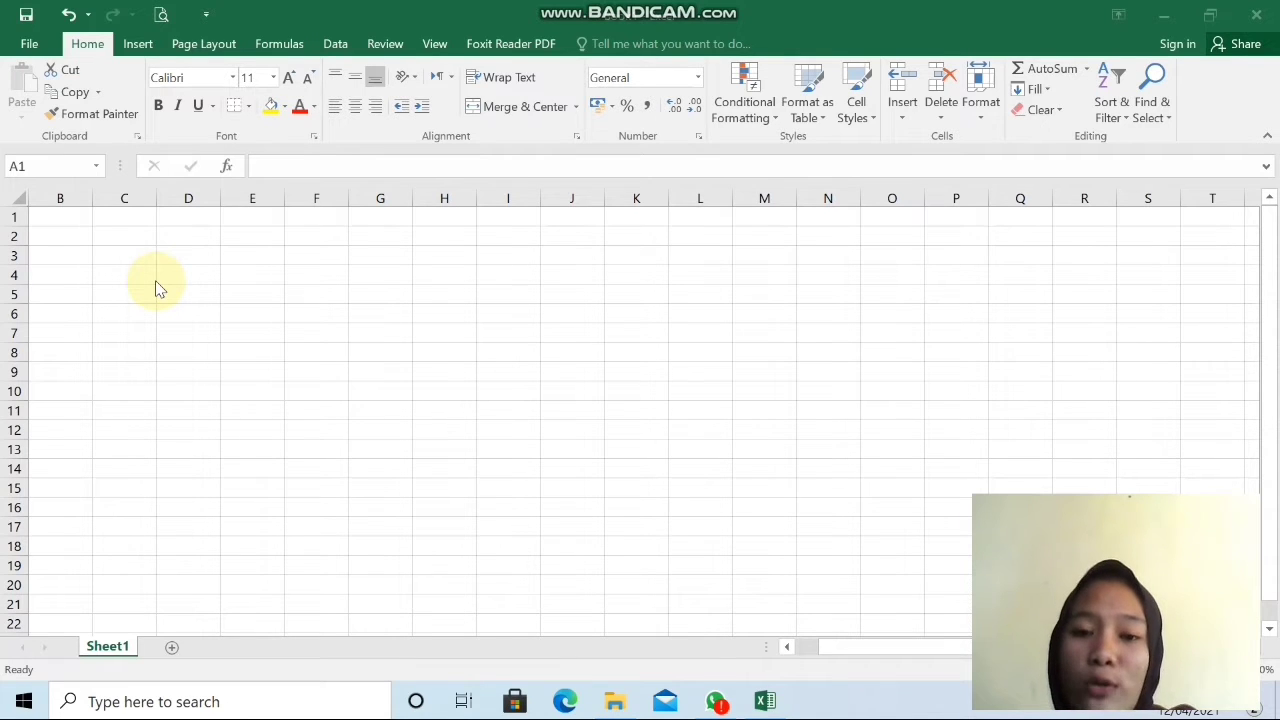
- Open the recent sales invoice workbook "DATA FAKTUR PENJUAL..." stored on drive D
click(104, 261)
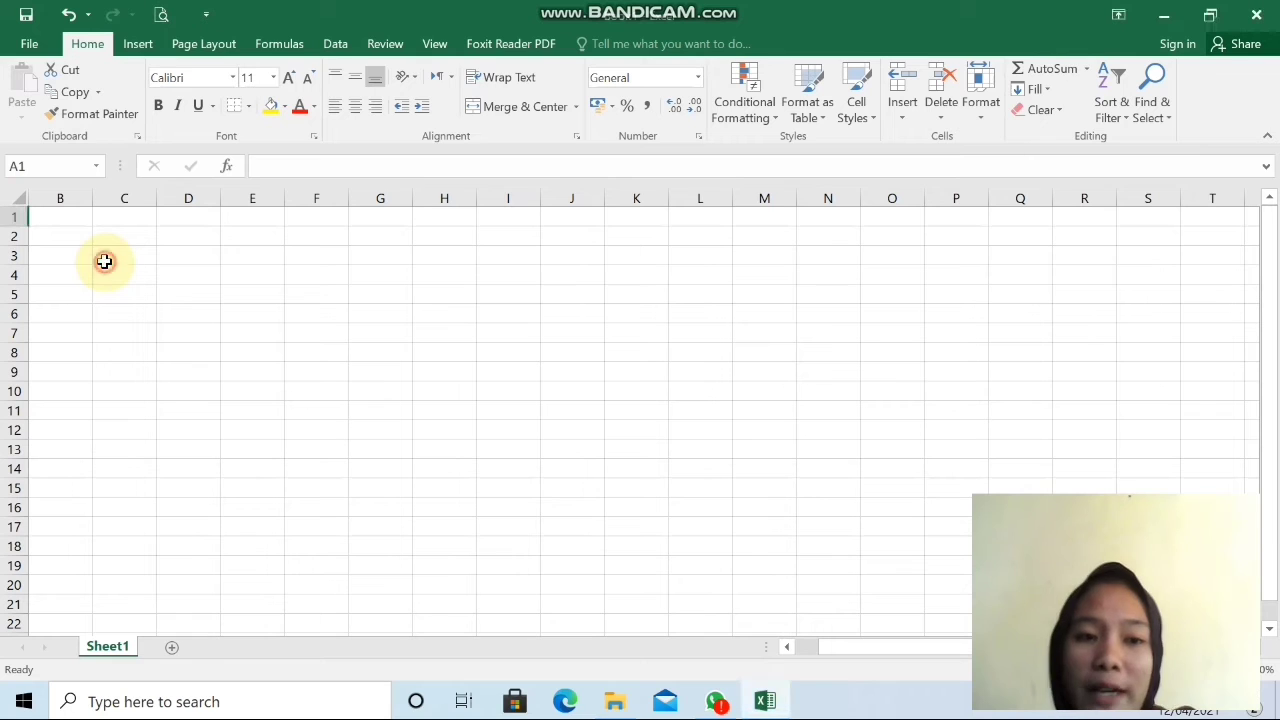
click(58, 218)
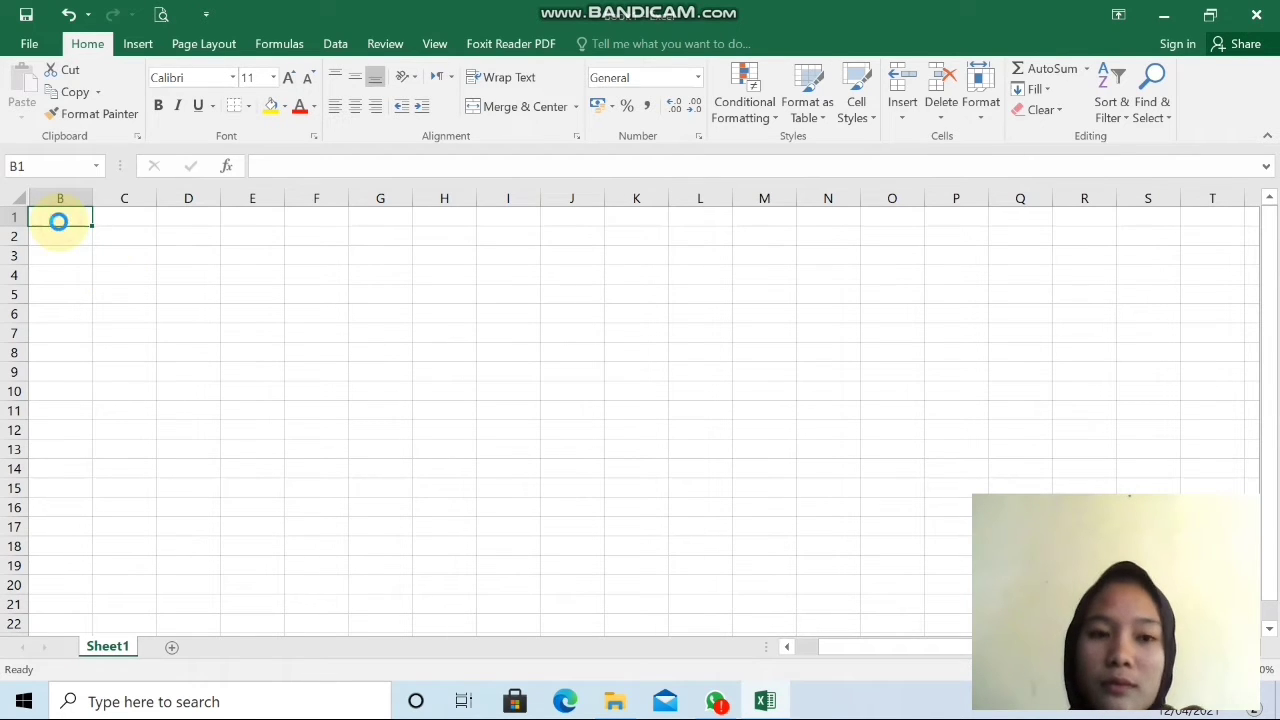
key(ctrl+o)
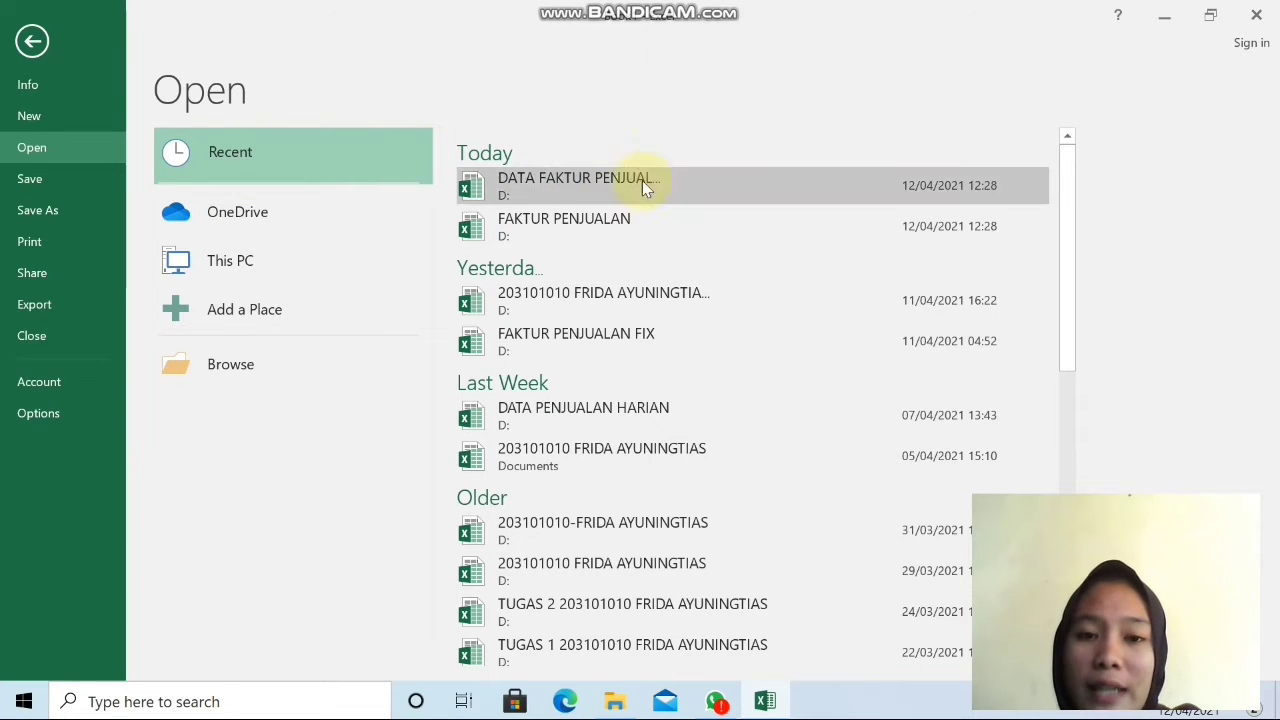
click(563, 190)
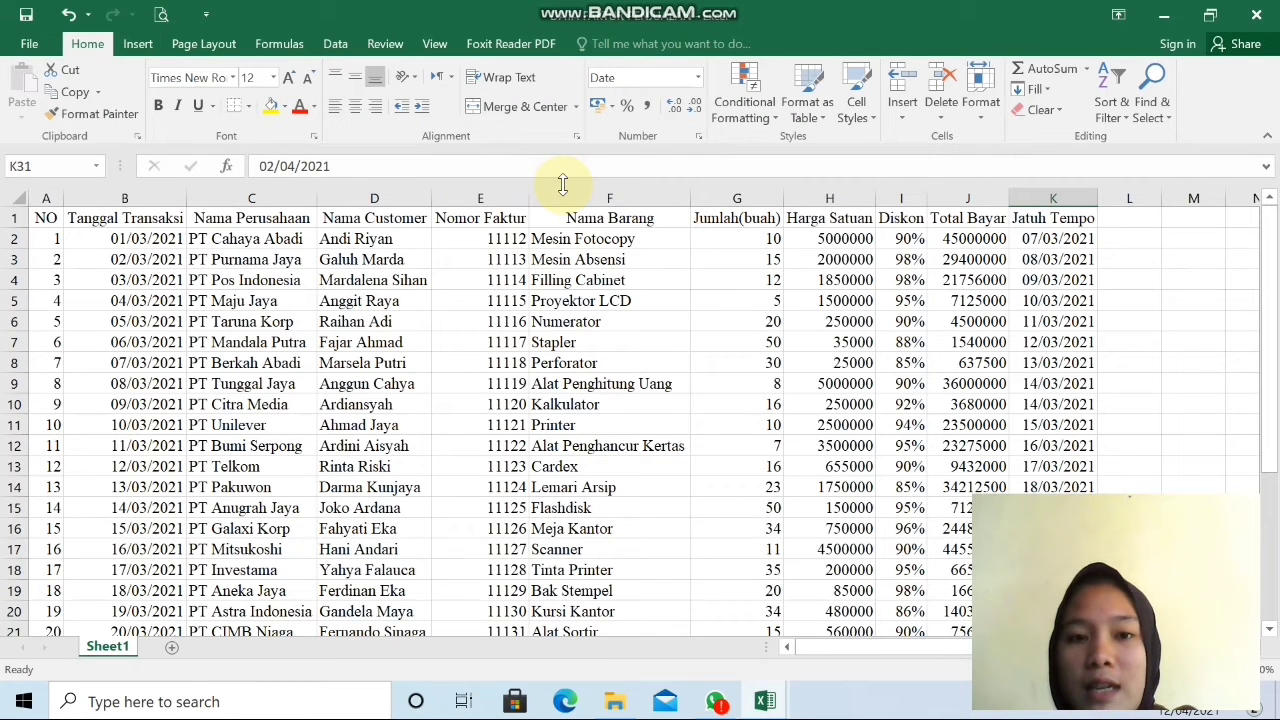
- Format the NO values in A2:A31 as Text and centre them horizontally
click(48, 234)
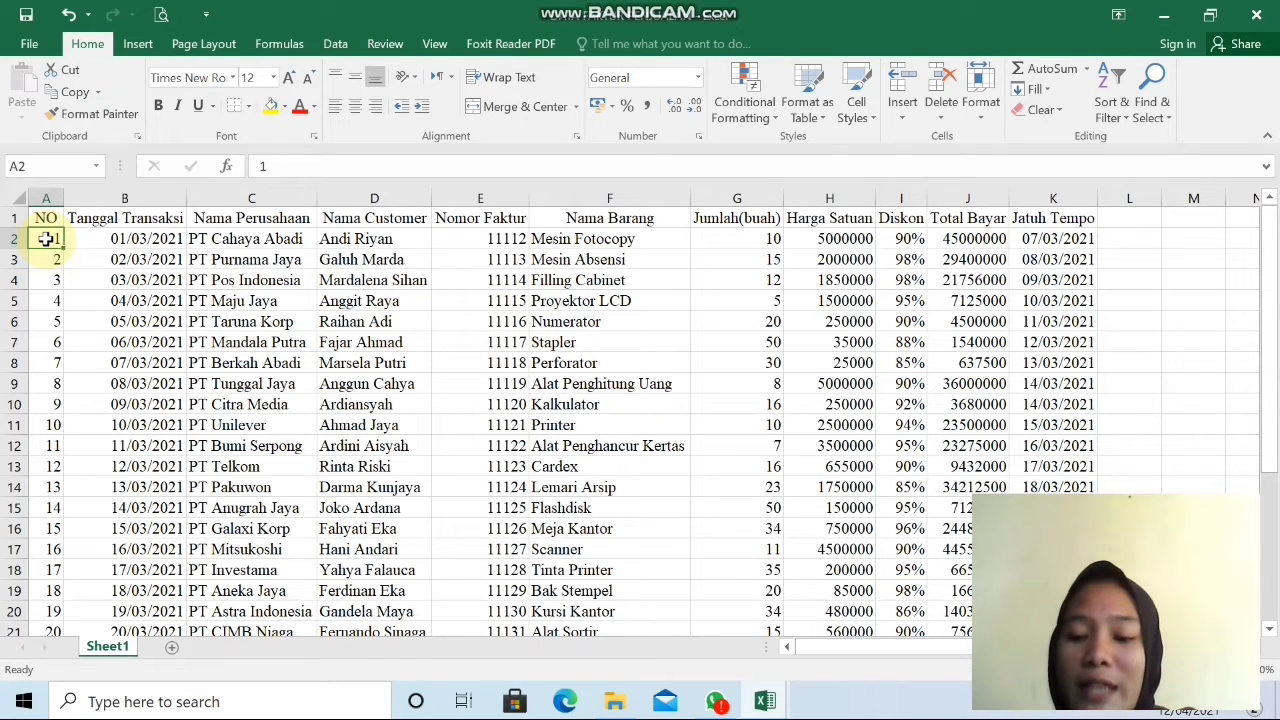
key(shift+Down)
key(shift+Down)
key(shift+Down)
key(shift+Down)
key(shift+Down)
key(shift+Down)
key(shift+Down)
key(shift+Down)
key(shift+Down)
key(shift+Down)
key(shift+Down)
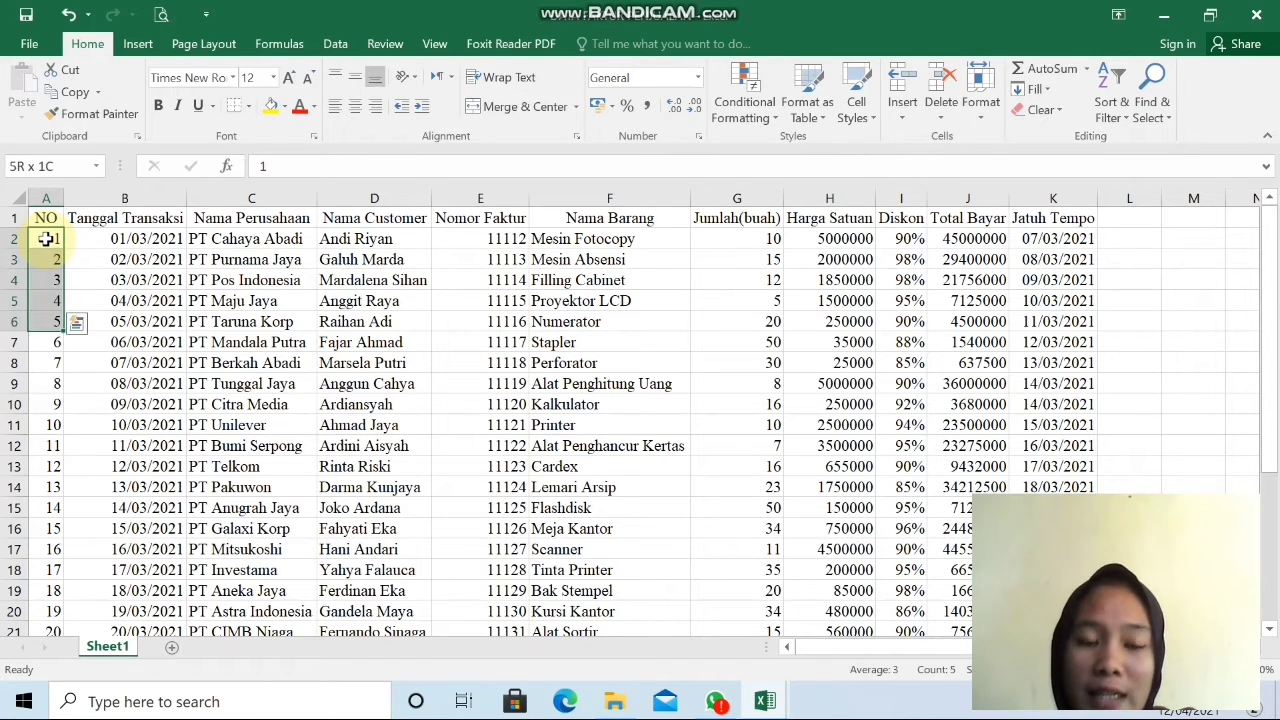
key(shift+Down)
key(shift+Down)
key(shift+Down)
key(shift+Down)
key(shift+Down)
key(shift+Down)
key(shift+Down)
key(shift+Down)
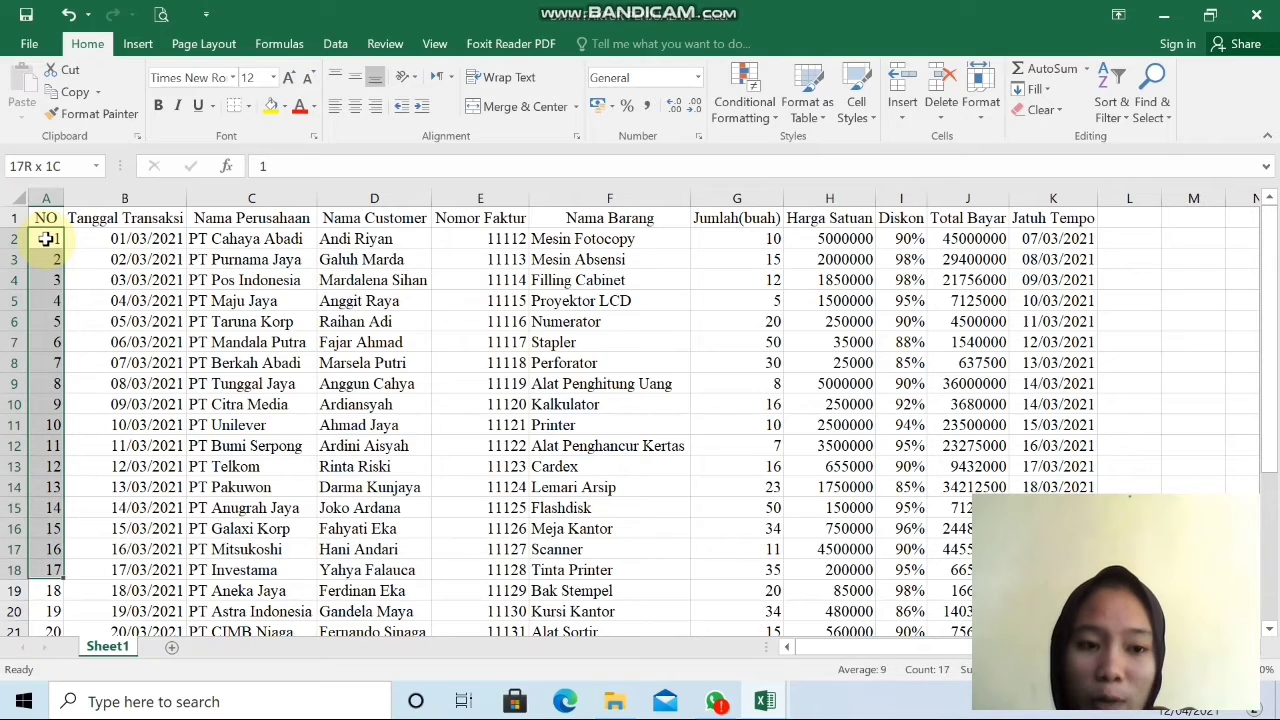
key(shift+Down)
key(shift+Down)
key(shift+Down)
key(shift+Down)
key(shift+Down)
key(shift+Down)
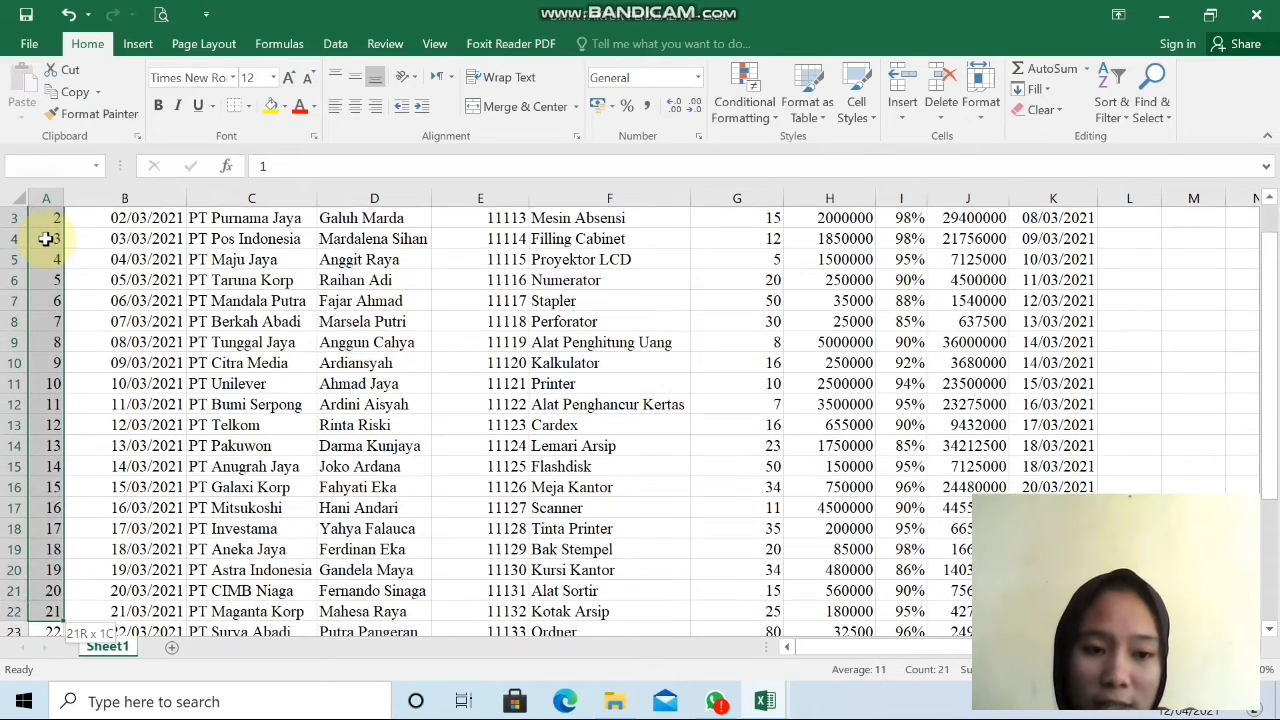
key(shift+Down)
key(shift+Down)
key(shift+Down)
key(shift+Down)
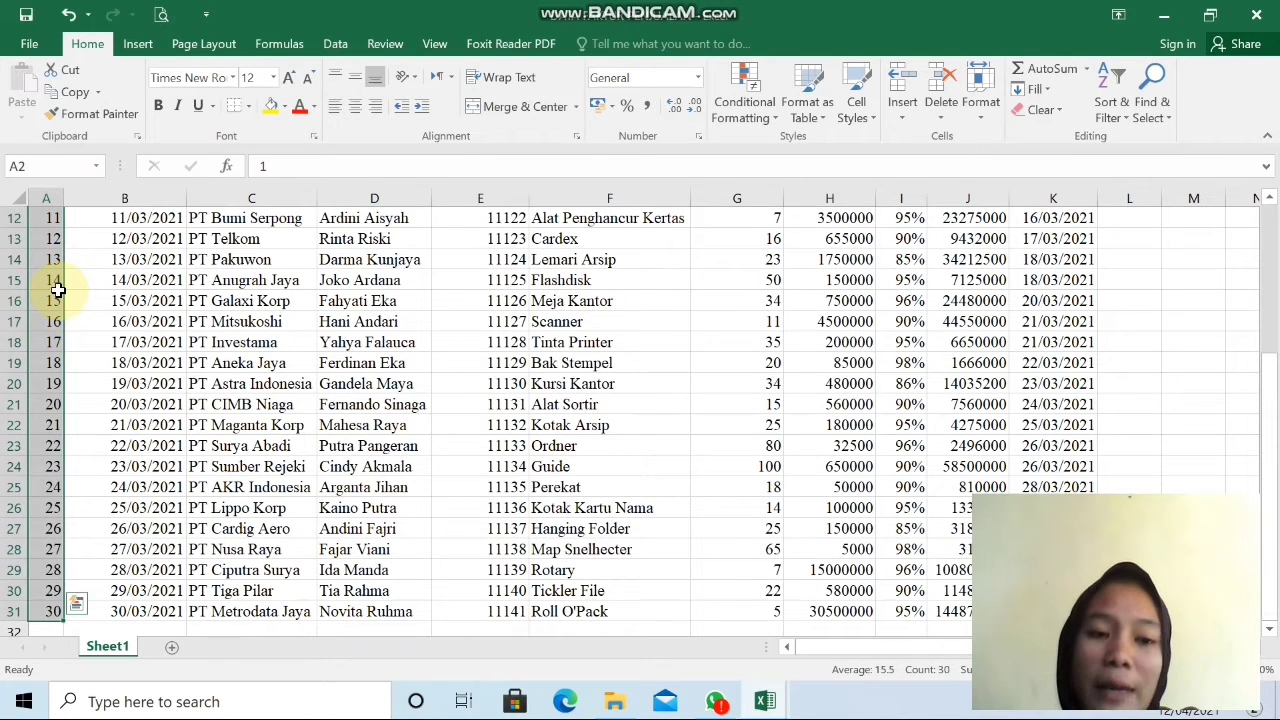
click(699, 138)
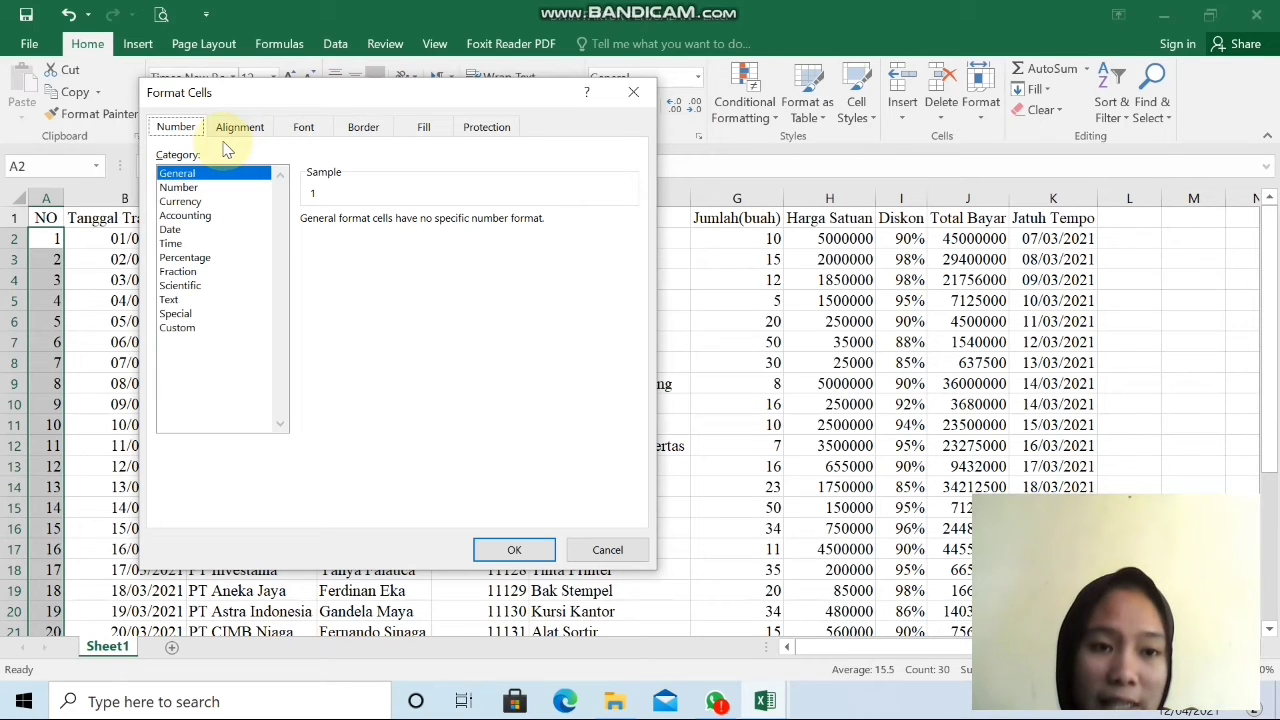
click(178, 302)
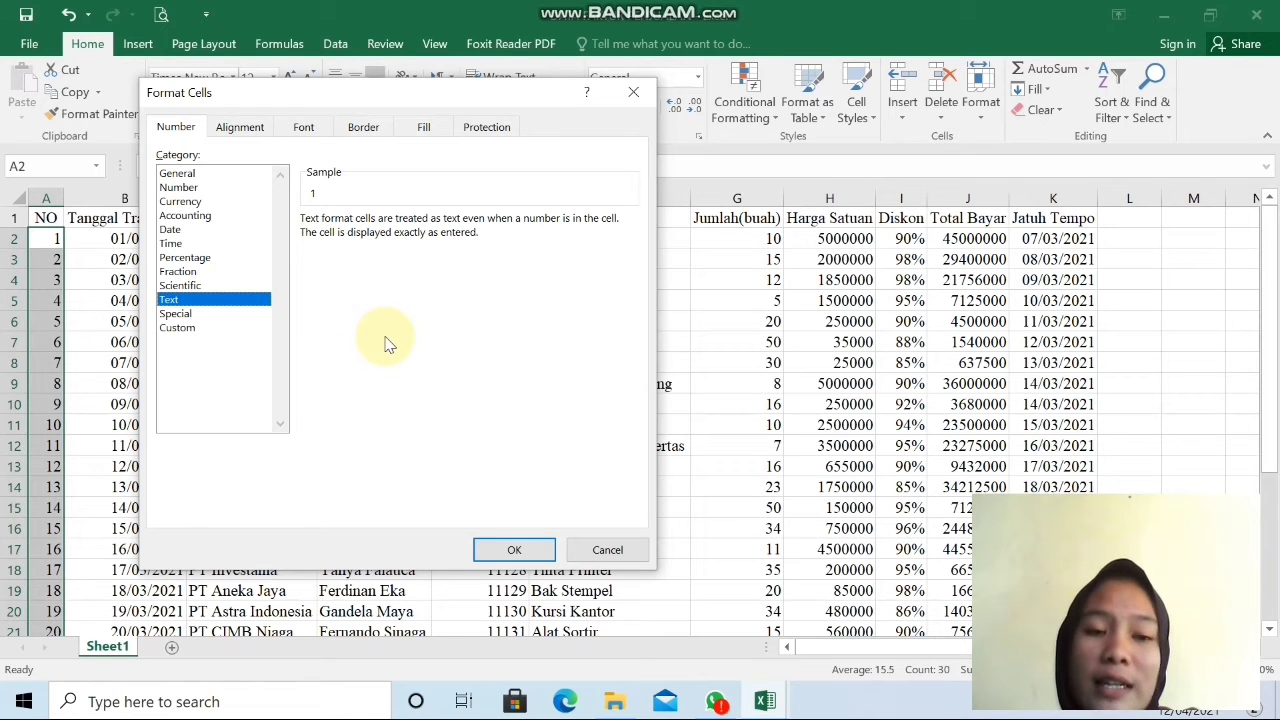
click(510, 550)
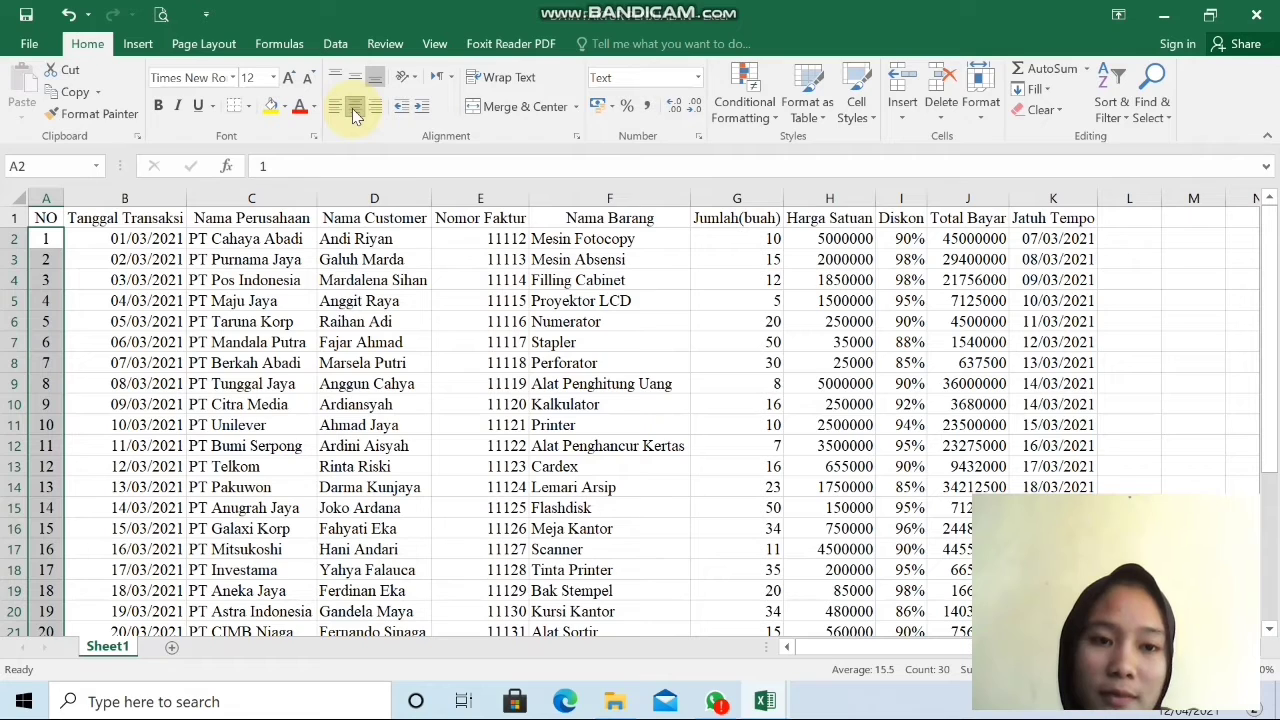
click(354, 106)
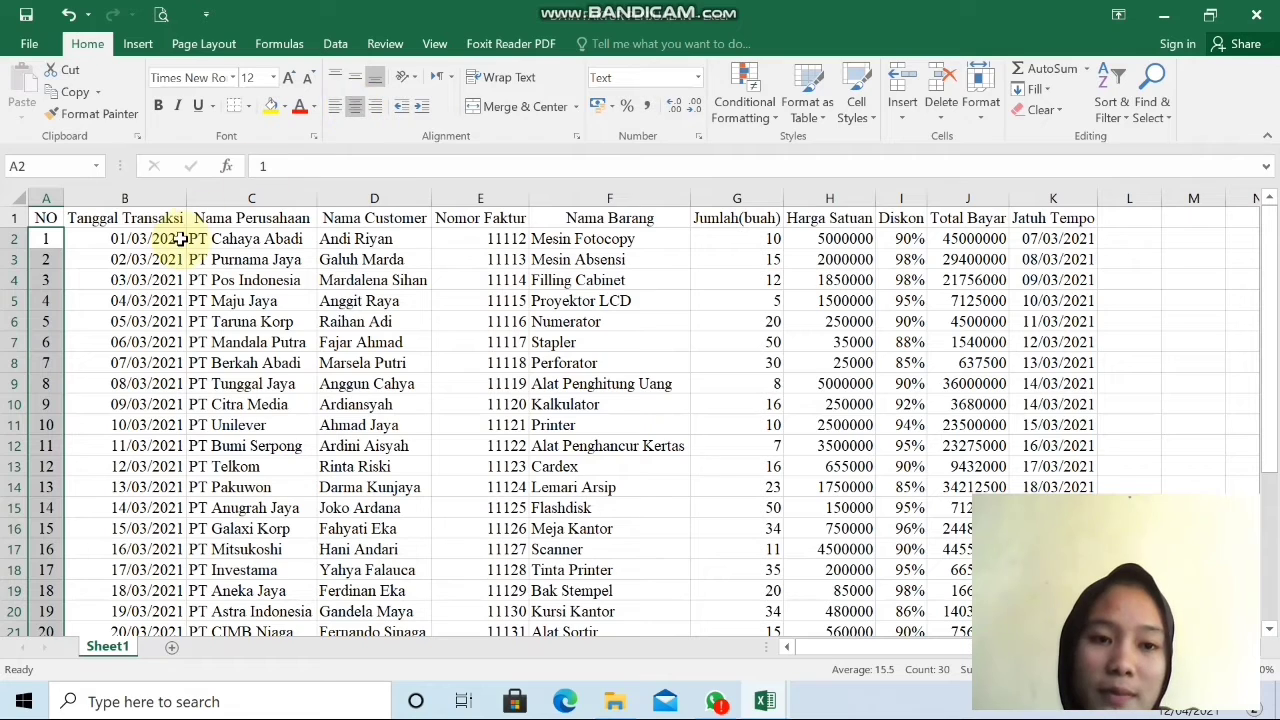
- Format the Tanggal Transaksi dates in B2:B31 with the Indonesian date type "14 Maret 2012" and centre them horizontally
click(107, 242)
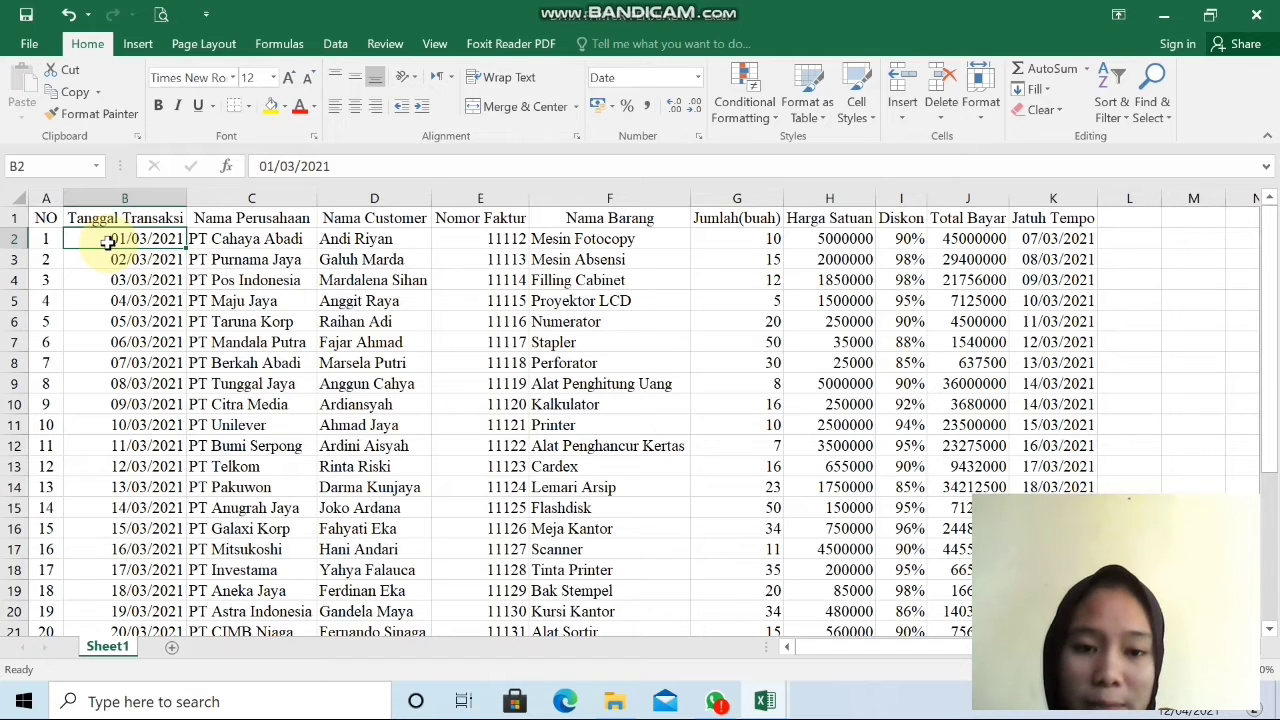
key(shift+Down)
key(shift+Down)
key(shift+Down)
key(shift+Down)
key(shift+Down)
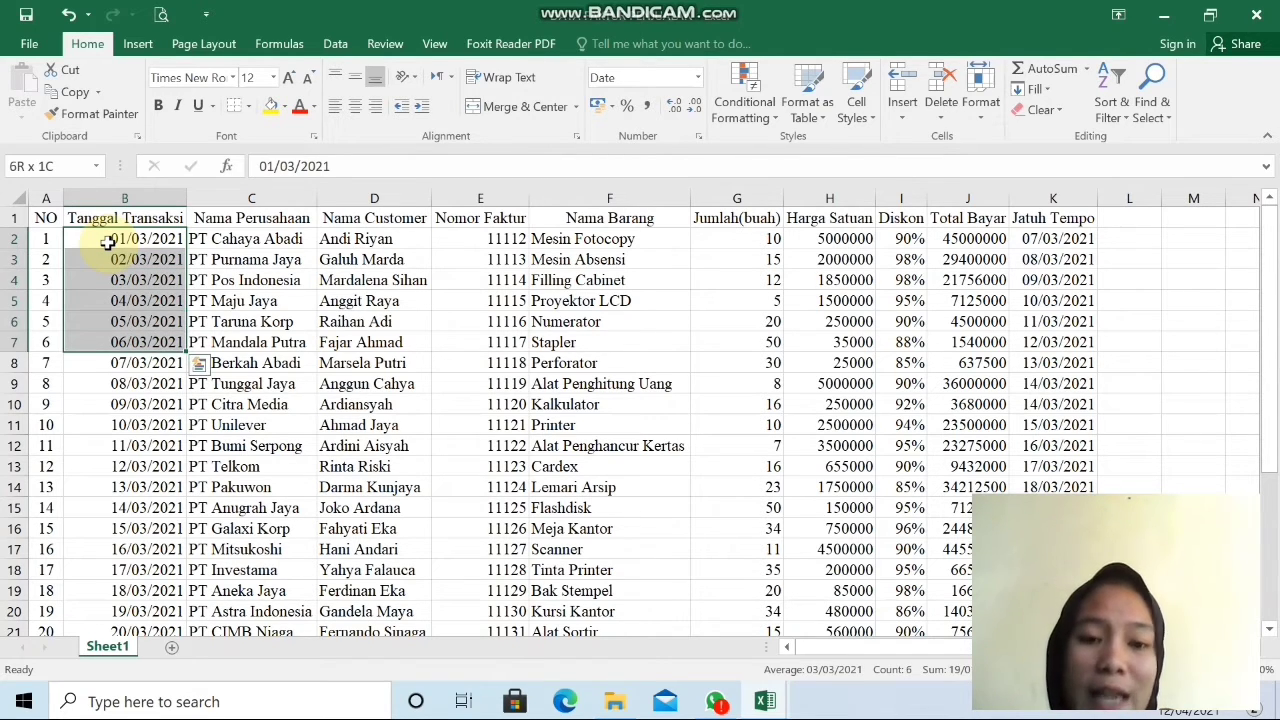
key(shift+Down)
key(shift+Down)
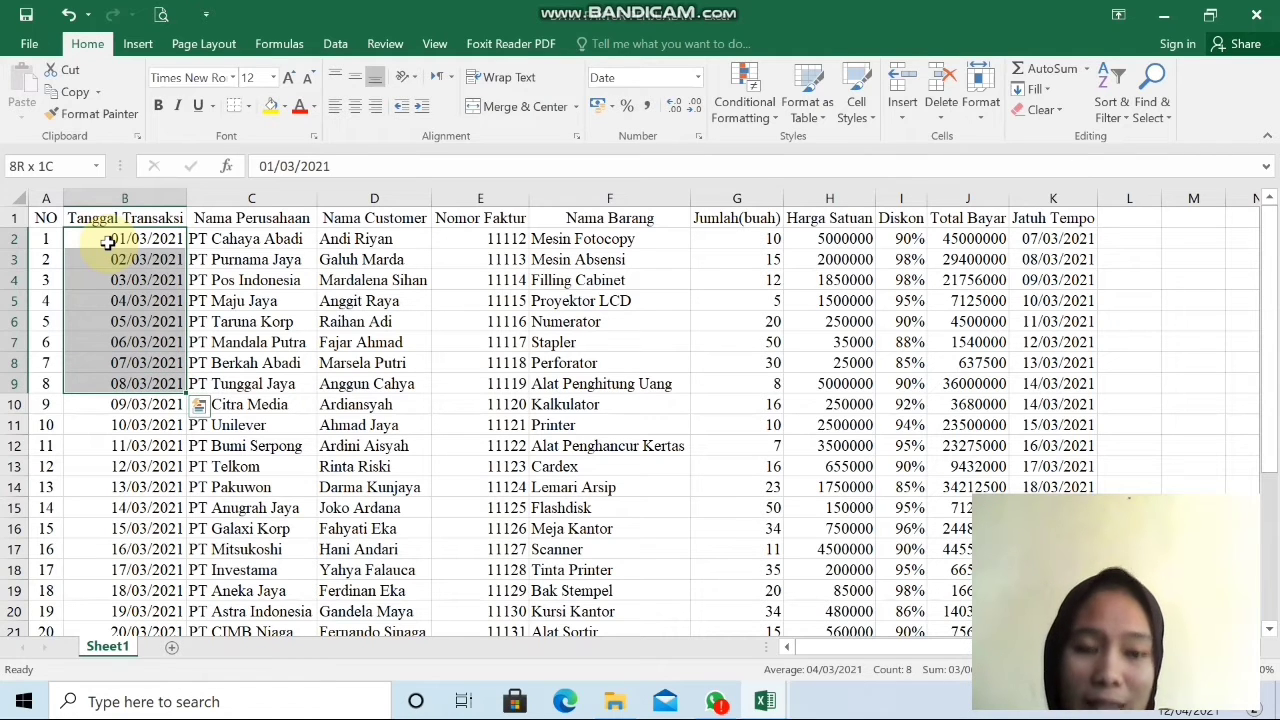
key(shift+Down)
key(shift+Down)
key(shift+Down)
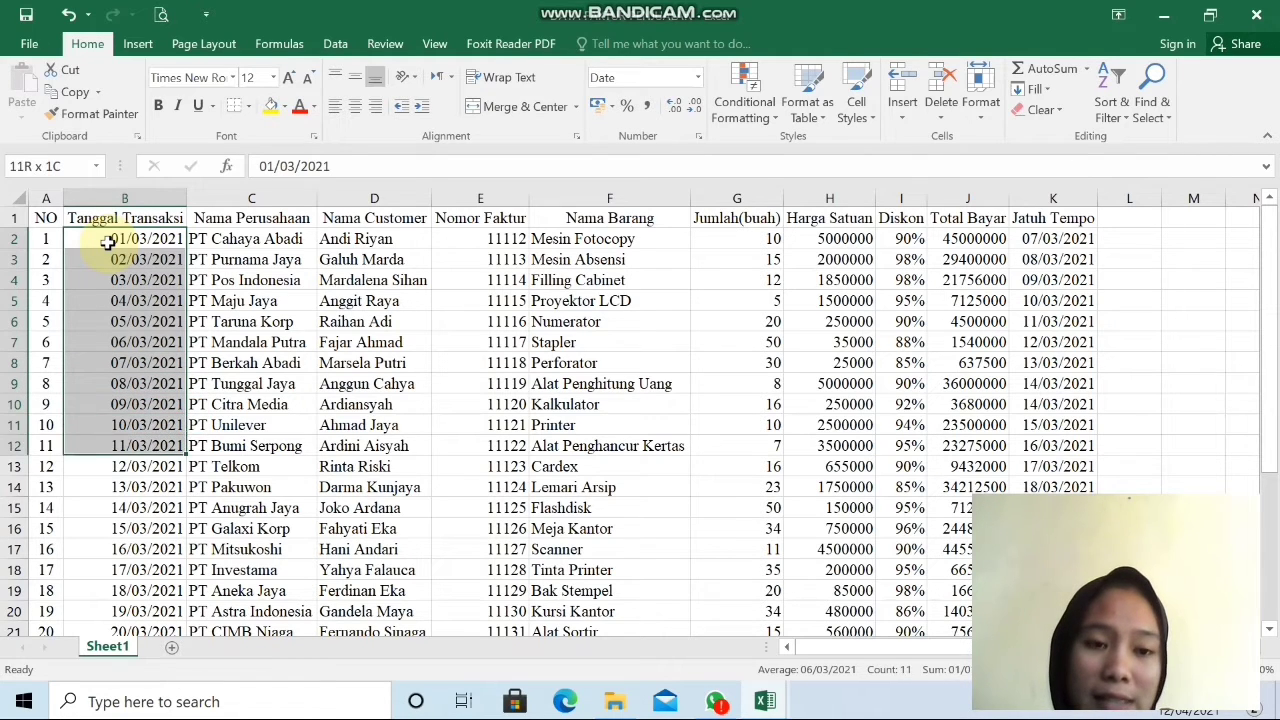
key(shift+Down)
key(shift+Down)
key(shift+Down)
key(shift+Down)
key(shift+Down)
key(shift+Down)
key(shift+Down)
key(shift+Down)
key(shift+Down)
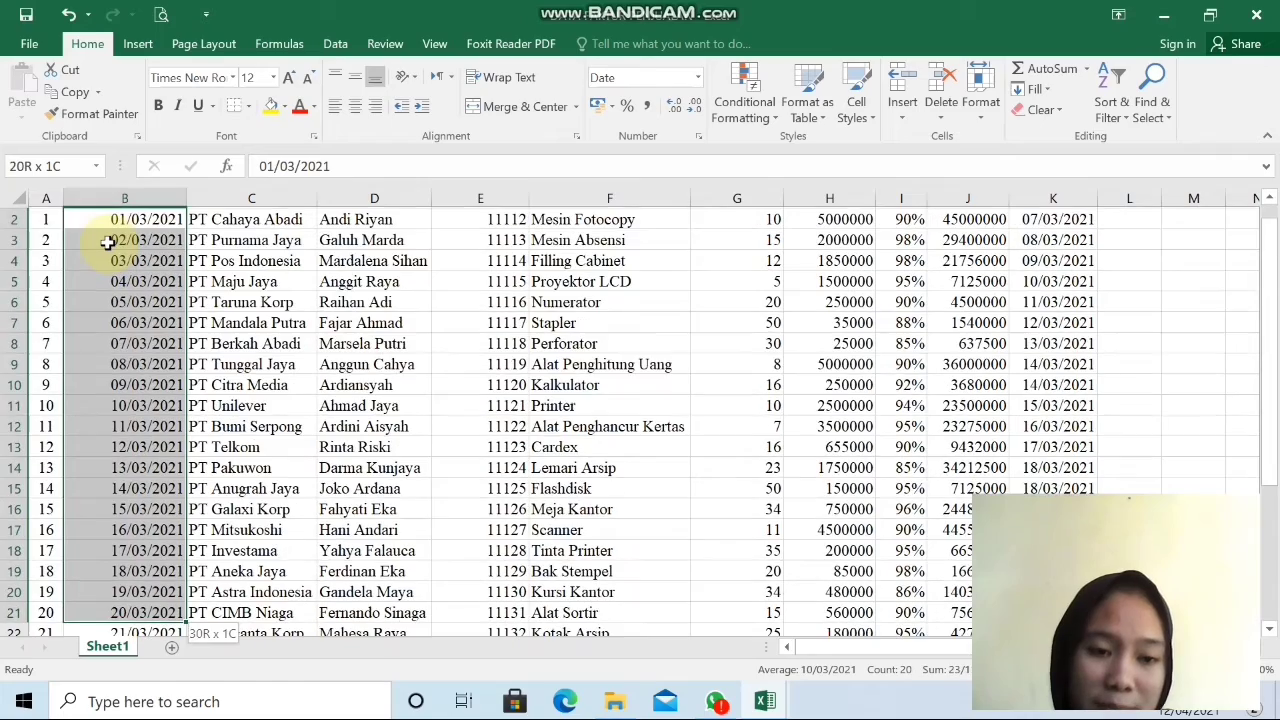
key(shift+Down)
key(shift+Down)
key(shift+Down)
key(shift+Down)
key(shift+Down)
key(shift+Down)
key(shift+Down)
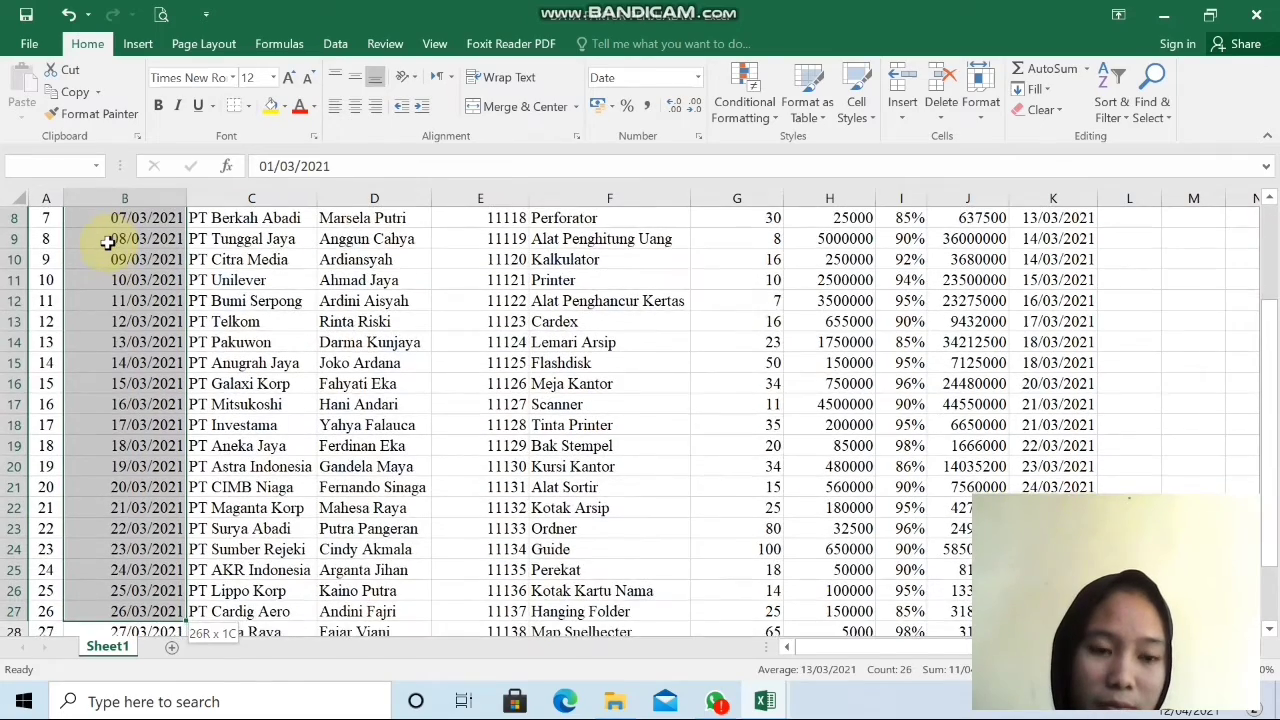
key(shift+Down)
key(shift+Down)
key(shift+Down)
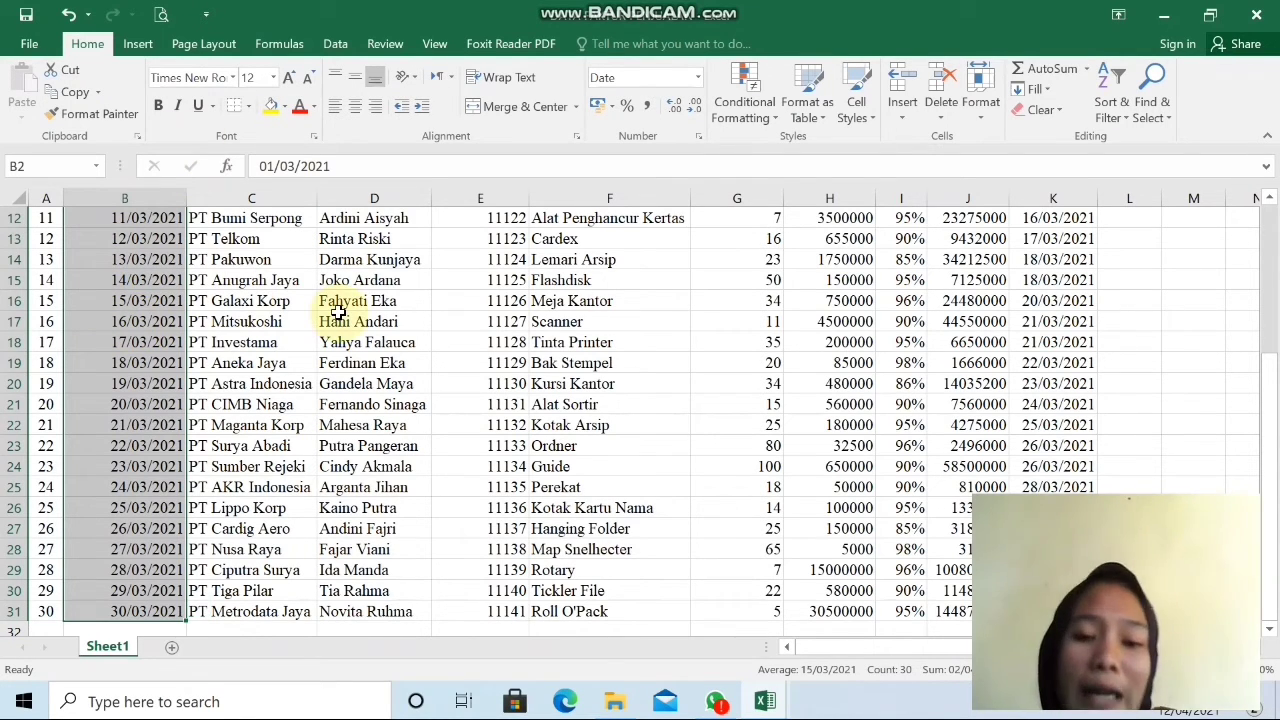
click(698, 136)
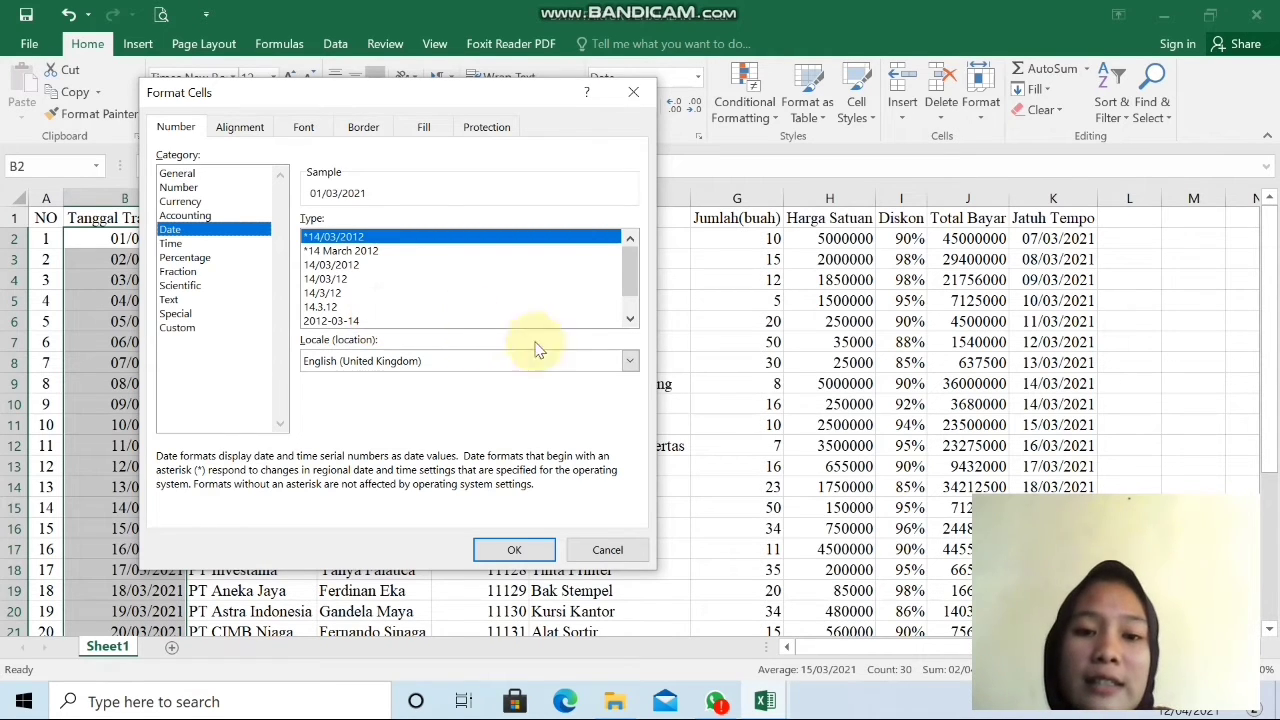
click(631, 361)
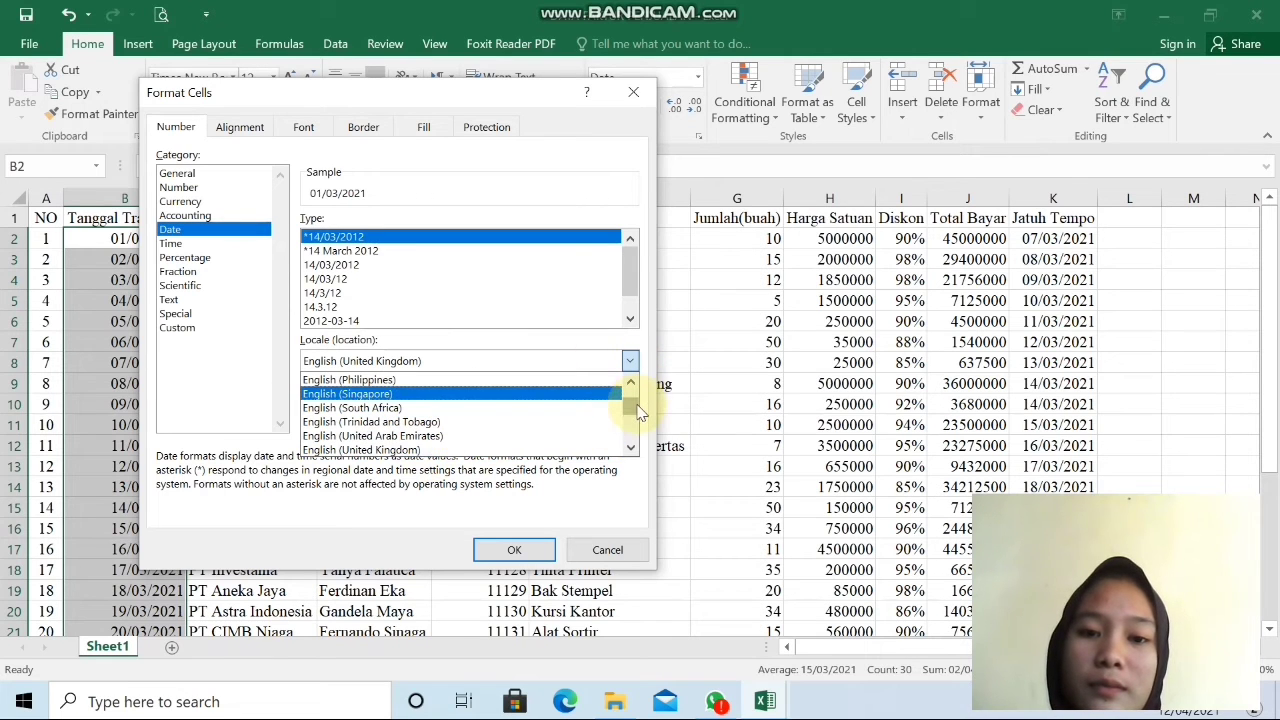
mouse_move(634, 405)
mouse_down()
mouse_move(634, 422)
mouse_move(630, 411)
mouse_up()
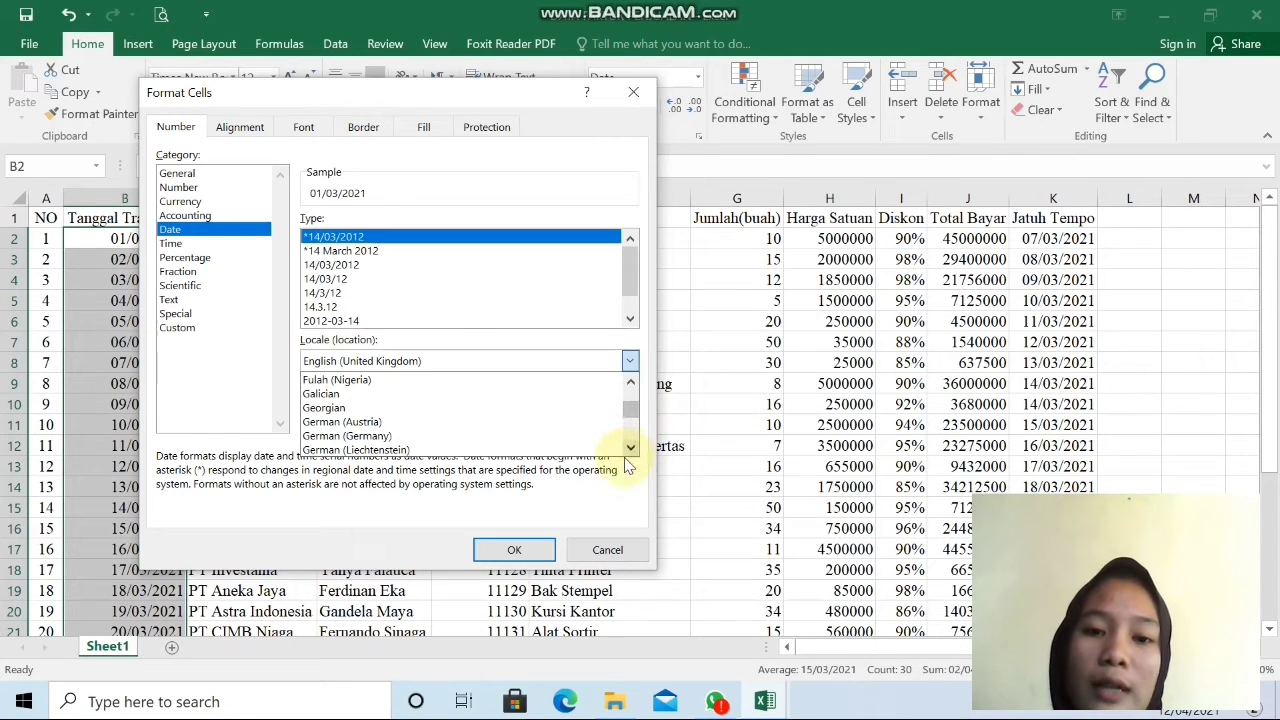
click(631, 457)
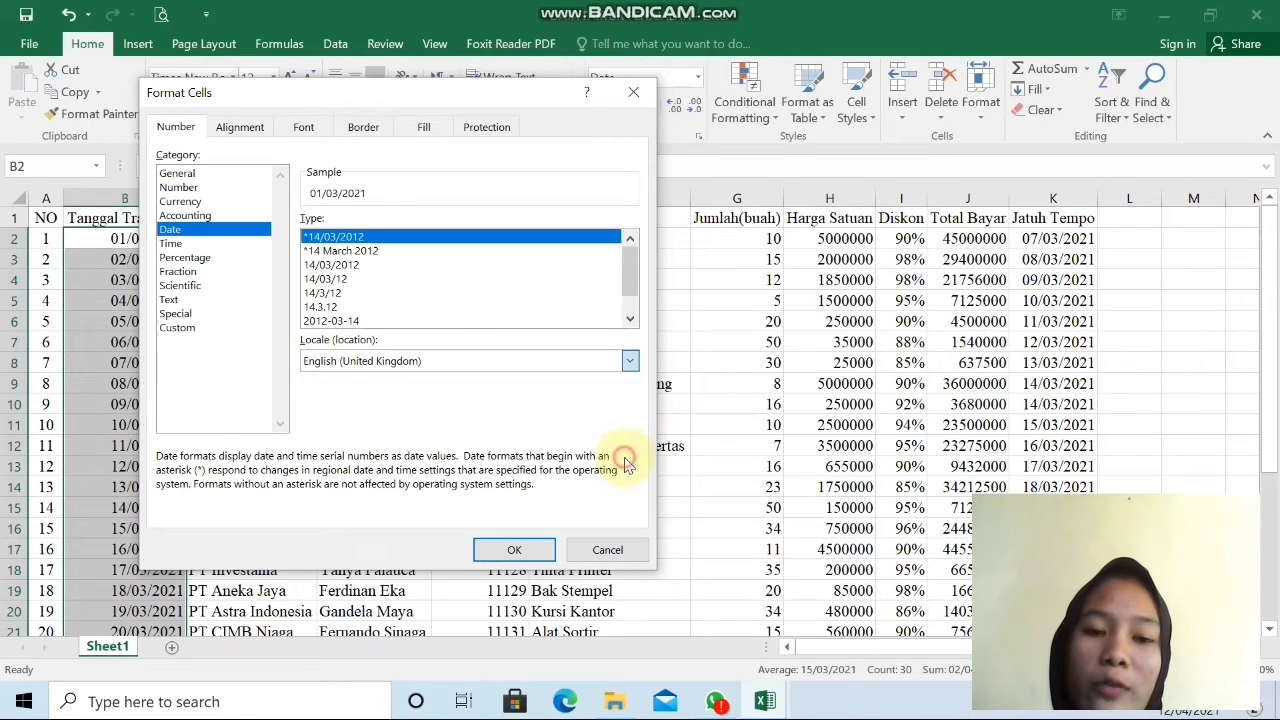
click(630, 361)
click(630, 449)
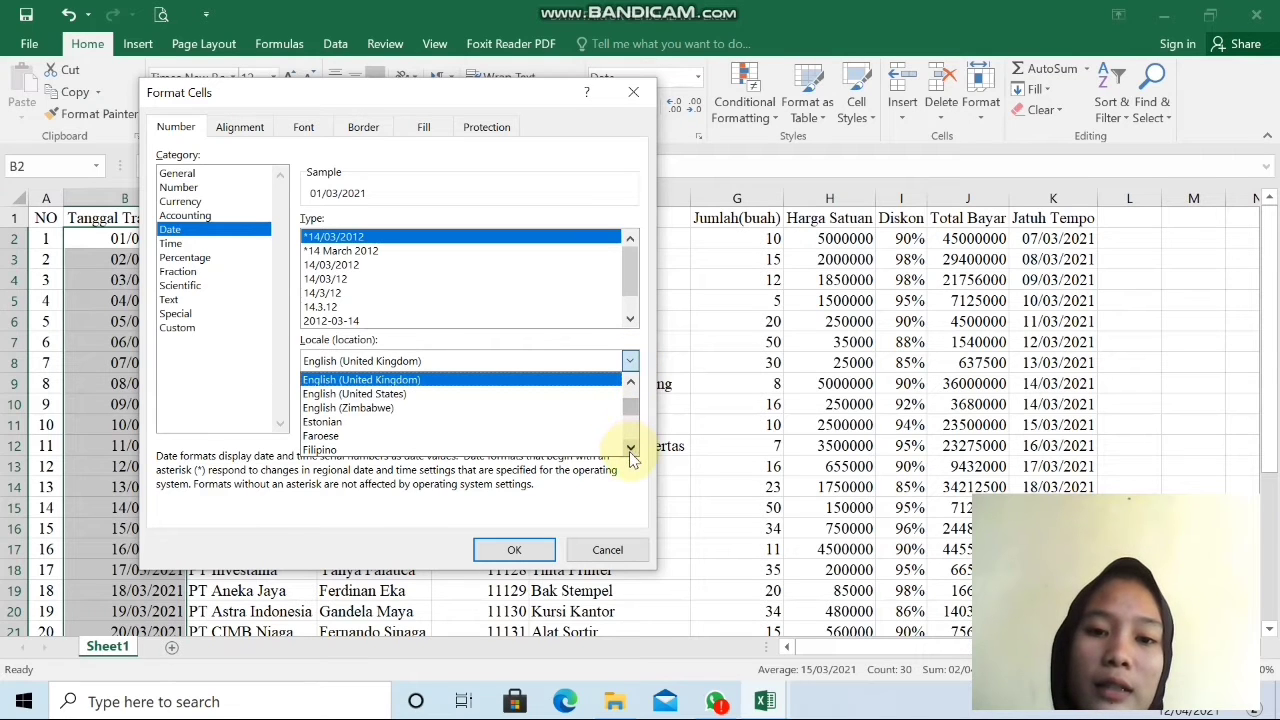
drag(631, 455, 631, 455)
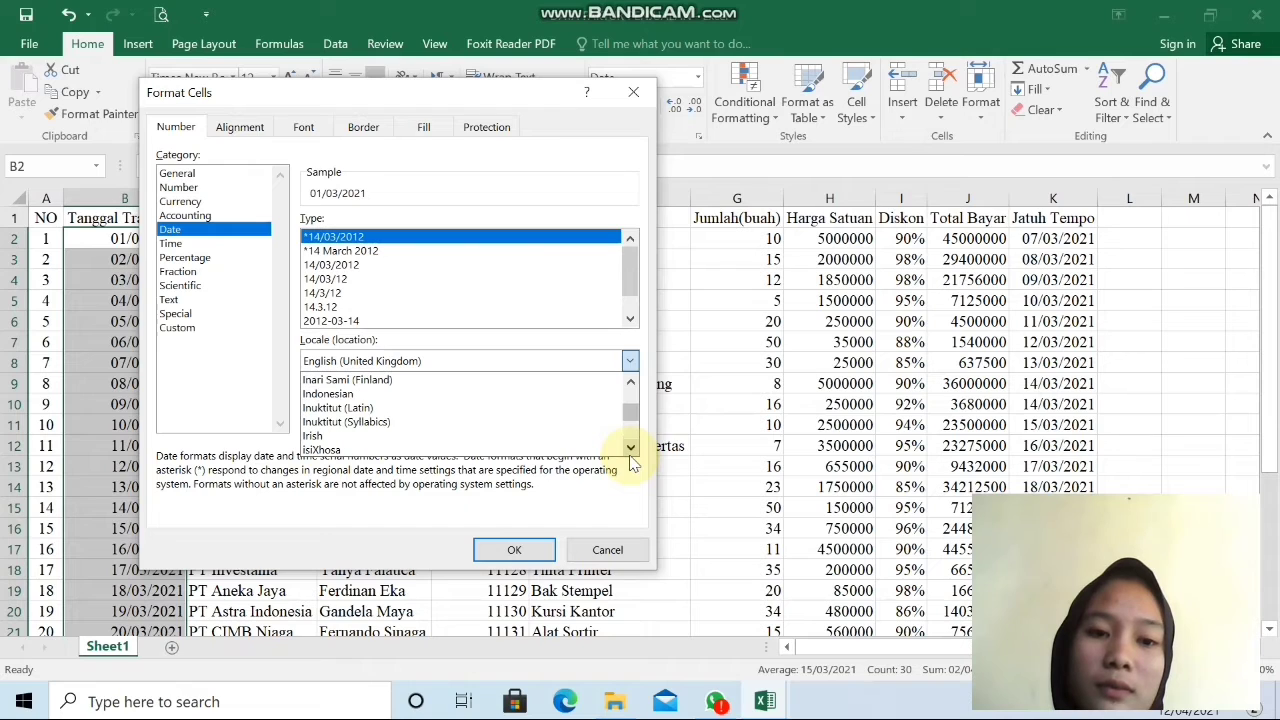
click(432, 395)
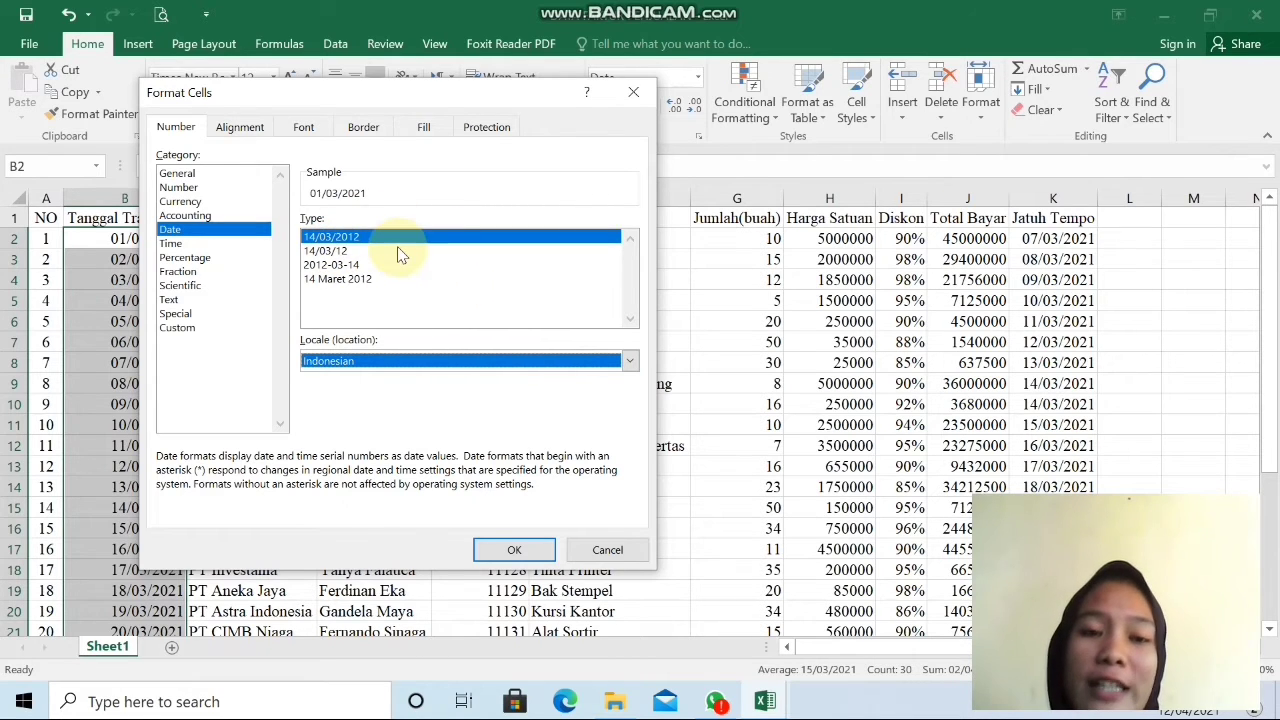
click(350, 280)
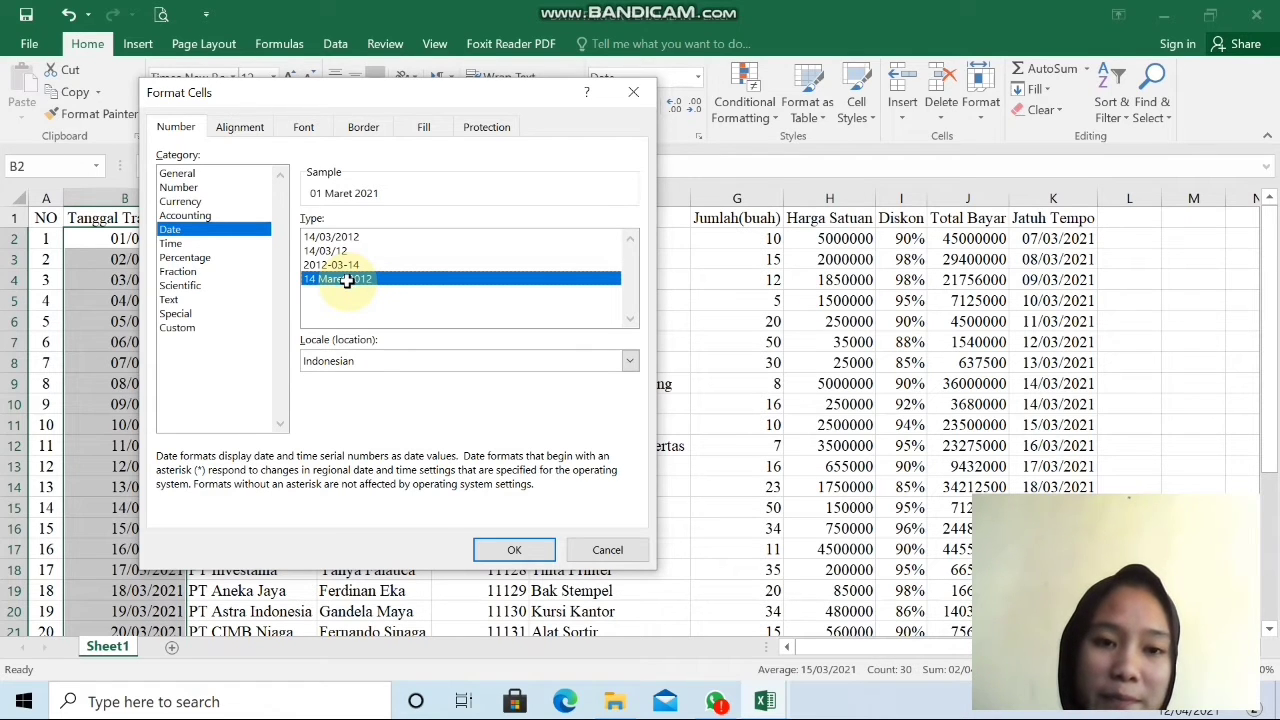
double_click(348, 280)
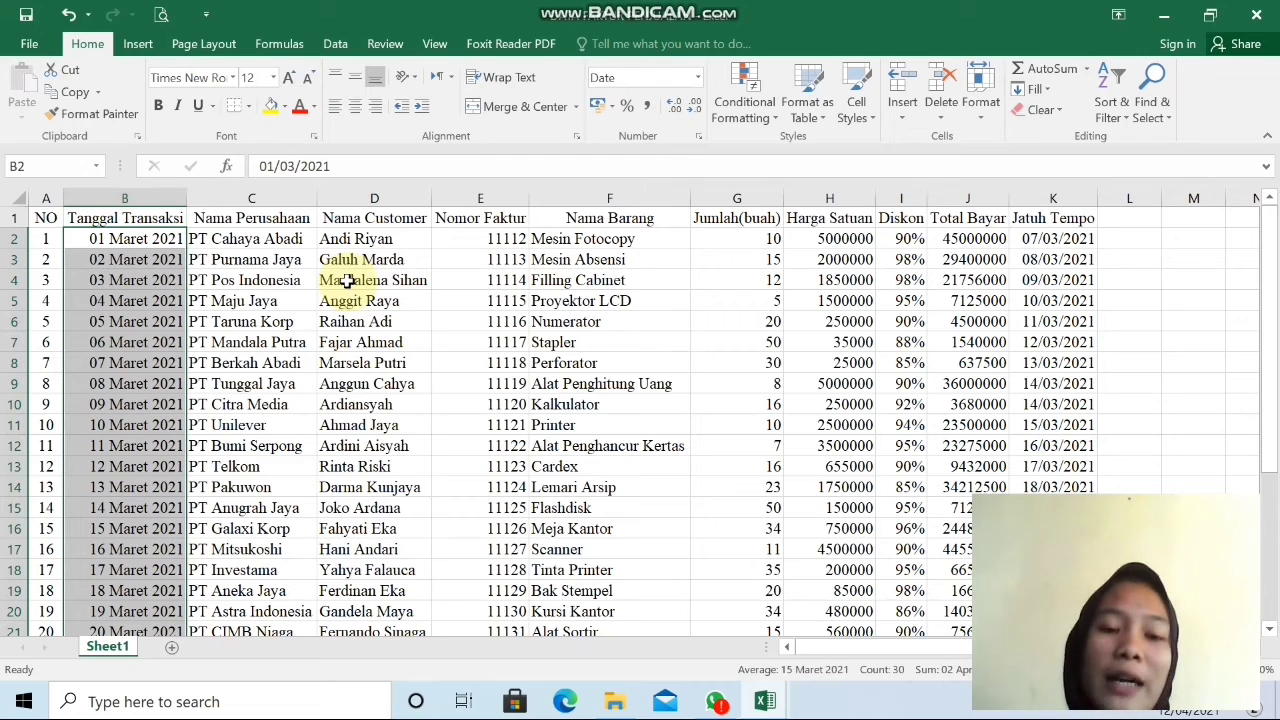
click(355, 113)
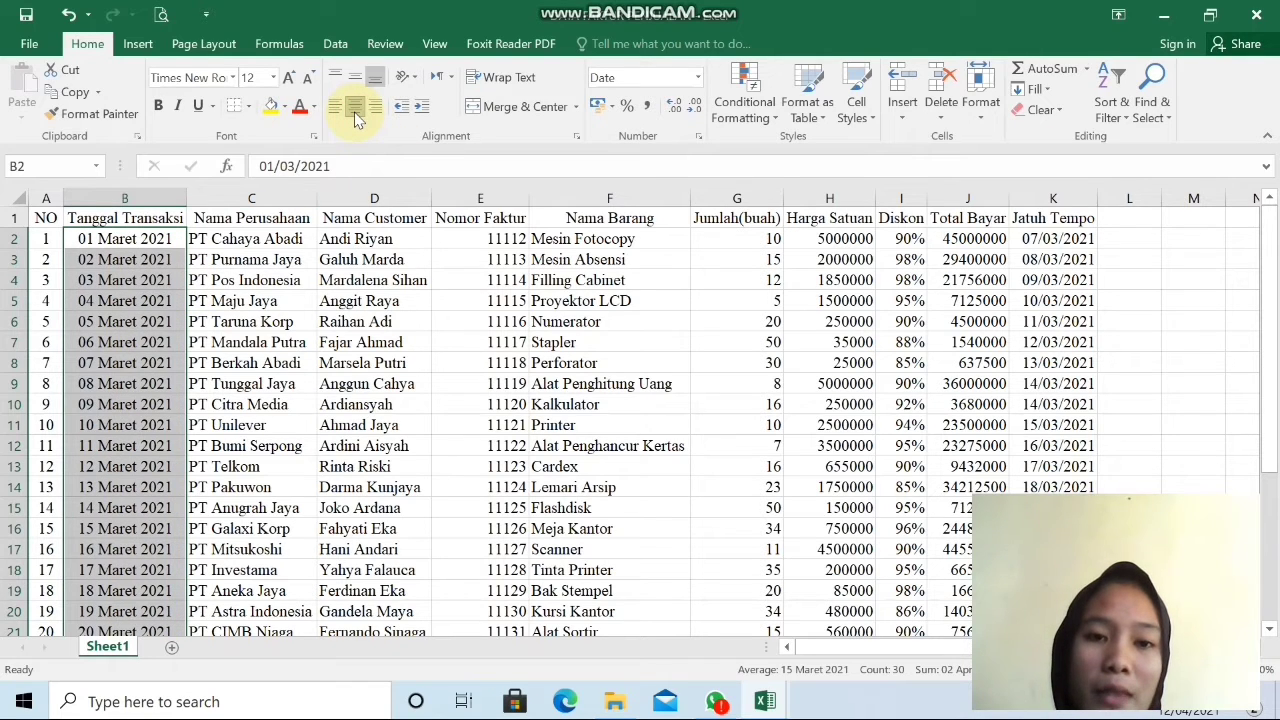
- Try the Text format with centred alignment on the Nomor Faktur values in E2:E30, and undo both changes
click(444, 236)
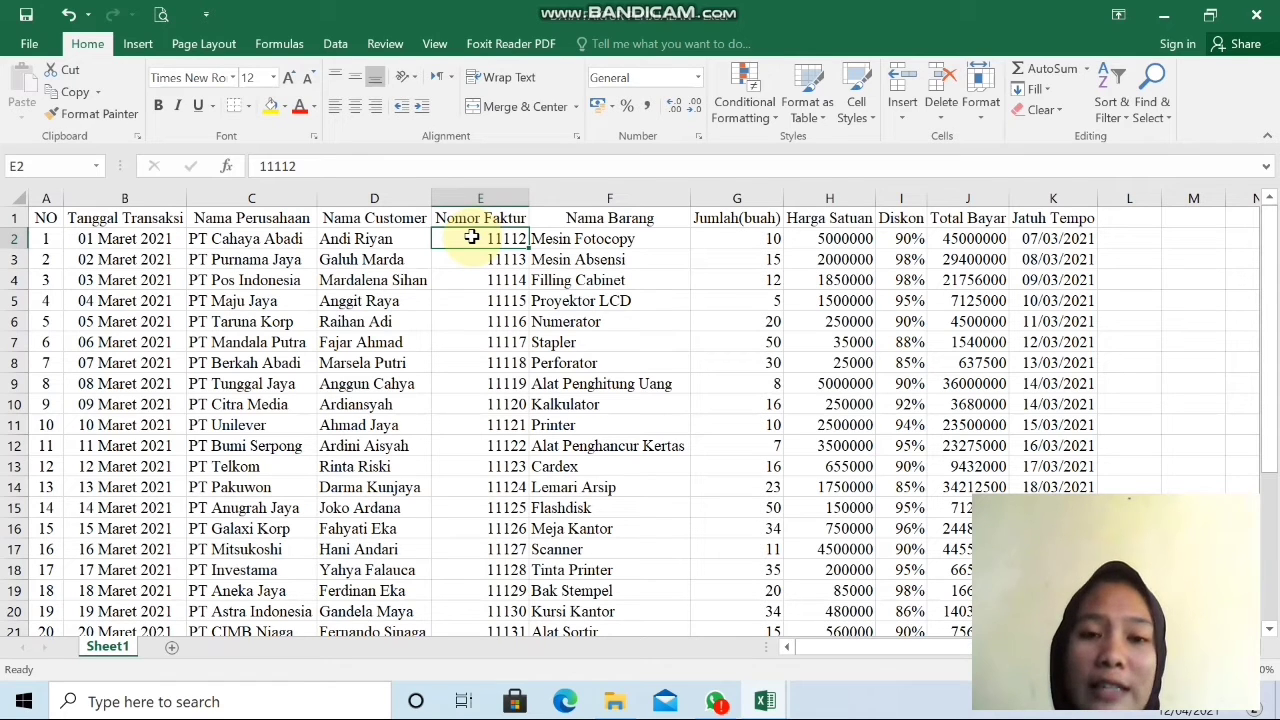
key(shift+Down)
key(shift+Down)
key(shift+Down)
key(shift+Down)
key(shift+Down)
key(shift+Down)
key(shift+Down)
key(shift+Down)
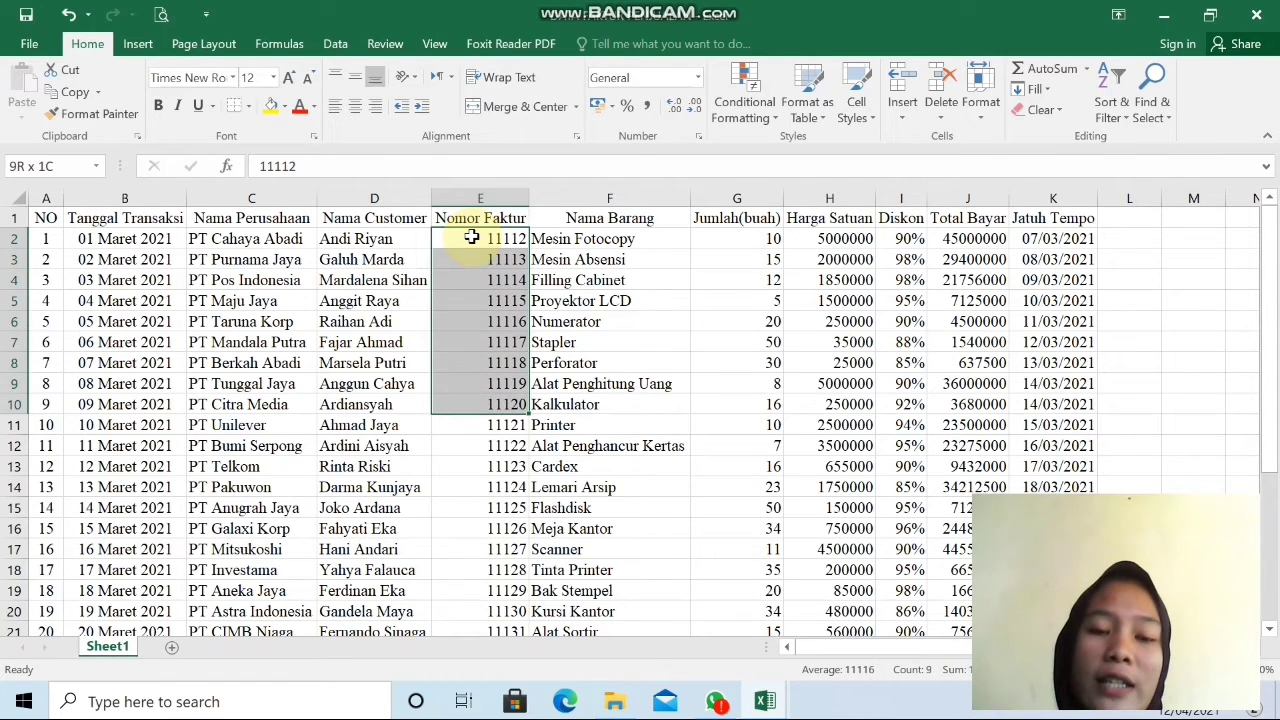
key(shift+Down)
key(shift+Down)
key(shift+Down)
key(shift+Down)
key(shift+Down)
key(shift+Down)
key(shift+Down)
key(shift+Down)
key(shift+Down)
key(shift+Down)
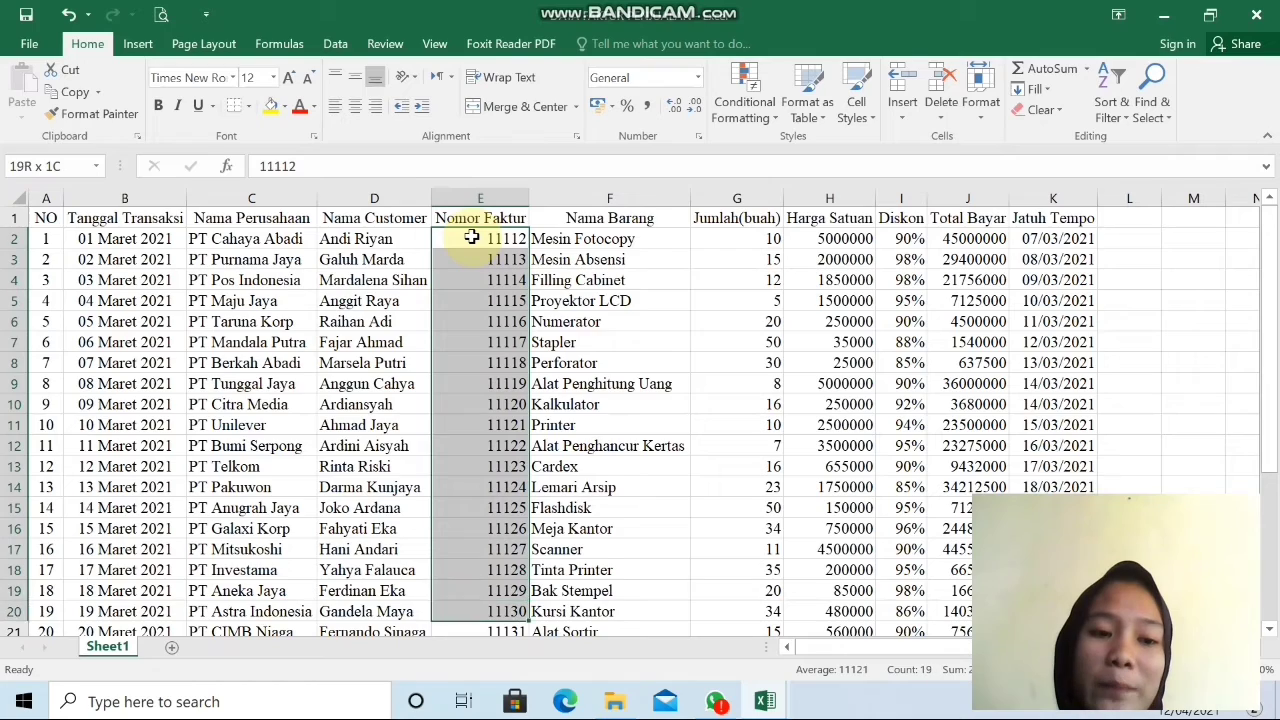
key(shift+Down)
key(shift+Down)
key(shift+Down)
key(shift+Down)
key(shift+Down)
key(shift+Down)
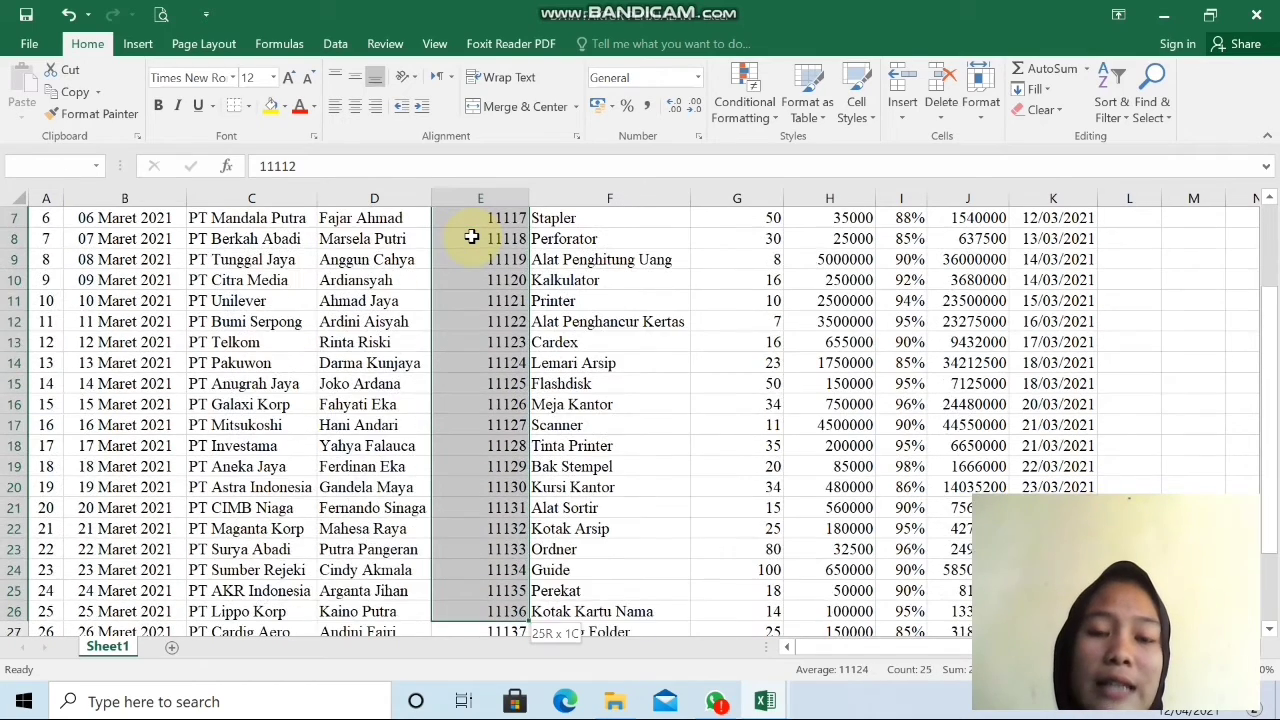
key(shift+Down)
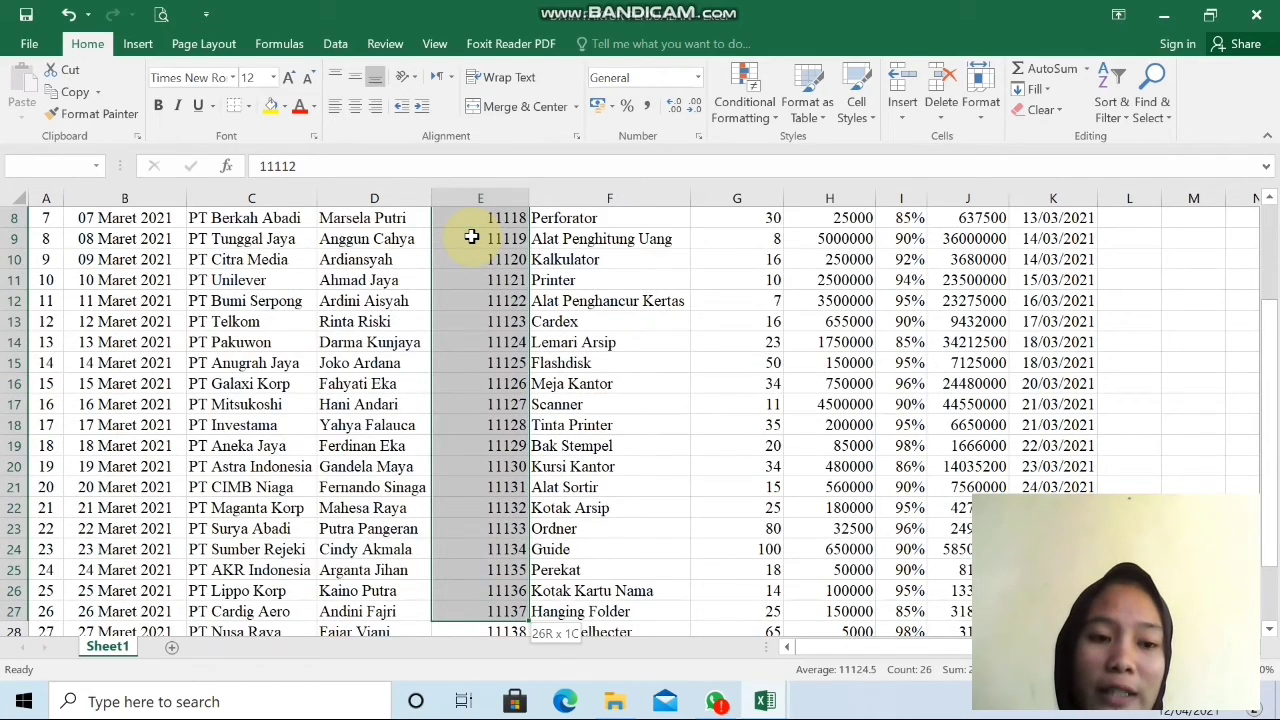
key(shift+Down)
key(shift+Down)
key(shift+Down)
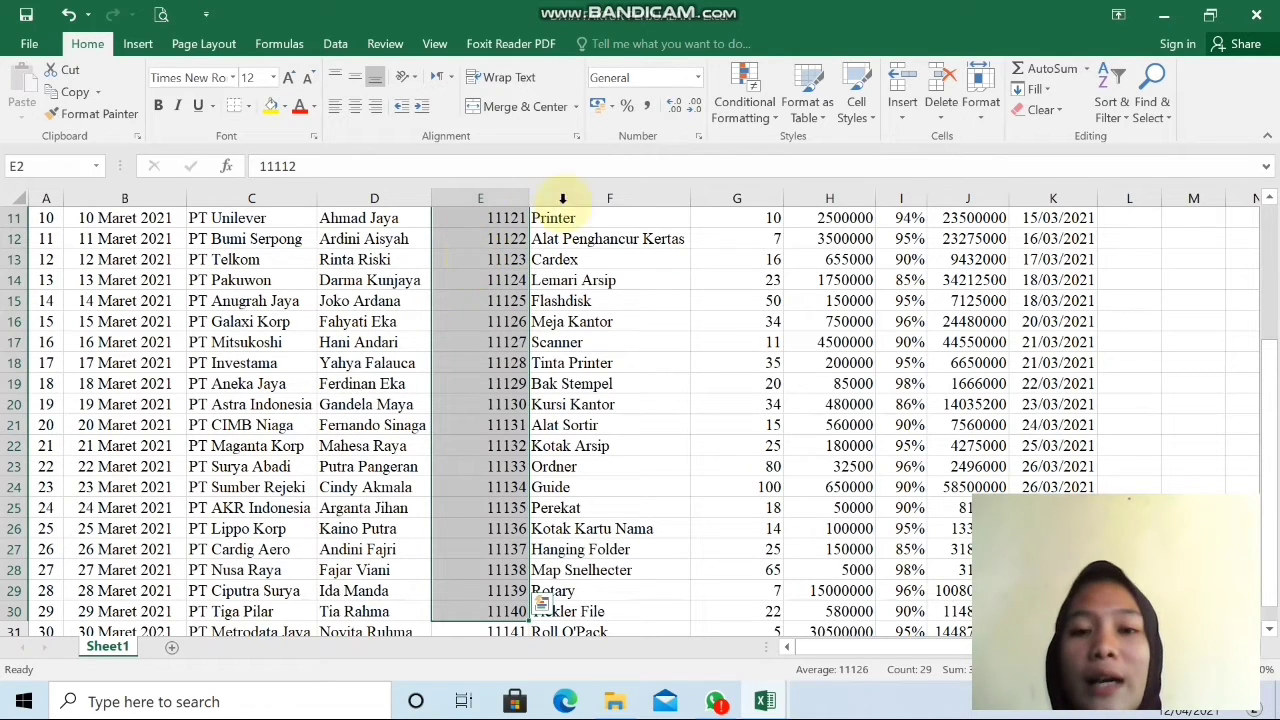
click(699, 137)
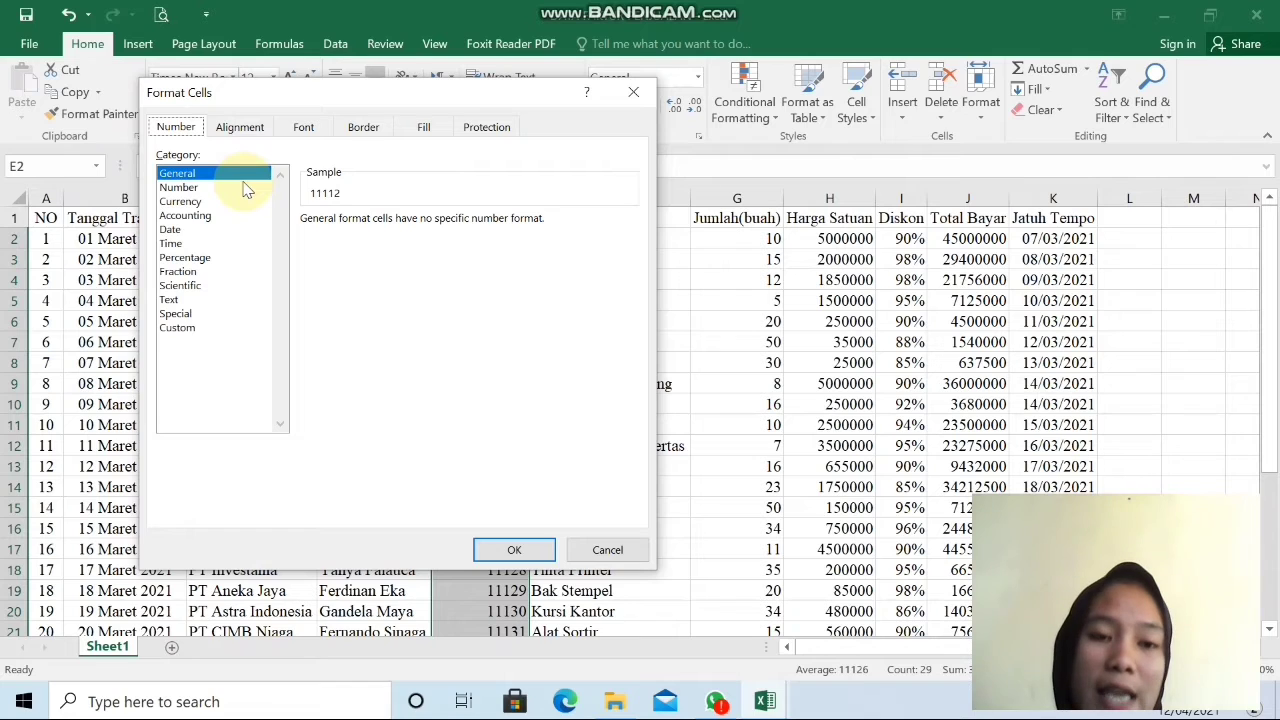
click(170, 300)
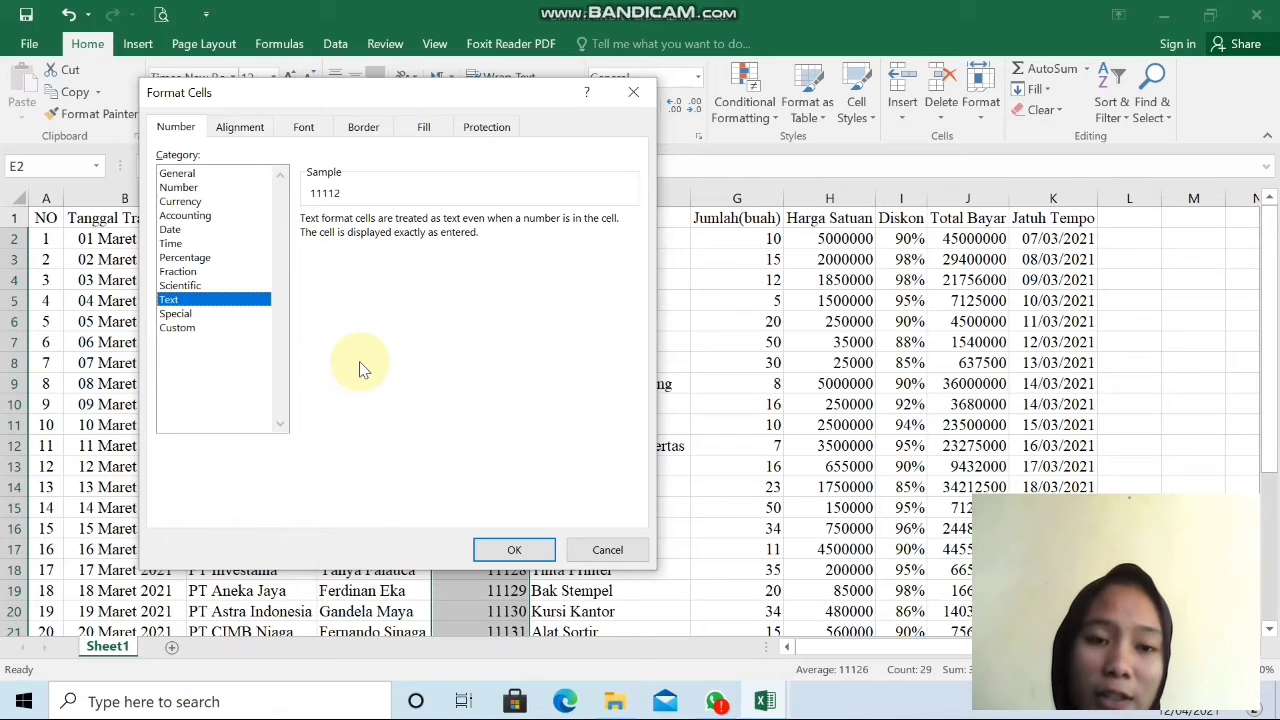
key(Return)
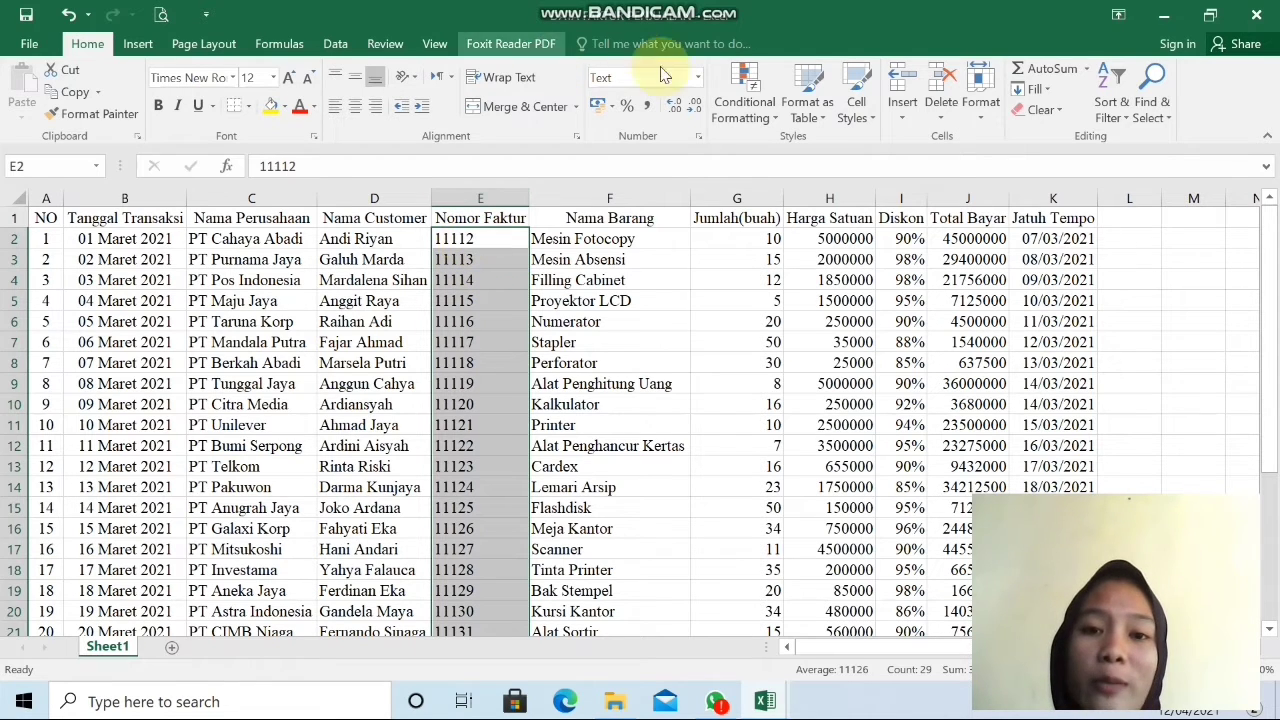
click(355, 107)
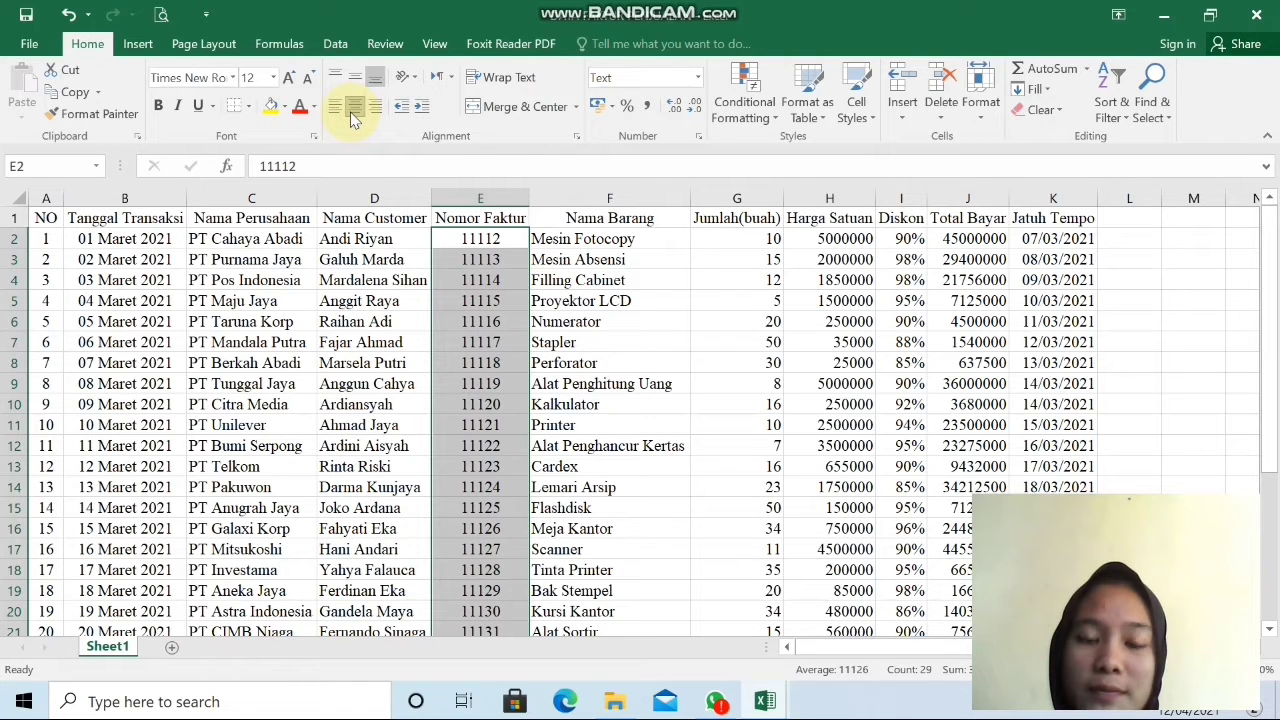
key(ctrl+z)
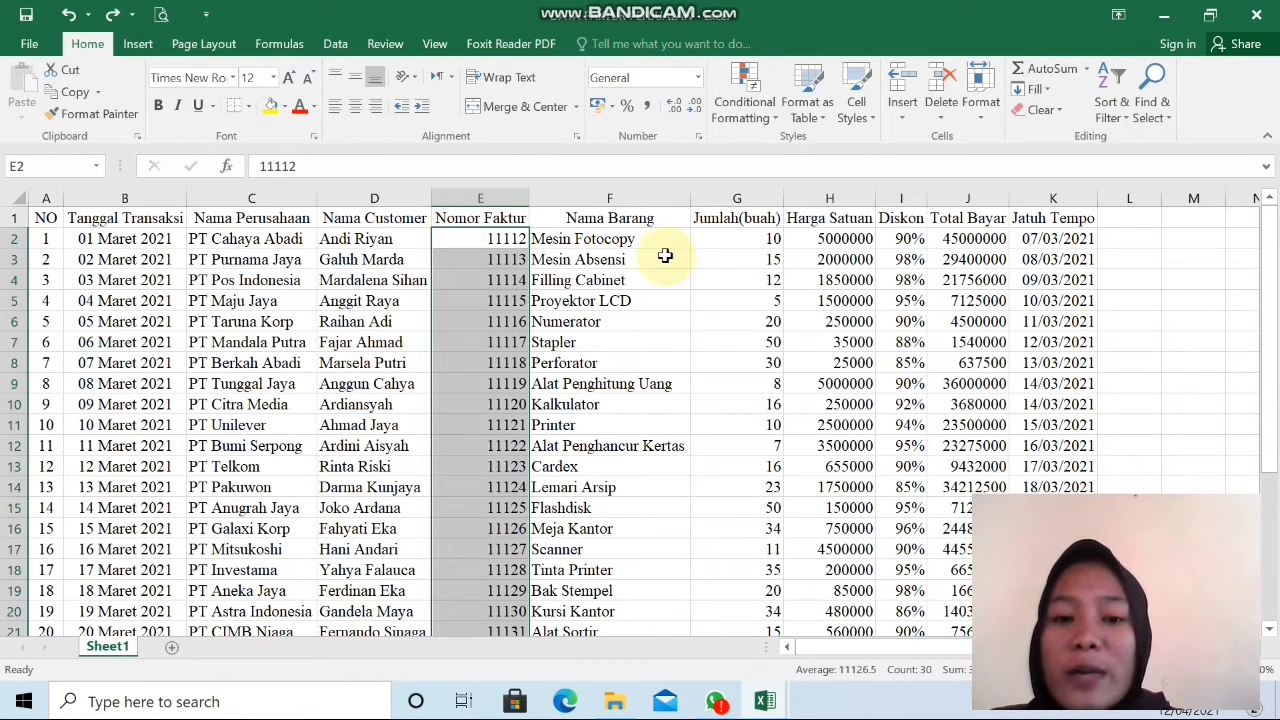
- Format the Jumlah(buah) values in G2:G30 as Number with 0 decimal places and red unsigned negatives, and centre them horizontally
click(709, 241)
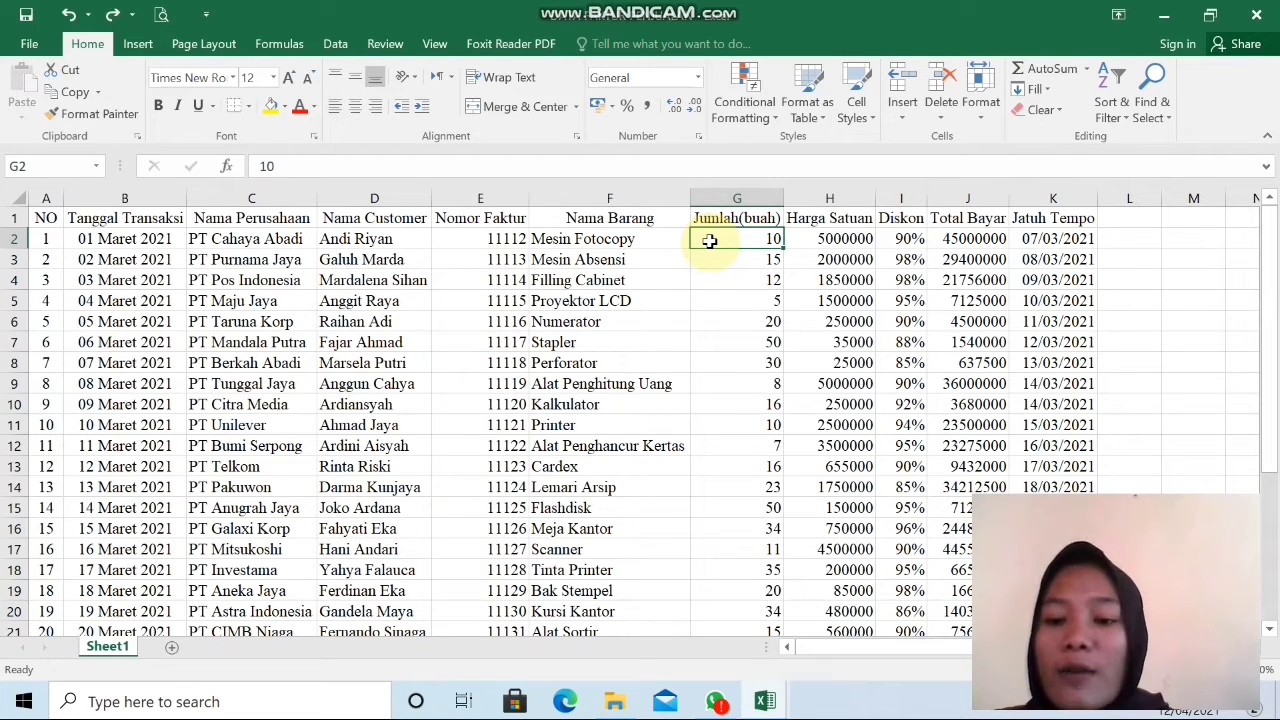
key(shift+Down)
key(shift+Down)
key(shift+Down)
key(shift+Down)
key(shift+Down)
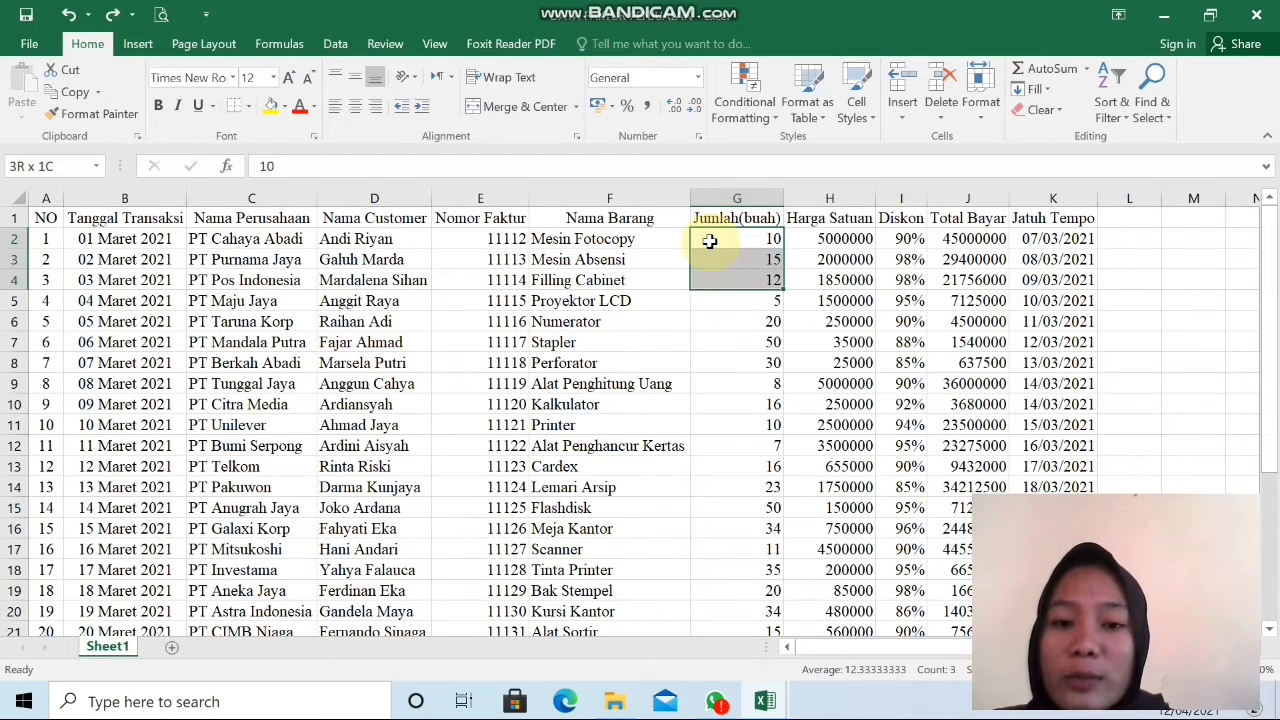
key(shift+Down)
key(shift+Down)
key(shift+Down)
key(shift+Down)
key(shift+Down)
key(shift+Down)
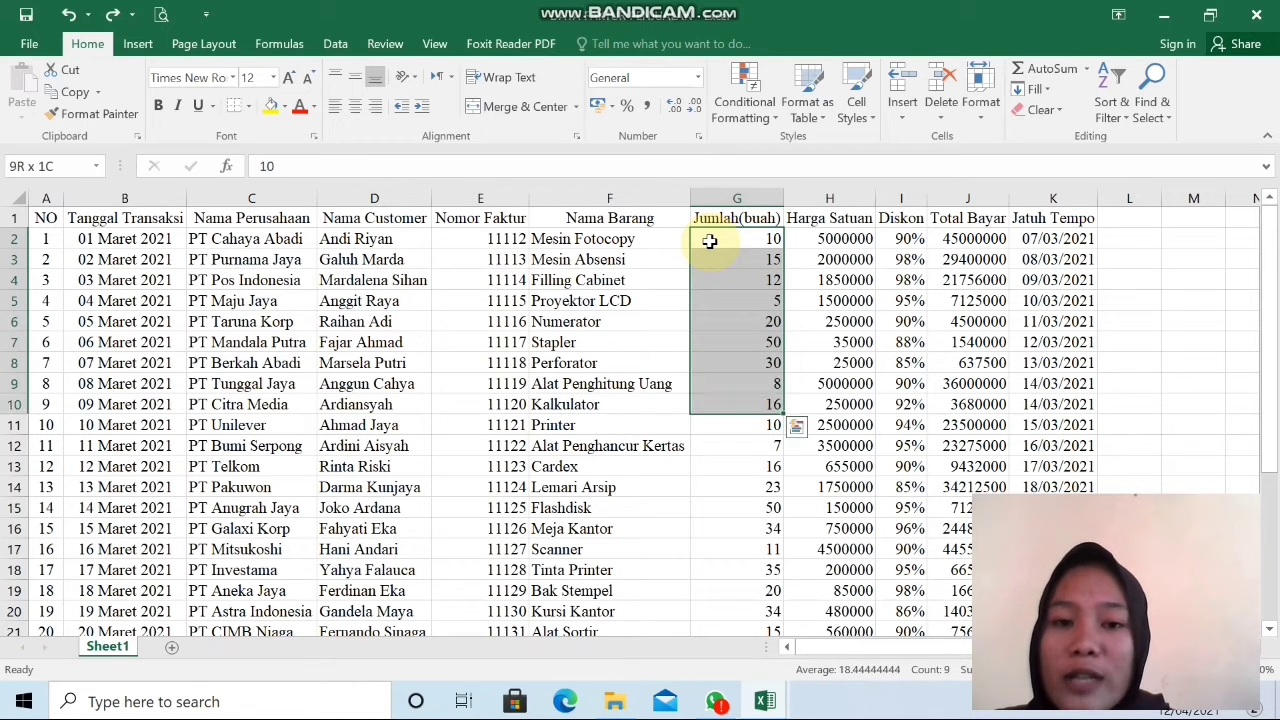
key(shift+Down)
key(shift+Down)
key(shift+Down)
key(shift+Down)
key(shift+Down)
key(shift+Down)
key(shift+Down)
key(shift+Down)
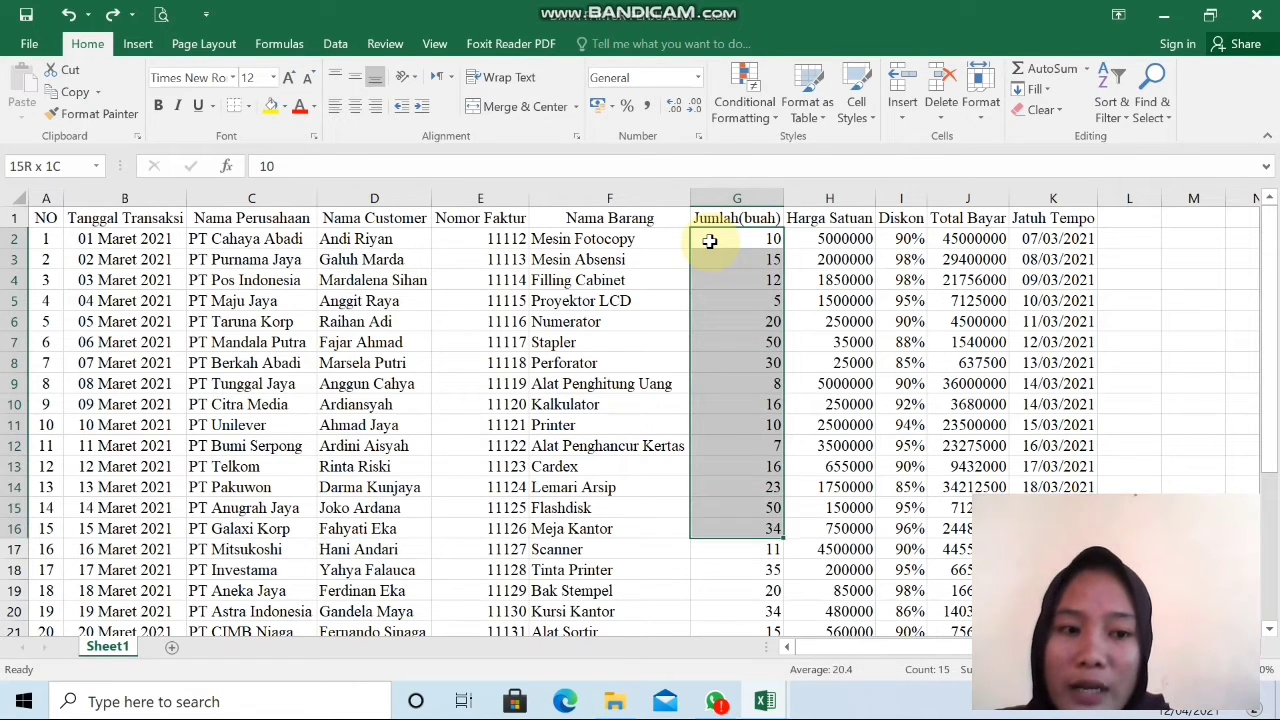
key(shift+Down)
key(shift+Down)
key(shift+Down)
key(shift+Down)
key(shift+Down)
key(shift+Down)
key(shift+Down)
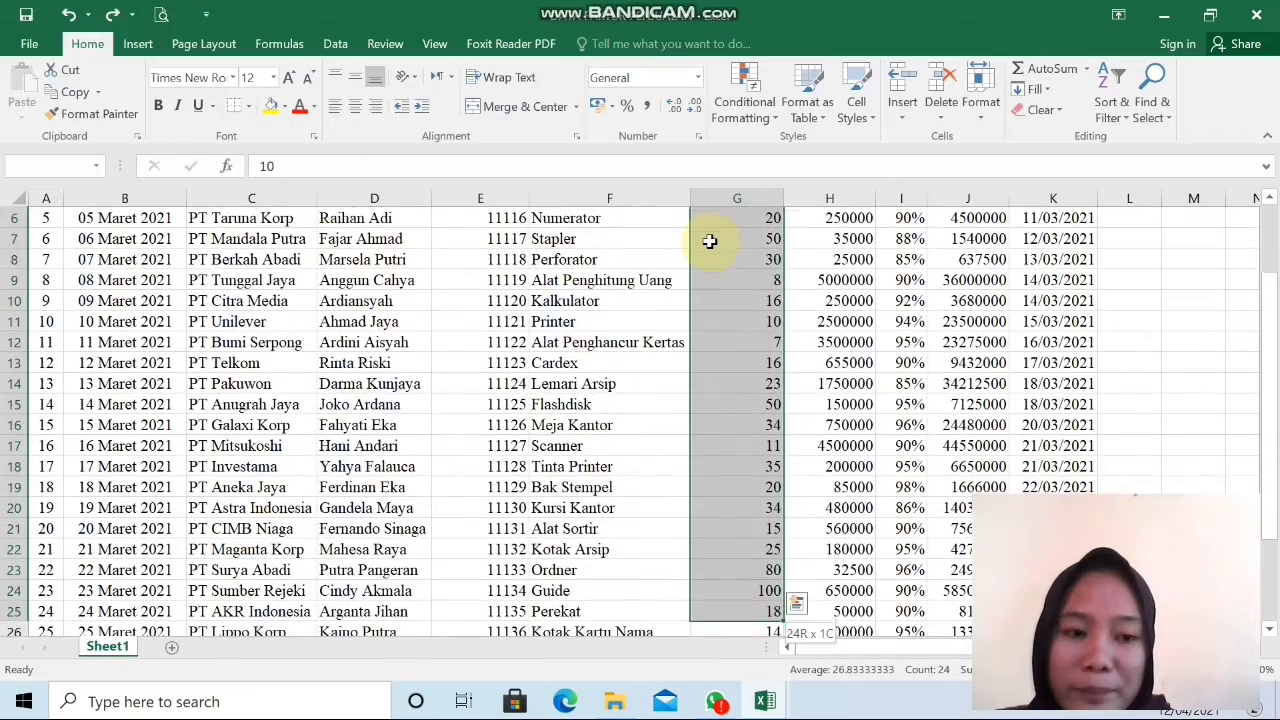
key(shift+Down)
key(shift+Down)
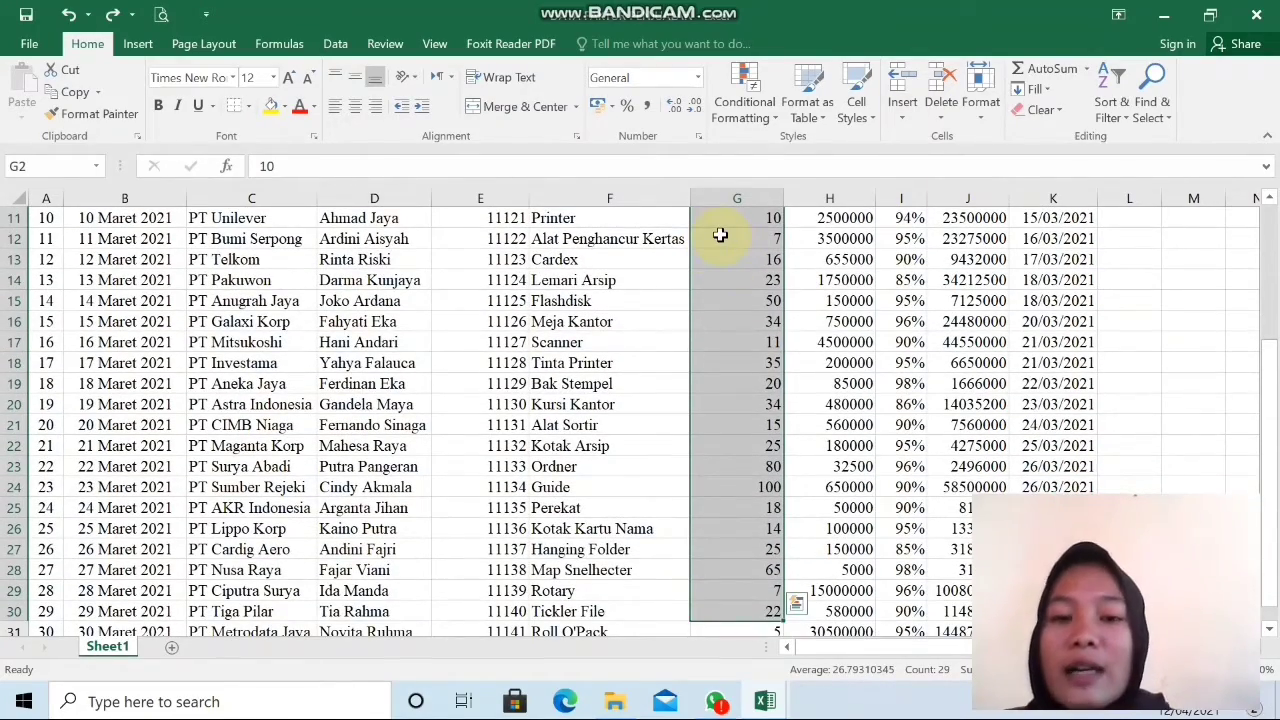
click(697, 137)
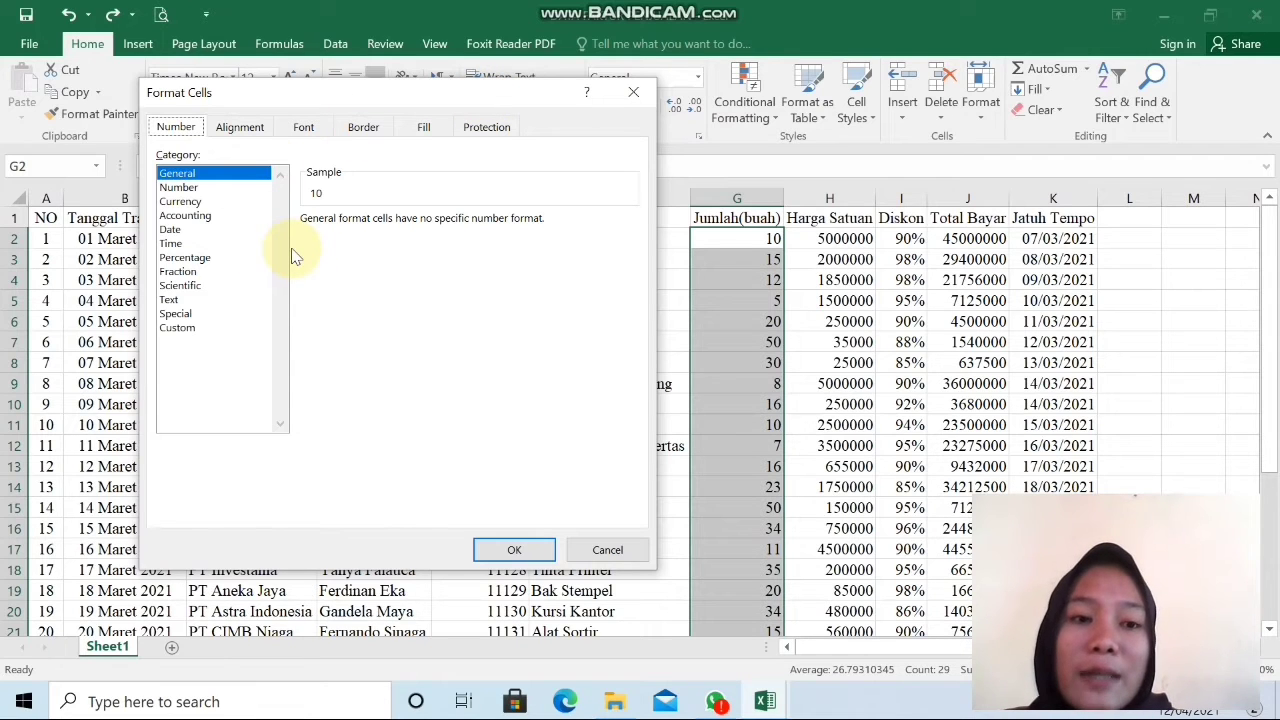
click(212, 188)
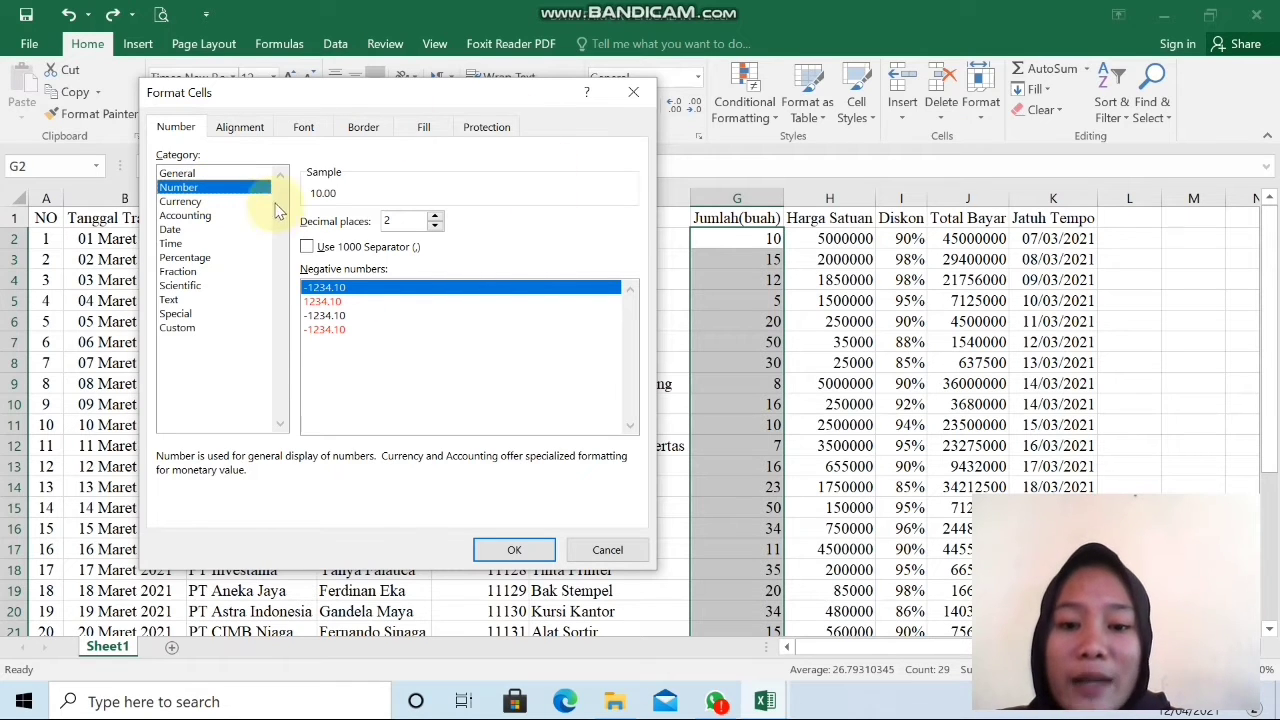
double_click(398, 221)
text(0)
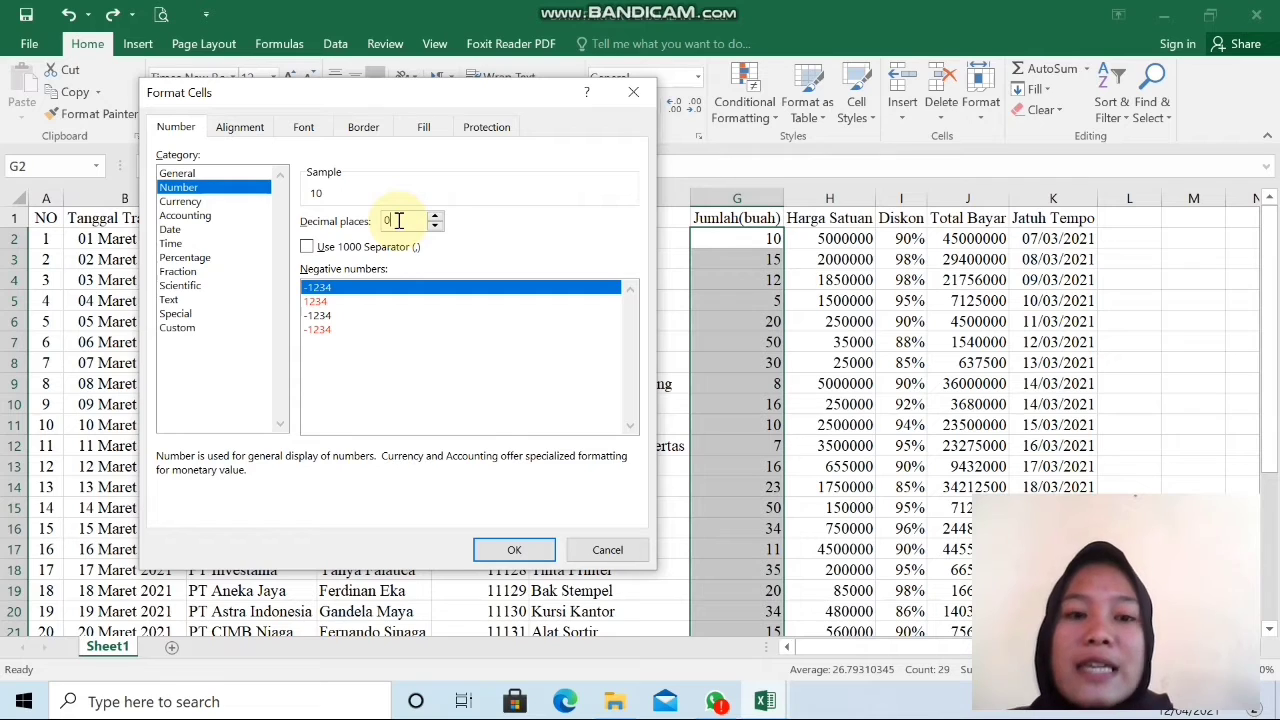
click(316, 301)
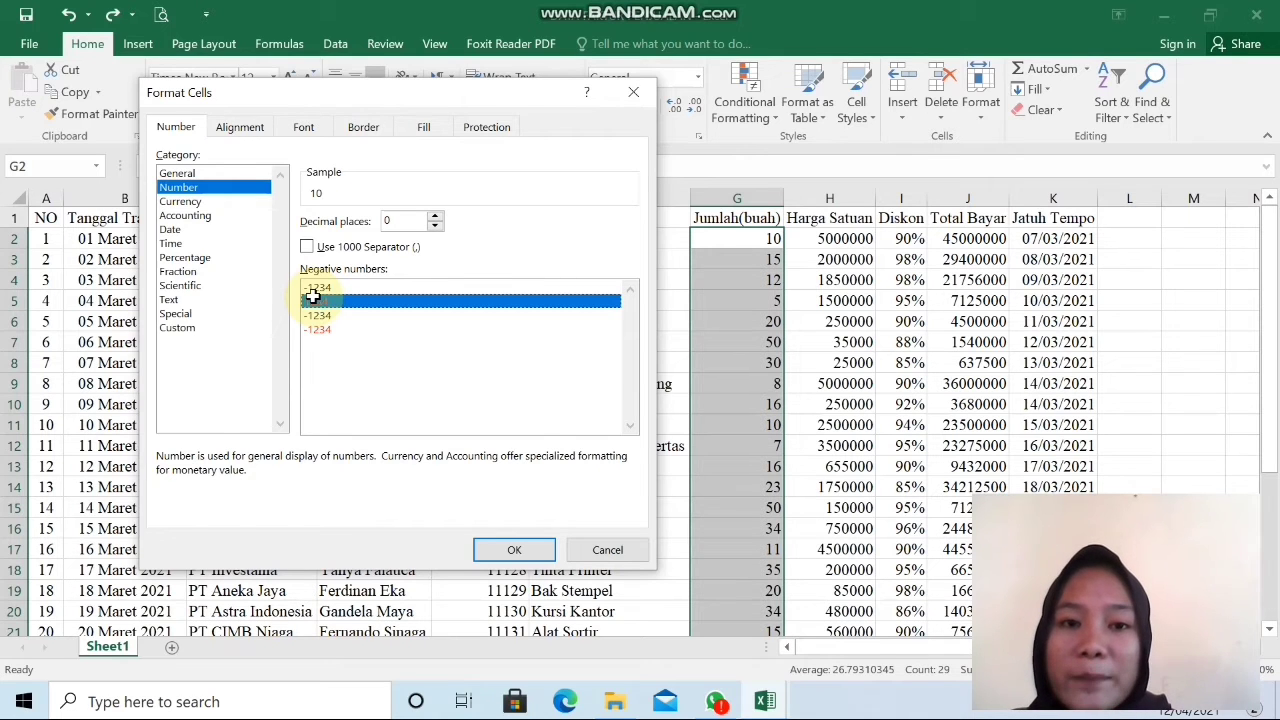
key(Return)
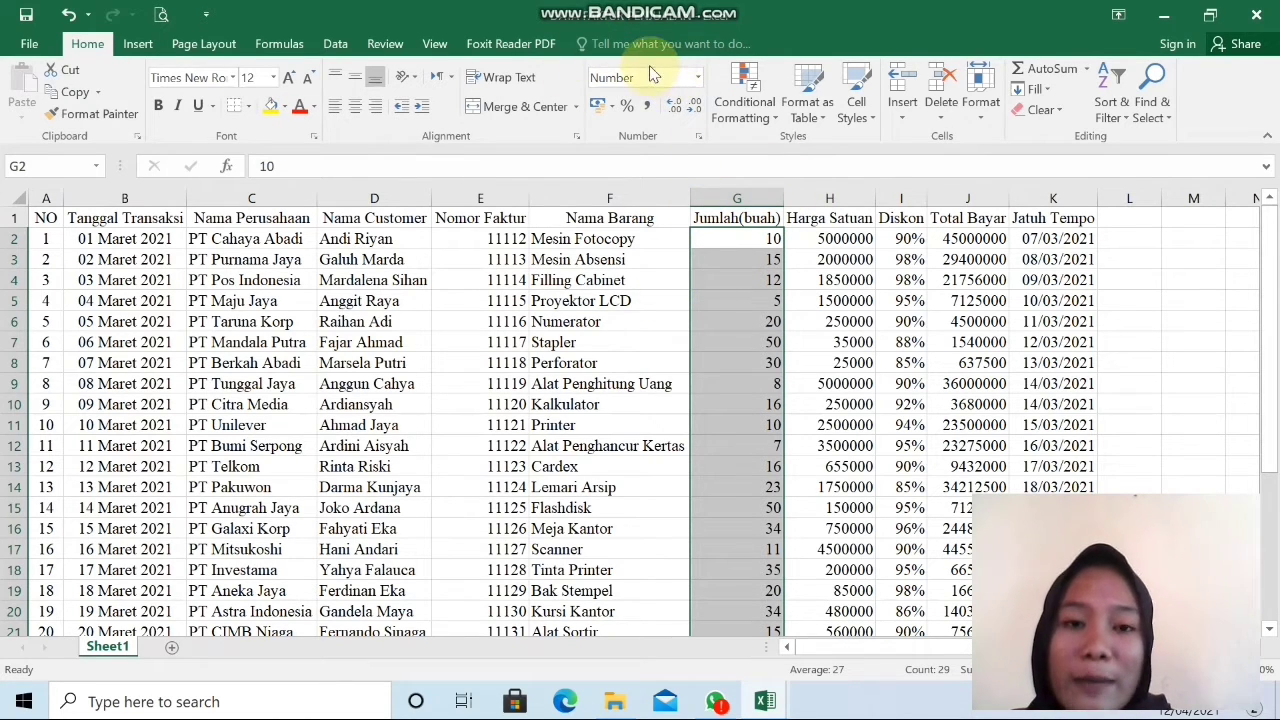
click(356, 107)
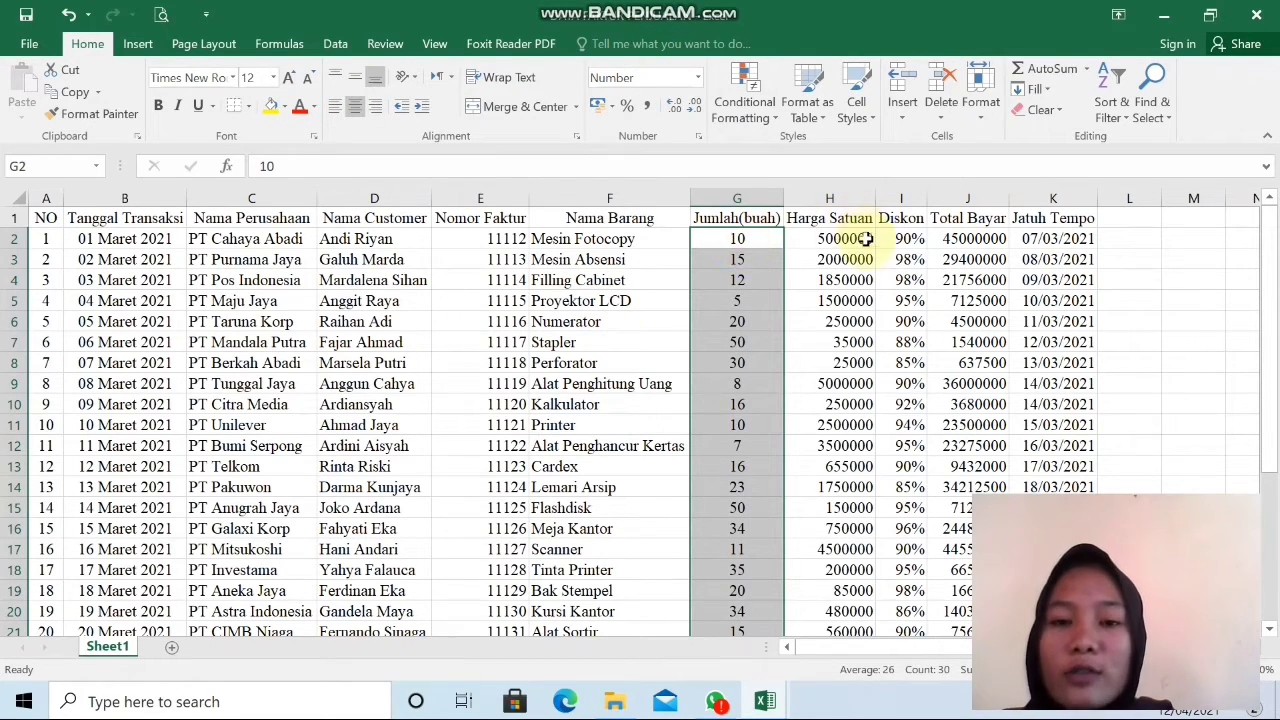
- Format the Harga Satuan prices in H2:H31 as Accounting with 0 decimal places and the "Rp Indonesian" currency symbol
click(851, 232)
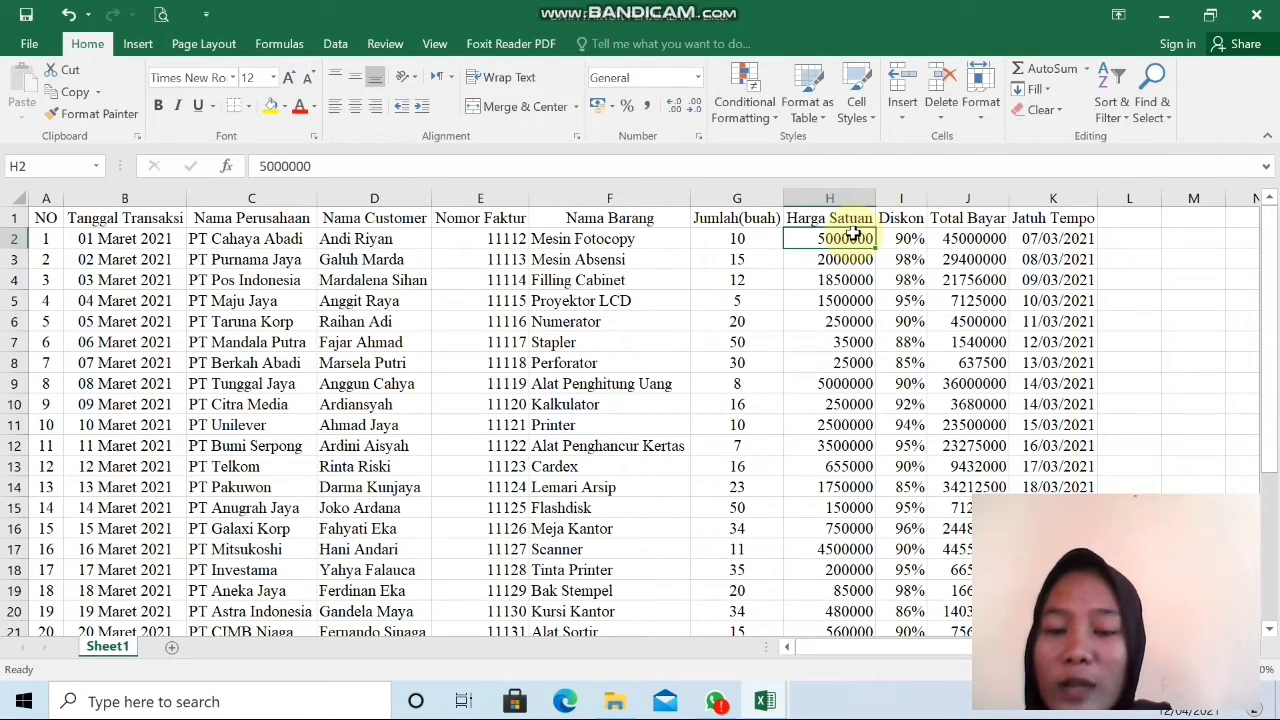
key(shift+Down)
key(shift+Down)
key(shift+Down)
key(shift+Down)
key(shift+Down)
key(shift+Down)
key(shift+Down)
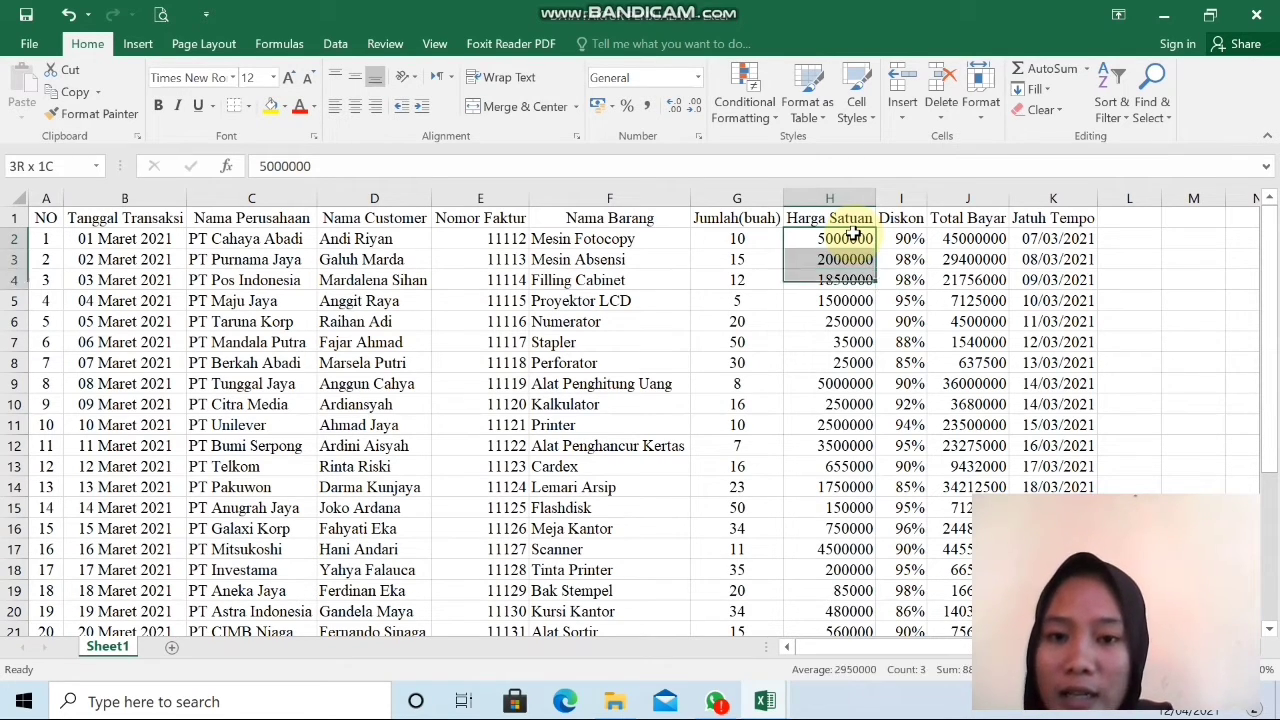
key(shift+Down)
key(shift+Down)
key(shift+Down)
key(shift+Down)
key(shift+Down)
key(shift+Down)
key(shift+Down)
key(shift+Down)
key(shift+Down)
key(shift+Down)
key(shift+Down)
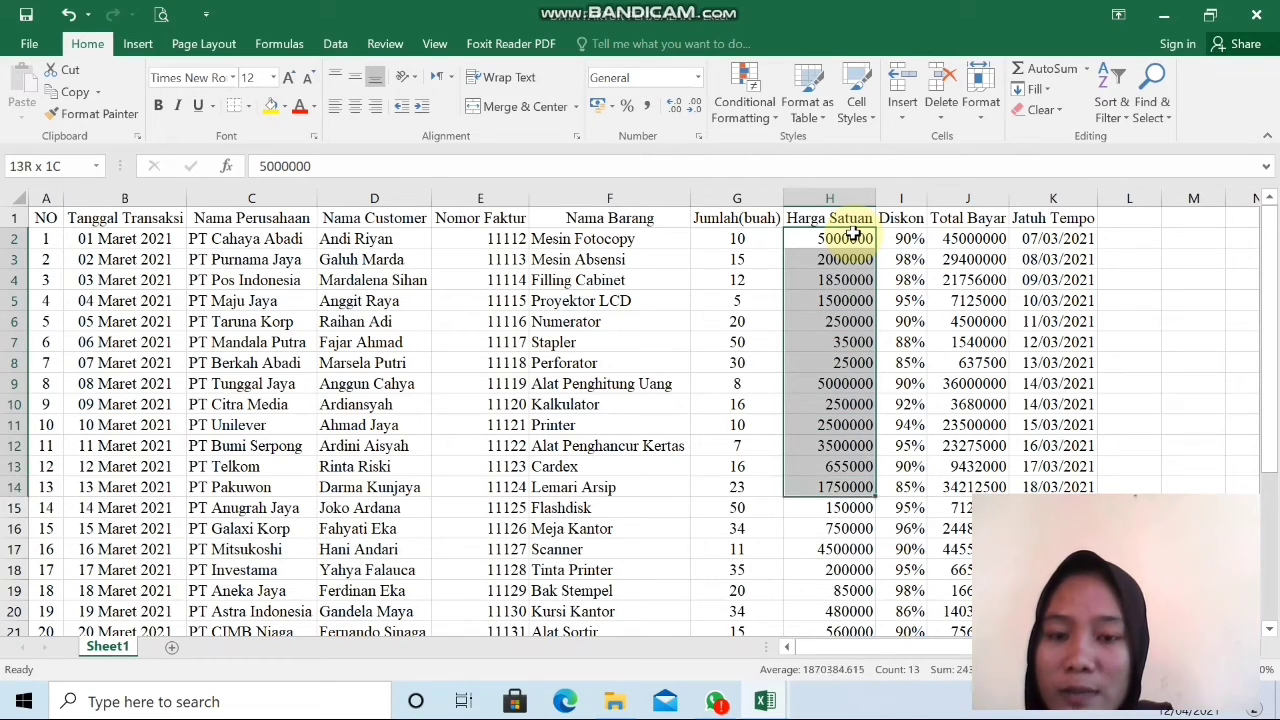
key(shift+Down)
key(shift+Down)
key(shift+Down)
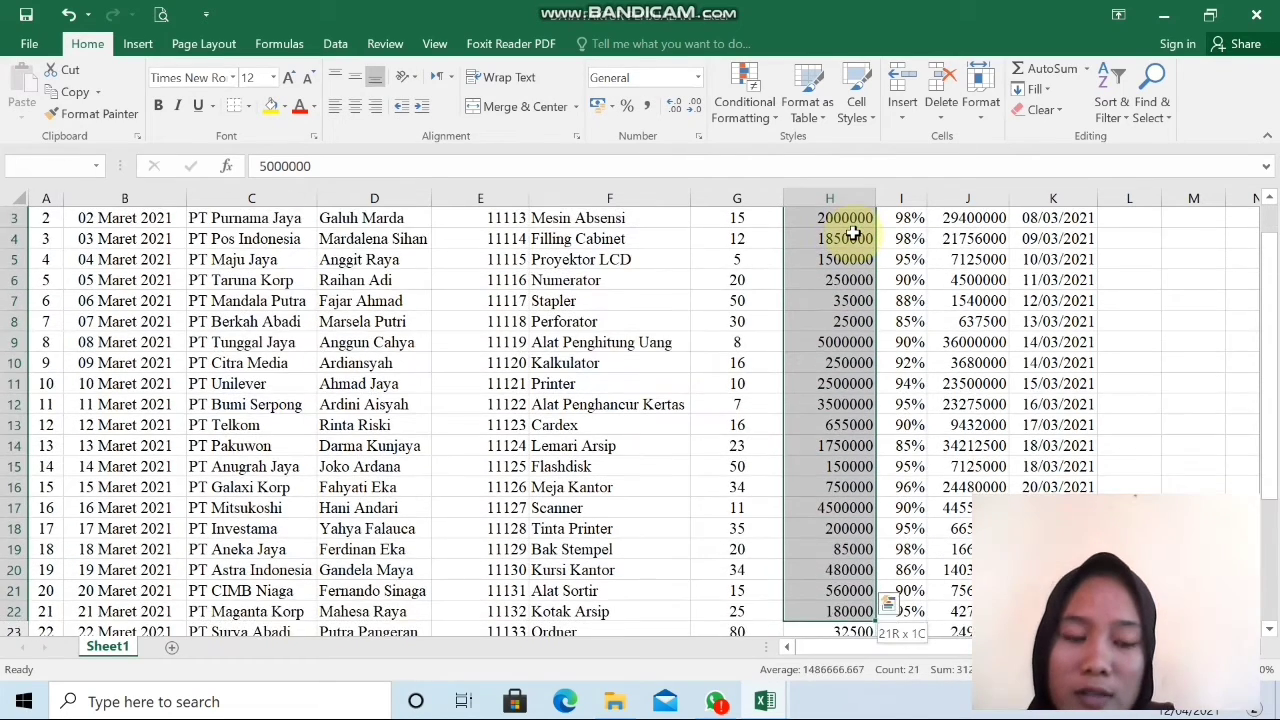
key(shift+Down)
key(shift+Down)
key(shift+Down)
key(shift+Down)
key(shift+Down)
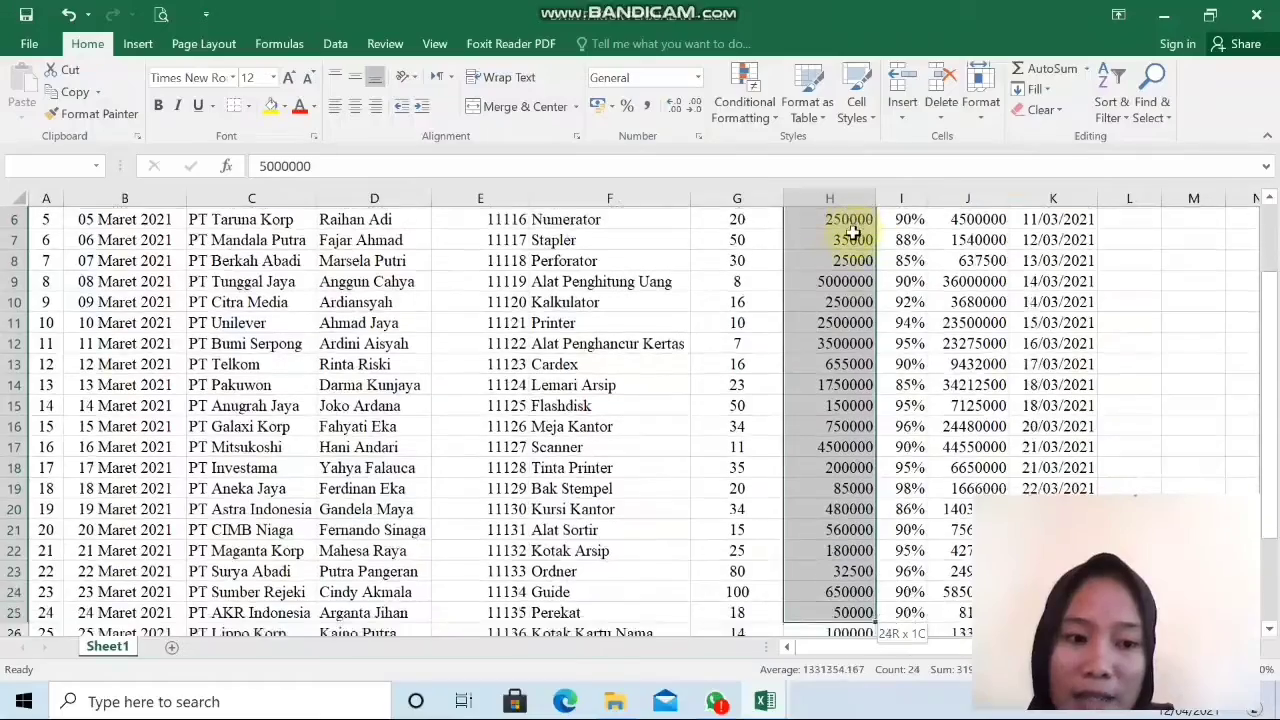
key(shift+Down)
key(shift+Down)
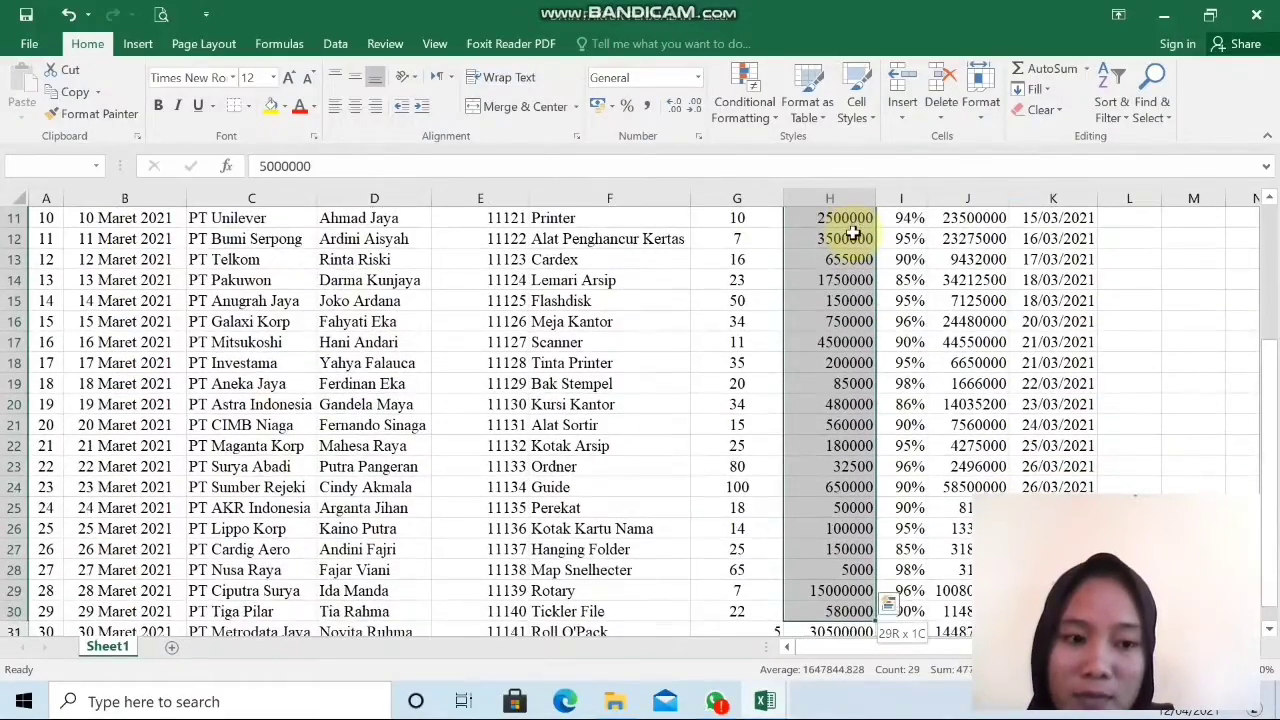
key(shift+Down)
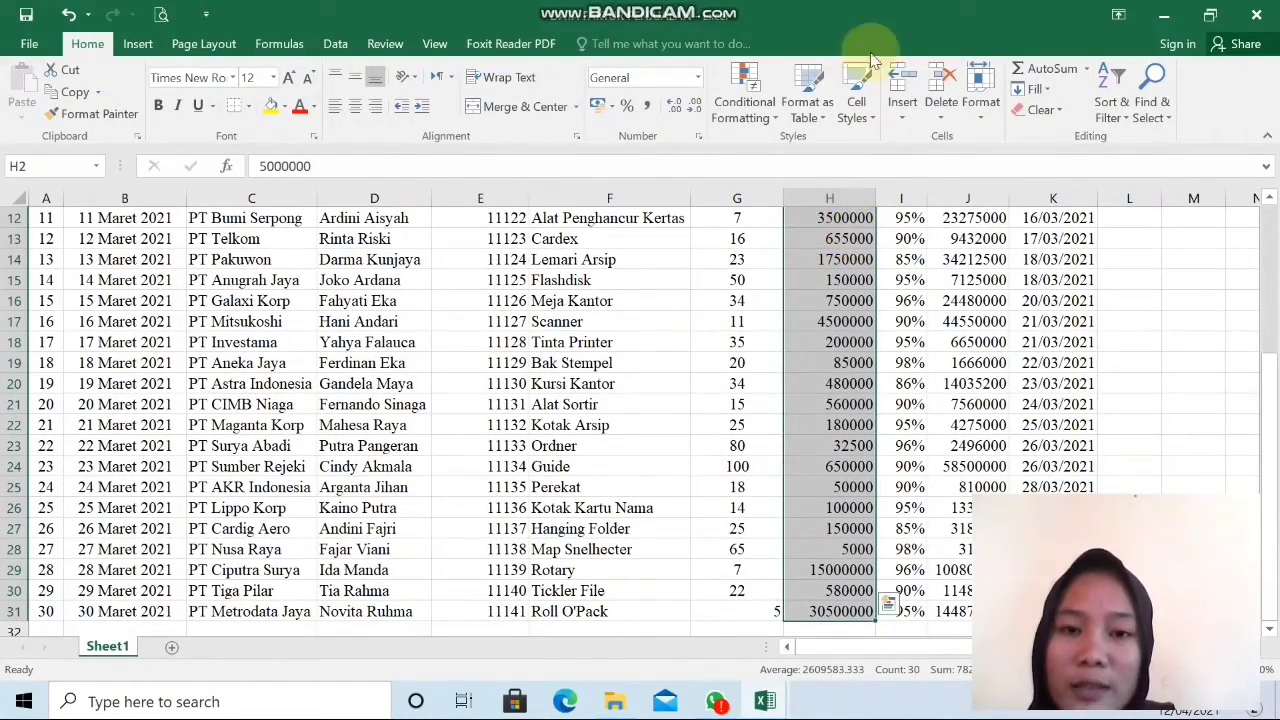
click(702, 135)
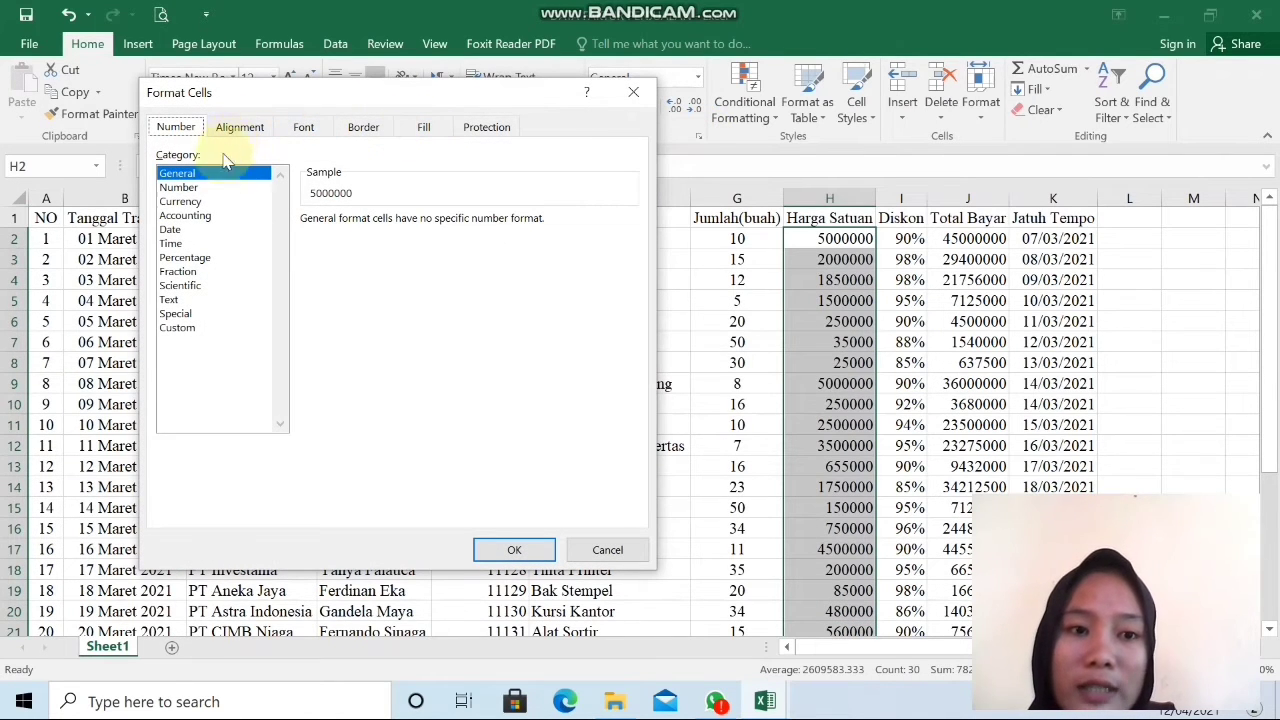
click(208, 225)
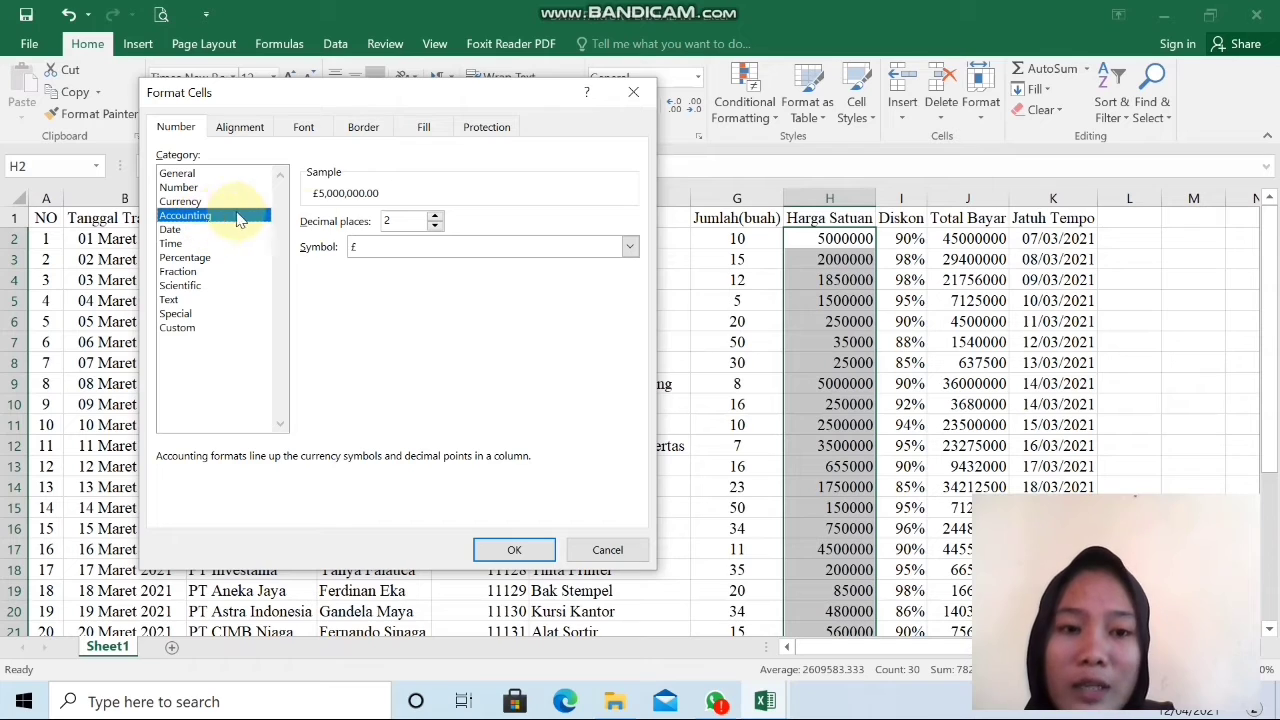
click(396, 219)
key(BackSpace)
text(0)
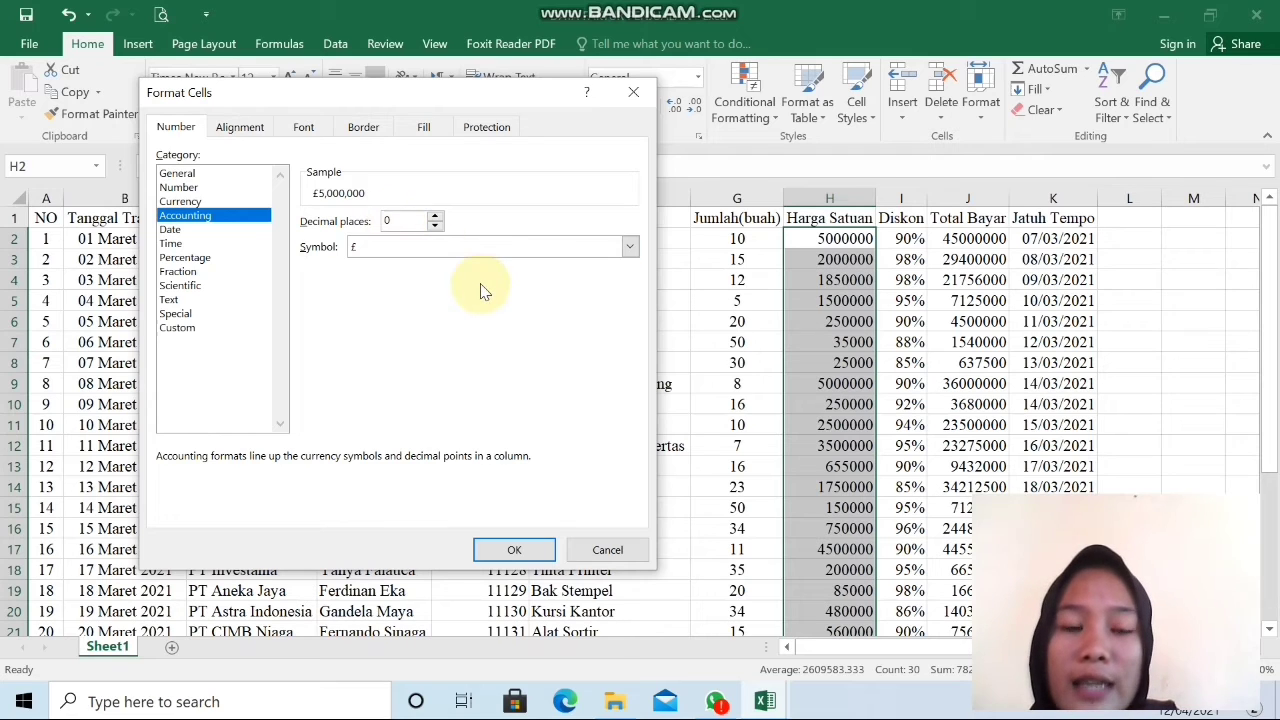
click(631, 246)
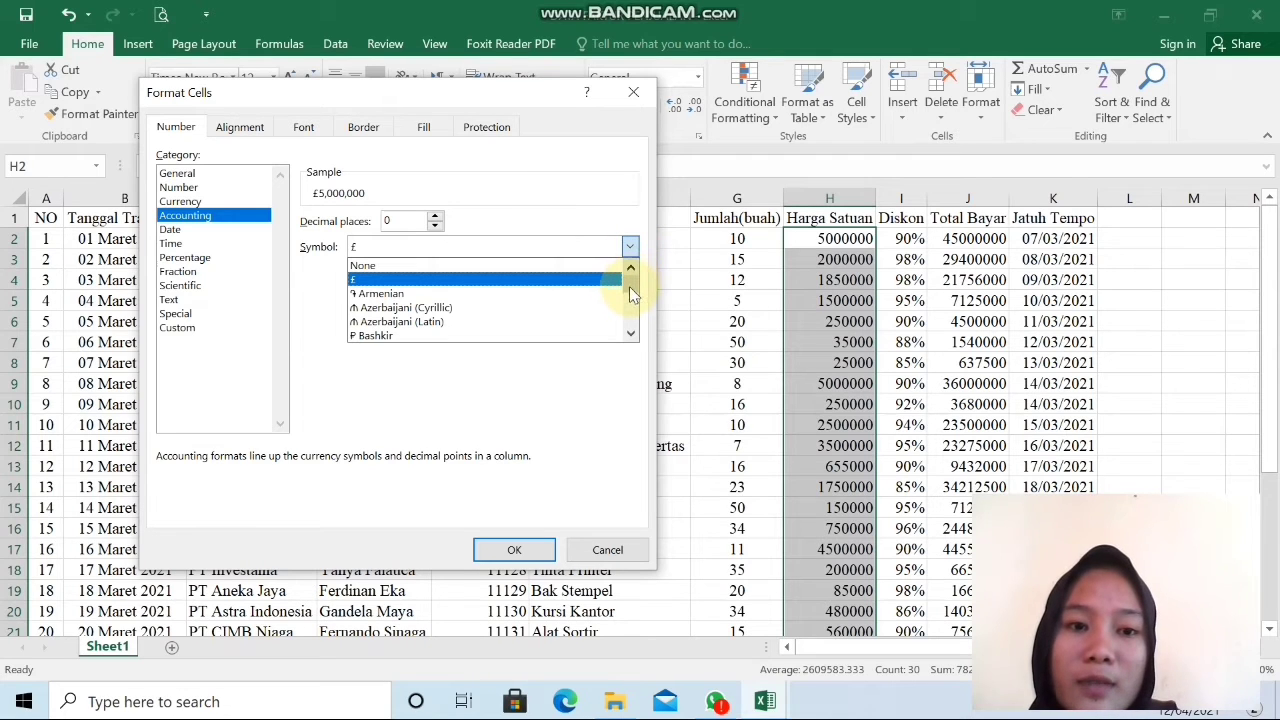
scroll(630, 300, down, 10)
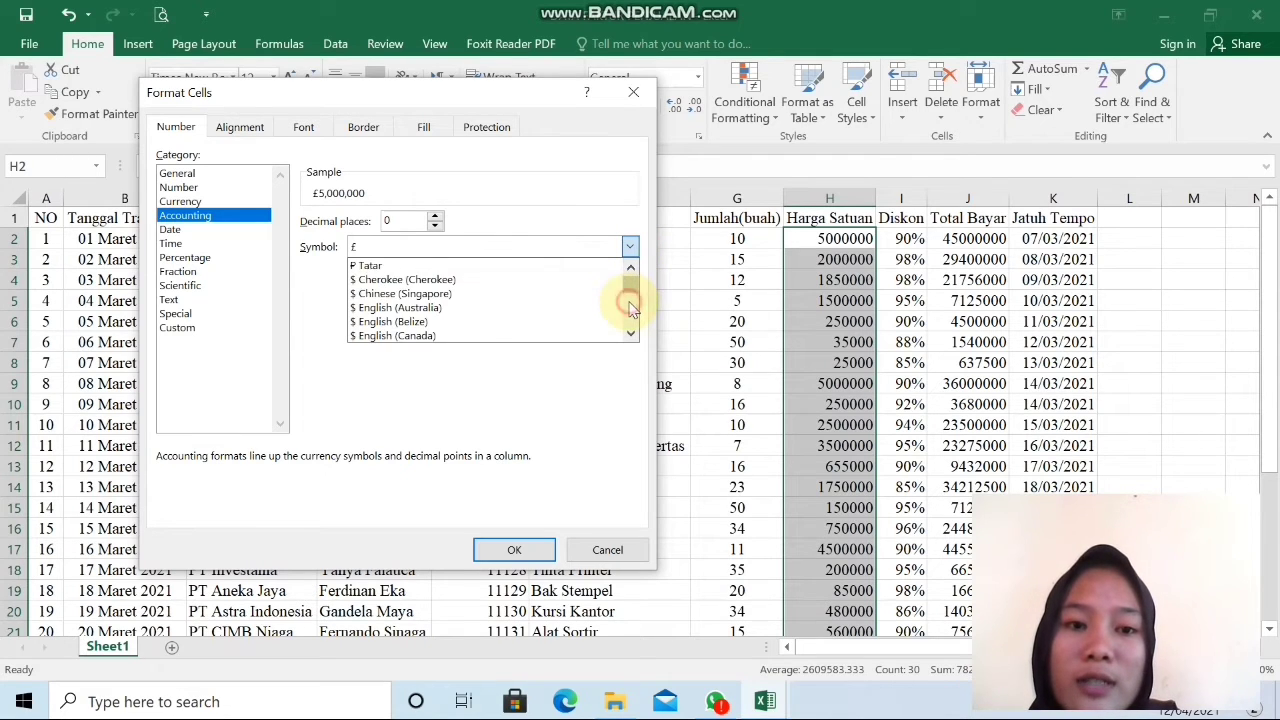
scroll(630, 308, down, 15)
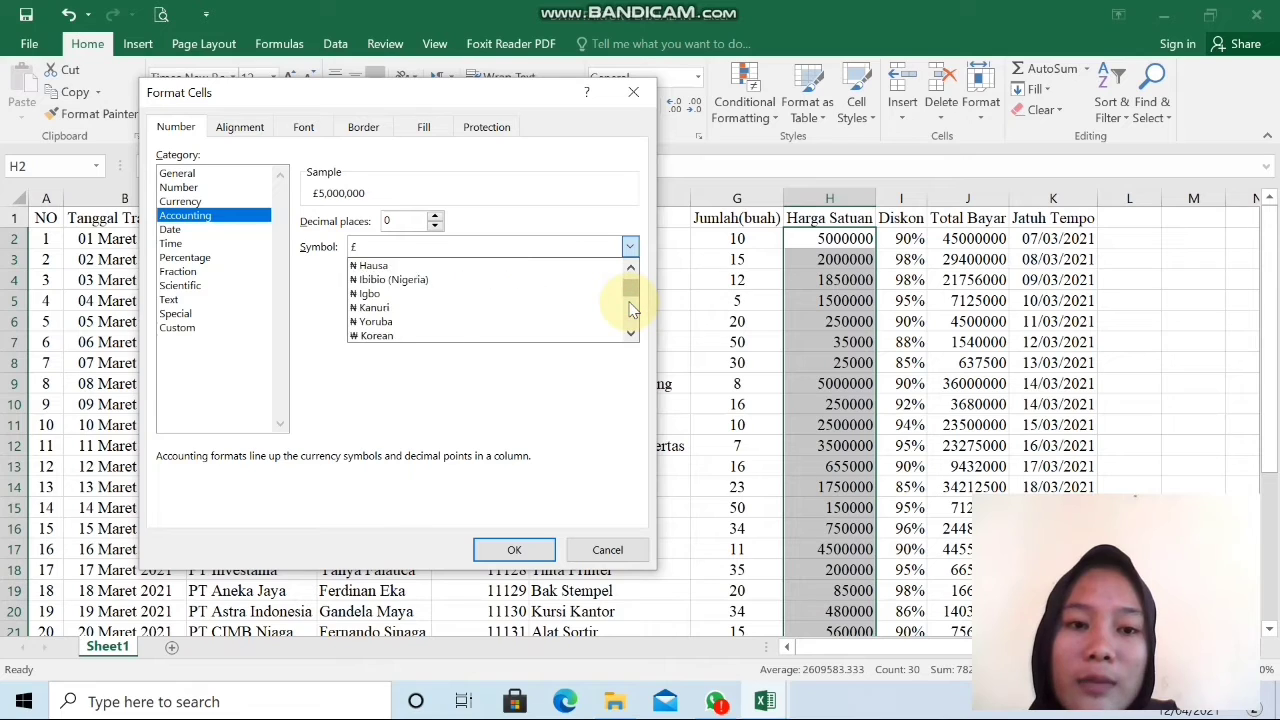
scroll(630, 308, down, 15)
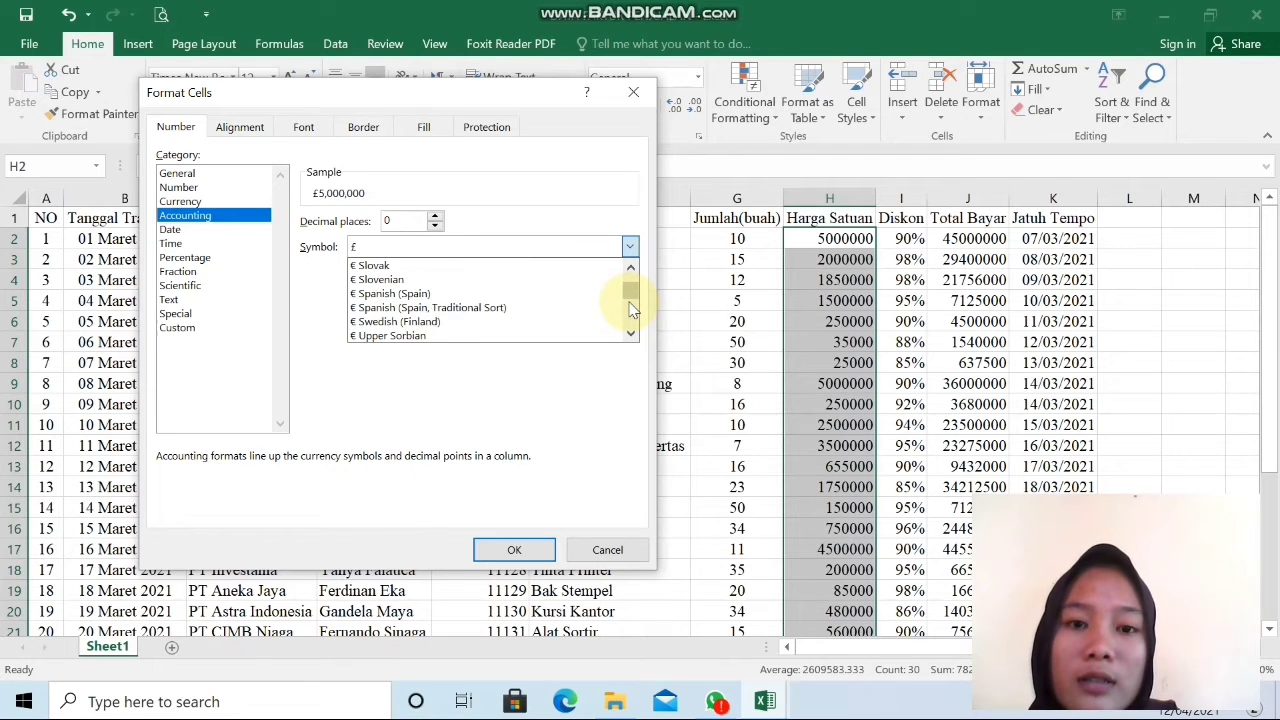
scroll(630, 308, down, 8)
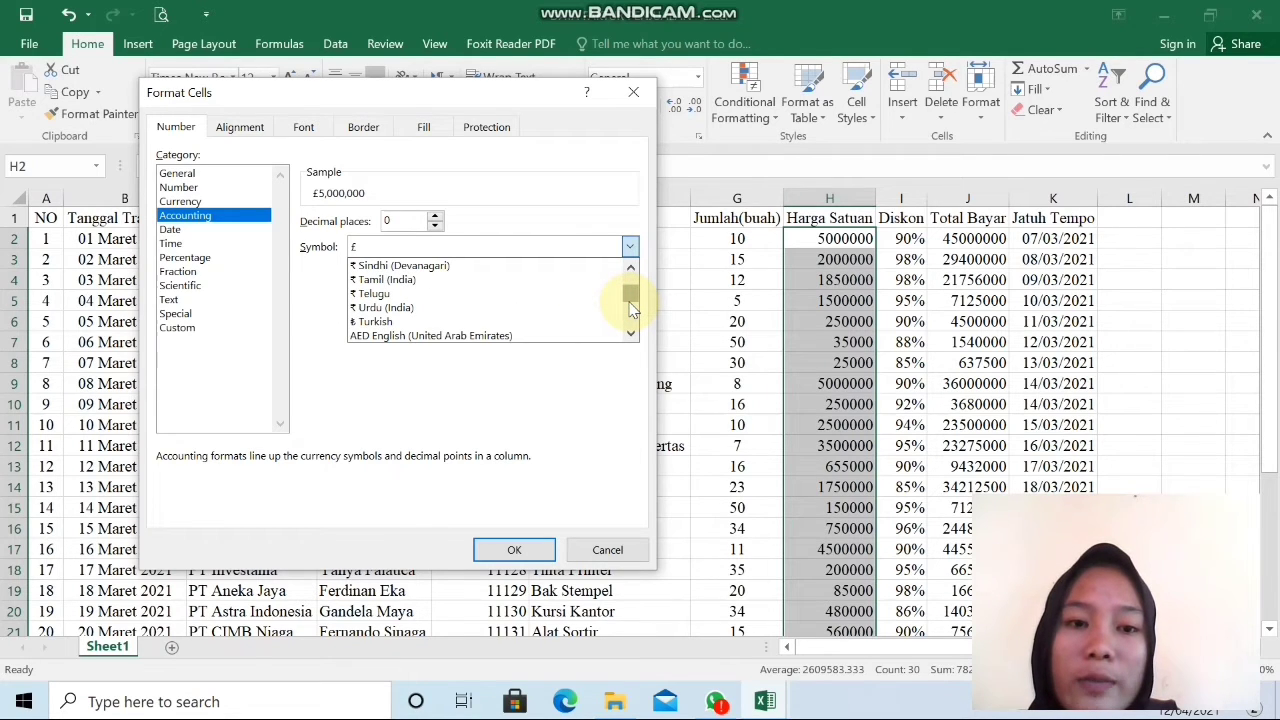
mouse_move(630, 308)
mouse_down()
mouse_move(632, 336)
mouse_move(632, 313)
mouse_up()
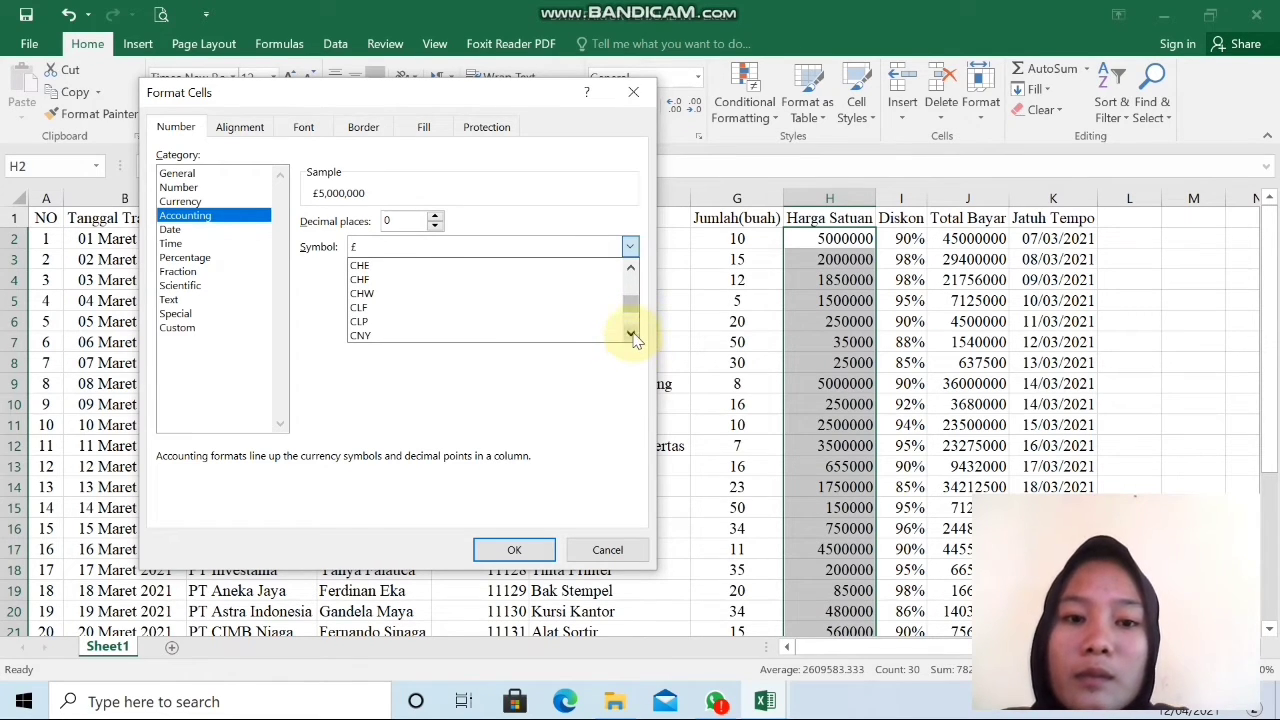
click(630, 333)
click(630, 333)
click(630, 333)
click(630, 333)
click(630, 333)
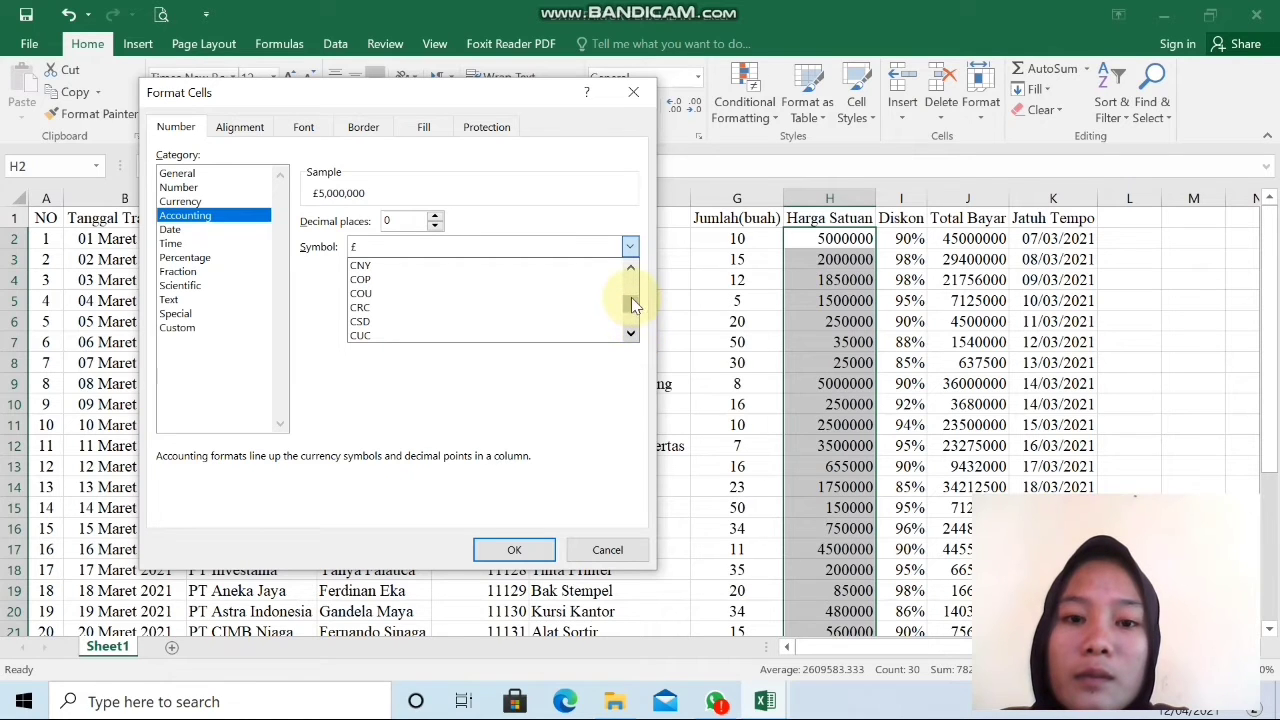
drag(631, 297, 632, 299)
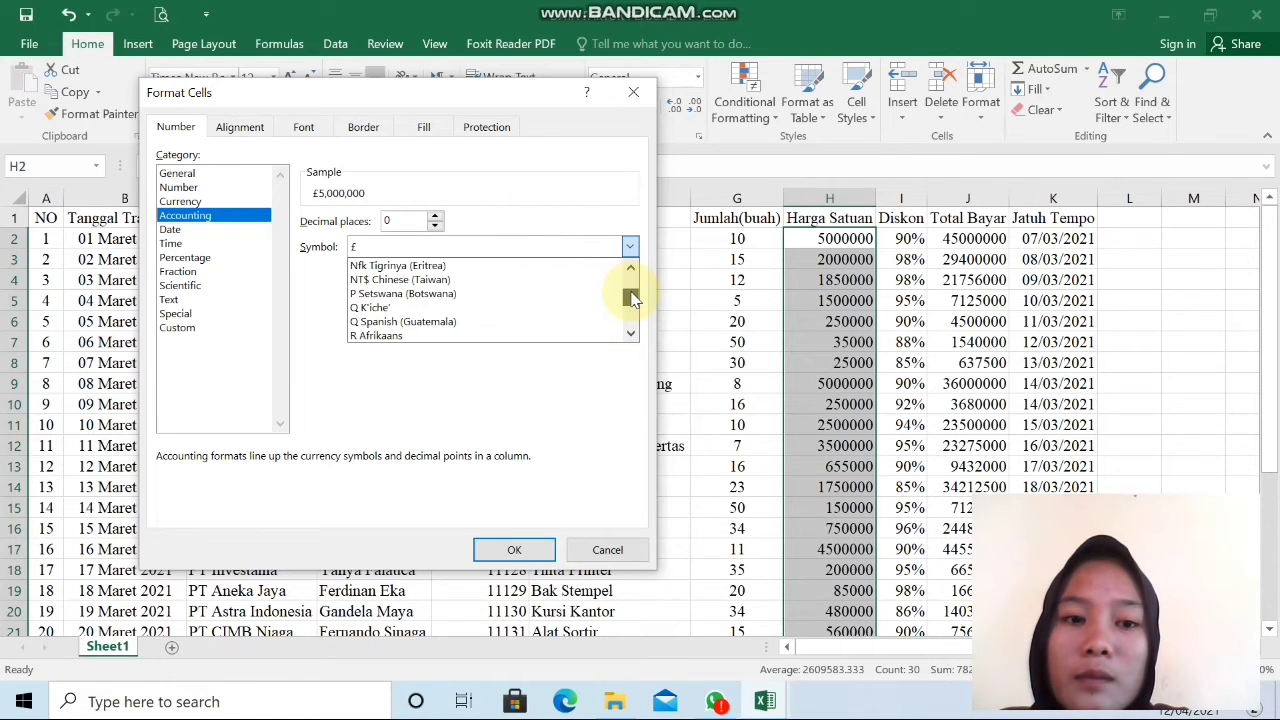
click(630, 334)
click(630, 334)
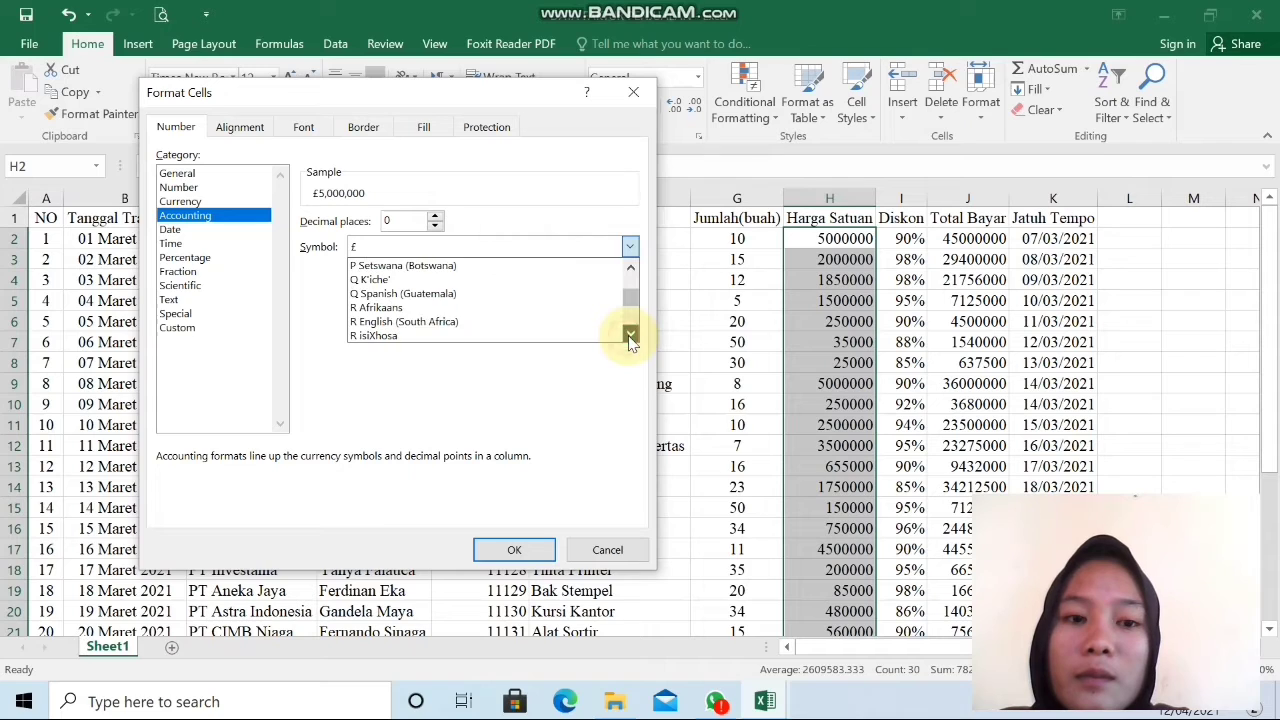
click(630, 334)
click(630, 334)
click(630, 334)
click(630, 334)
click(630, 334)
click(630, 334)
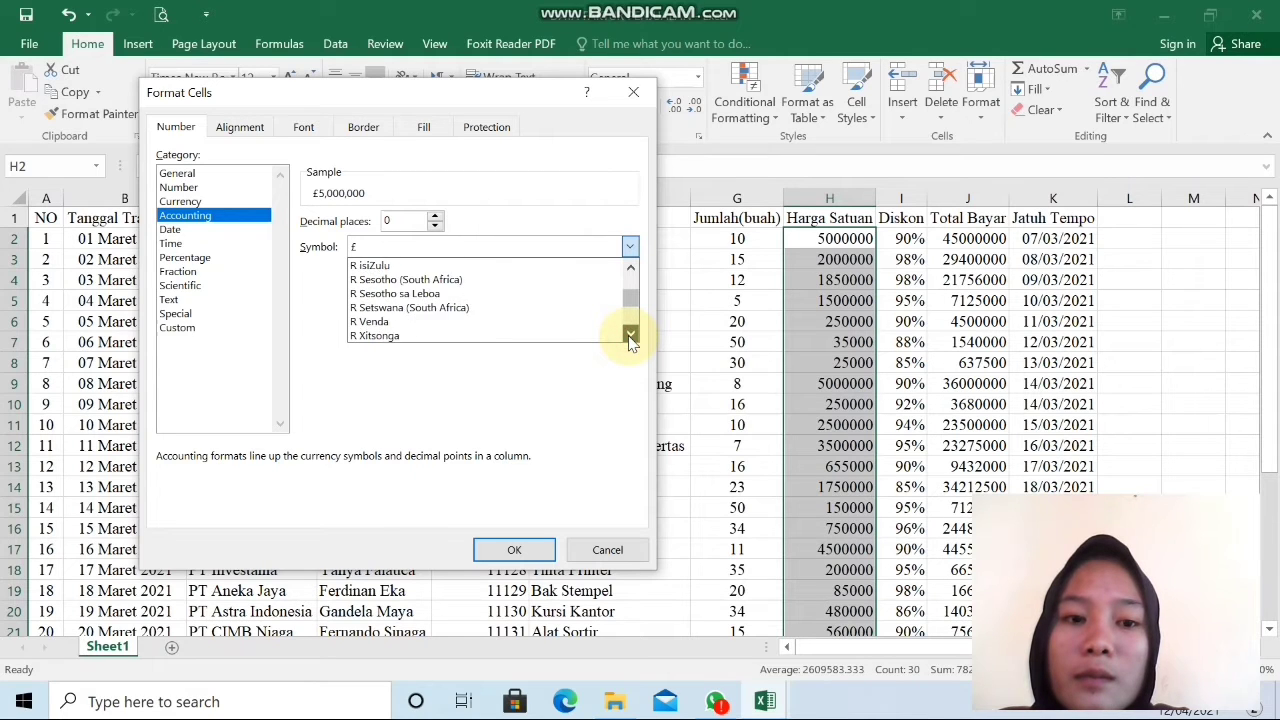
click(630, 334)
click(630, 334)
click(630, 334)
click(630, 334)
click(630, 334)
click(630, 334)
click(630, 334)
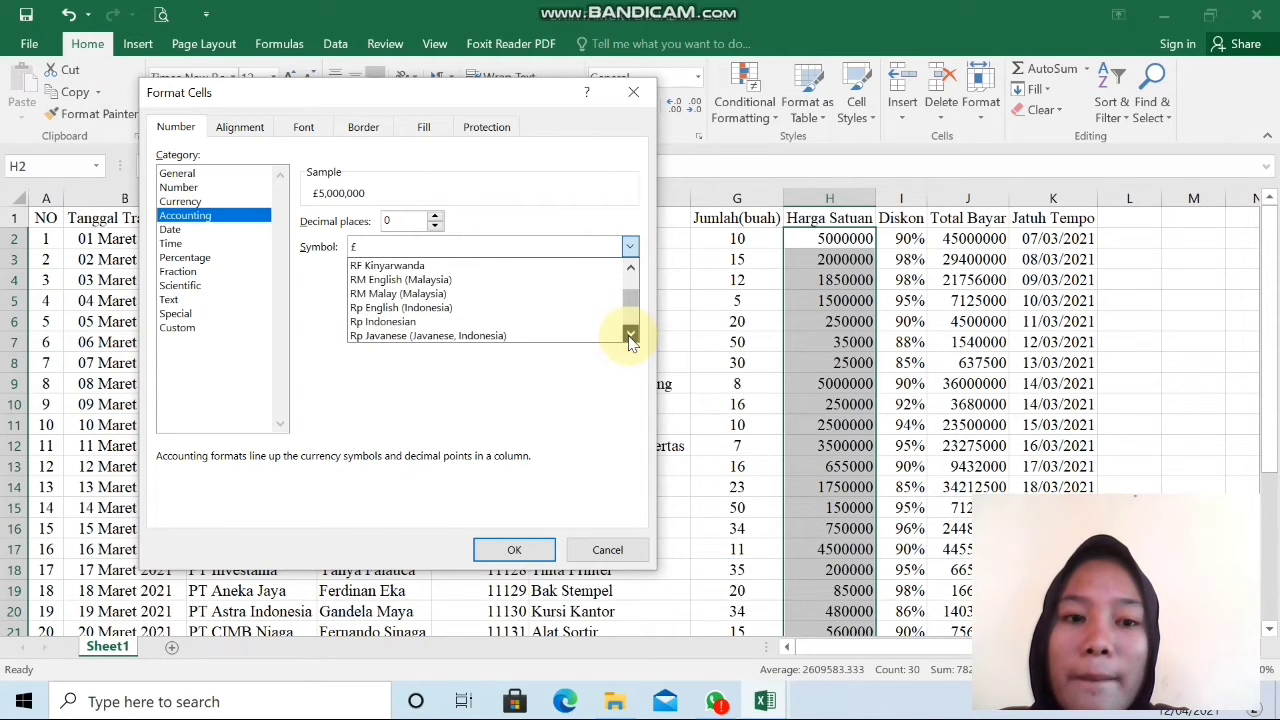
click(540, 322)
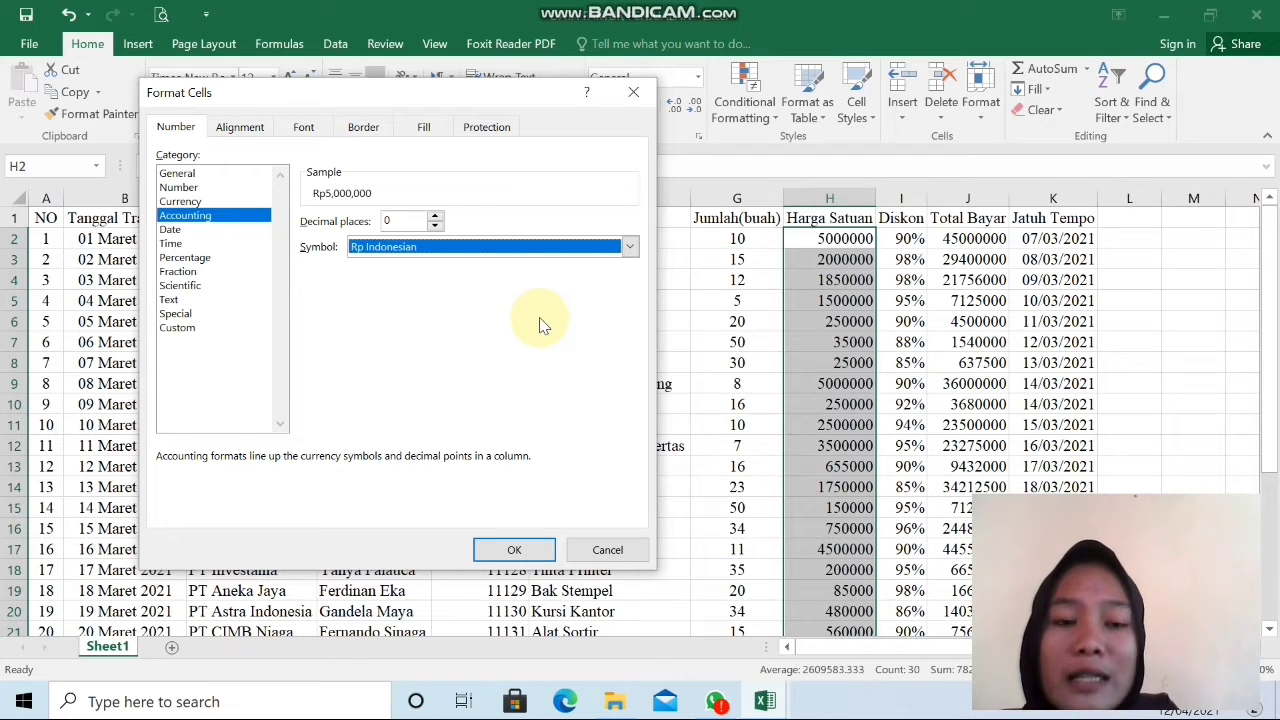
key(Return)
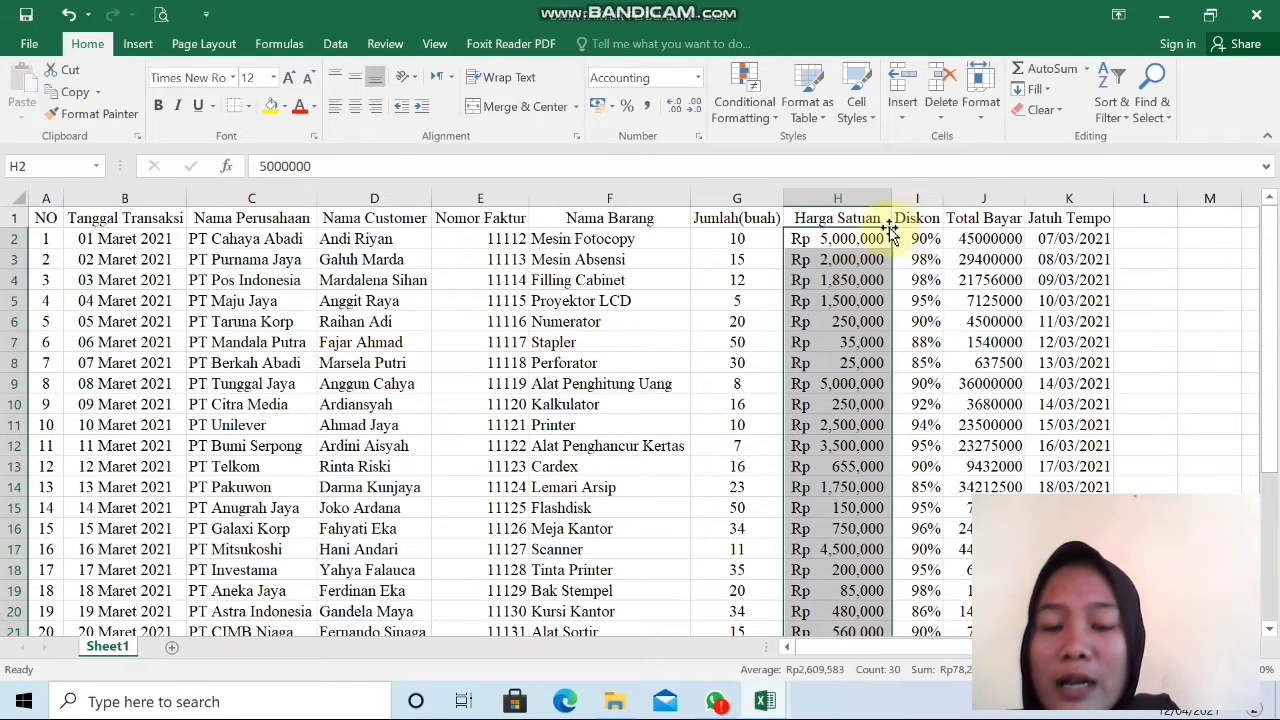
click(822, 238)
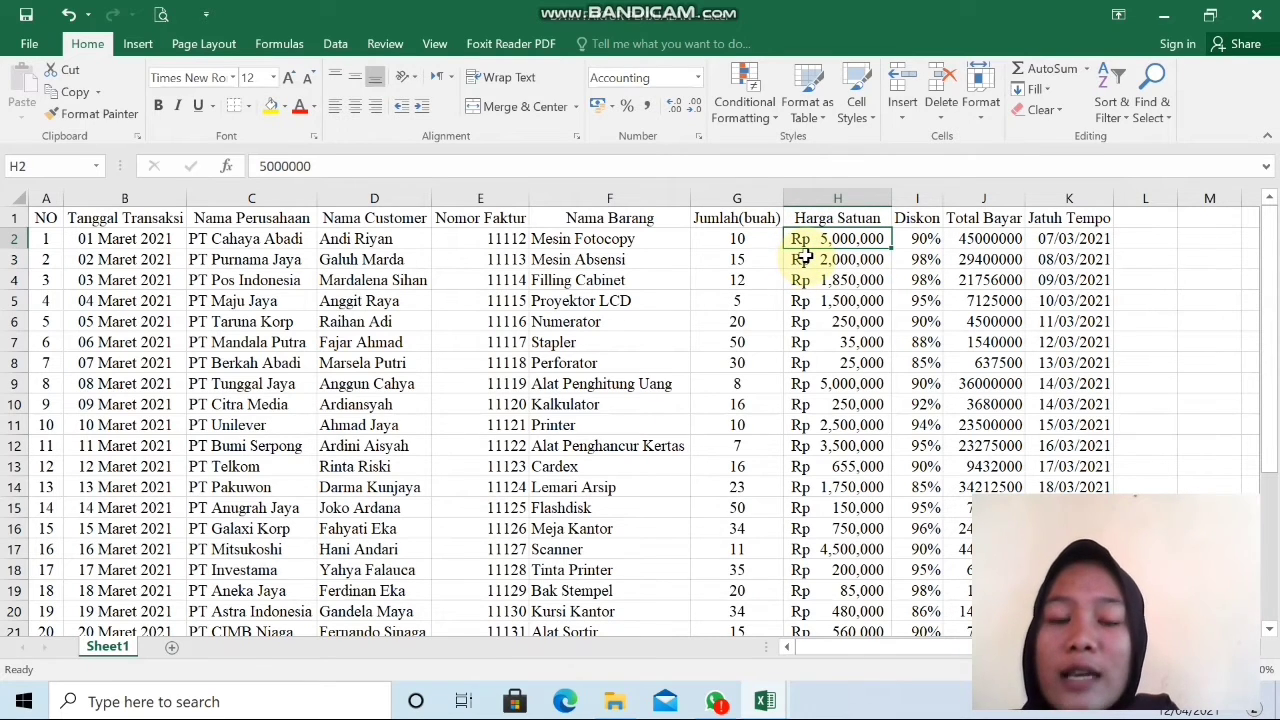
click(805, 258)
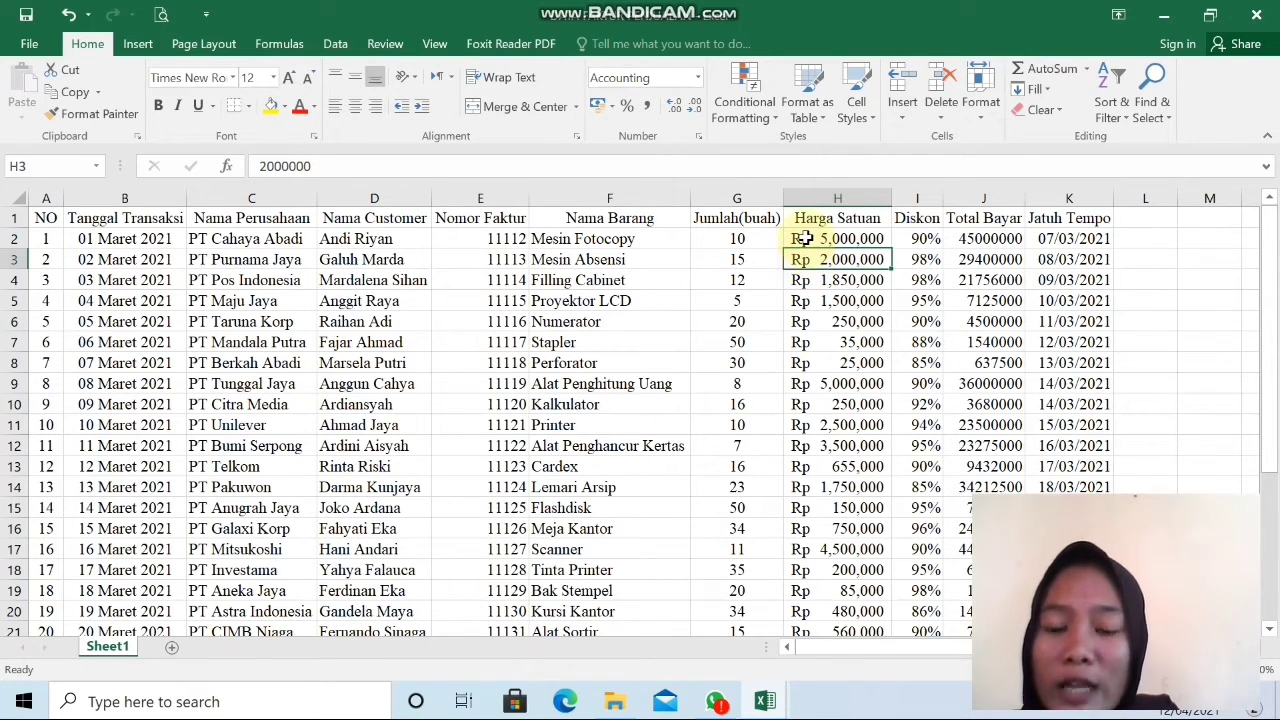
click(805, 238)
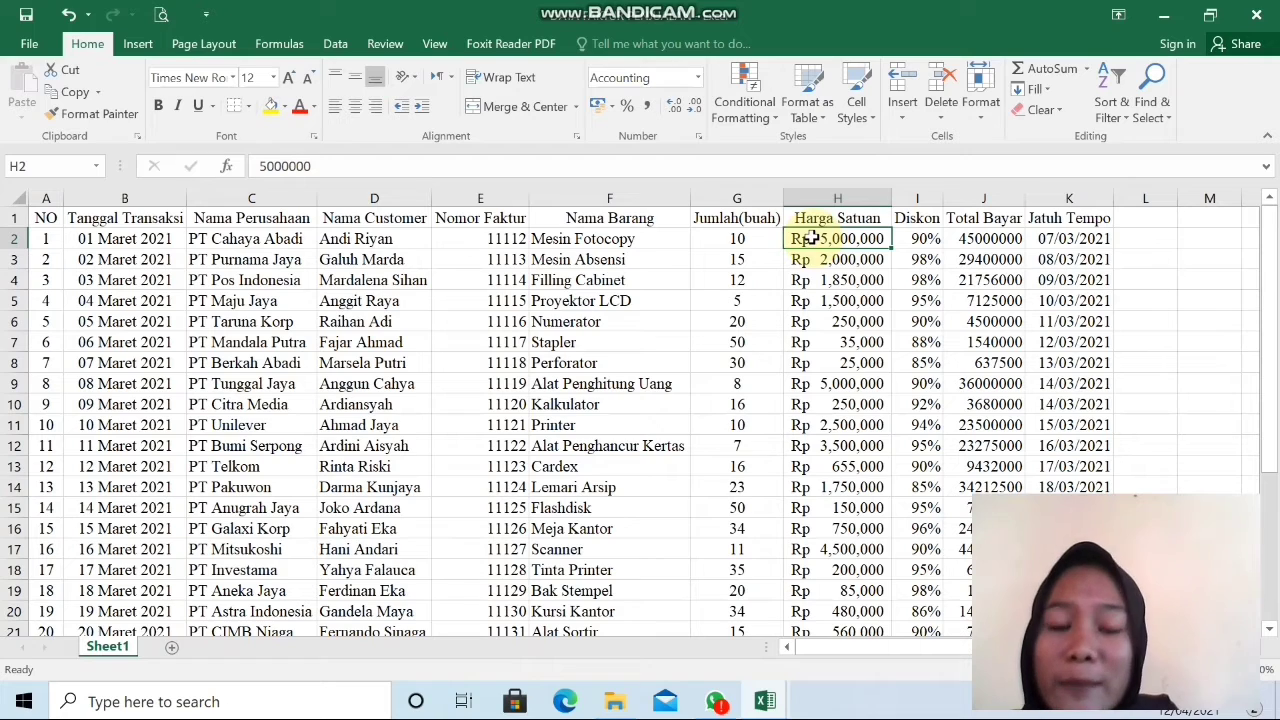
- Centre the Diskon percentages in I2:I31 horizontally
click(906, 240)
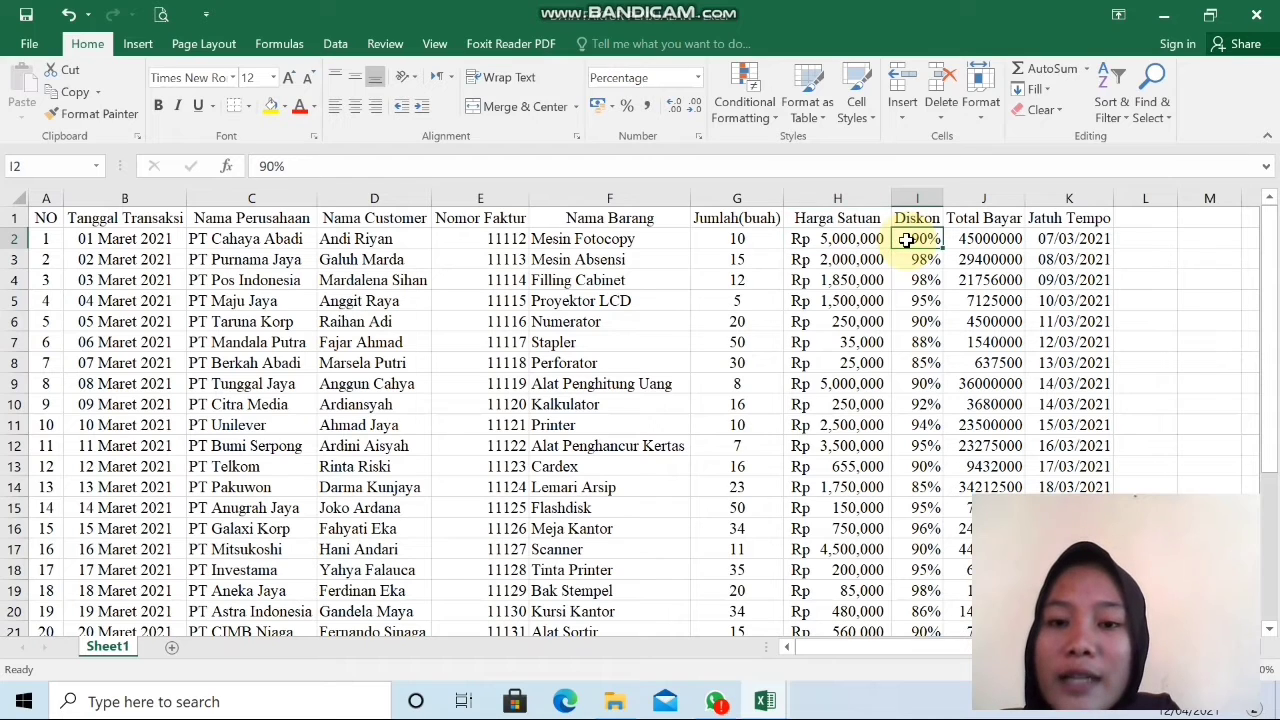
key(shift+Down)
key(shift+Down)
key(shift+Down)
key(shift+Down)
key(shift+Down)
key(shift+Down)
key(shift+Down)
key(shift+Down)
key(shift+Down)
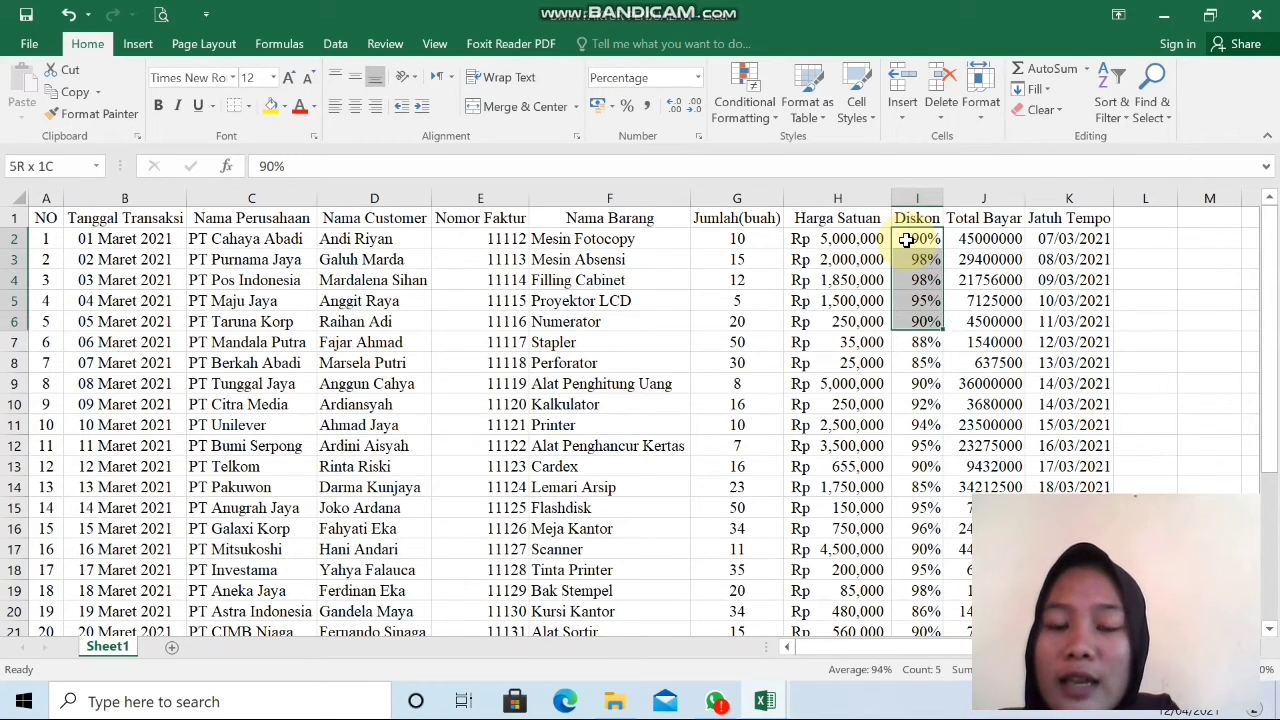
key(shift+Down)
key(shift+Down)
key(shift+Down)
key(shift+Down)
key(shift+Down)
key(shift+Down)
key(shift+Down)
key(shift+Down)
key(shift+Down)
key(shift+Down)
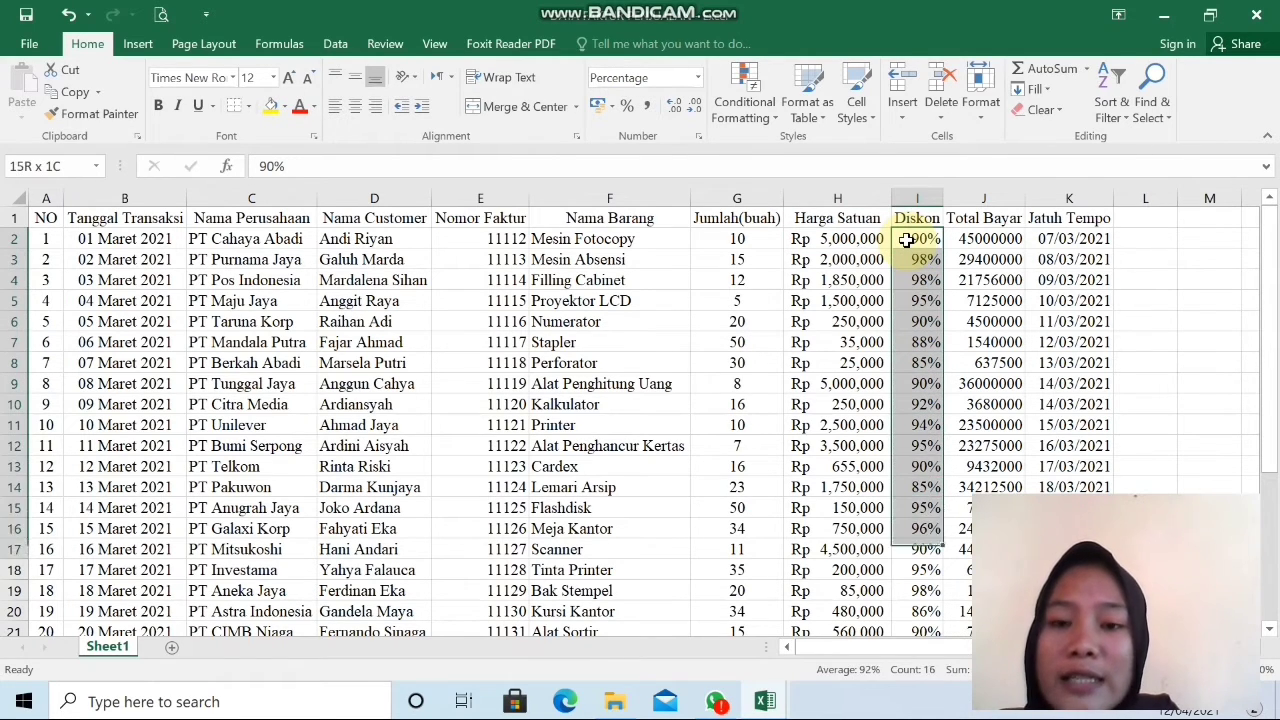
key(shift+Down)
key(shift+Down)
key(shift+Down)
key(shift+Down)
key(shift+Down)
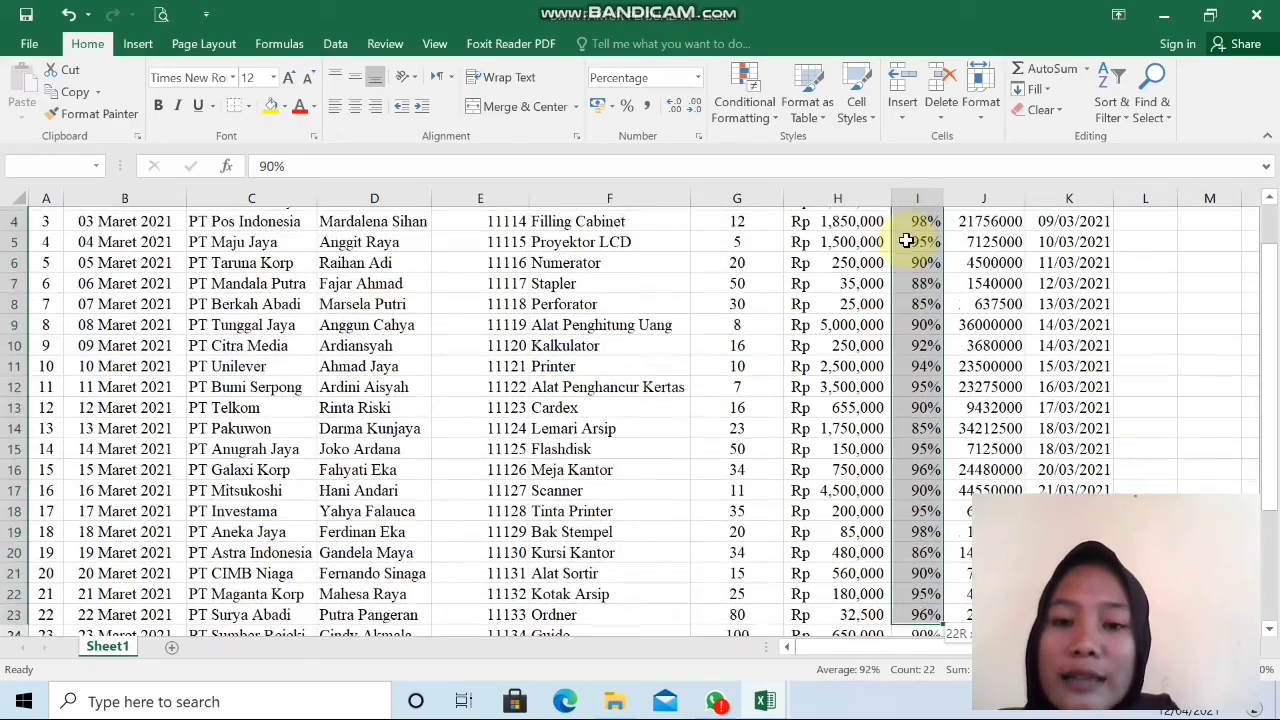
key(shift+Down)
key(shift+Down)
key(shift+Down)
key(shift+Down)
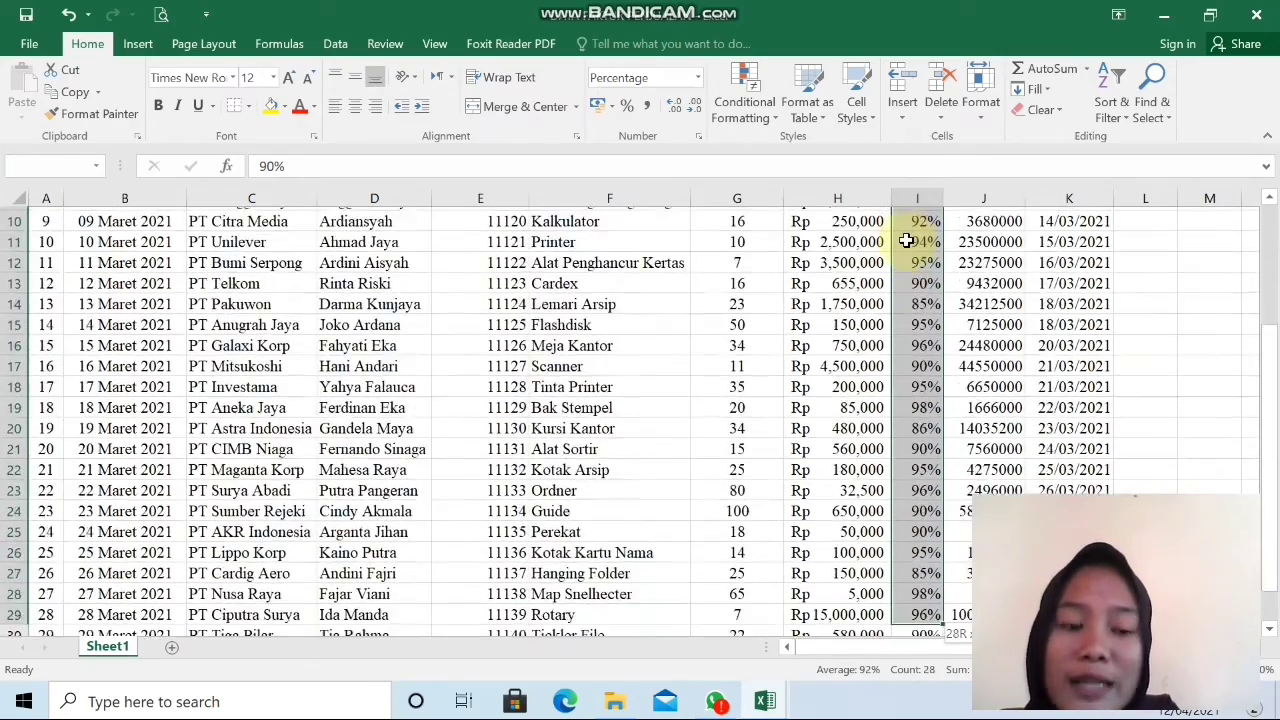
key(shift+Down)
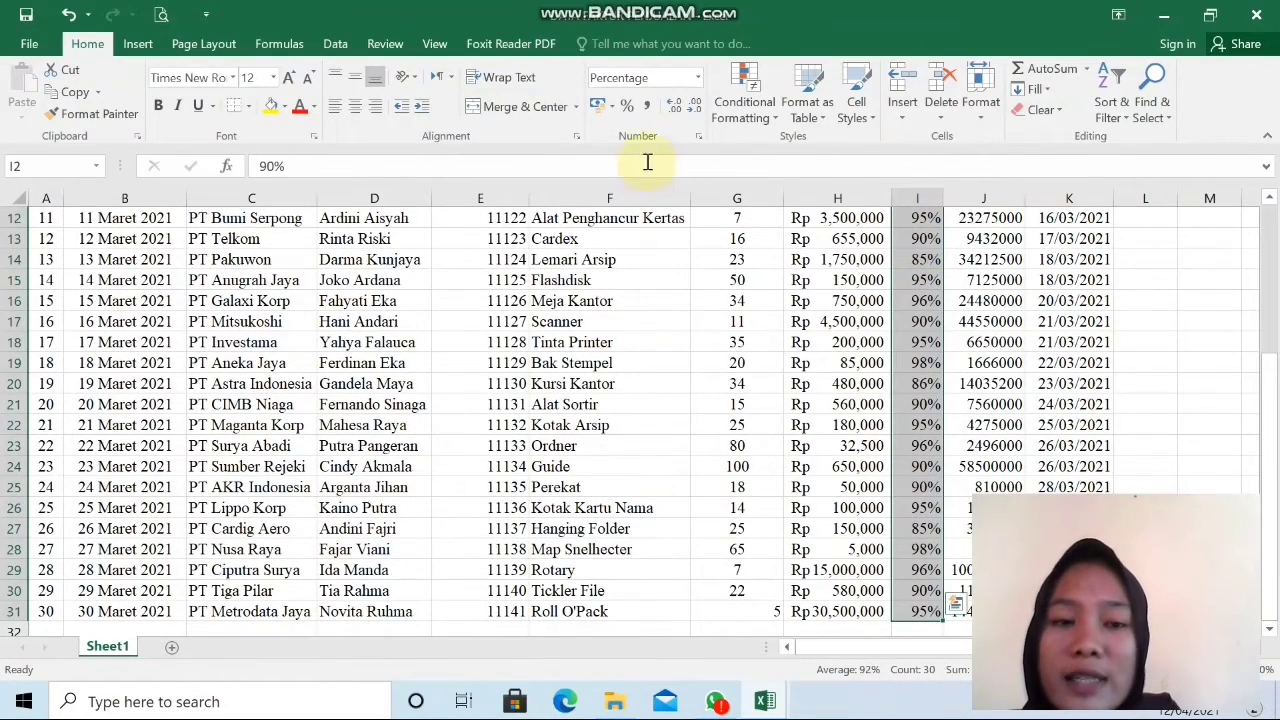
click(353, 111)
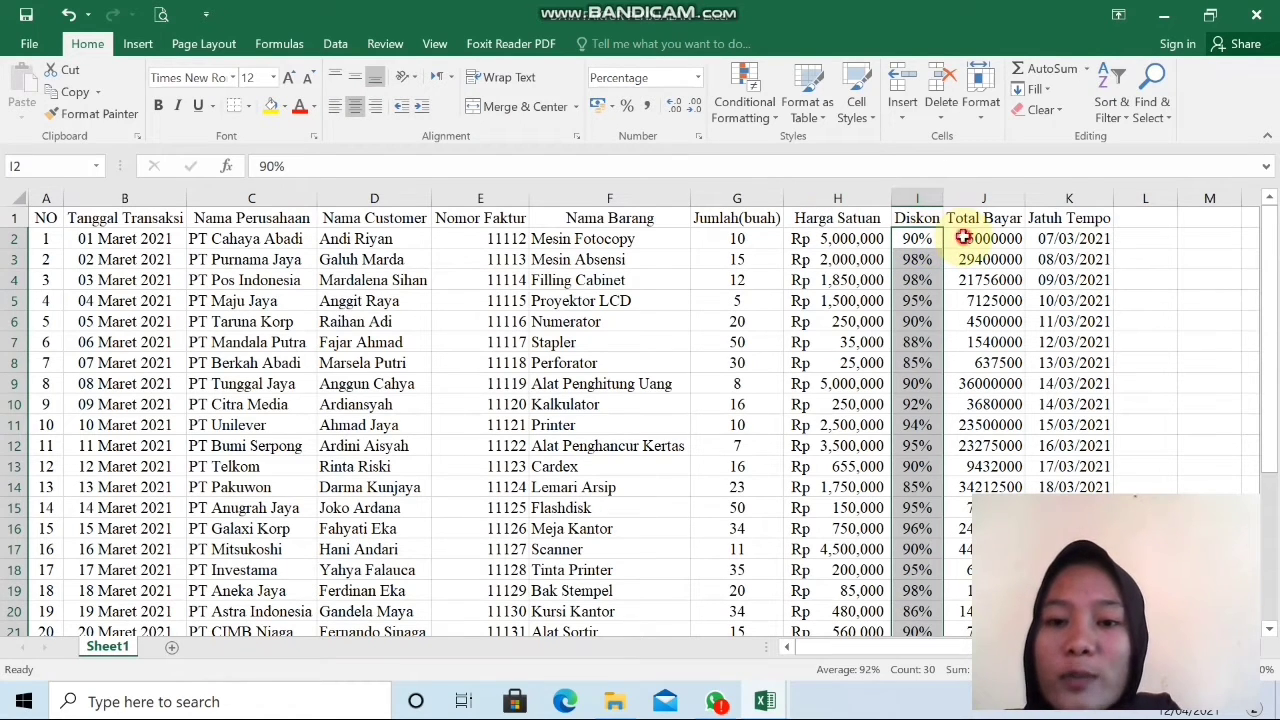
- Choose the Accounting format with 0 decimal places for the Total Bayar amounts in J2:J31
click(963, 237)
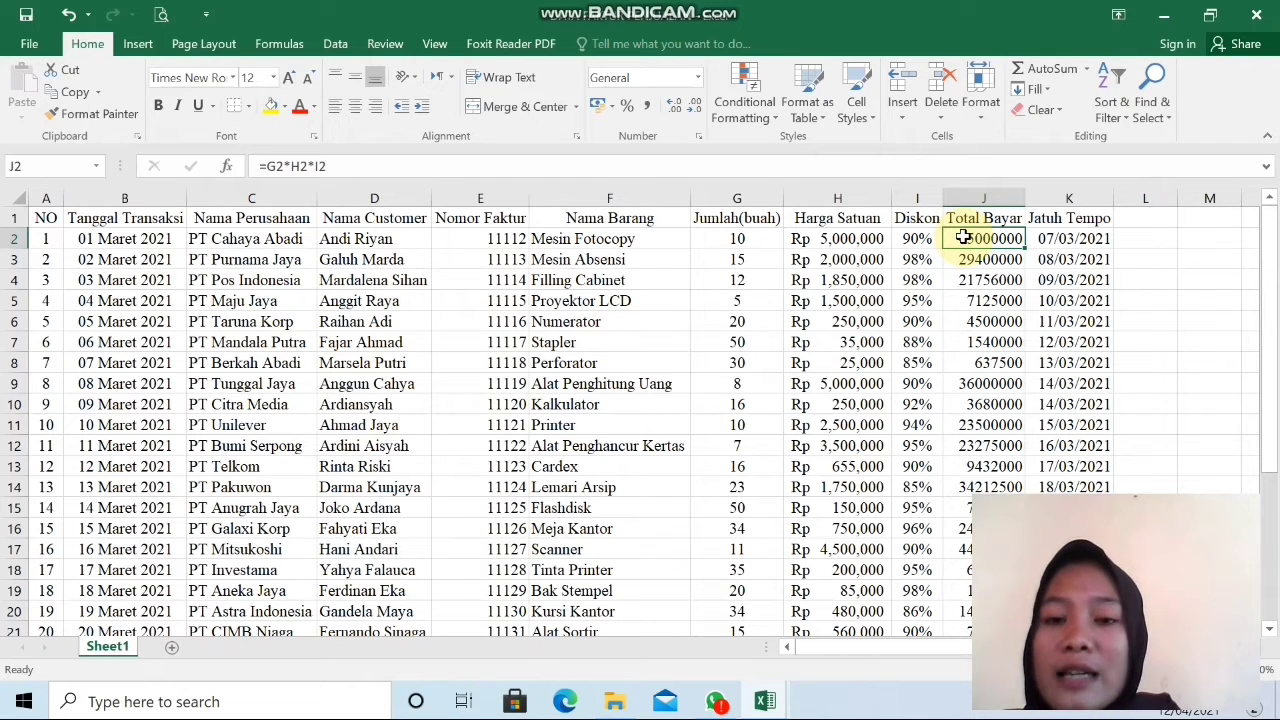
key(shift+Down)
key(shift+Down)
key(shift+Down)
key(shift+Down)
key(shift+Down)
key(shift+Down)
key(shift+Down)
key(shift+Down)
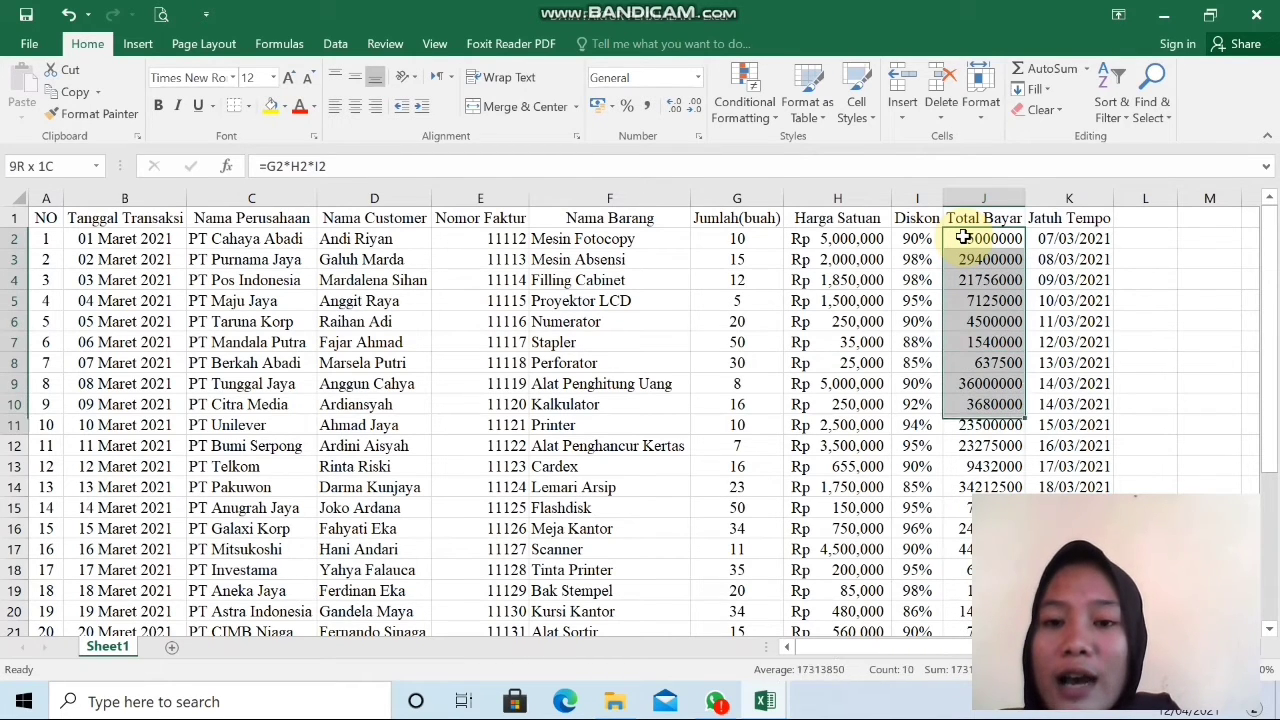
key(shift+Down)
key(shift+Down)
key(shift+Down)
key(shift+Down)
key(shift+Down)
key(shift+Down)
key(shift+Down)
key(shift+Down)
key(shift+Down)
key(shift+Down)
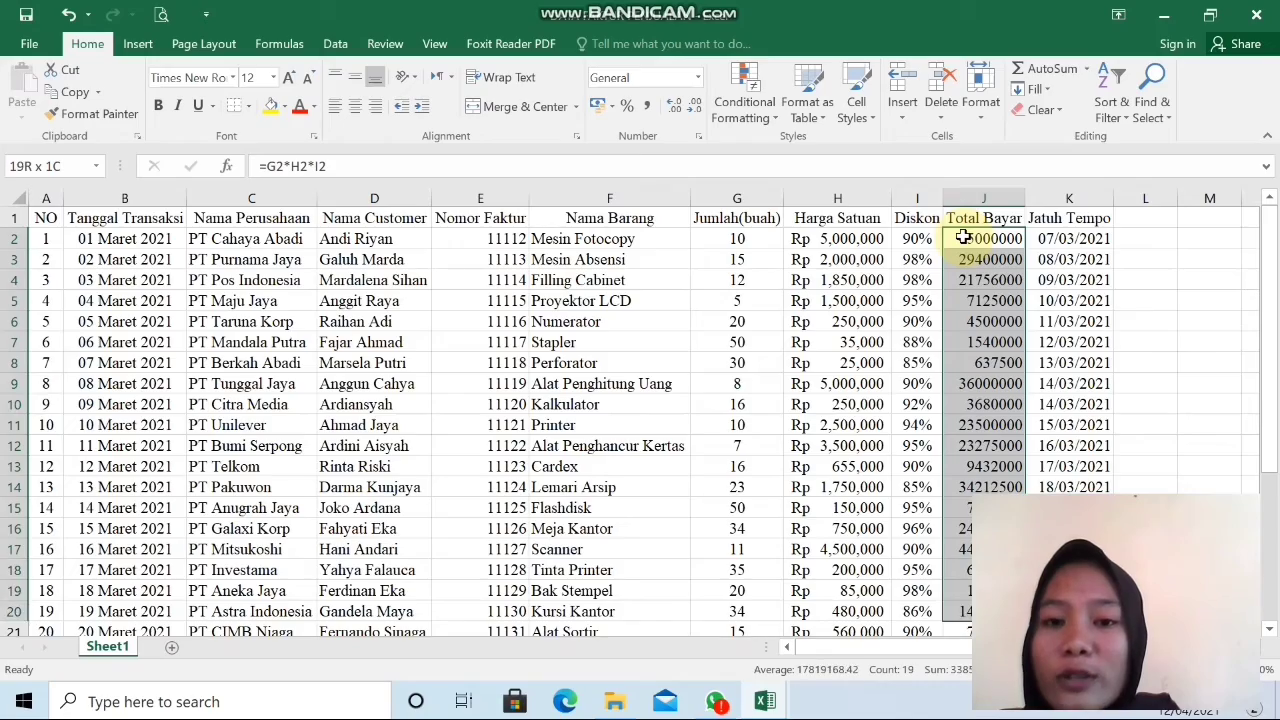
key(shift+Down)
key(shift+Down)
key(shift+Down)
key(shift+Down)
key(shift+Down)
key(shift+Down)
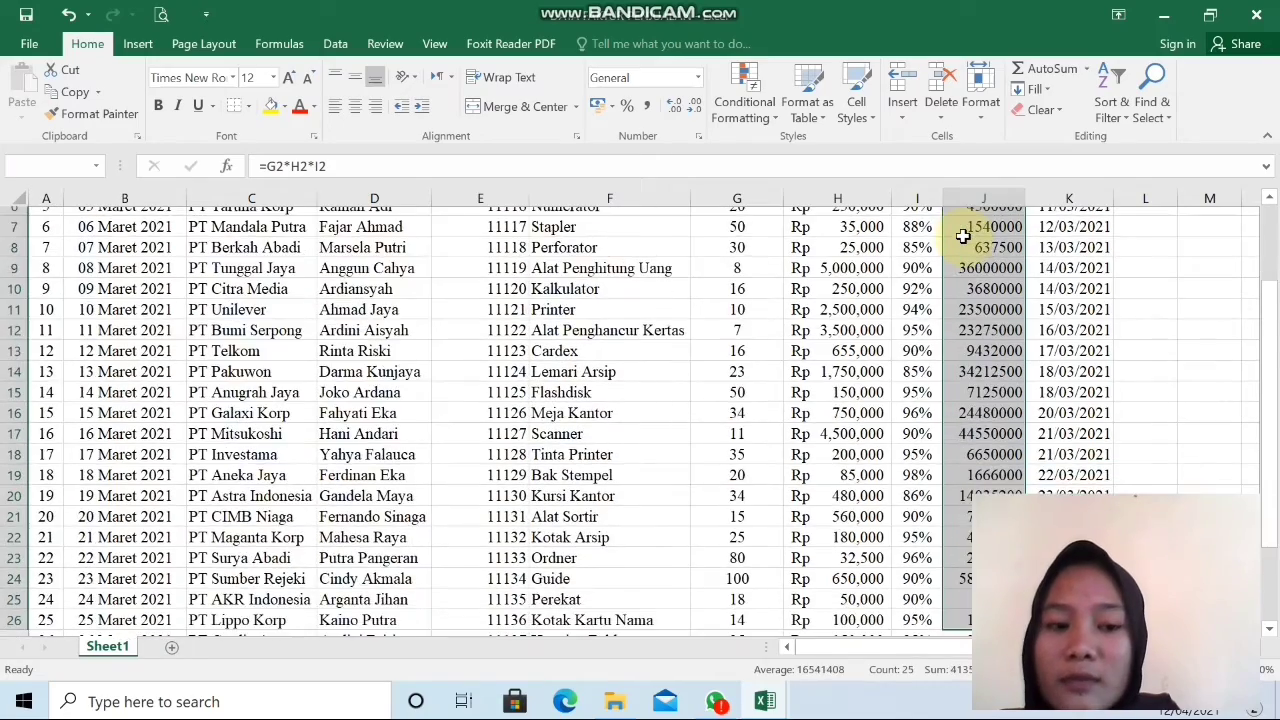
key(shift+Down)
key(shift+Down)
key(shift+Down)
key(shift+Down)
key(shift+Down)
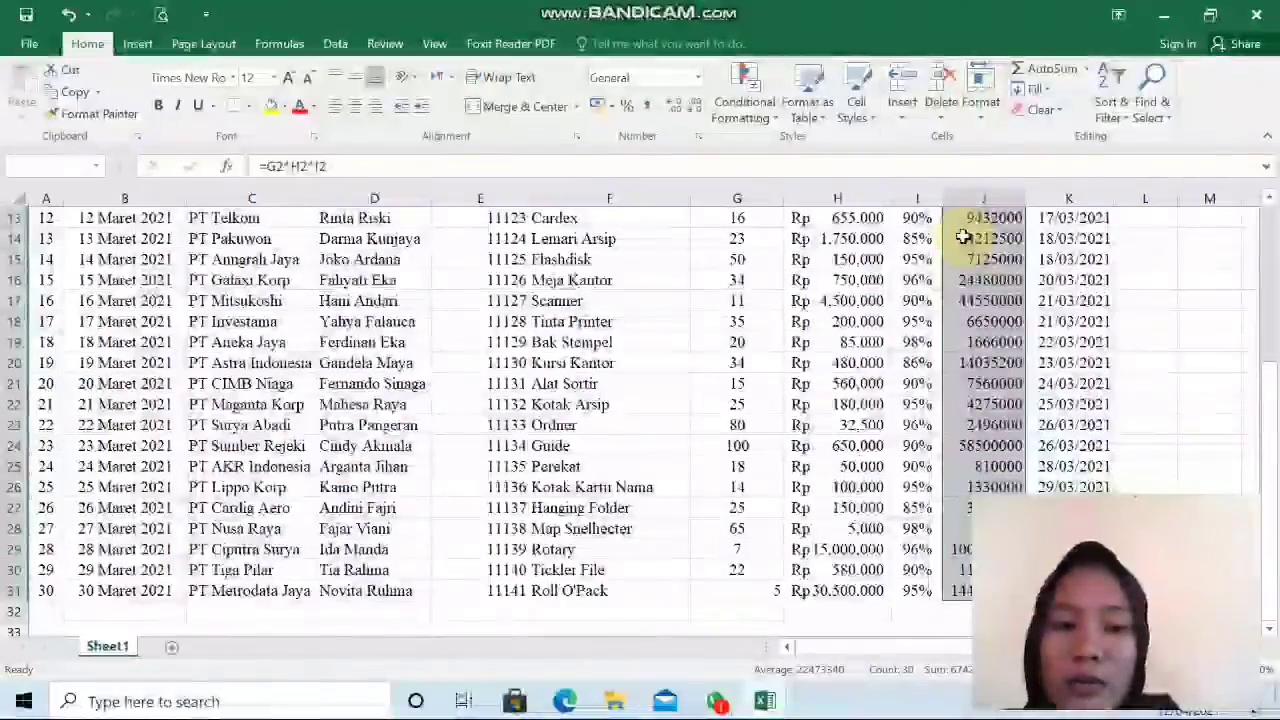
click(698, 136)
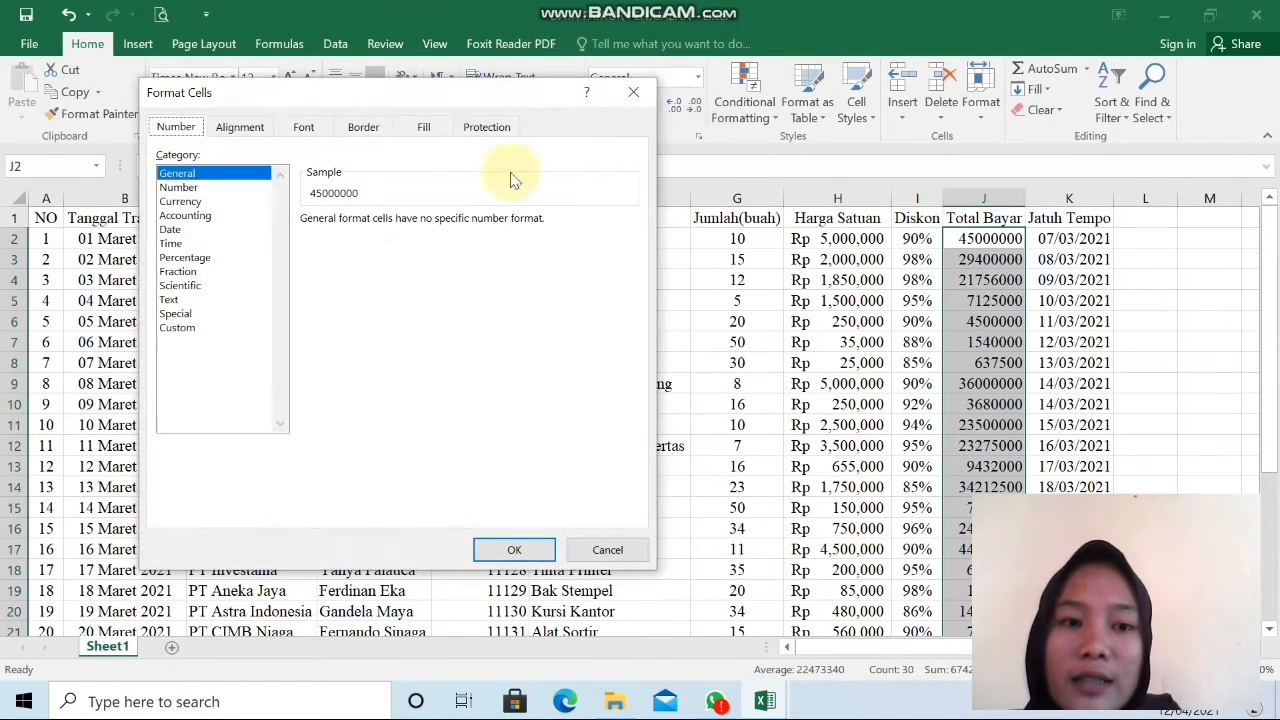
click(196, 217)
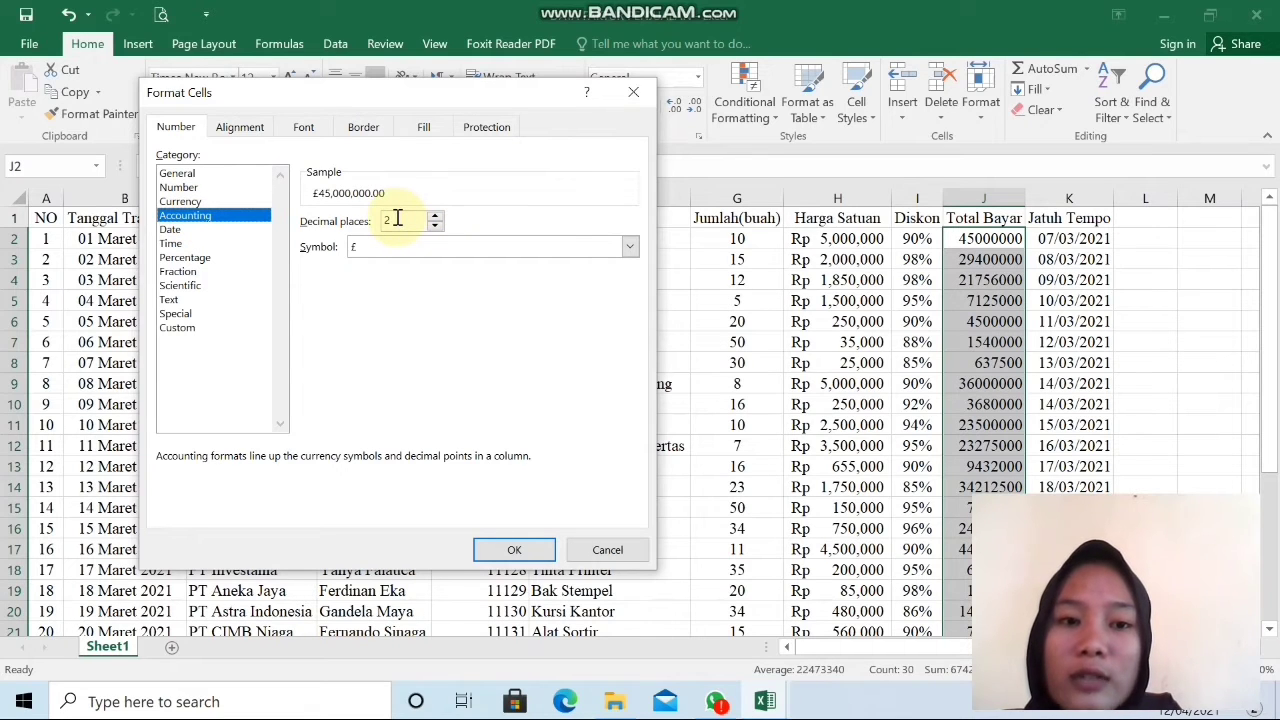
click(397, 218)
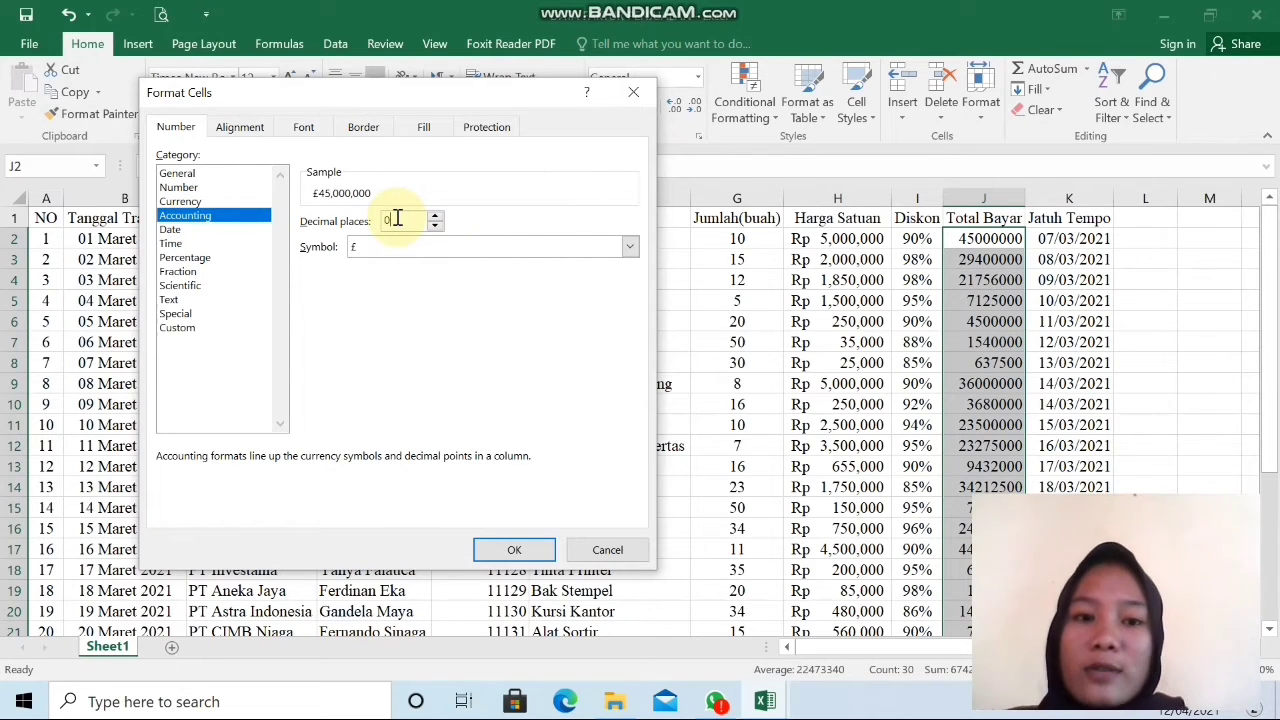
- Apply the "Rp Indonesian" currency symbol to the Total Bayar amounts in J2:J31 and autofit column J
click(630, 248)
click(631, 334)
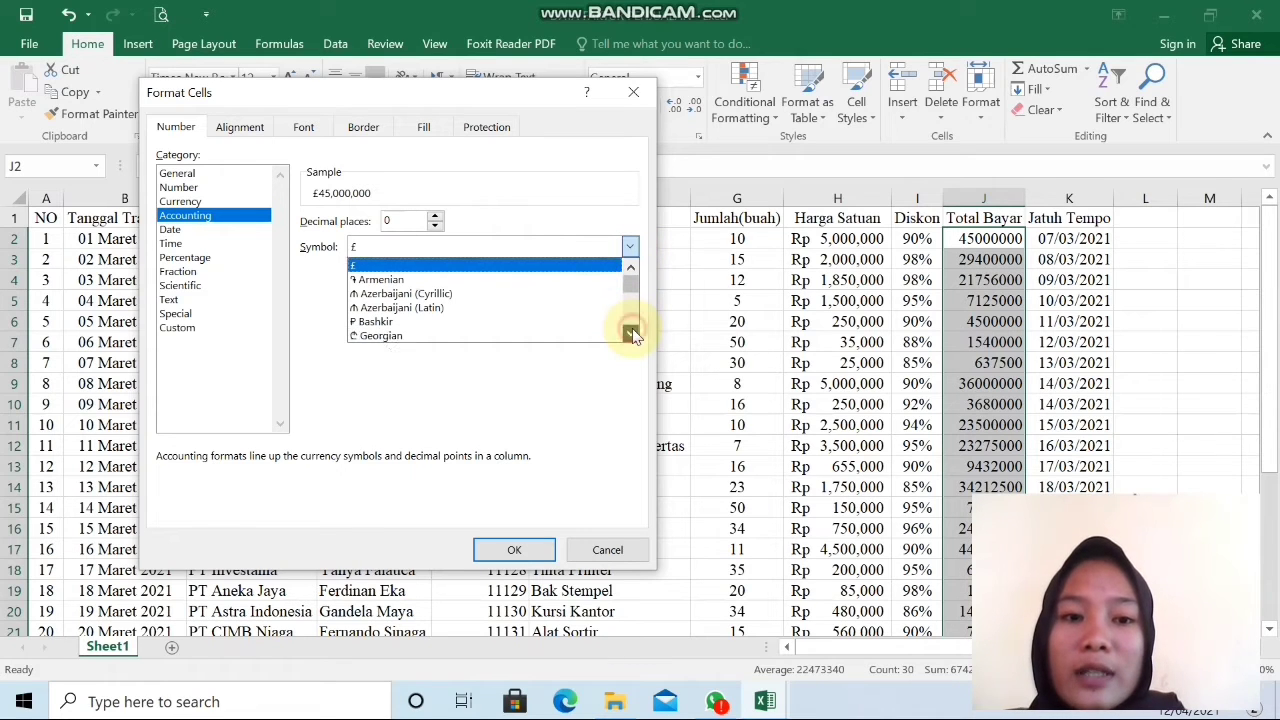
click(631, 334)
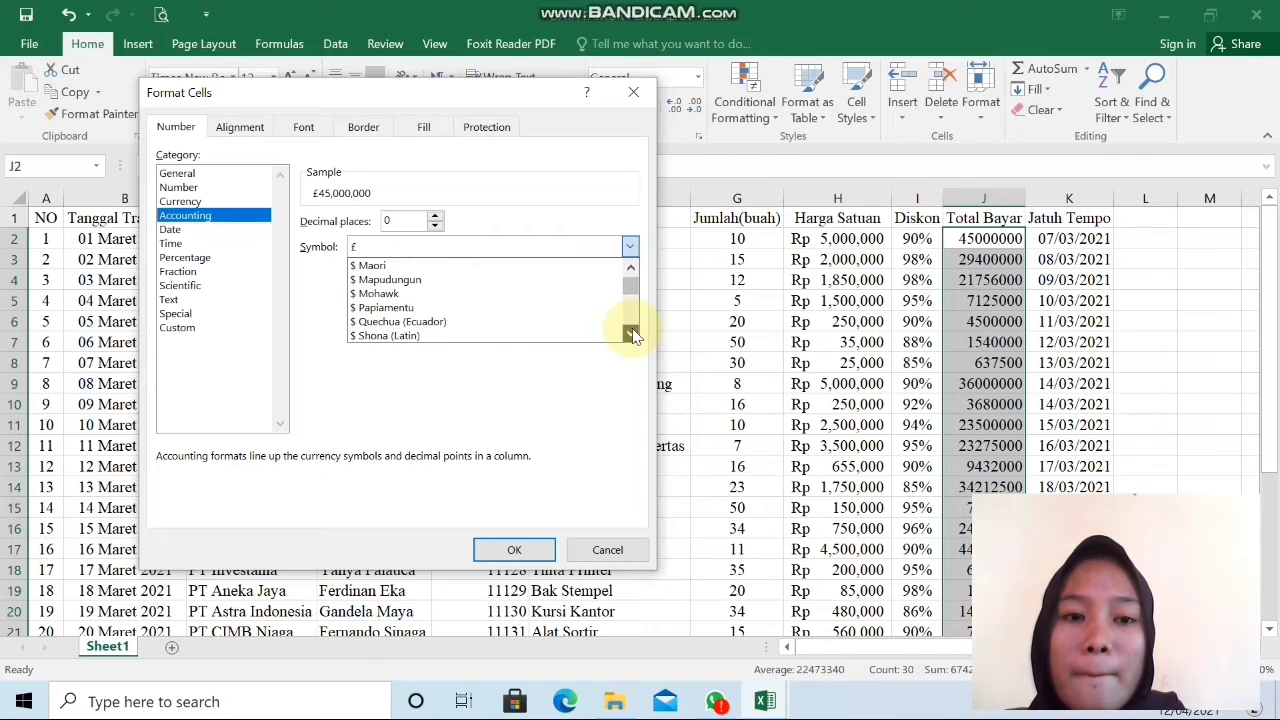
click(631, 335)
click(631, 335)
click(631, 335)
click(631, 335)
click(631, 335)
click(631, 335)
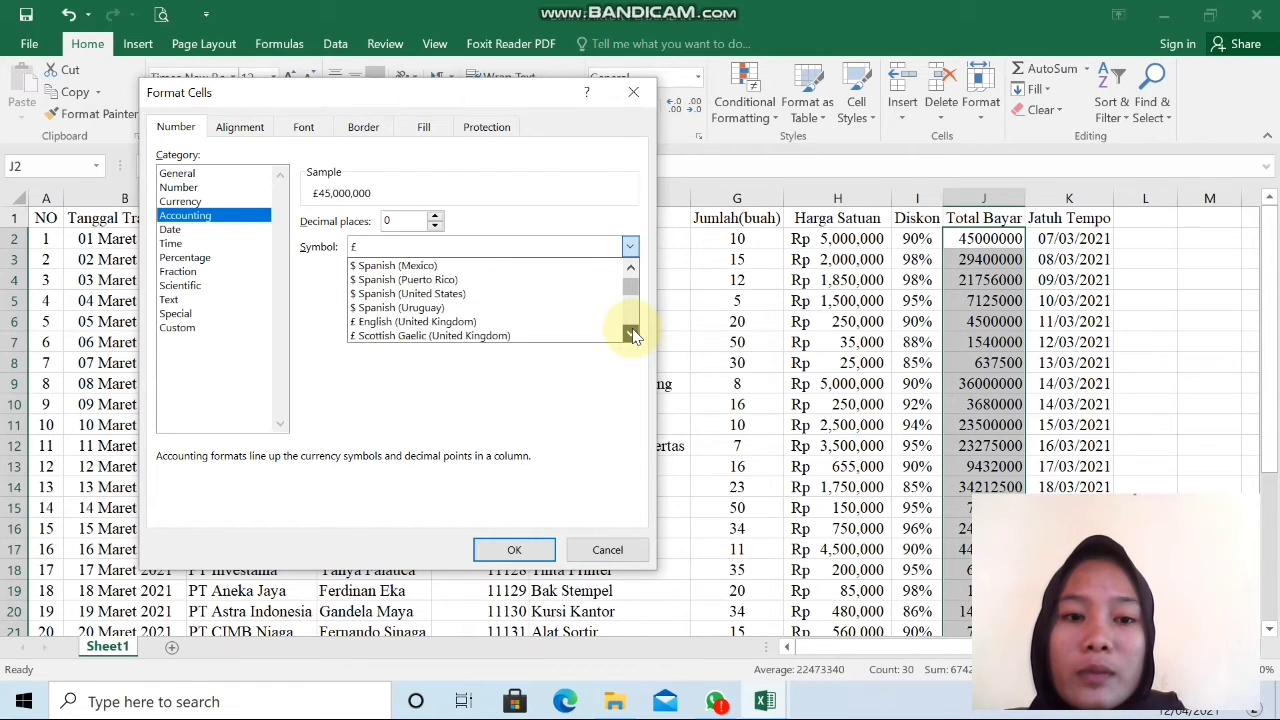
click(631, 335)
click(631, 335)
click(631, 335)
click(631, 335)
click(631, 335)
click(631, 335)
click(631, 335)
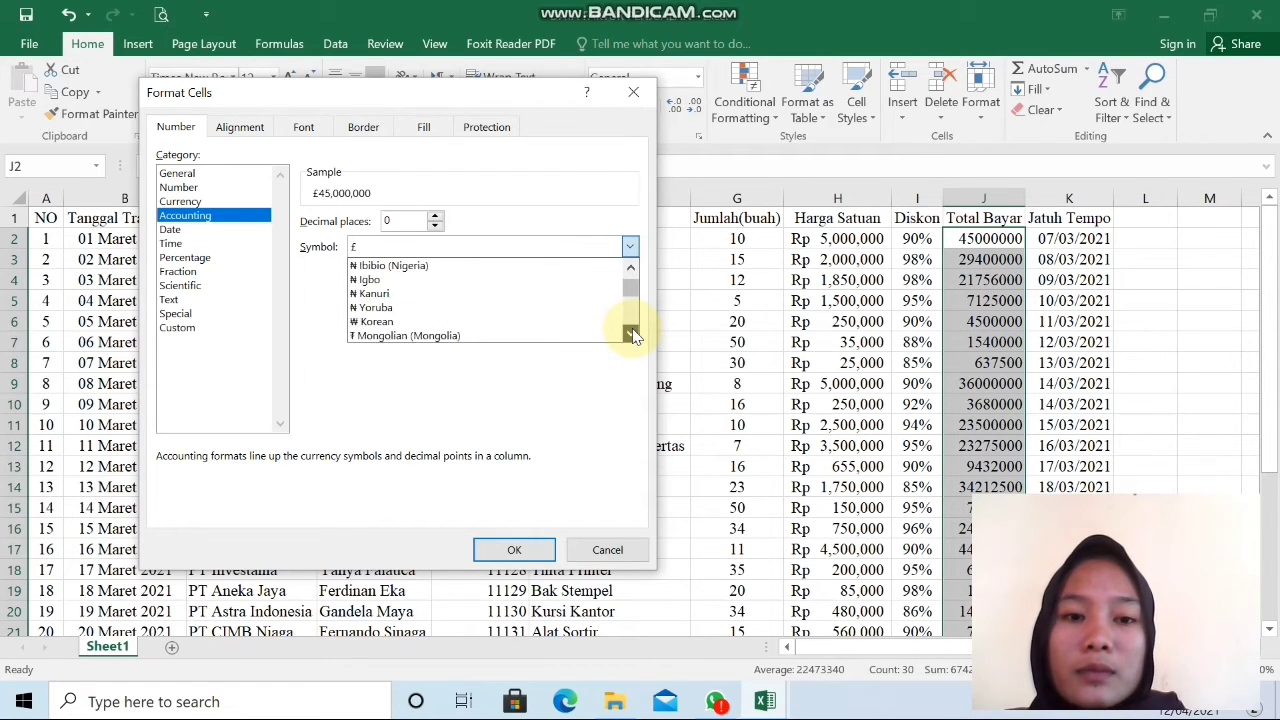
click(631, 335)
click(631, 335)
click(631, 335)
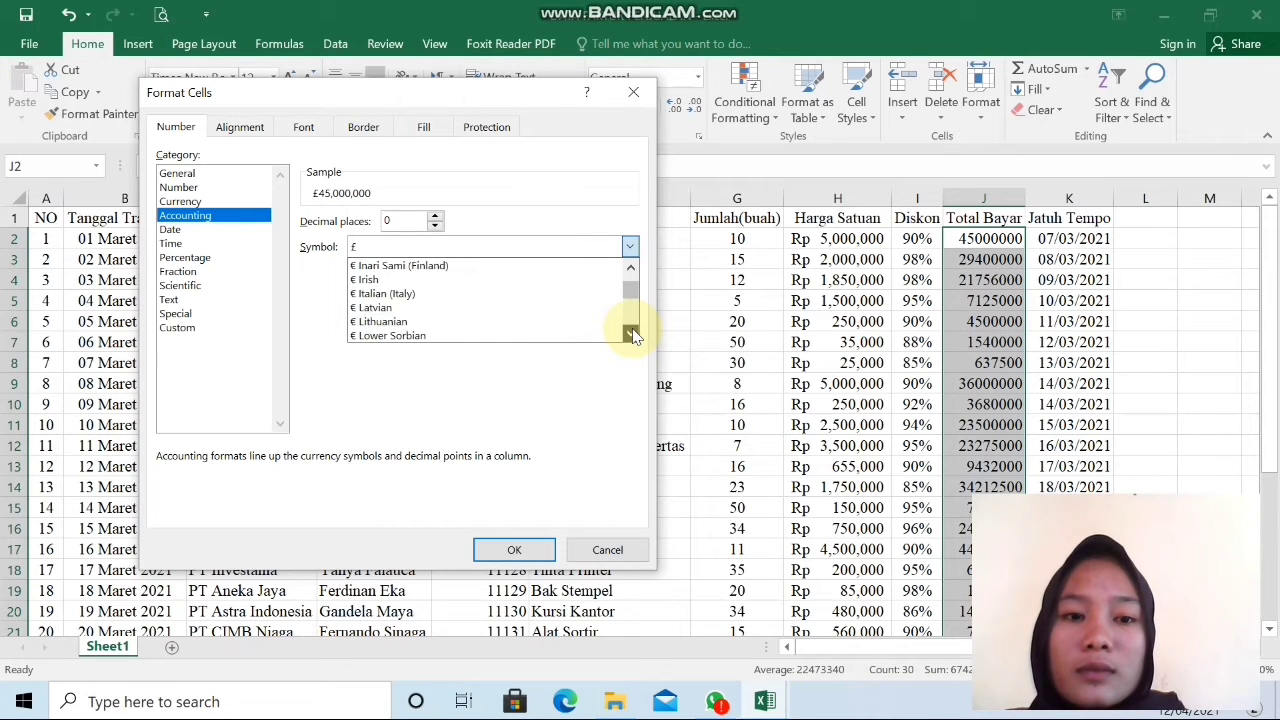
click(631, 335)
click(631, 335)
click(631, 335)
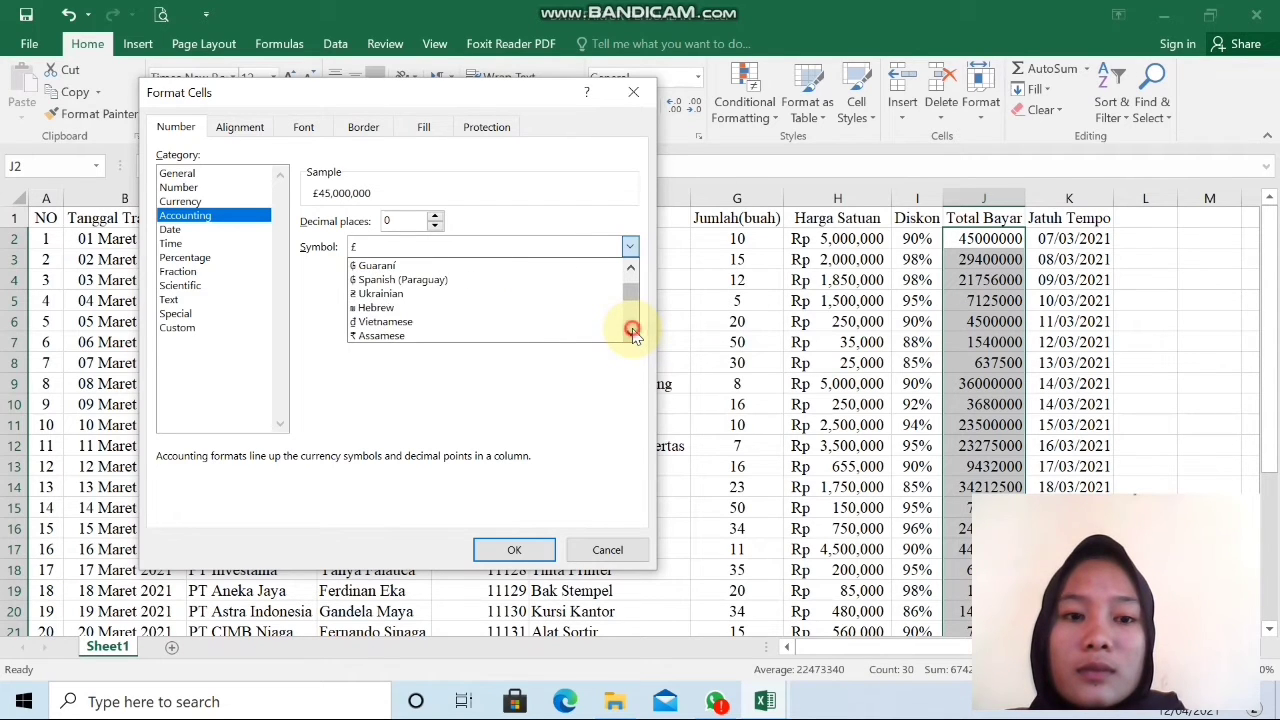
click(631, 335)
click(631, 335)
click(631, 335)
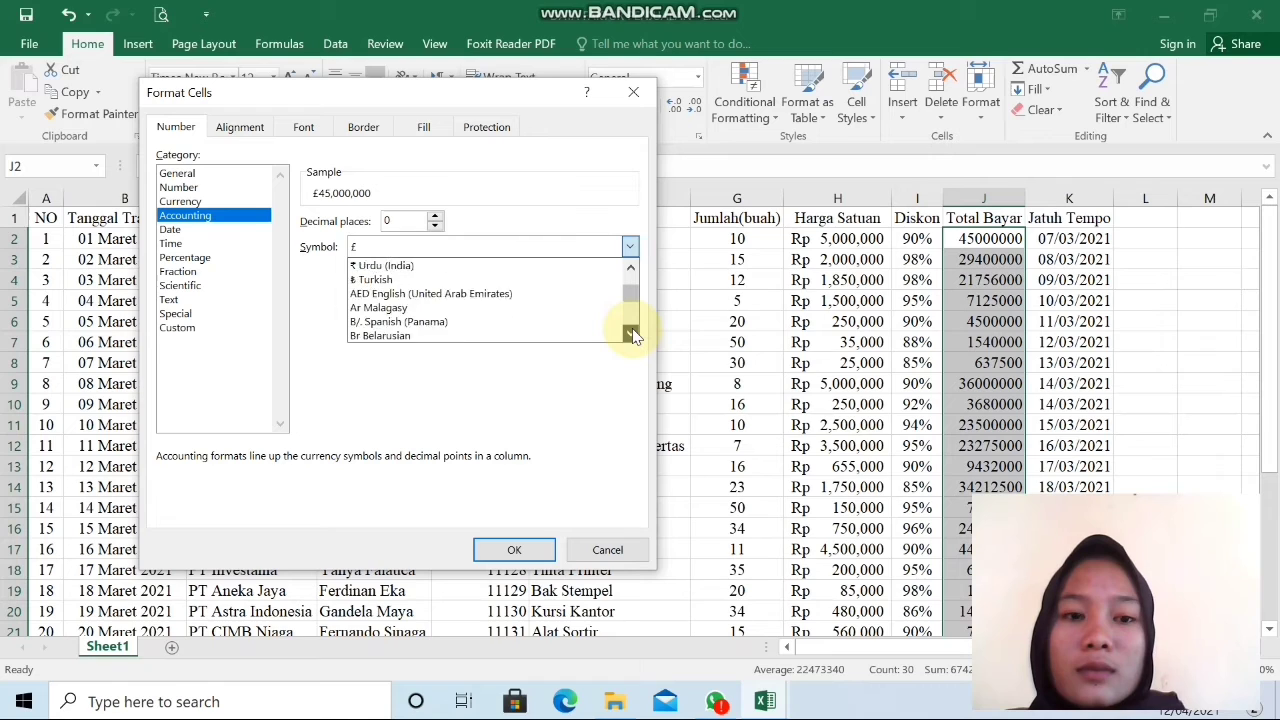
click(631, 335)
click(631, 335)
click(631, 335)
click(631, 335)
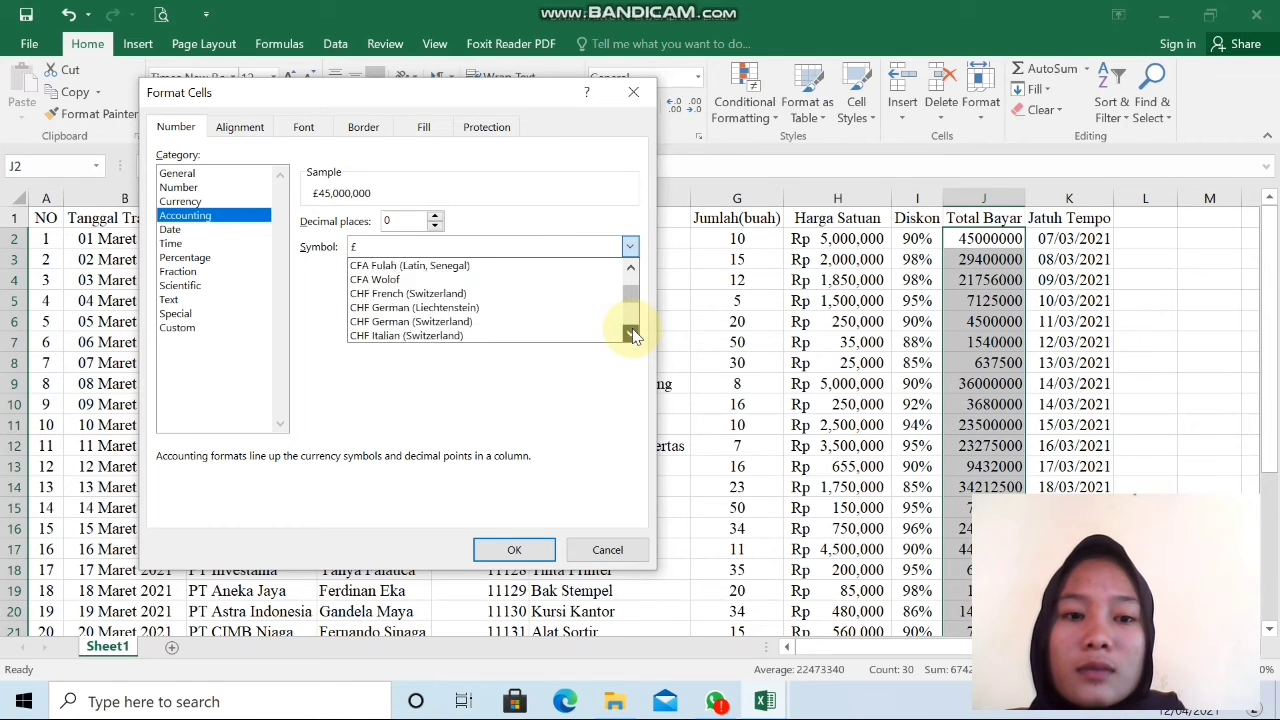
click(631, 335)
click(631, 335)
click(631, 335)
click(631, 335)
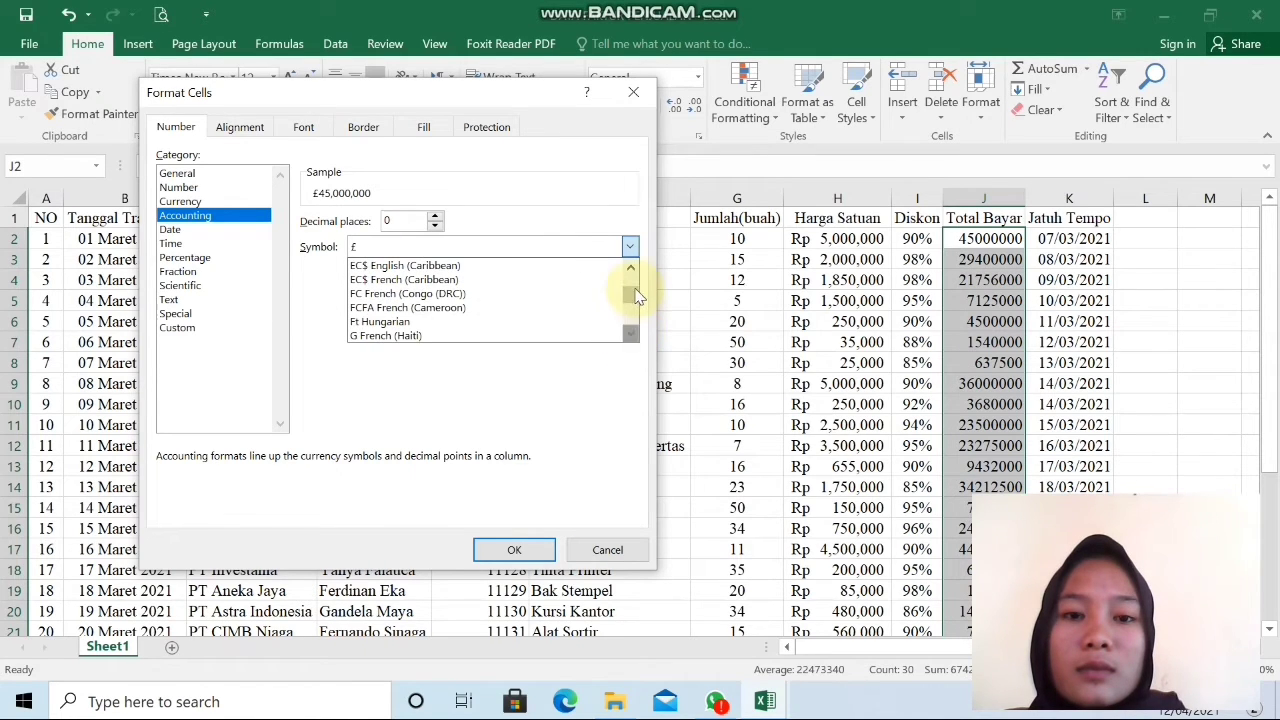
click(631, 268)
click(631, 268)
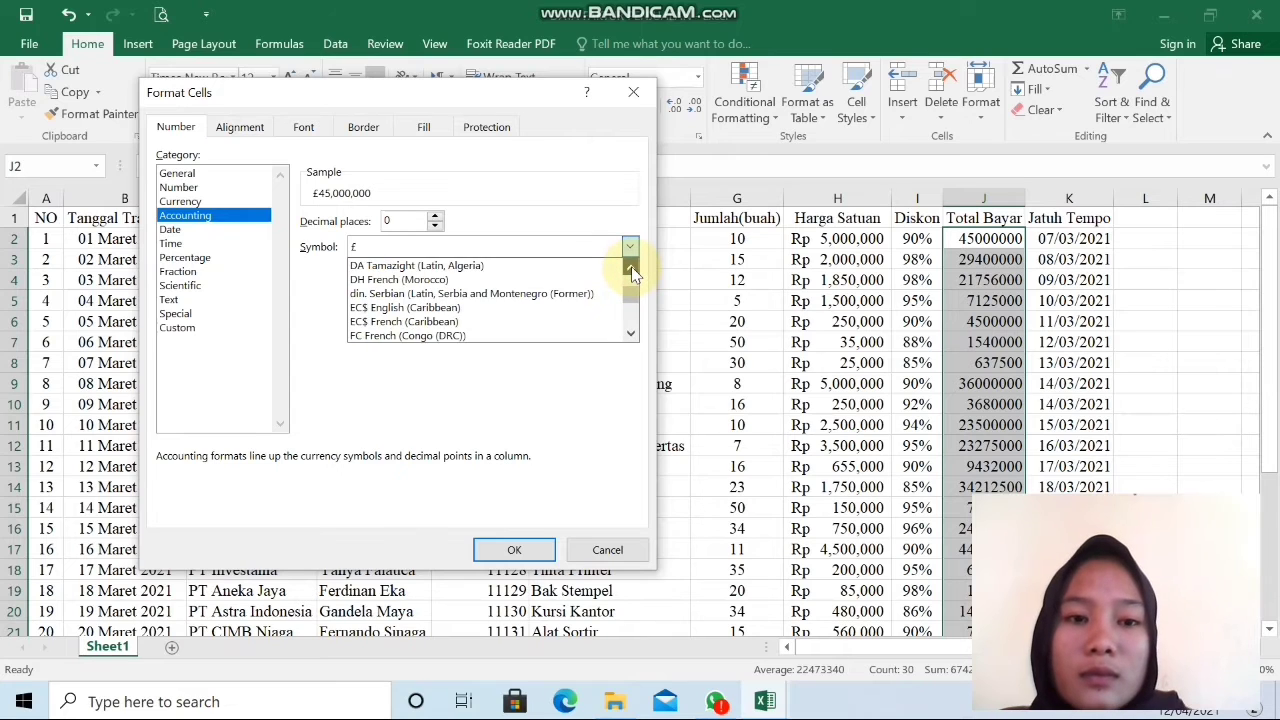
click(631, 268)
click(631, 268)
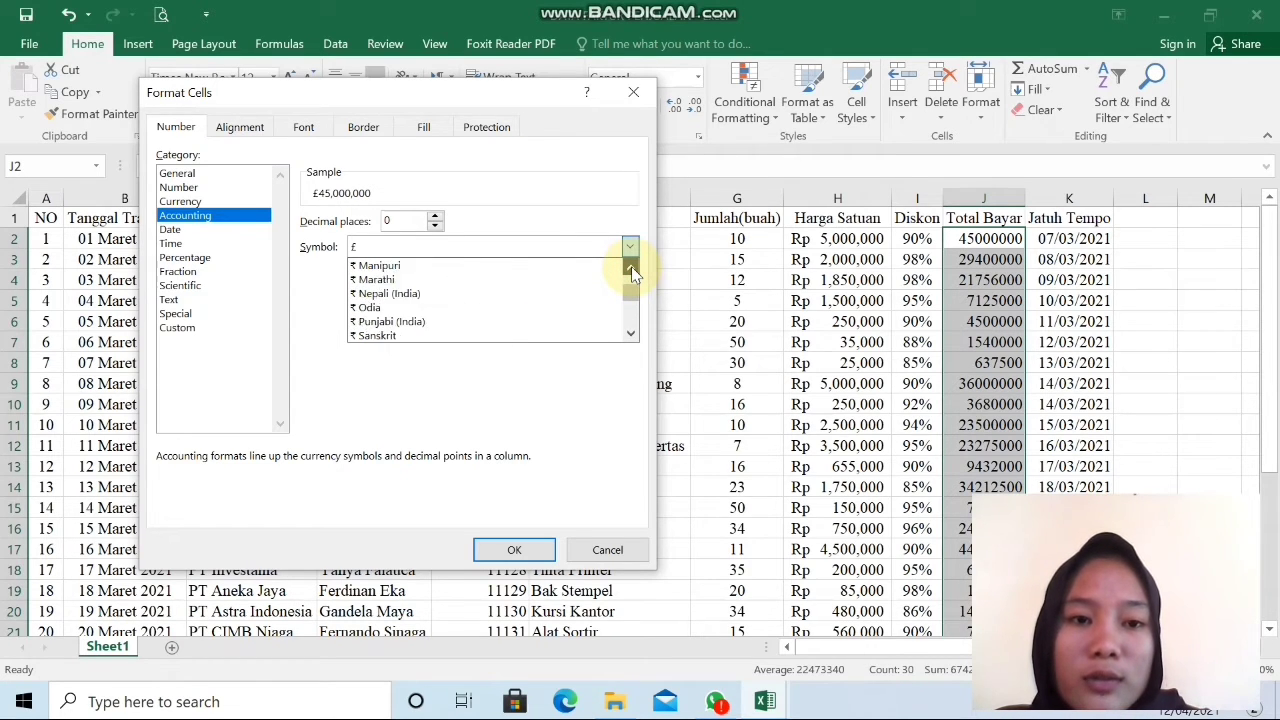
click(631, 268)
click(631, 268)
click(631, 268)
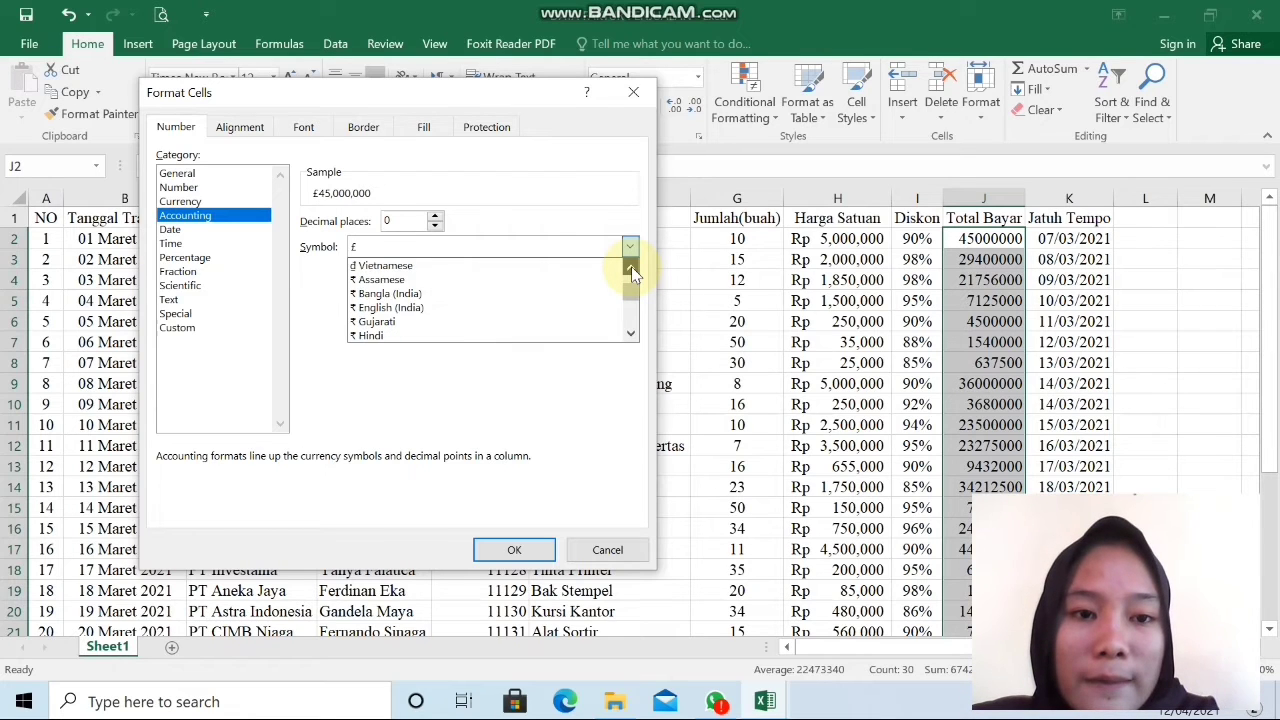
click(631, 268)
click(631, 268)
click(631, 268)
click(631, 268)
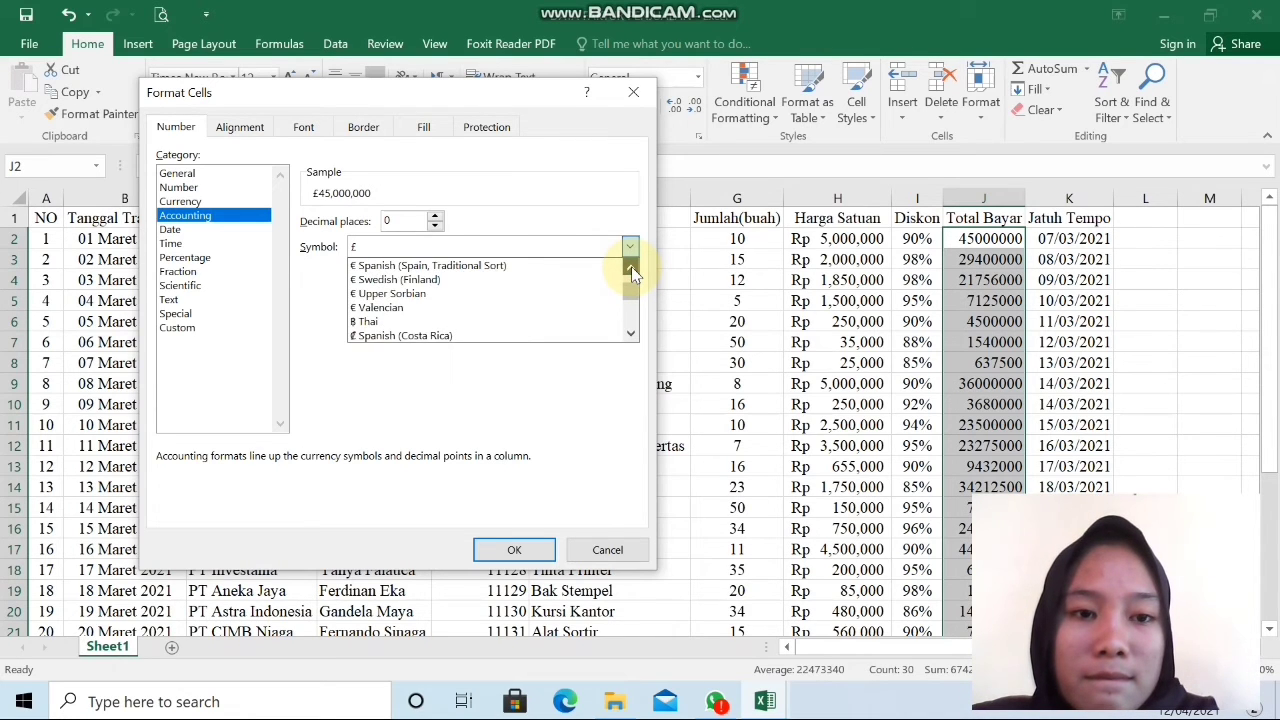
click(630, 334)
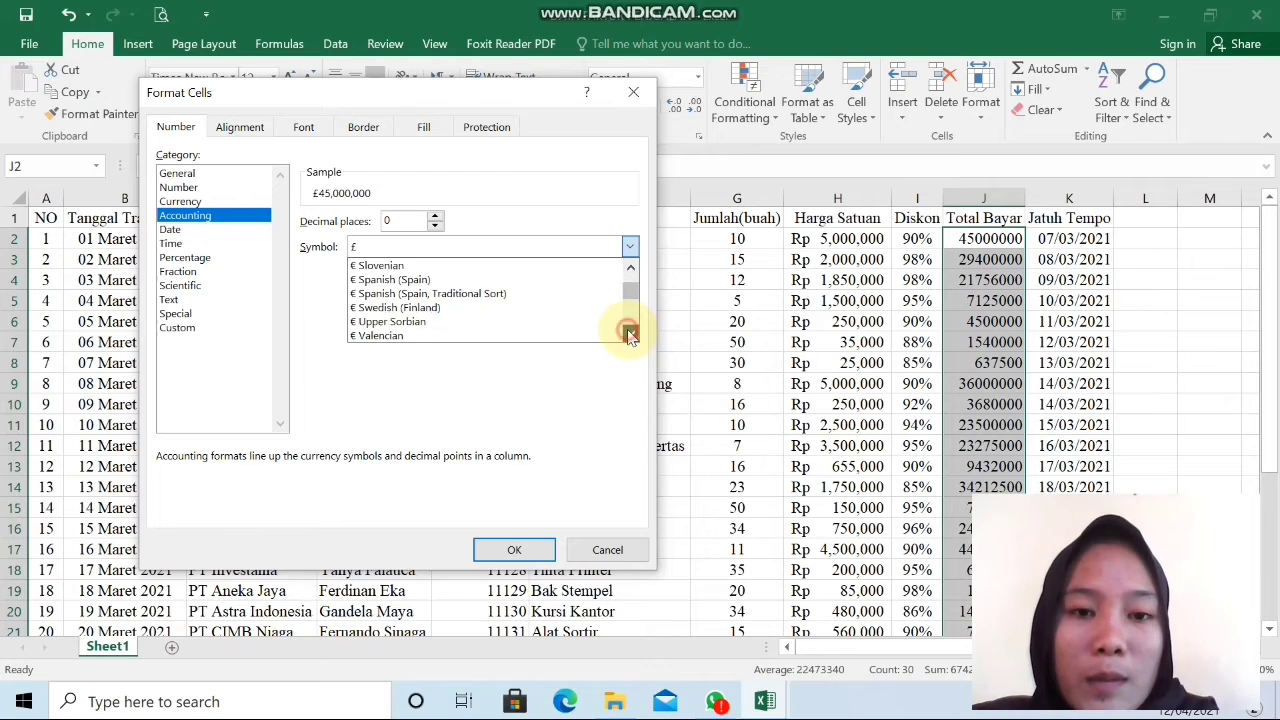
click(630, 334)
click(630, 334)
click(630, 334)
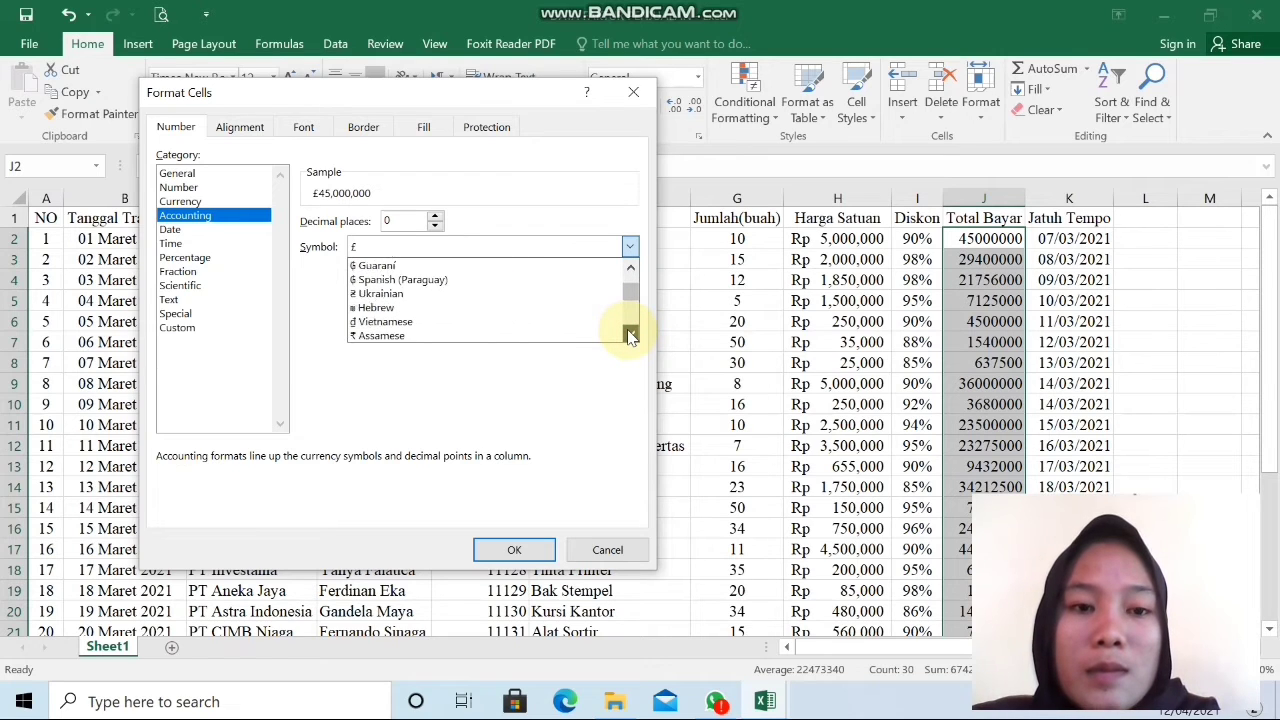
click(630, 334)
click(630, 334)
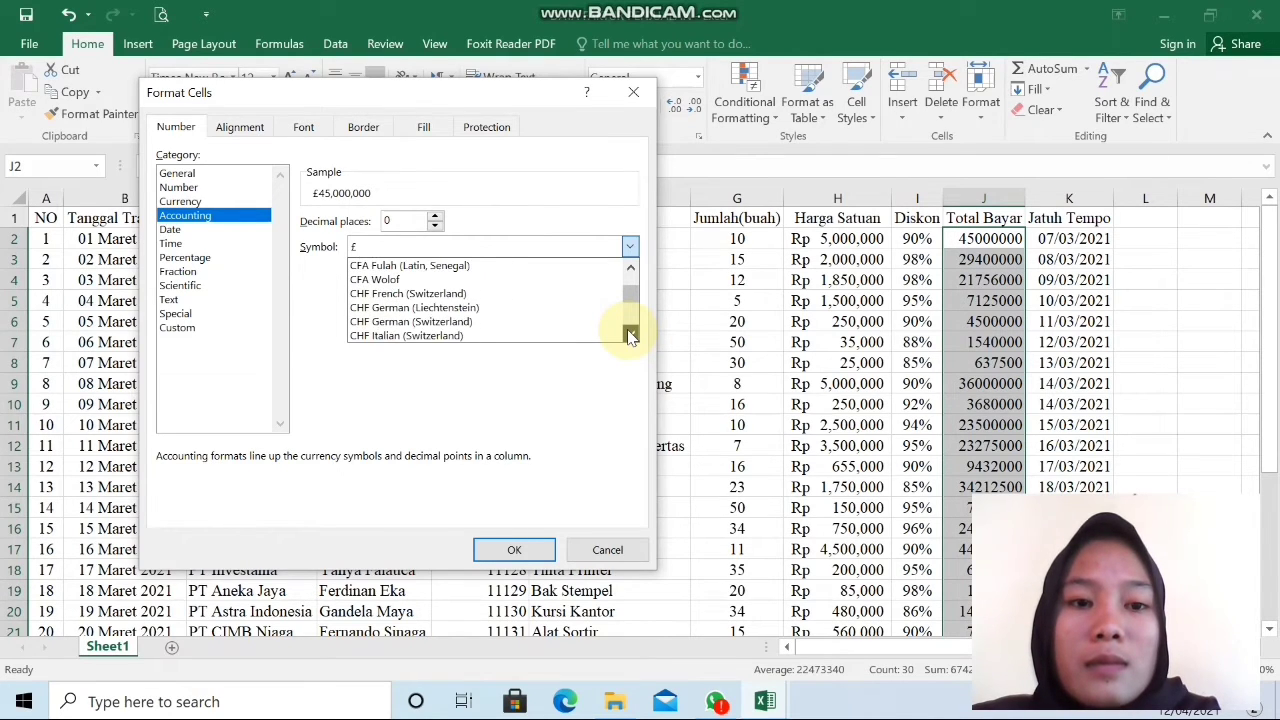
click(630, 334)
click(630, 334)
click(630, 334)
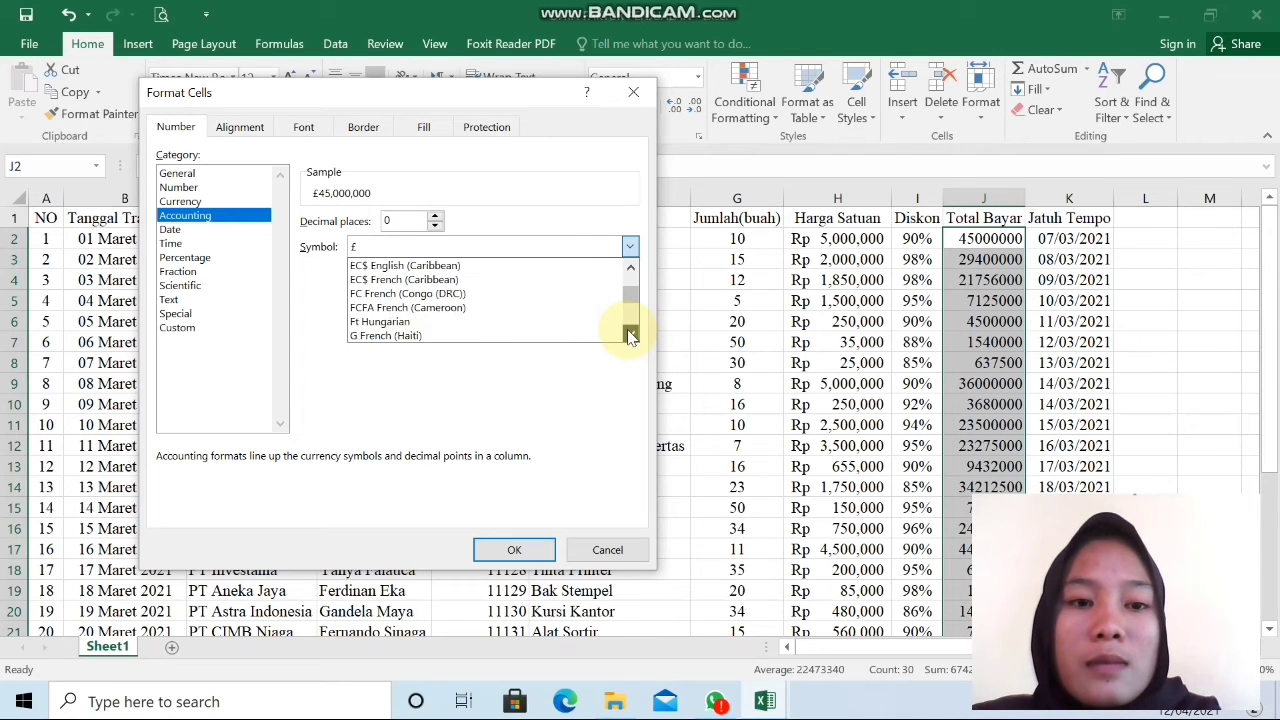
click(630, 334)
click(630, 334)
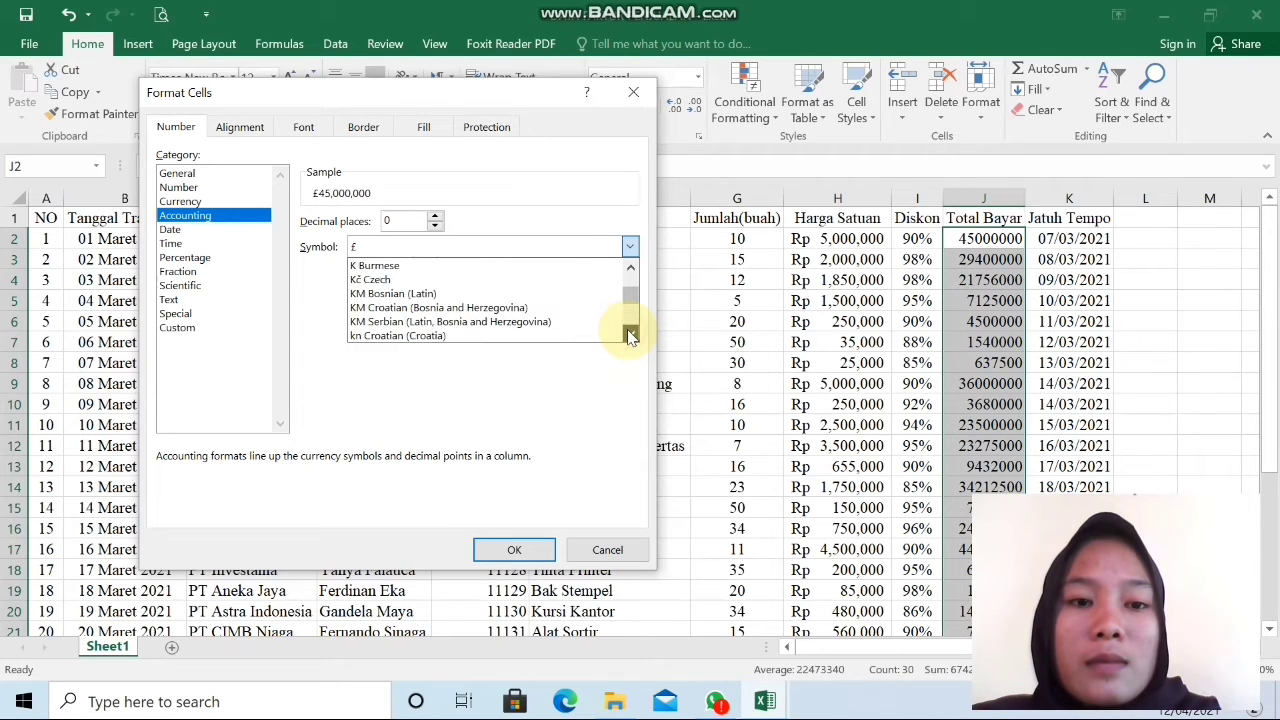
click(630, 334)
click(630, 334)
click(630, 334)
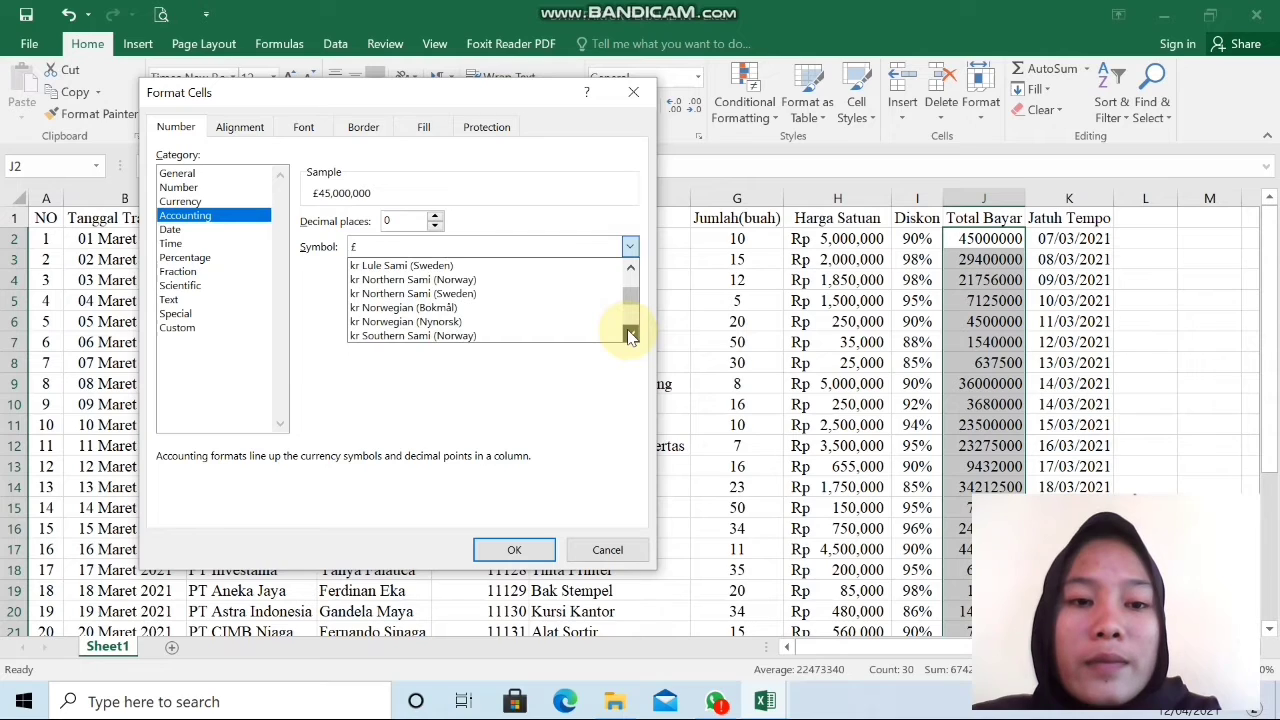
click(630, 334)
click(630, 334)
click(630, 334)
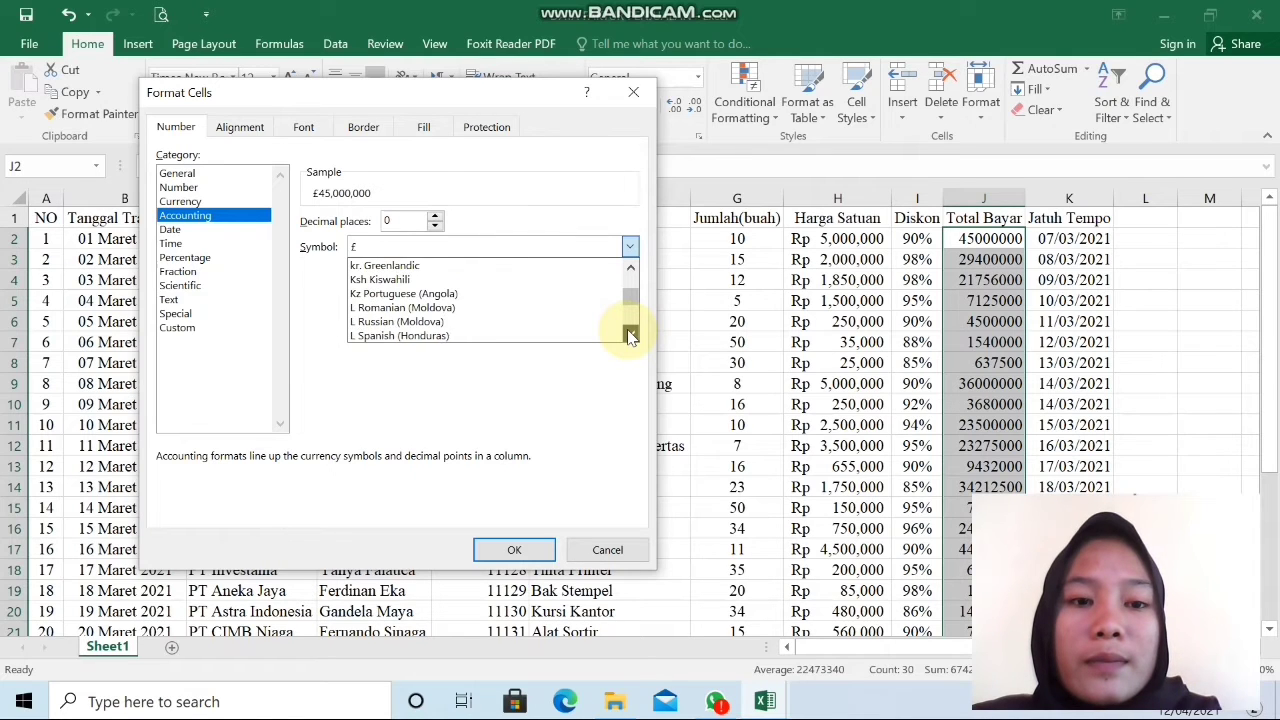
click(630, 334)
click(630, 334)
click(630, 334)
click(630, 334)
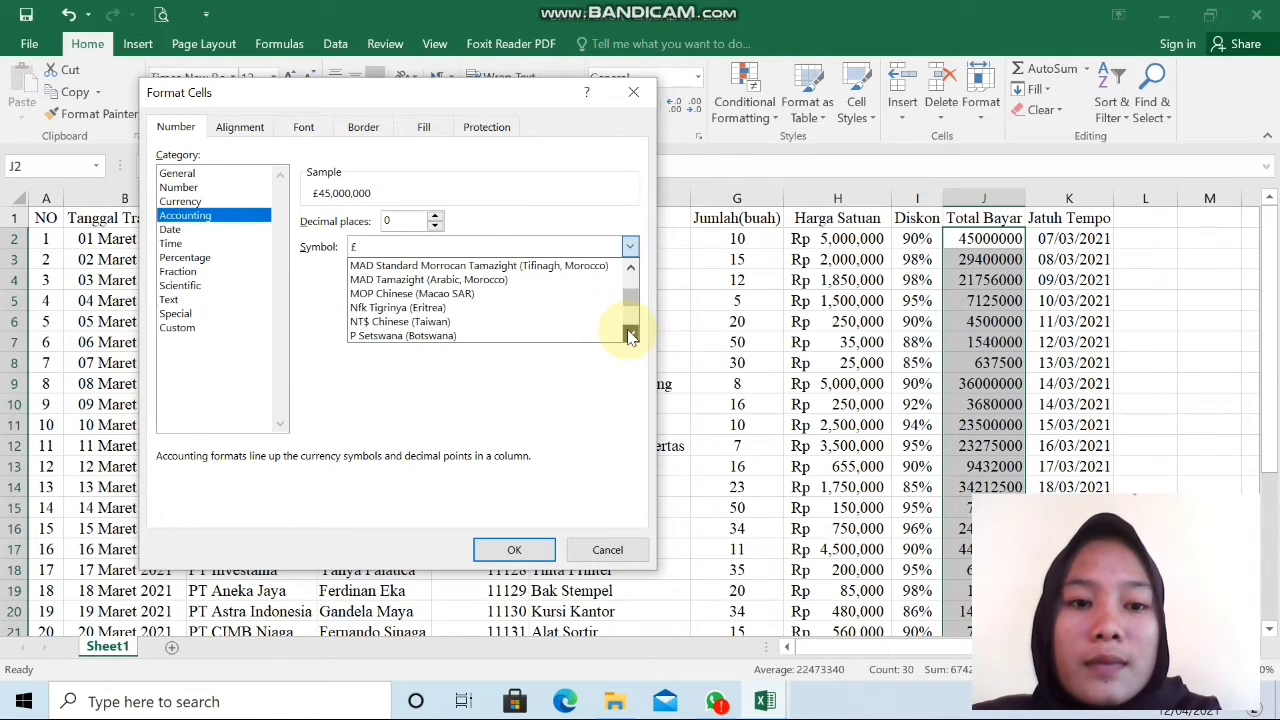
click(630, 334)
click(630, 334)
click(630, 334)
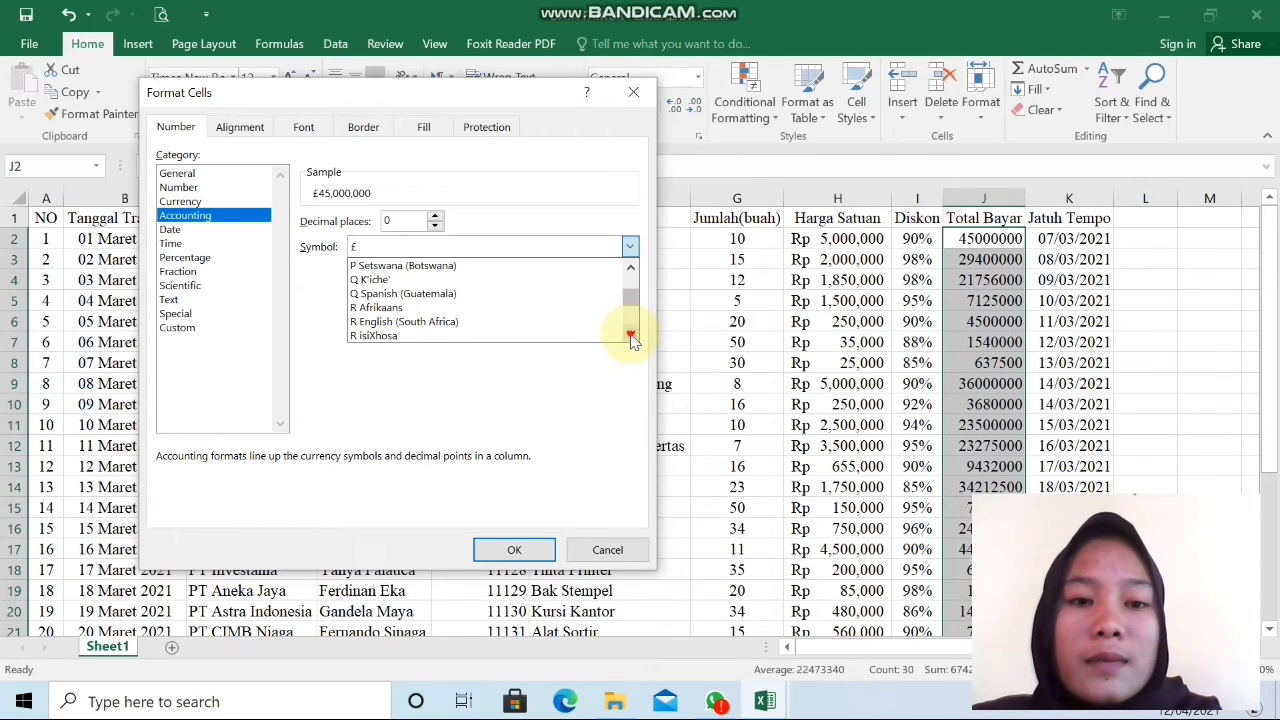
click(631, 335)
click(631, 335)
click(631, 335)
click(631, 335)
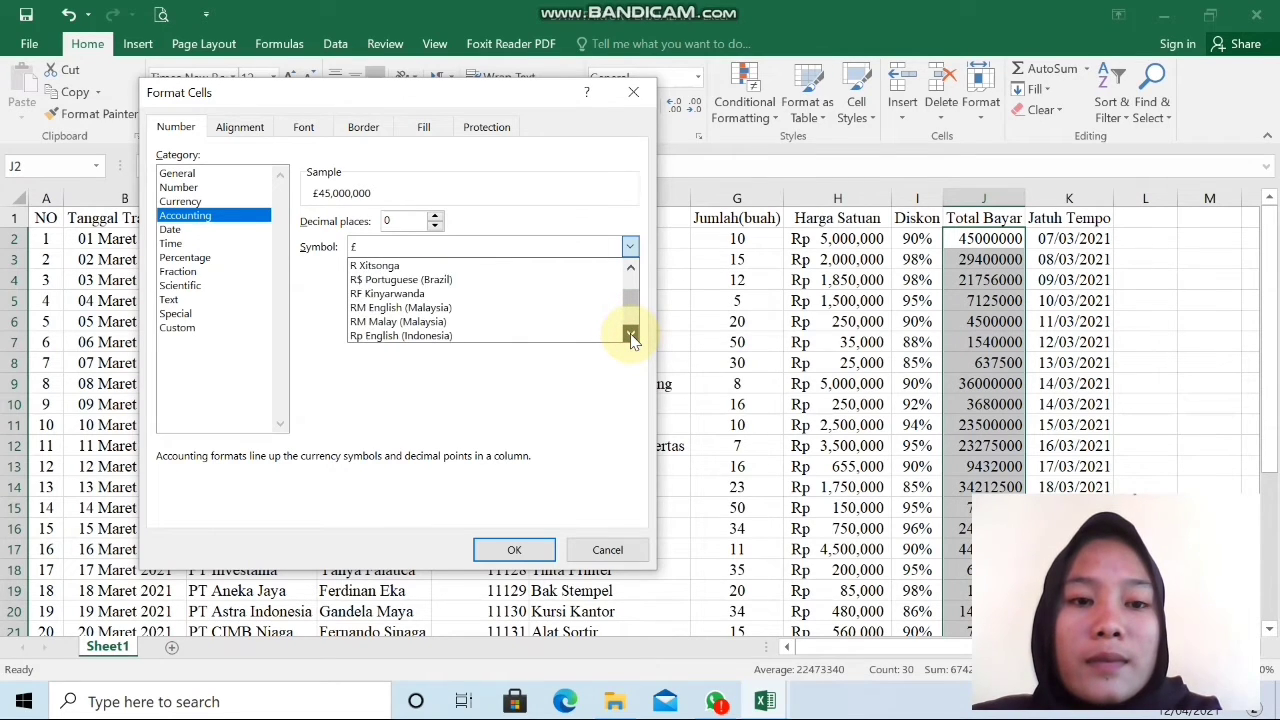
click(631, 335)
click(631, 335)
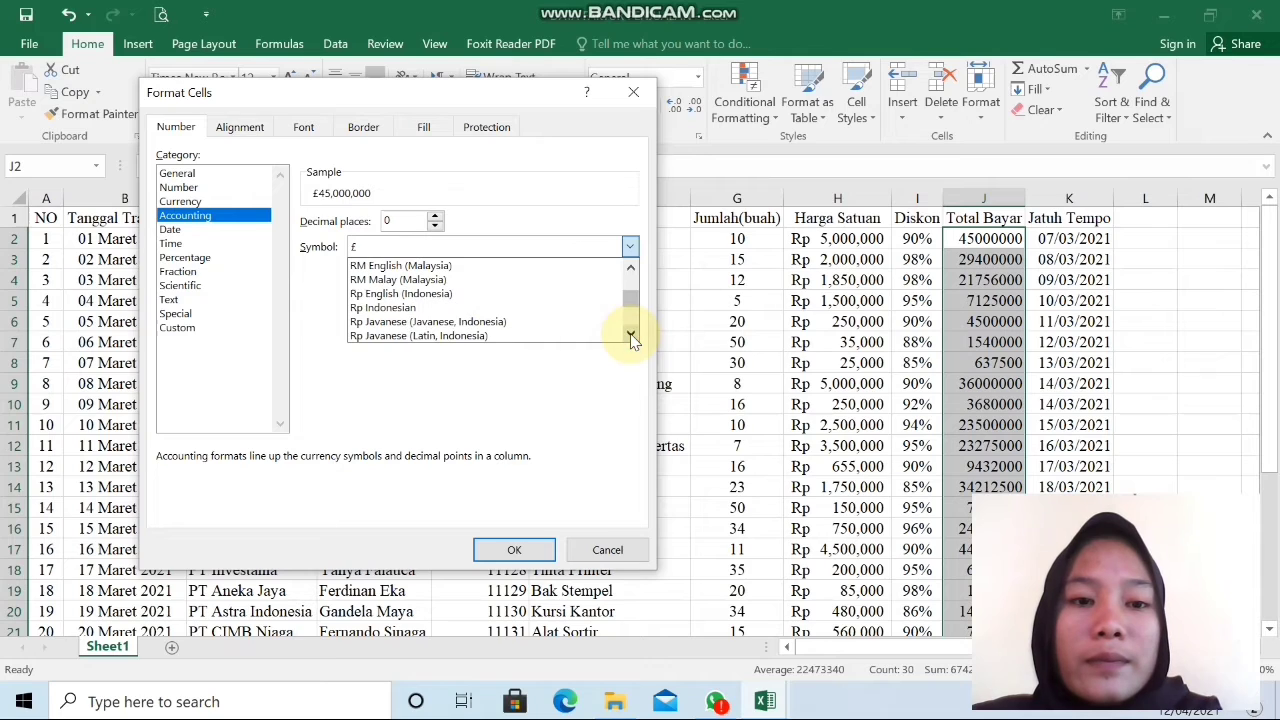
click(478, 308)
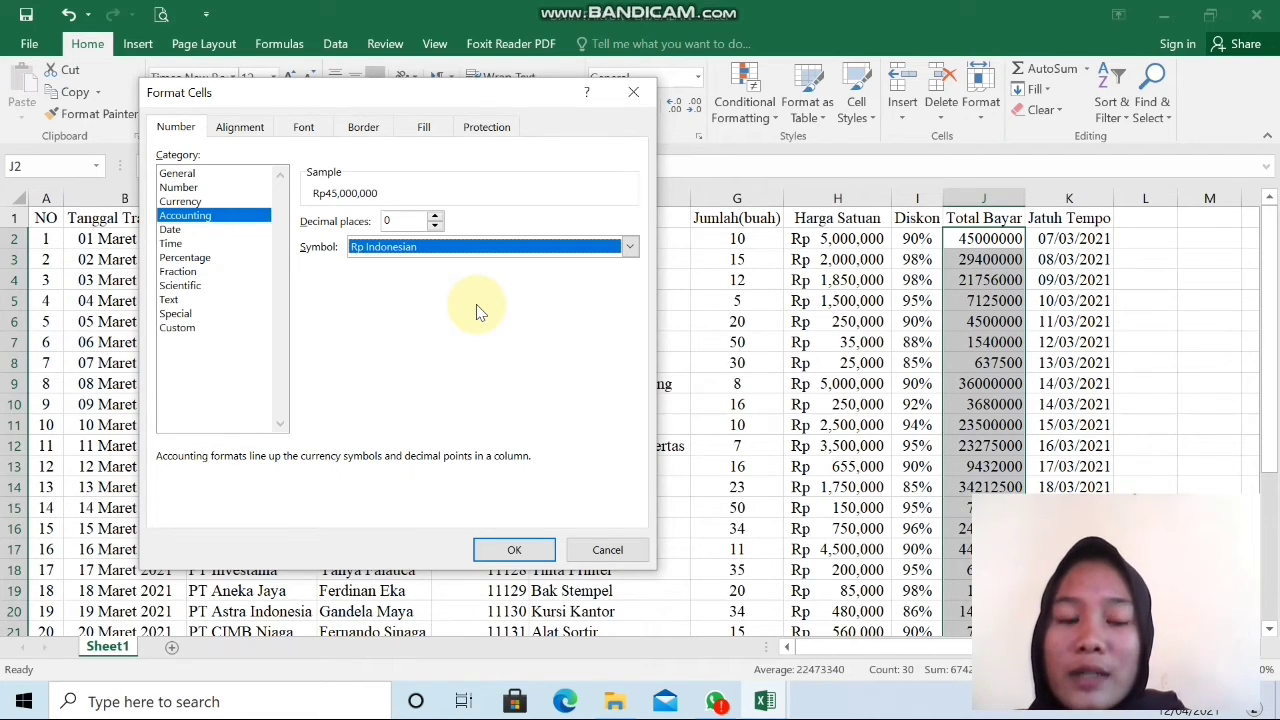
key(Return)
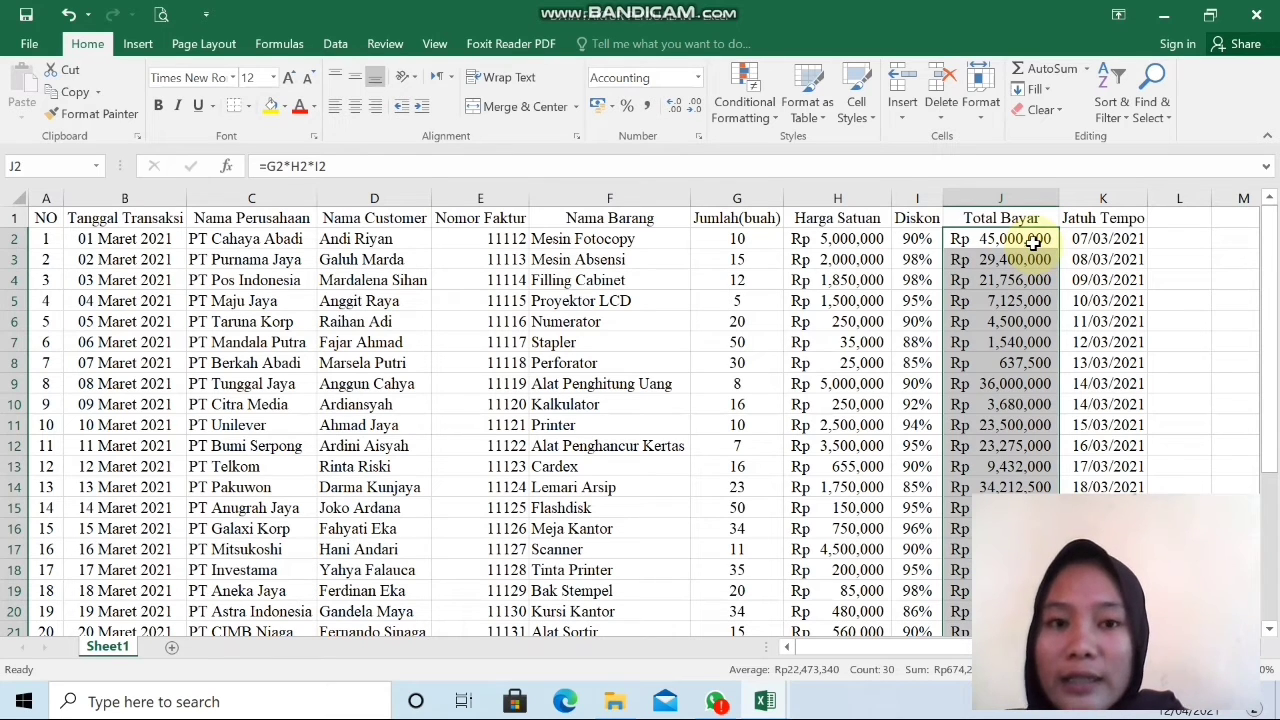
double_click(1061, 202)
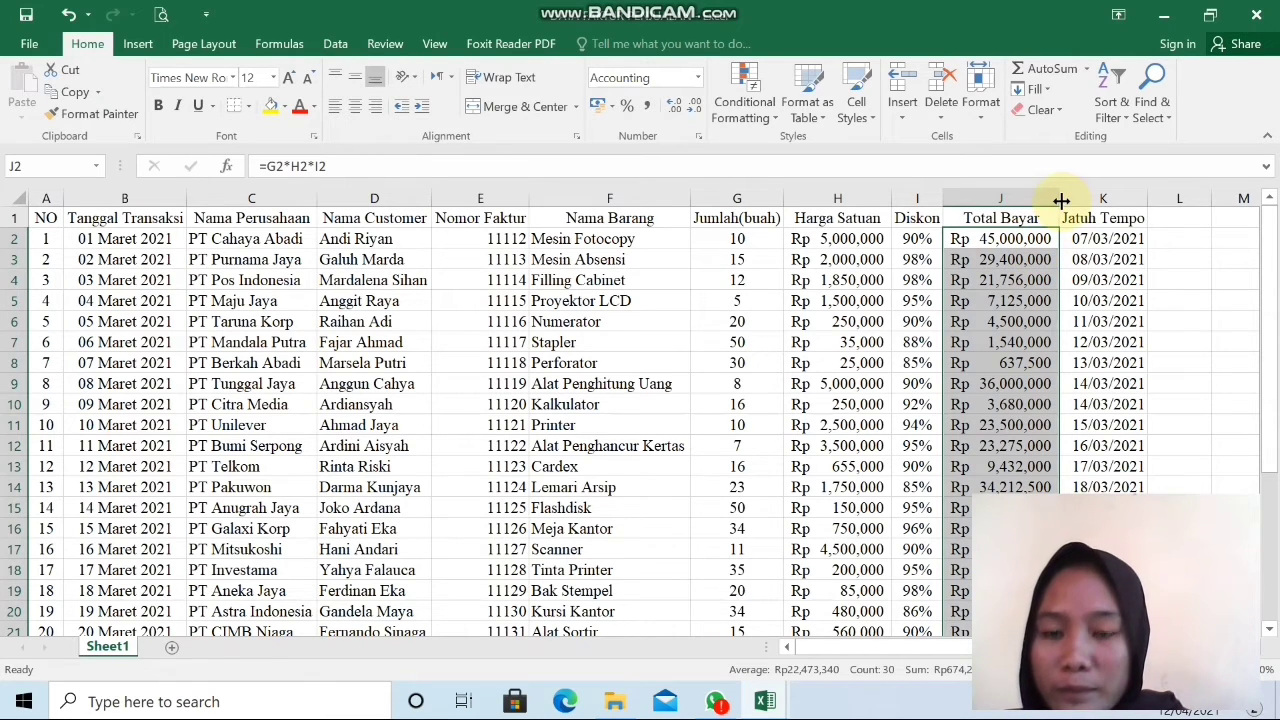
- Format the Jatuh Tempo dates in K2:K31 as Date with the Indonesian locale and the "14 Maret 2012" type
click(1078, 234)
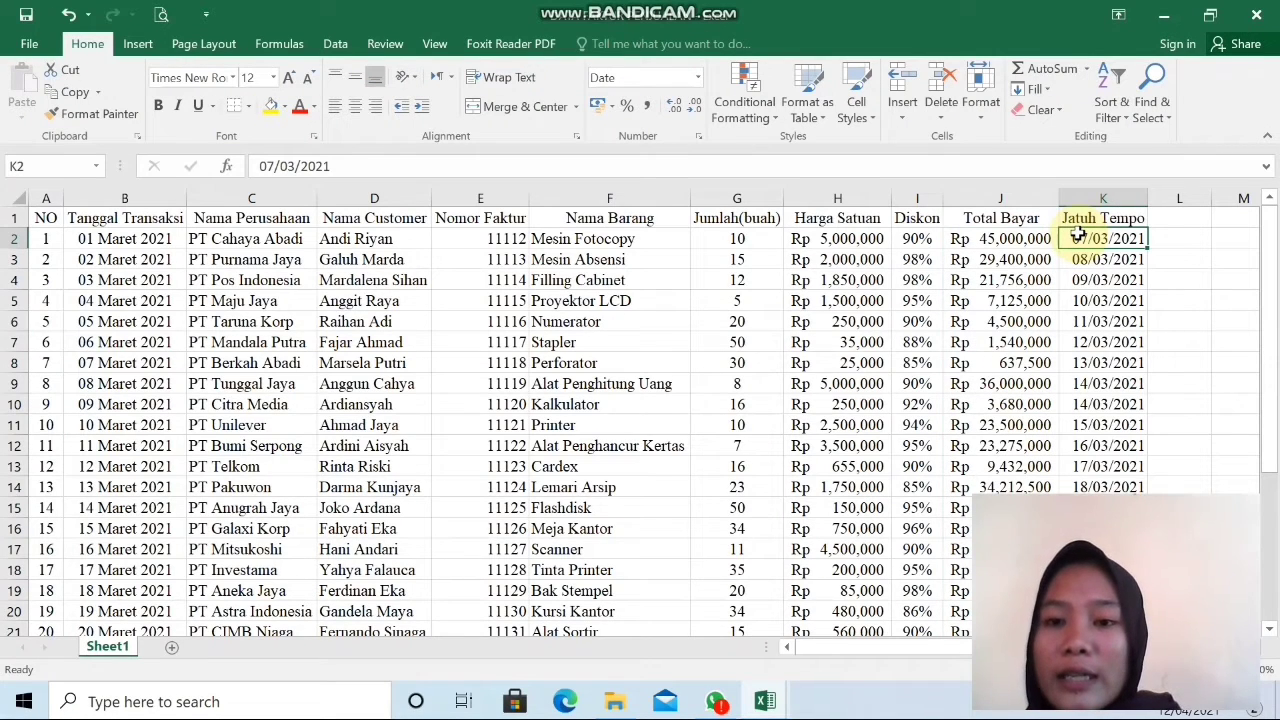
key(shift+Down)
key(shift+Down)
key(shift+Down)
key(shift+Down)
key(shift+Down)
key(shift+Down)
key(shift+Down)
key(shift+Down)
key(shift+Down)
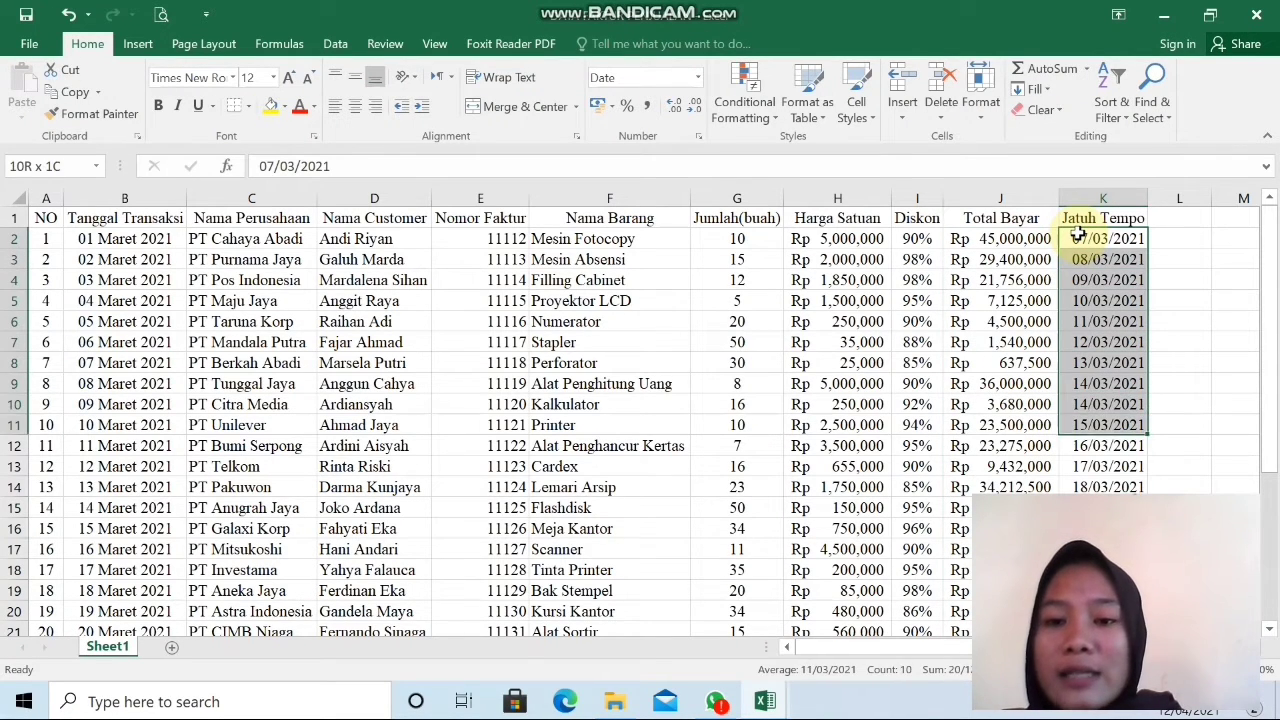
key(shift+Down)
key(shift+Down)
key(shift+Down)
key(shift+Down)
key(shift+Down)
key(shift+Down)
key(shift+Down)
key(shift+Down)
key(shift+Down)
key(shift+Down)
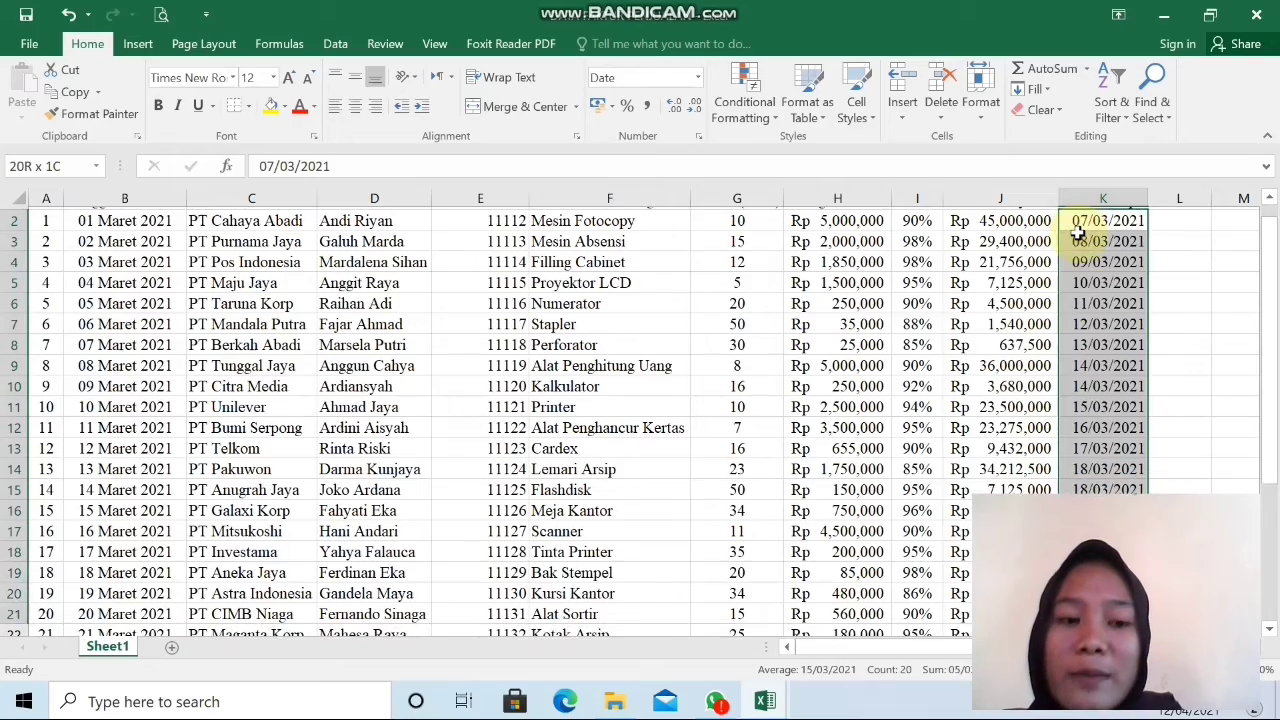
key(shift+Down)
key(shift+Down)
key(shift+Down)
key(shift+Down)
key(shift+Down)
key(shift+Down)
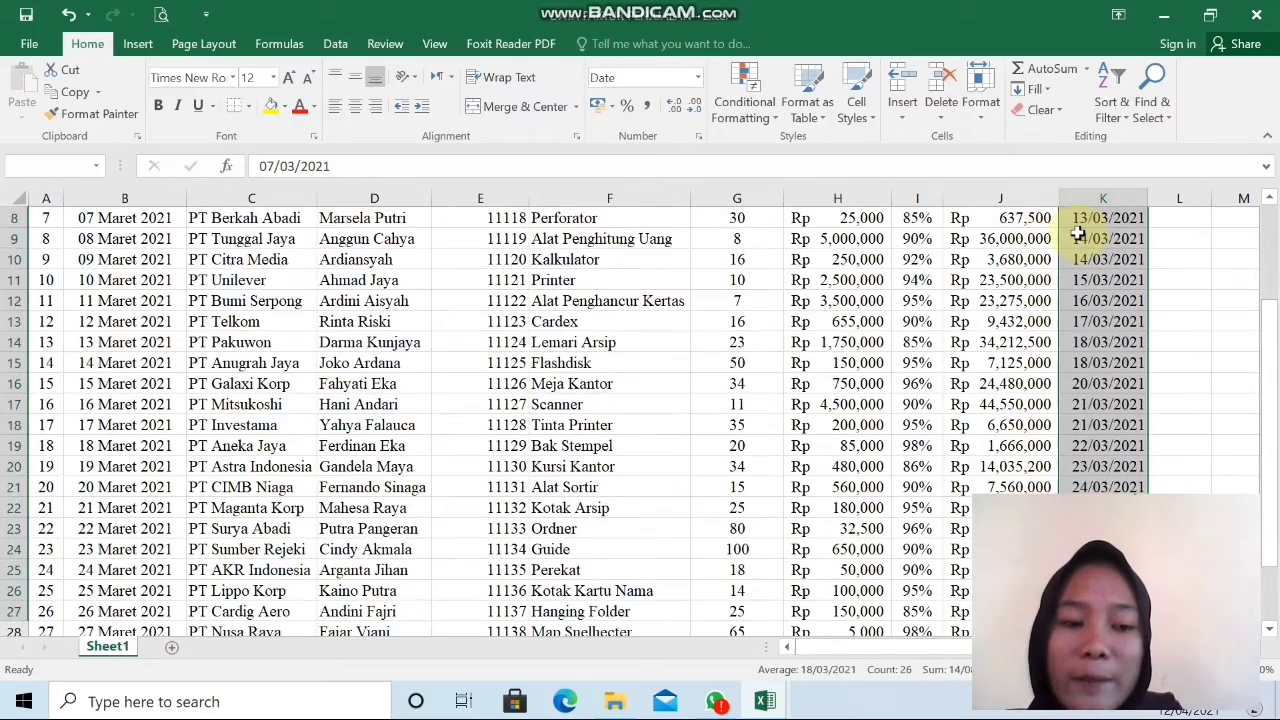
key(shift+Down)
key(shift+Down)
key(shift+Down)
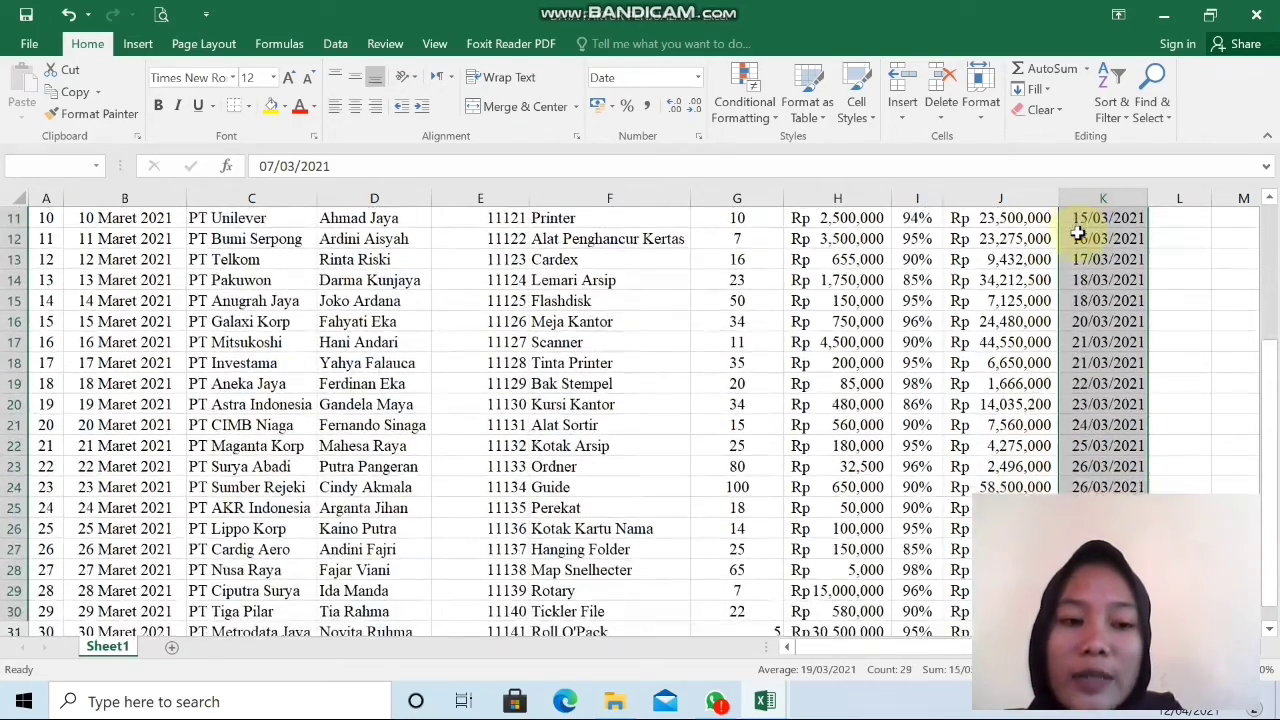
key(shift+Down)
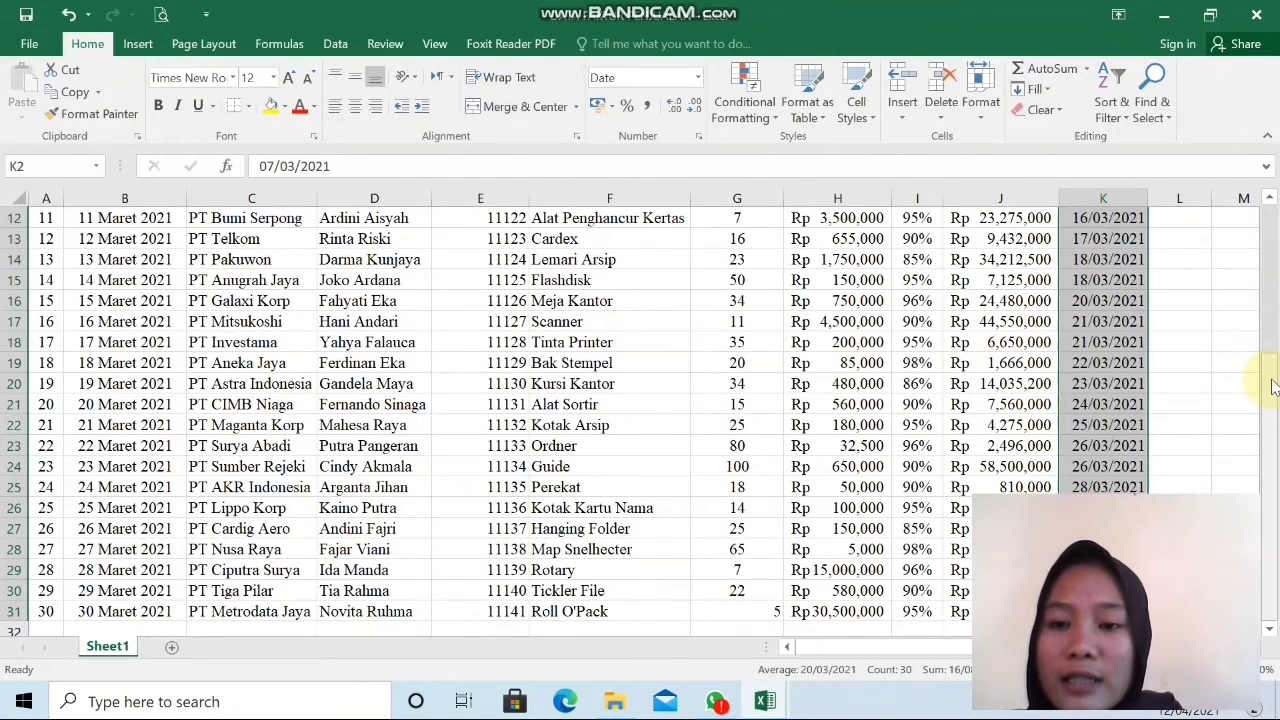
drag(1270, 224, 1268, 199)
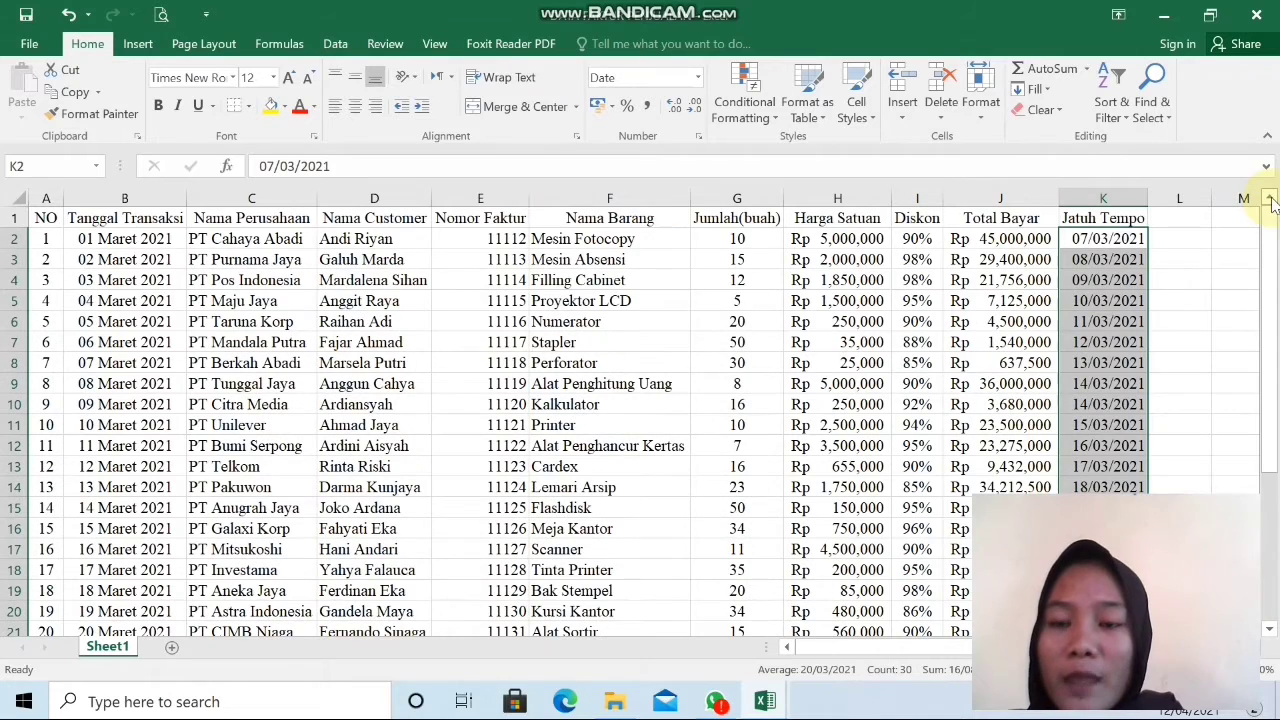
click(698, 132)
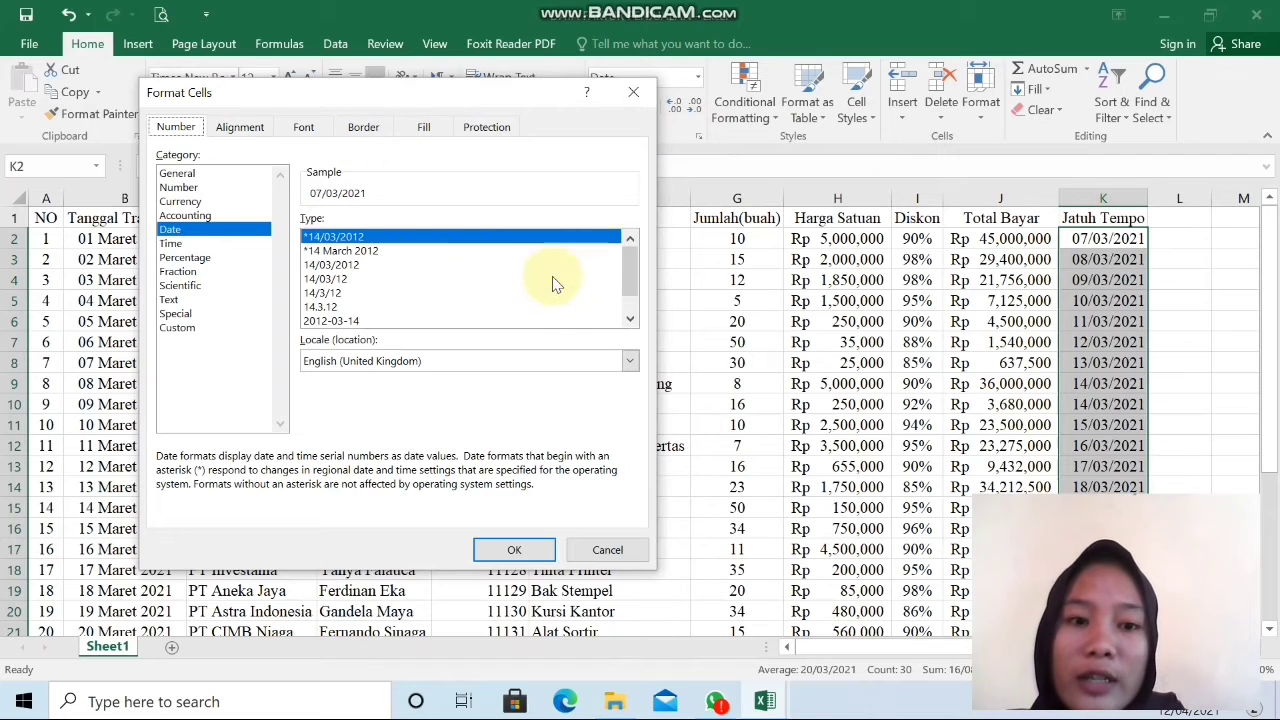
click(629, 360)
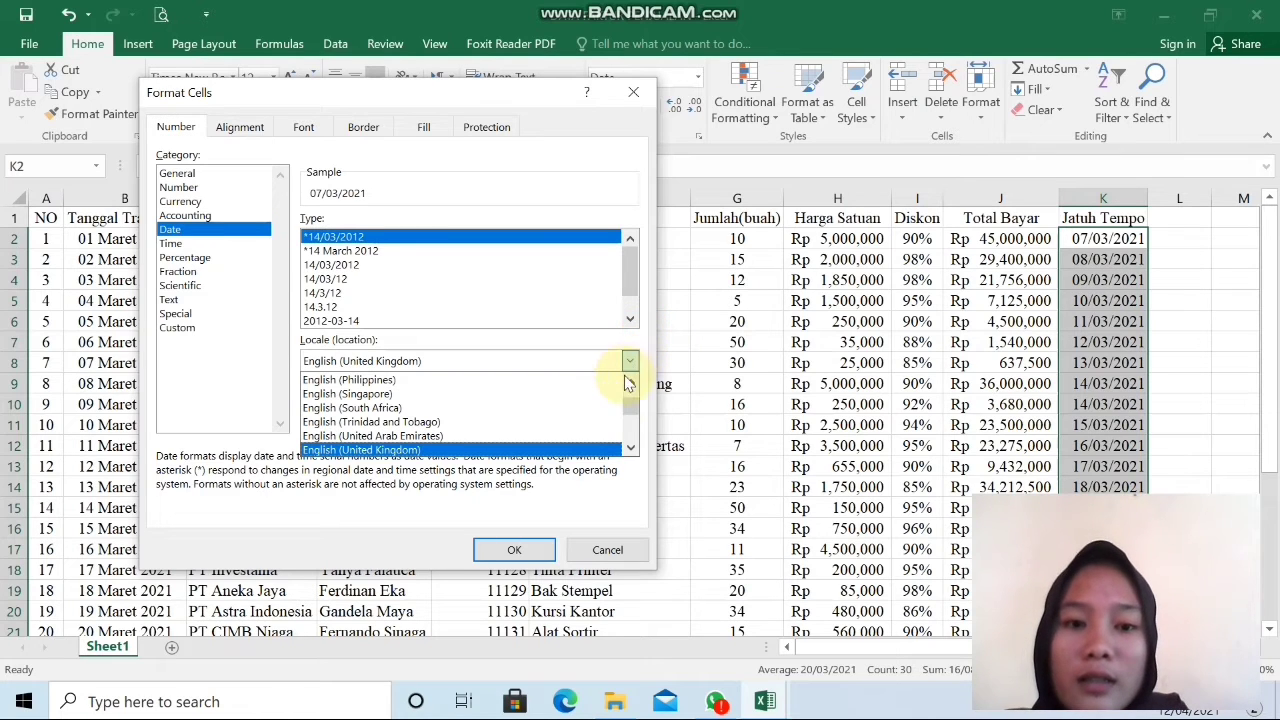
click(629, 448)
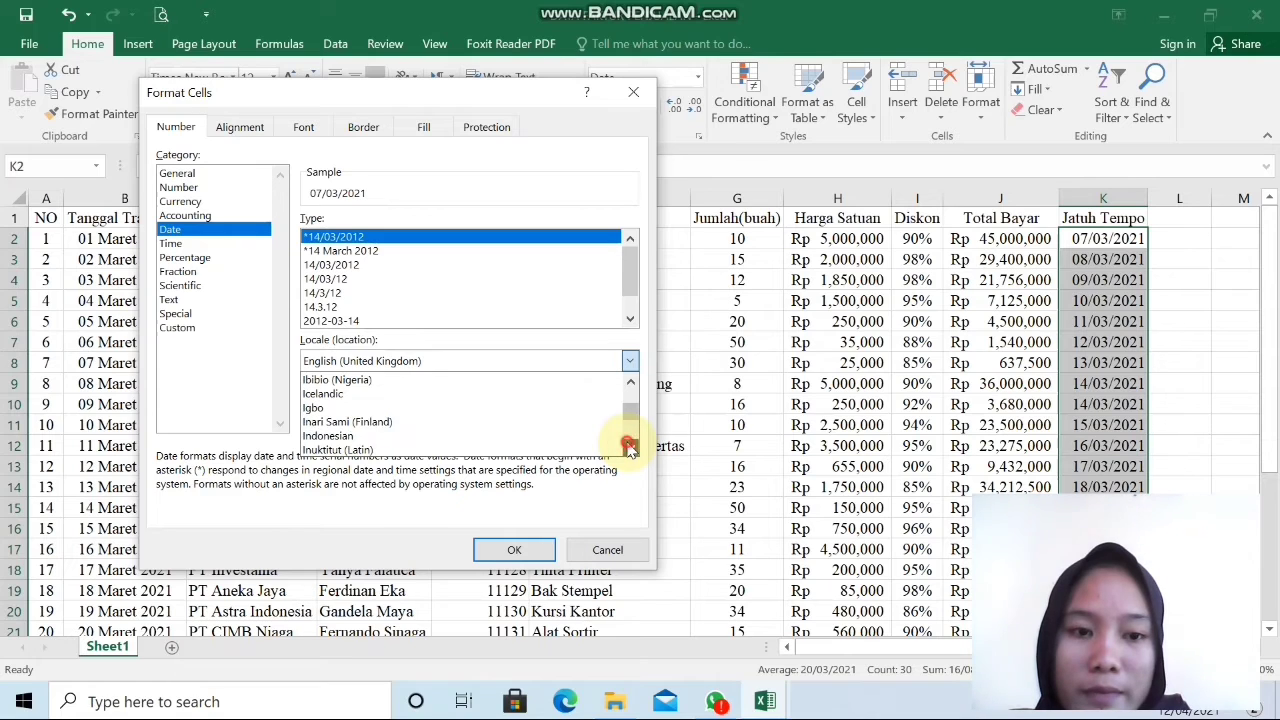
click(402, 437)
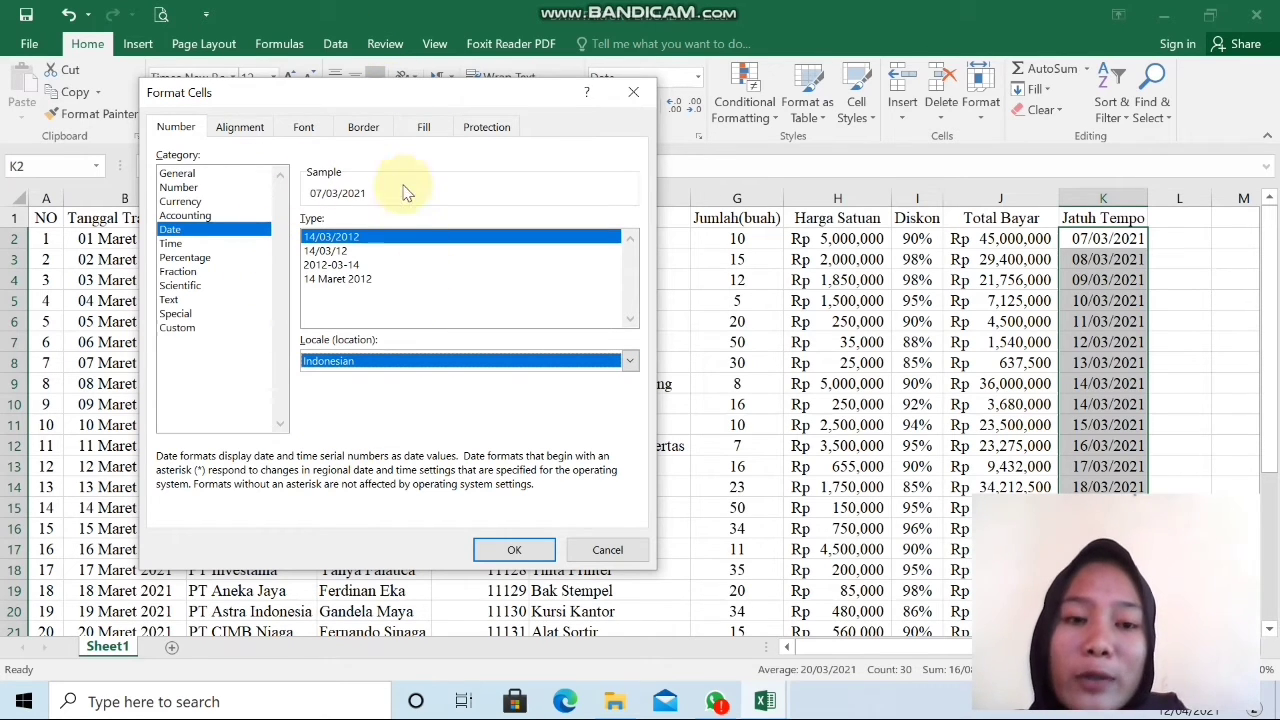
click(355, 284)
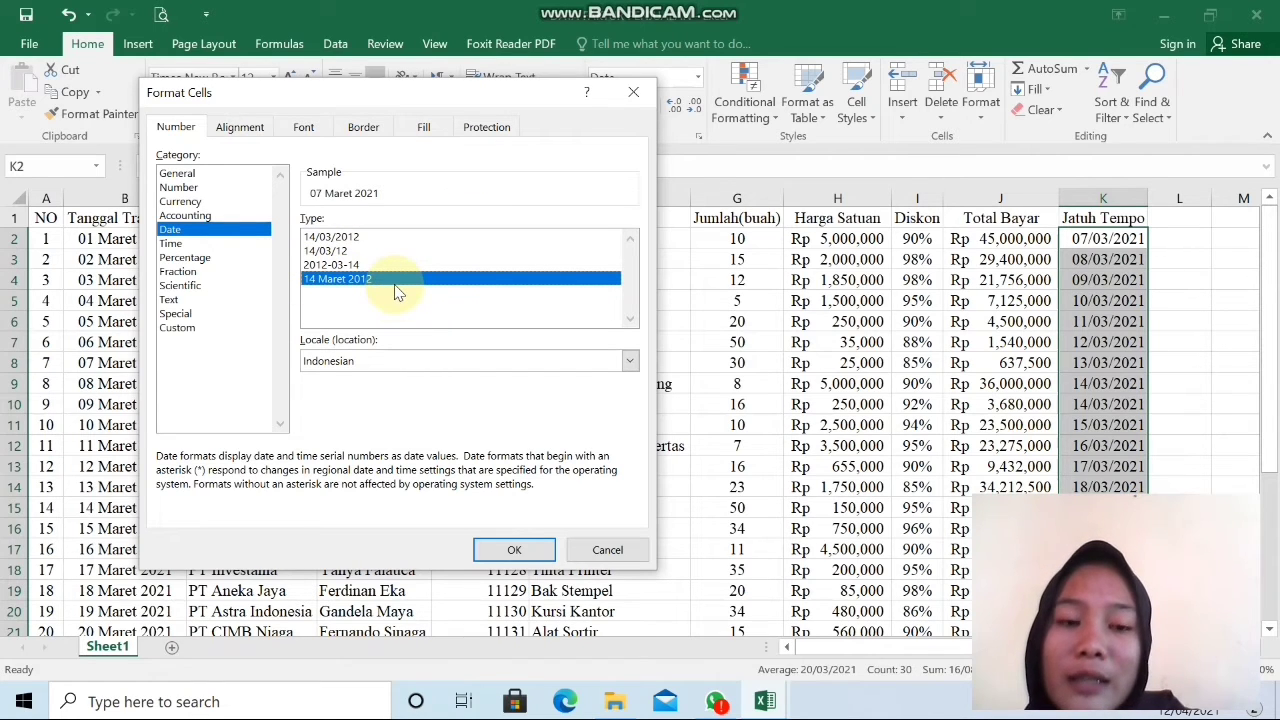
key(Return)
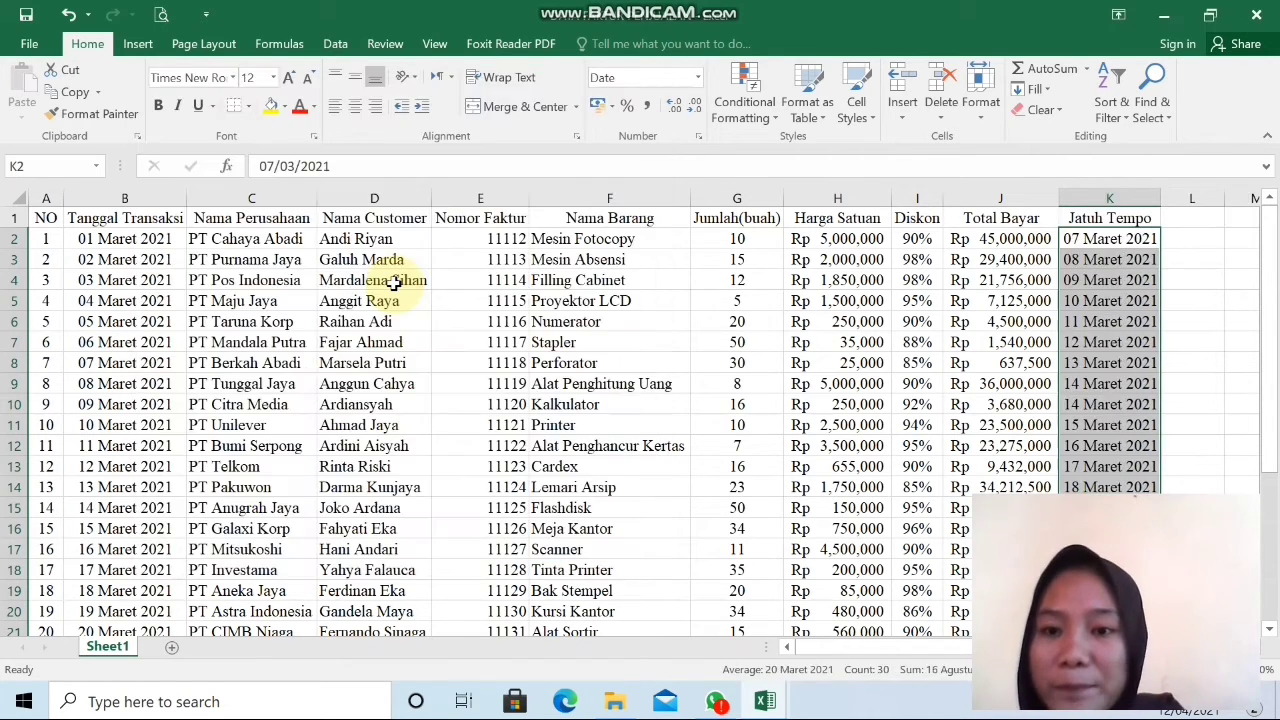
click(1190, 295)
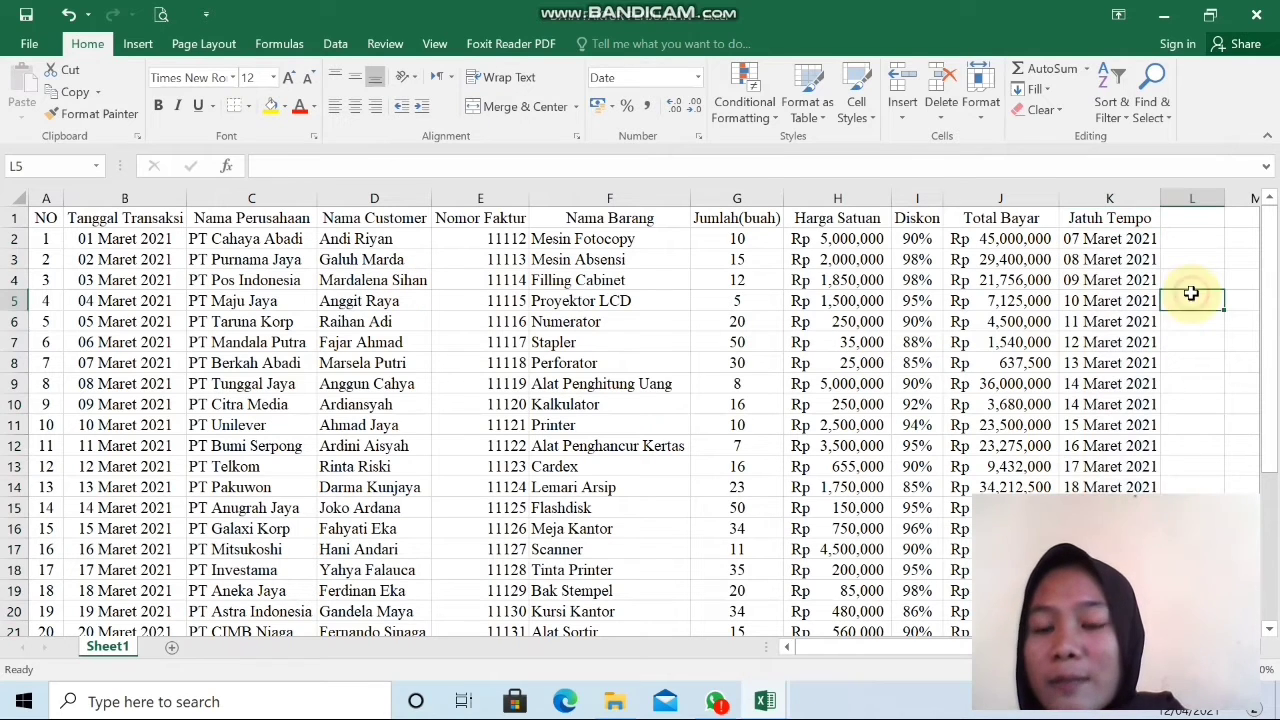
- Look through the reformatted dates in the Jatuh Tempo column
click(1120, 237)
key(Down)
key(Down)
key(Down)
key(Down)
key(Down)
key(Down)
key(Down)
key(Down)
key(Down)
key(Down)
key(Down)
key(Down)
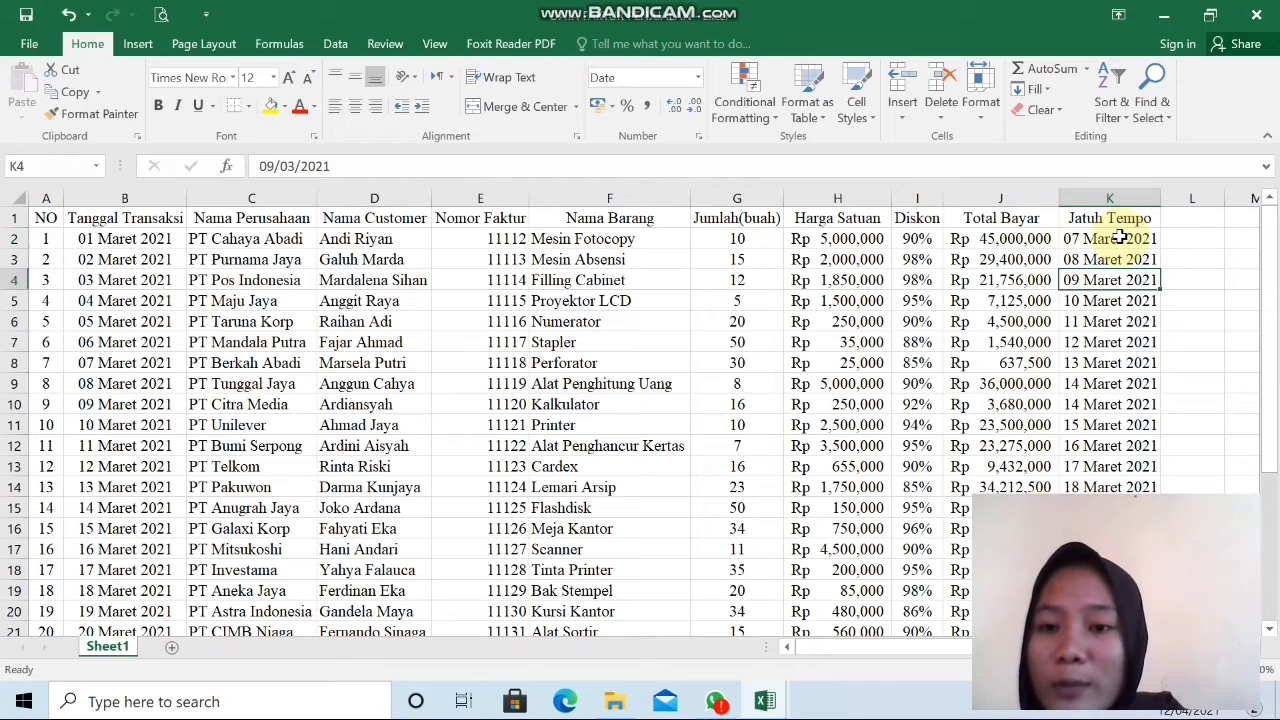
key(Up)
key(Up)
key(Up)
key(Up)
key(Up)
key(Up)
key(Up)
key(Up)
key(Up)
key(Up)
key(Up)
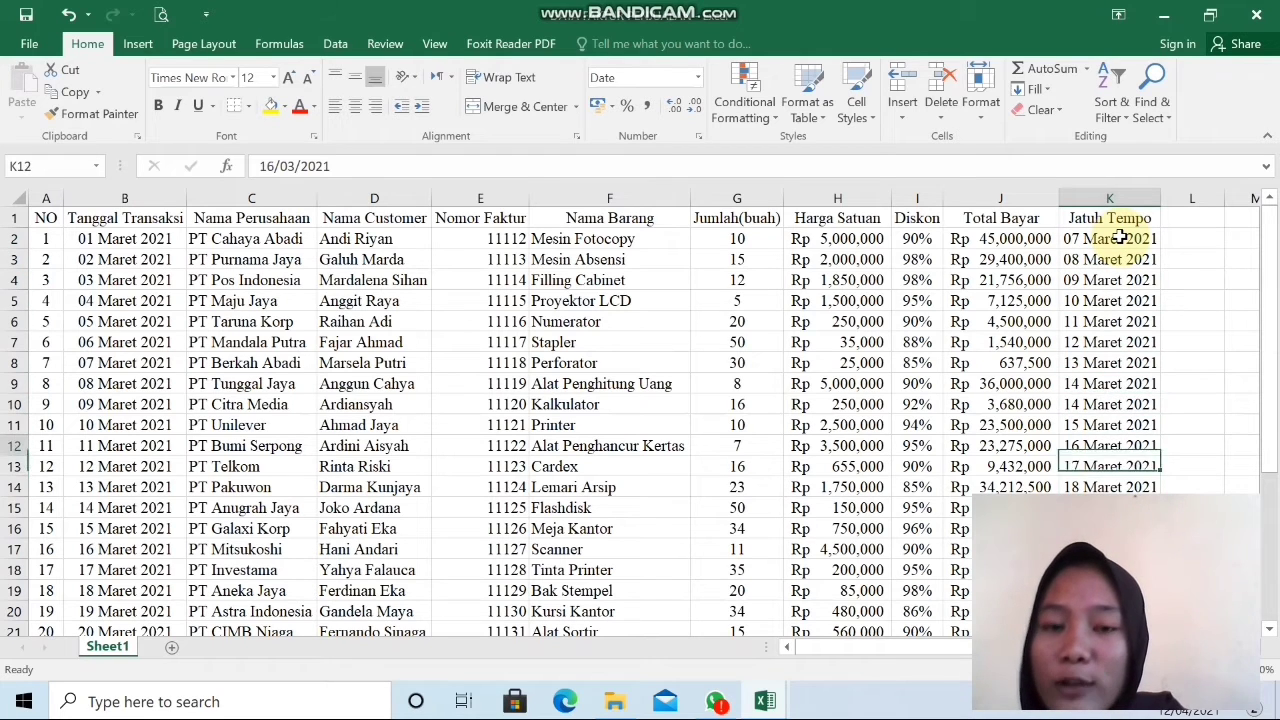
key(Up)
key(Up)
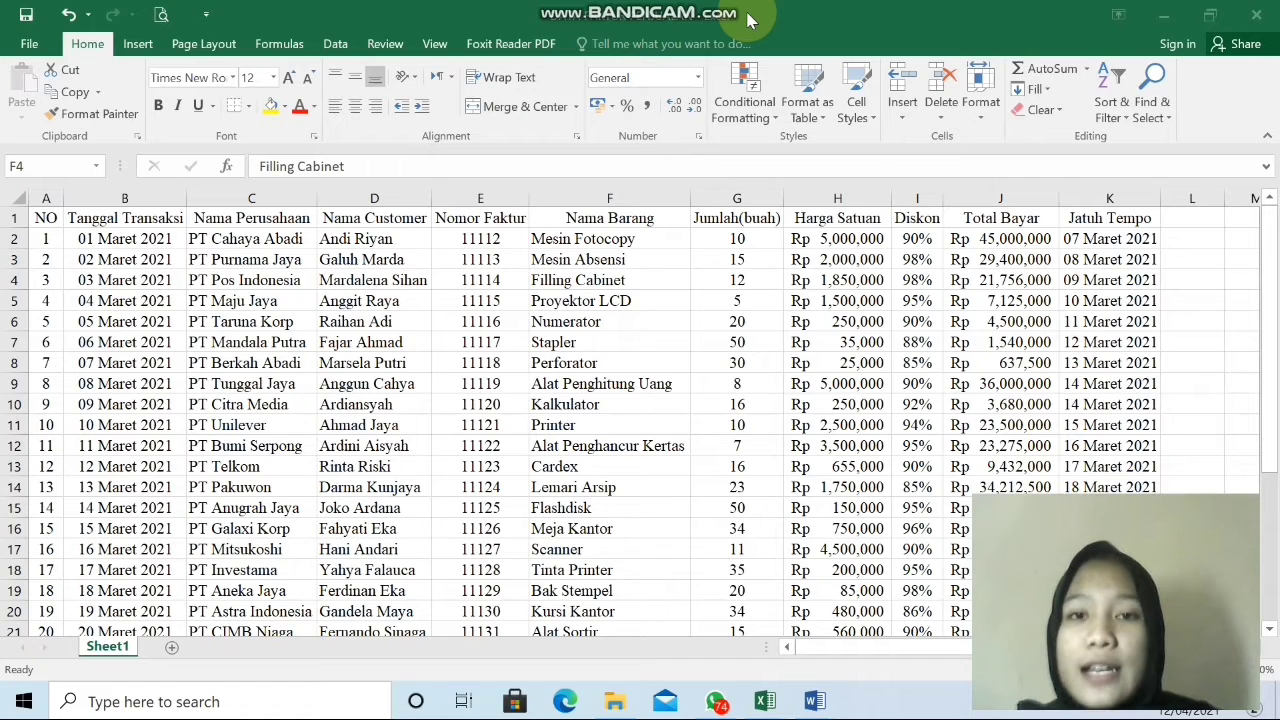
- Format the invoice data in A1:K31 as a table with headers, using the black-and-grey Medium style with gridlines
click(43, 209)
click(43, 209)
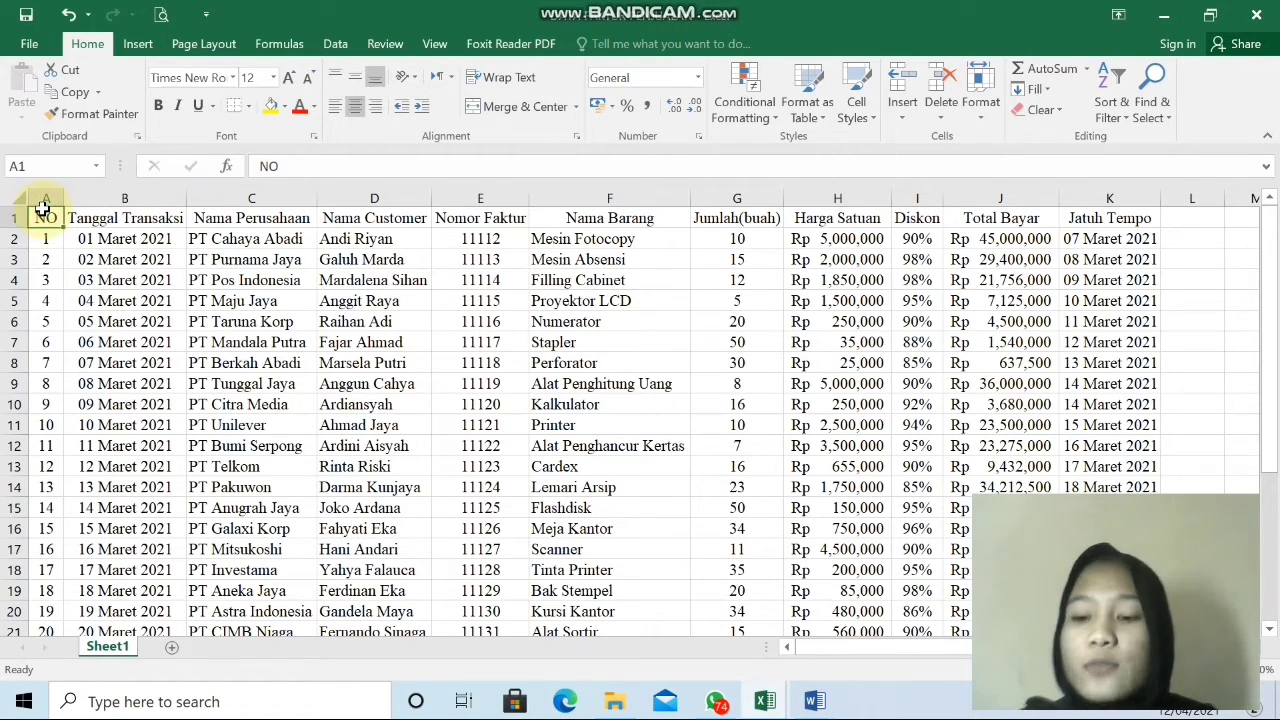
key(shift+Right)
key(shift+Right)
key(shift+Right)
key(shift+Right)
key(shift+Right)
key(shift+Right)
key(shift+Right)
key(shift+Right)
key(shift+Right)
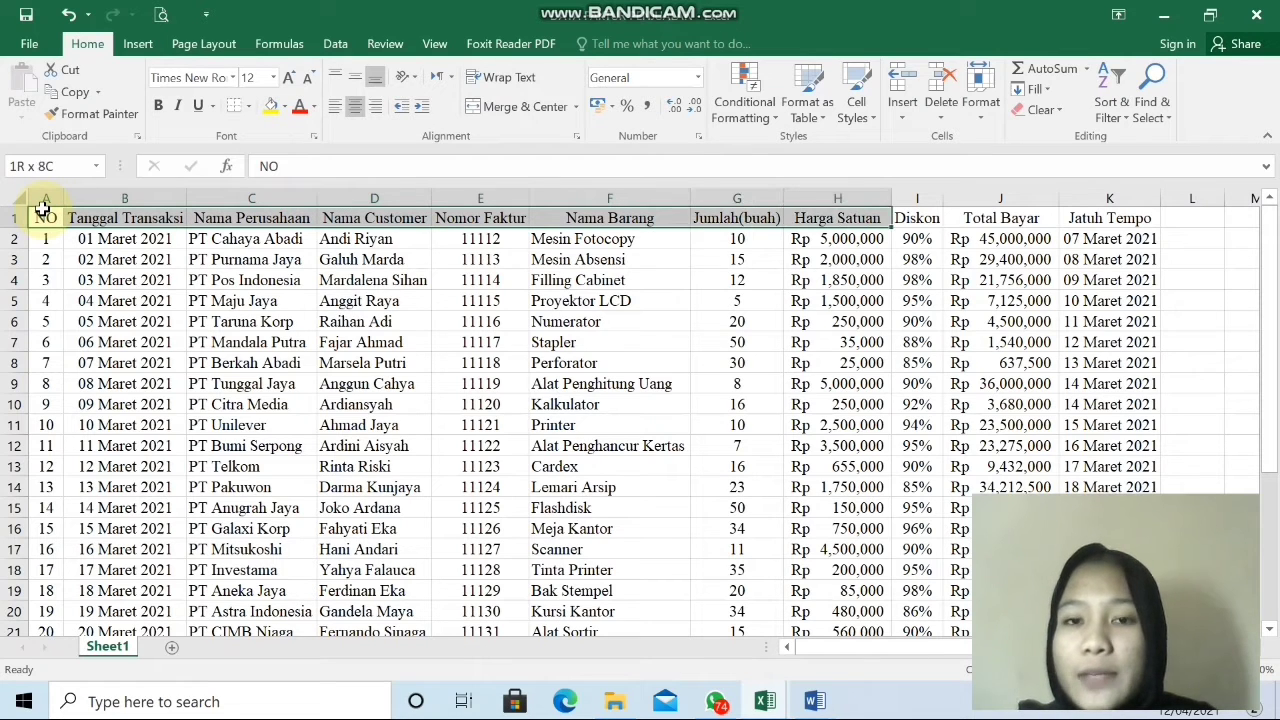
key(shift+Right)
key(shift+Down)
key(shift+Down)
key(shift+Down)
key(shift+Down)
key(shift+Down)
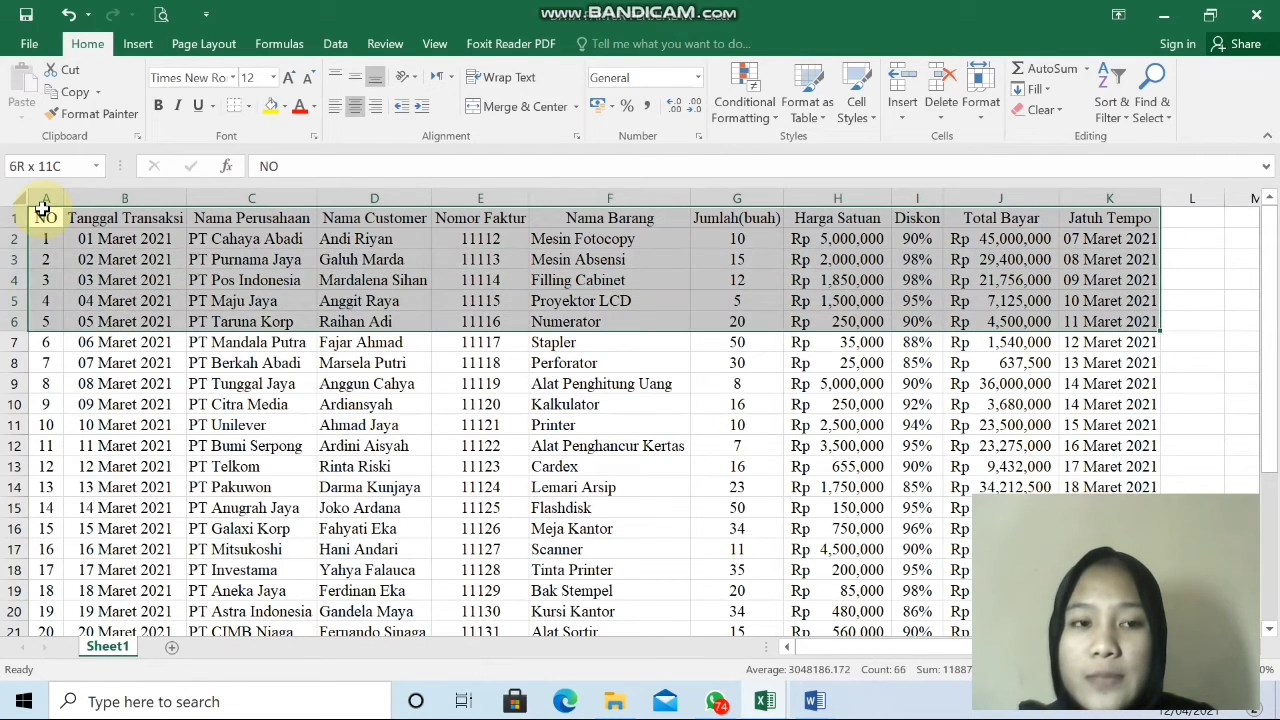
key(shift+Down)
key(shift+Down)
key(shift+Down)
key(shift+Down)
key(shift+Down)
key(shift+Down)
key(shift+Down)
key(shift+Down)
key(shift+Down)
key(shift+Down)
key(shift+Down)
key(shift+Down)
key(shift+Down)
key(shift+Down)
key(shift+Down)
key(shift+Down)
key(shift+Down)
key(shift+Down)
key(shift+Down)
key(shift+Down)
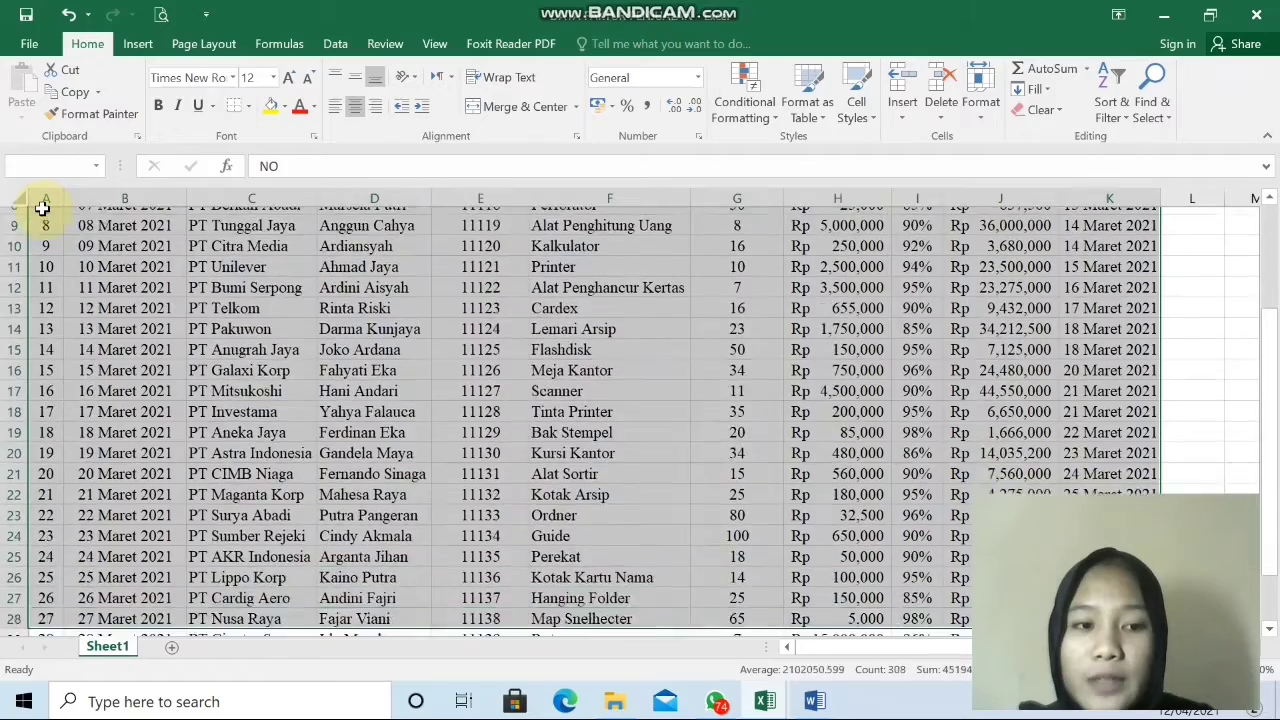
key(shift+Down)
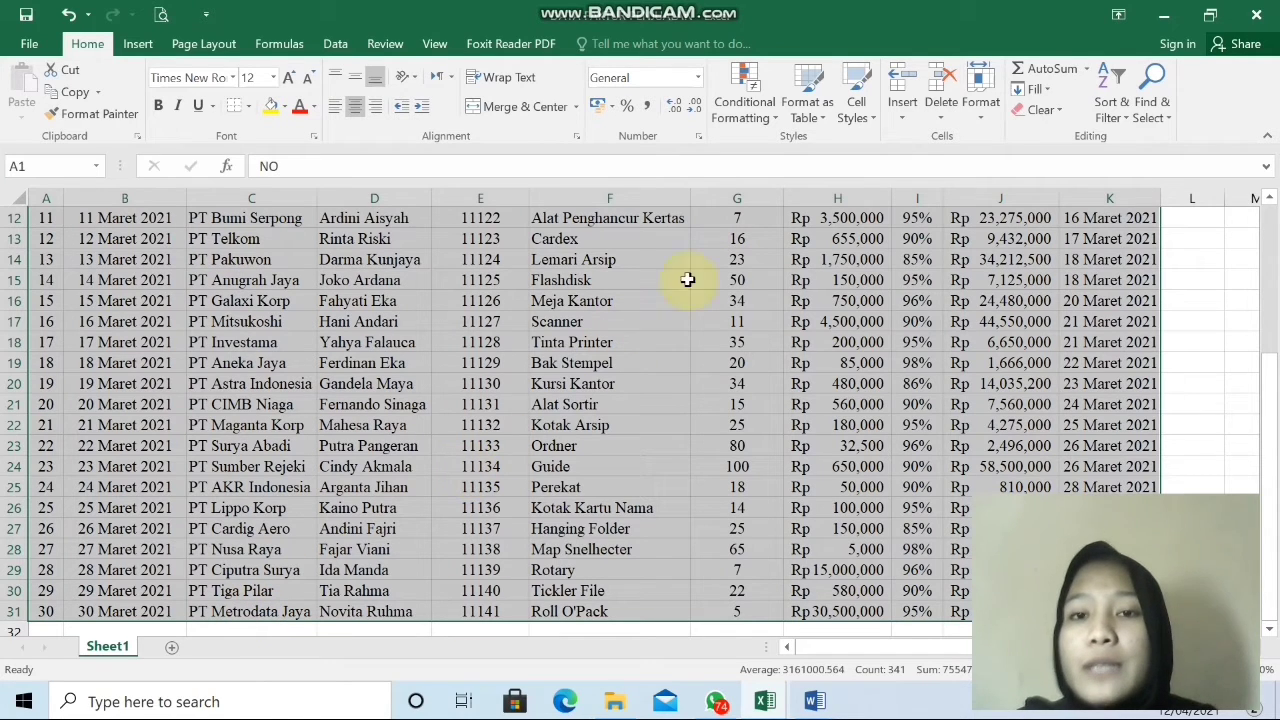
click(821, 118)
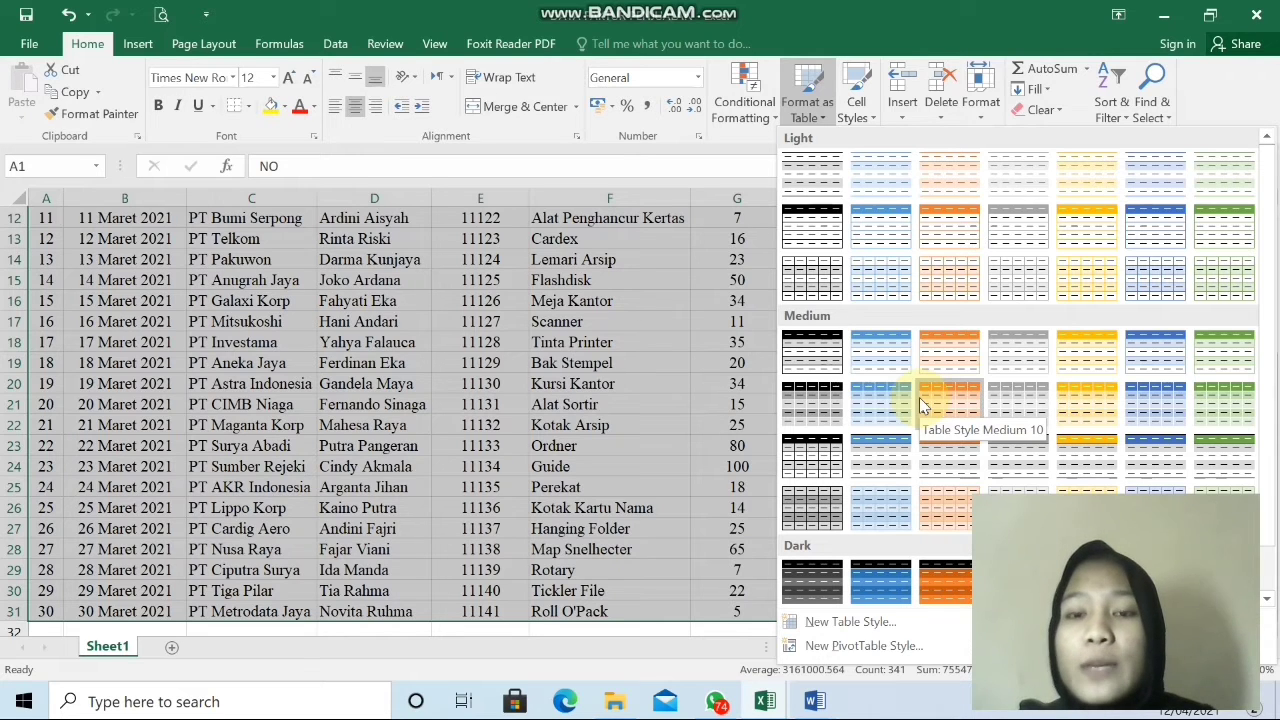
click(802, 511)
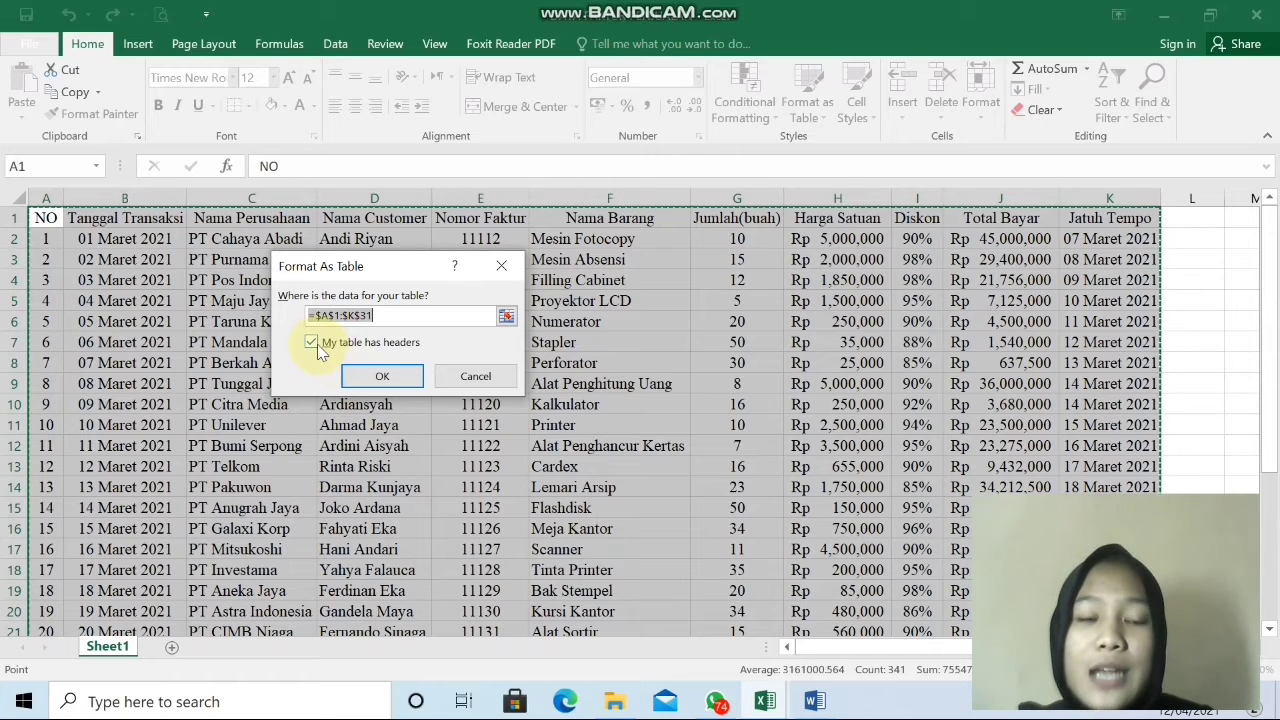
click(311, 345)
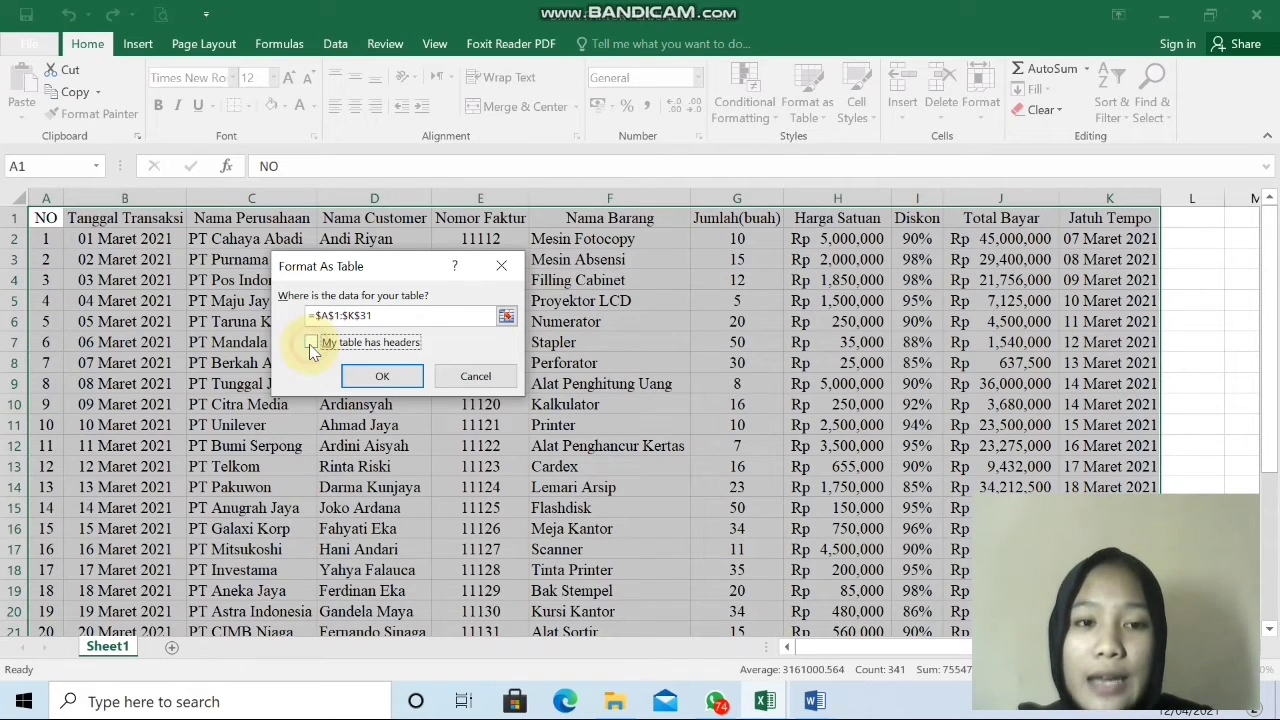
click(311, 345)
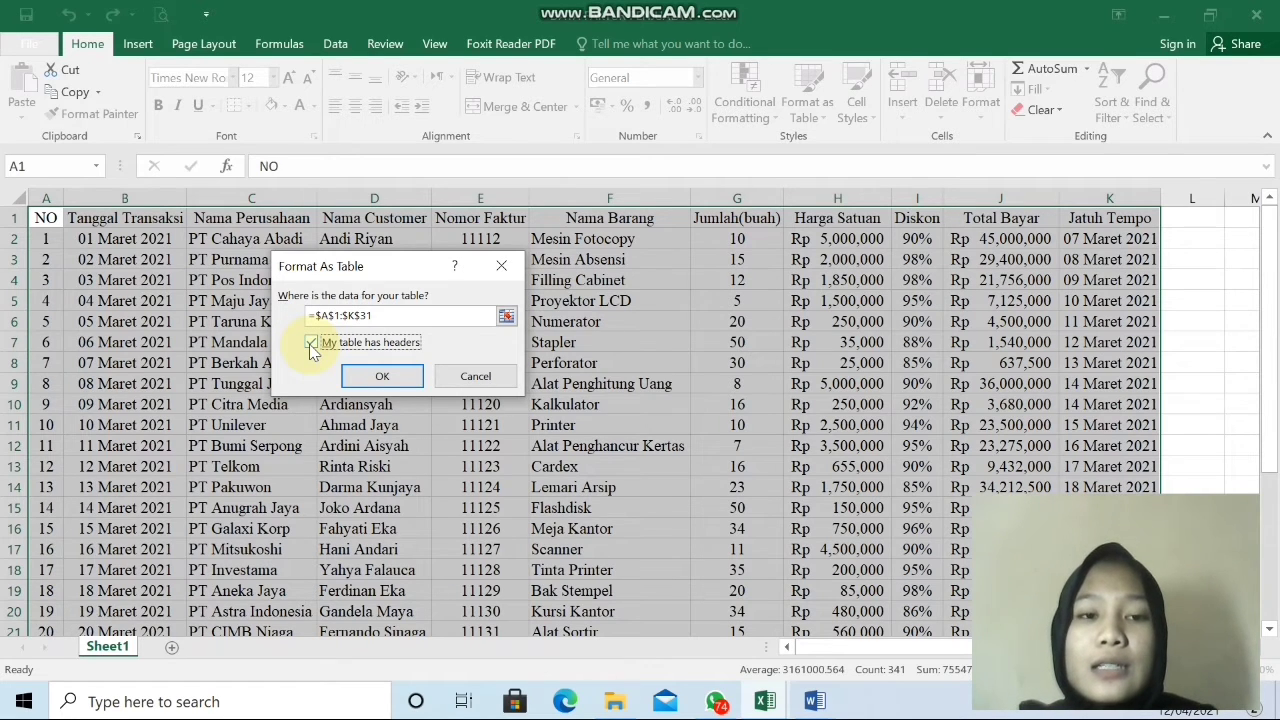
click(311, 345)
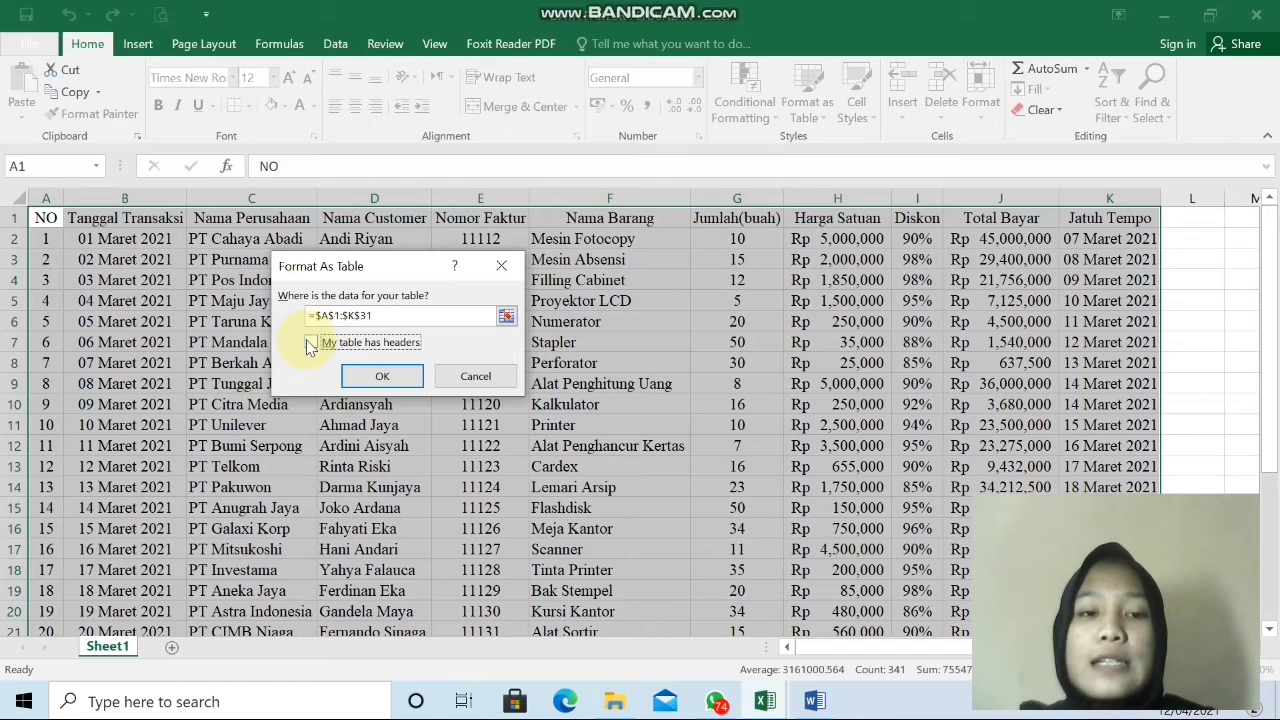
click(311, 343)
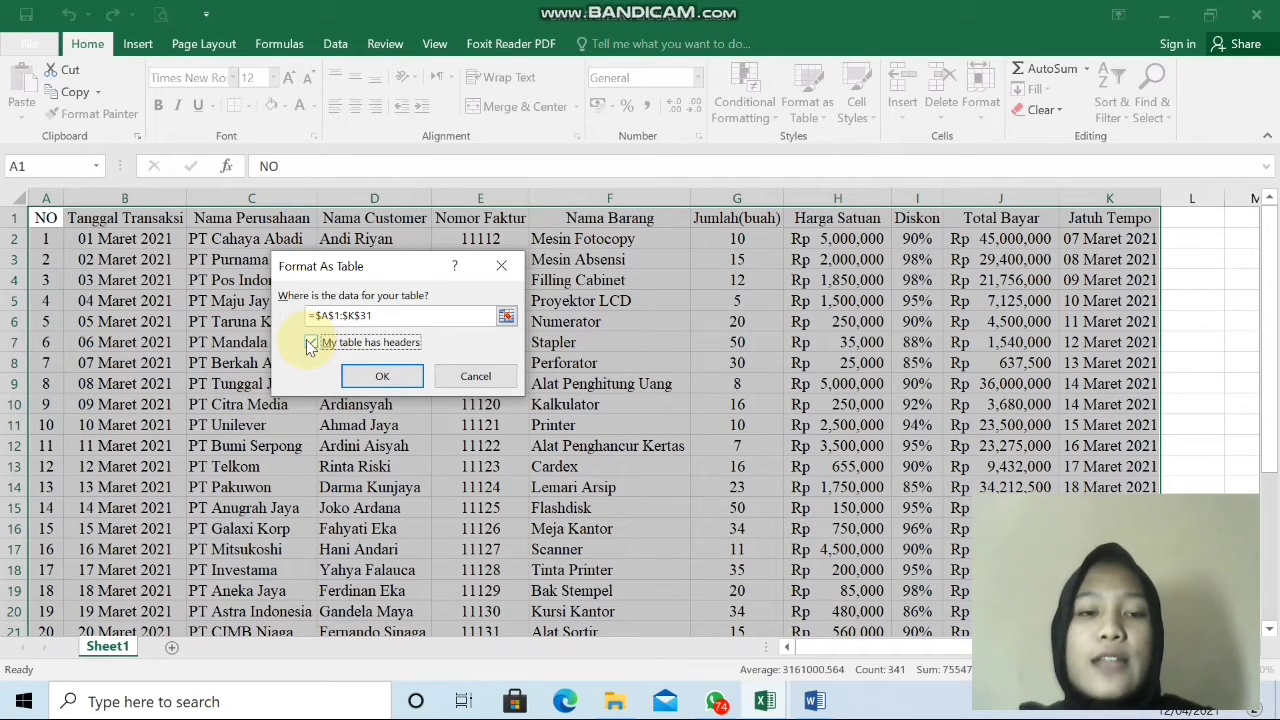
click(362, 382)
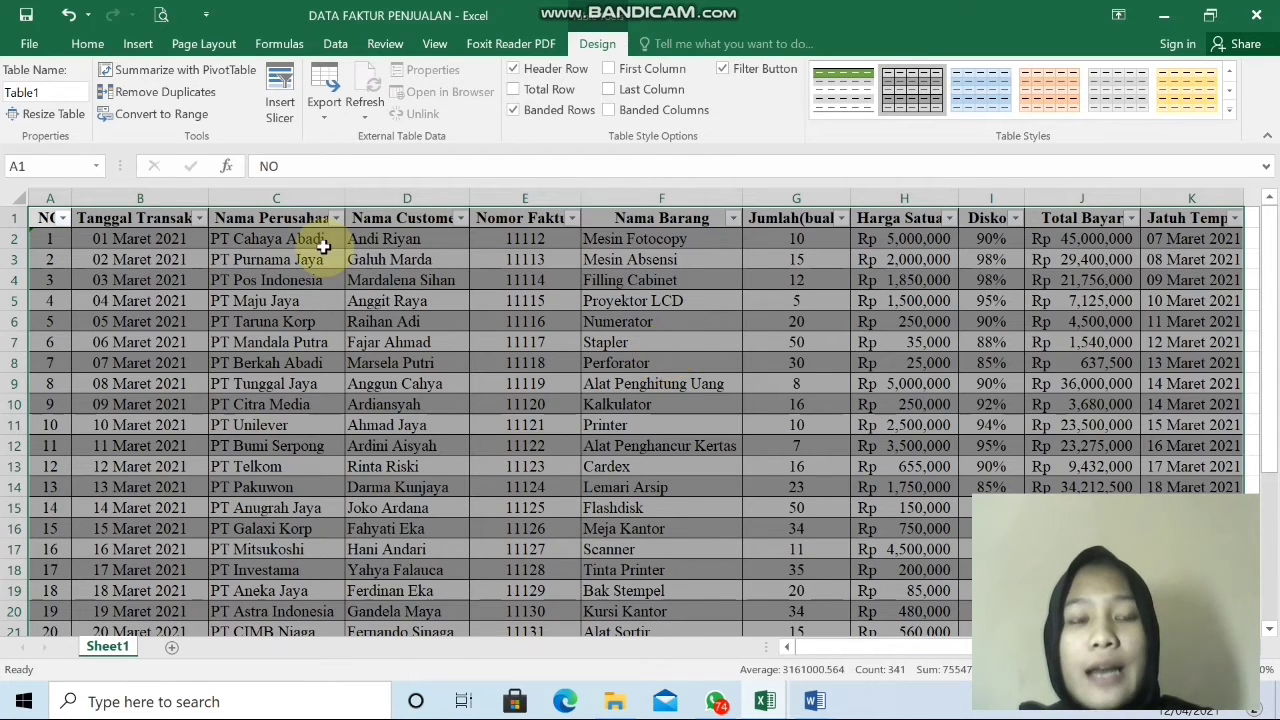
- Filter the table's NO column to show only records 2, 3 and 5
click(62, 222)
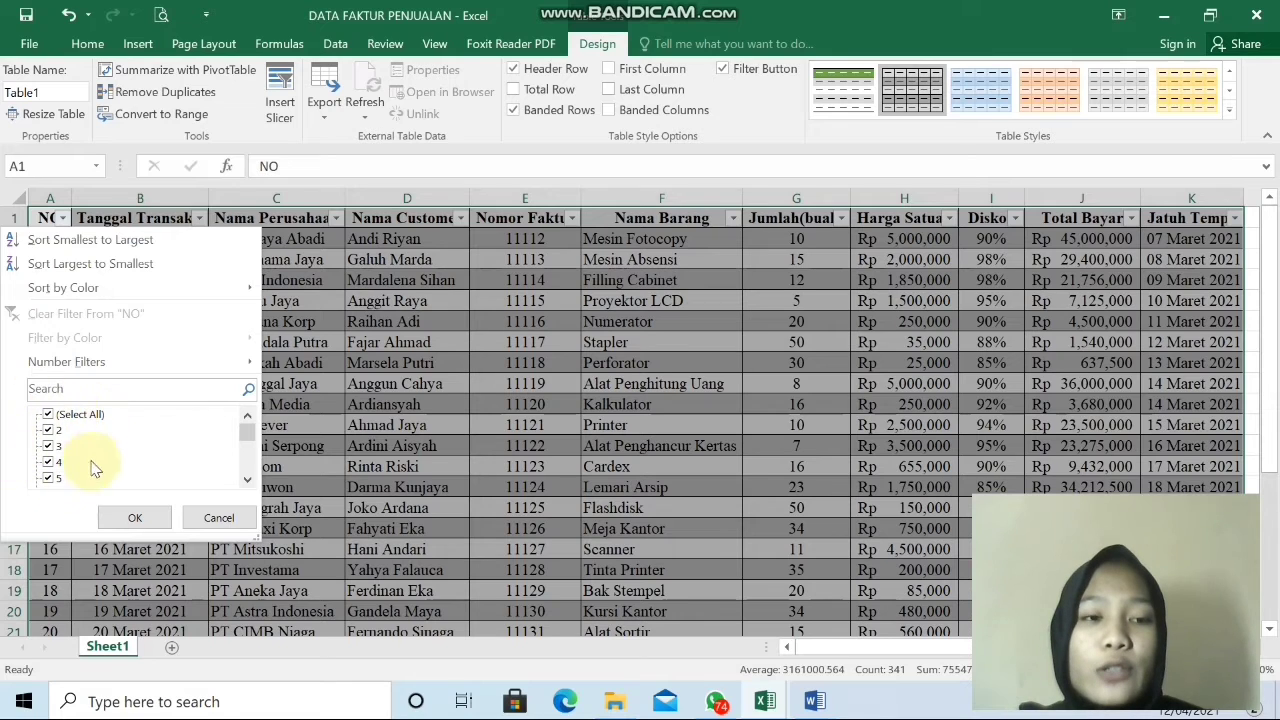
click(48, 416)
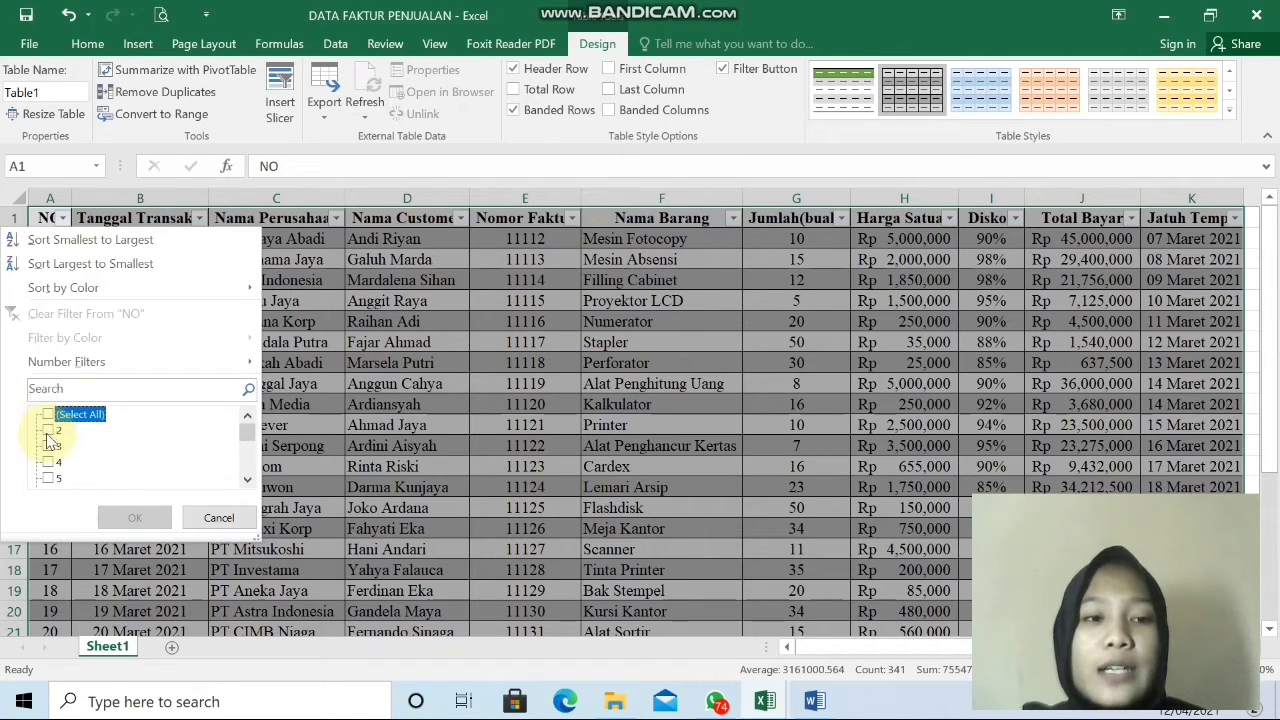
click(48, 431)
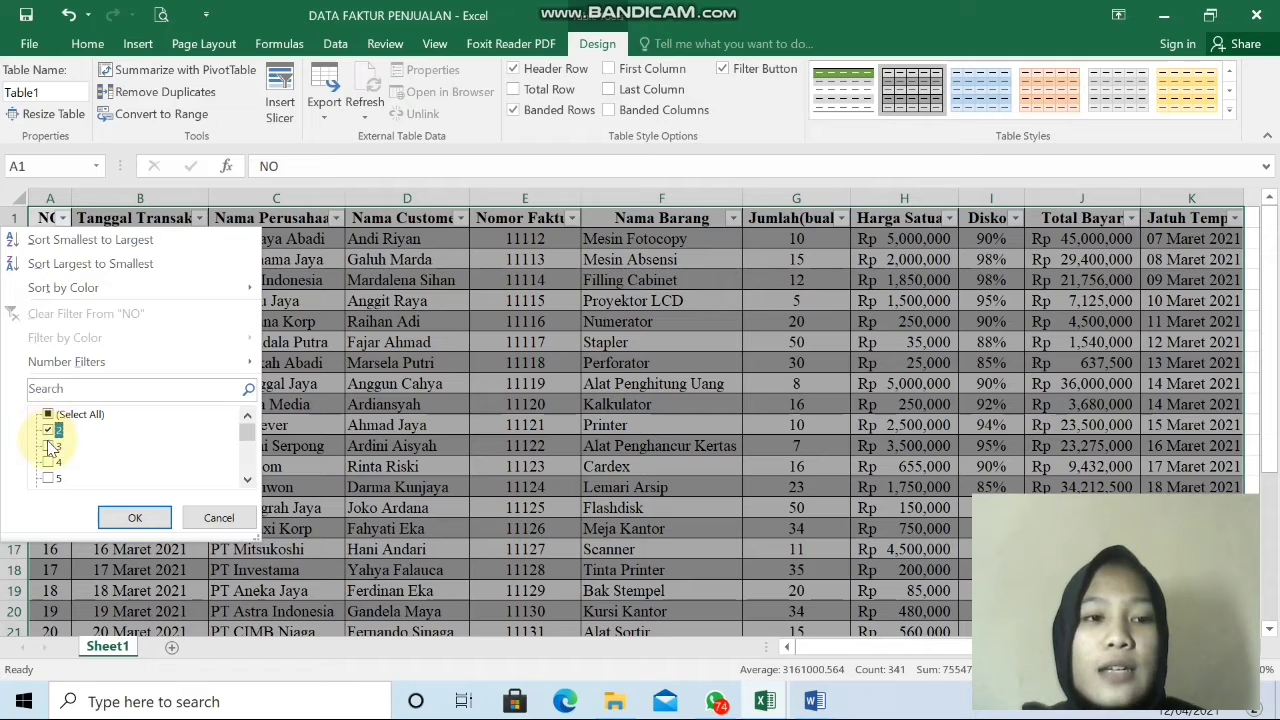
click(48, 446)
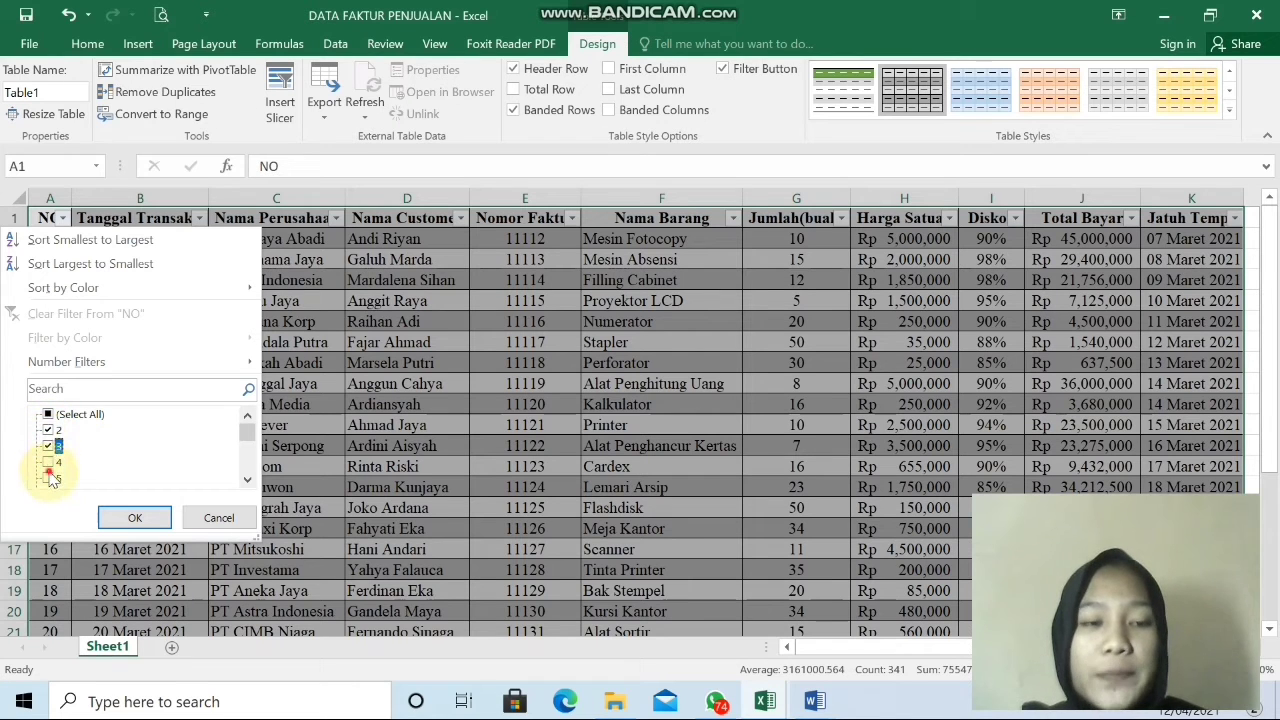
click(50, 478)
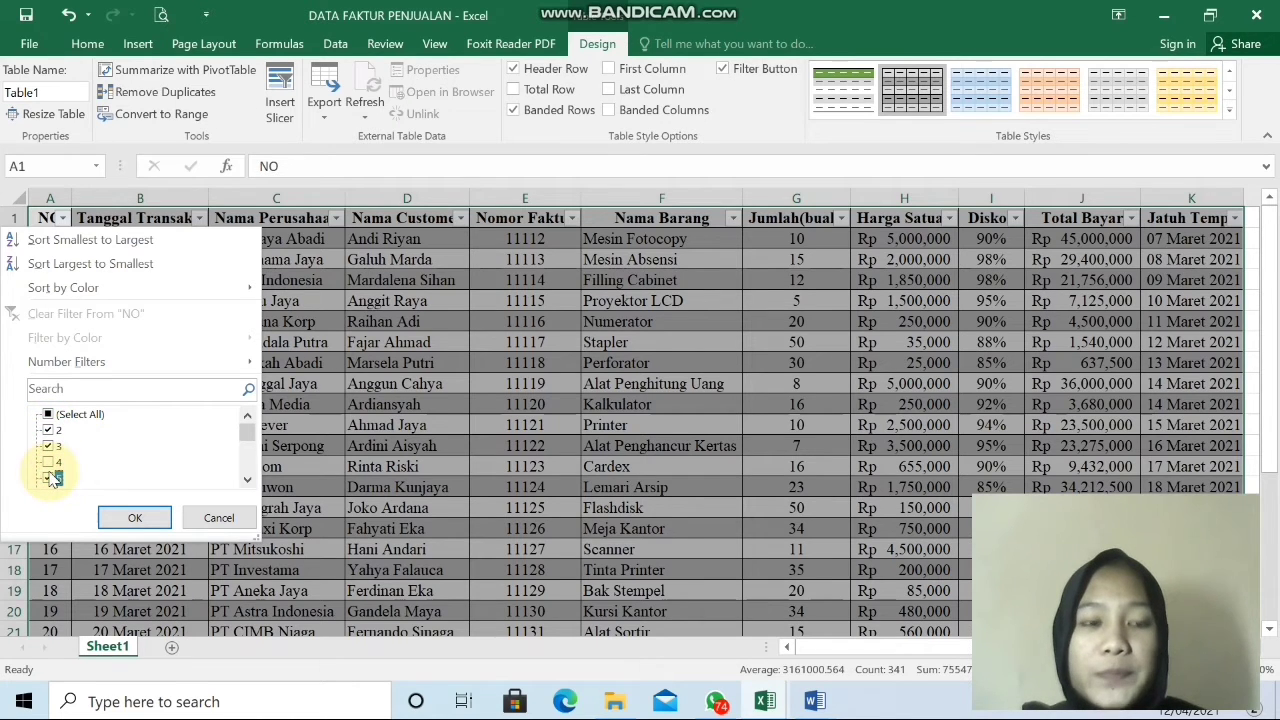
click(124, 513)
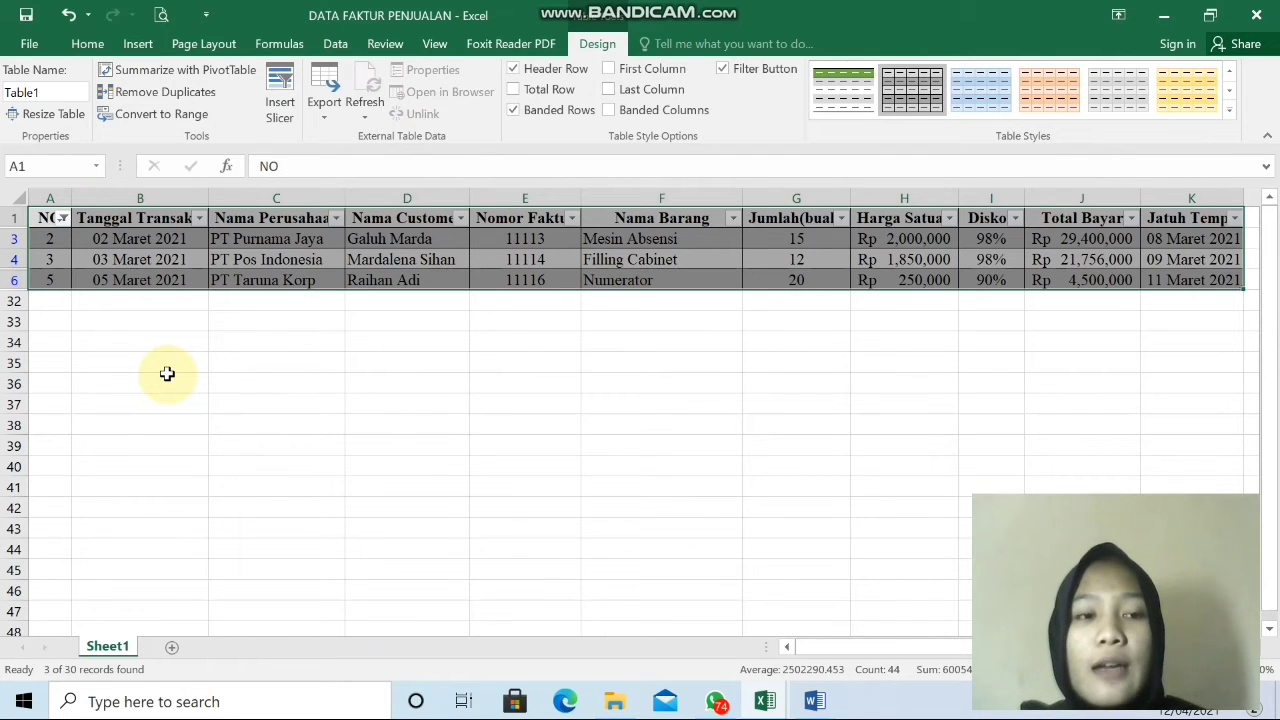
- Reselect all entries in the NO column's filter to show every invoice record
click(63, 220)
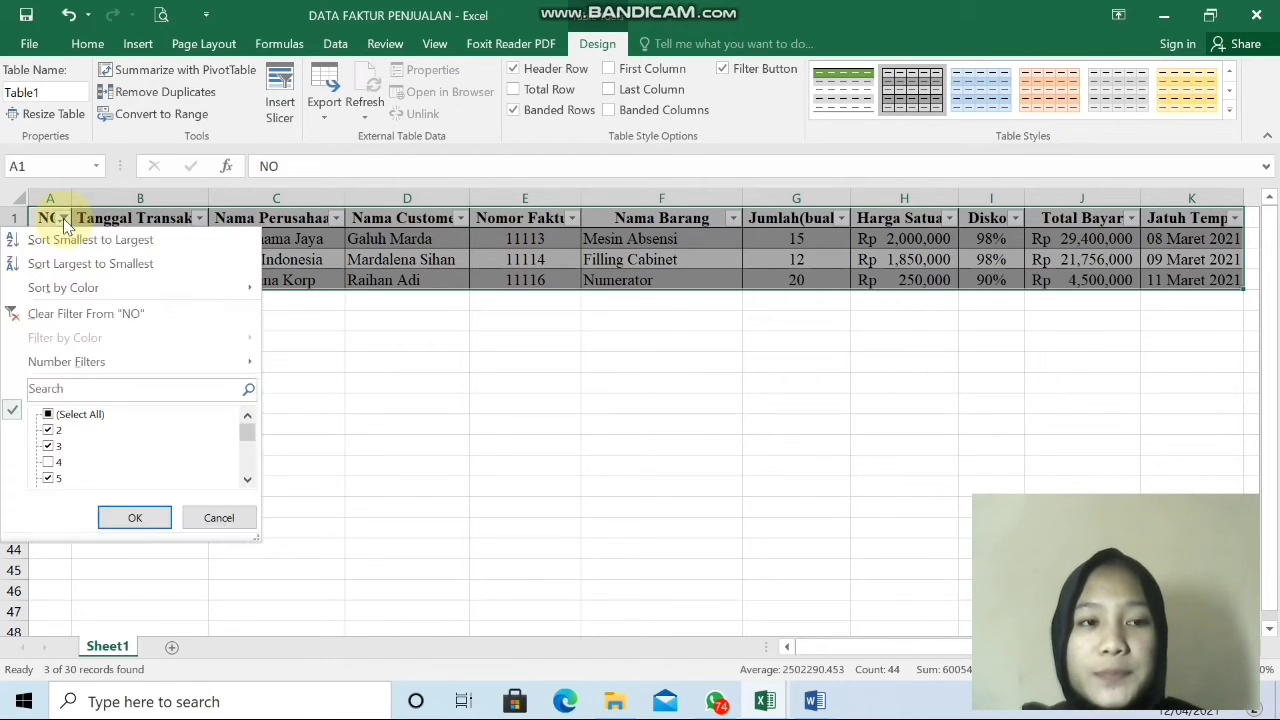
click(48, 418)
click(47, 416)
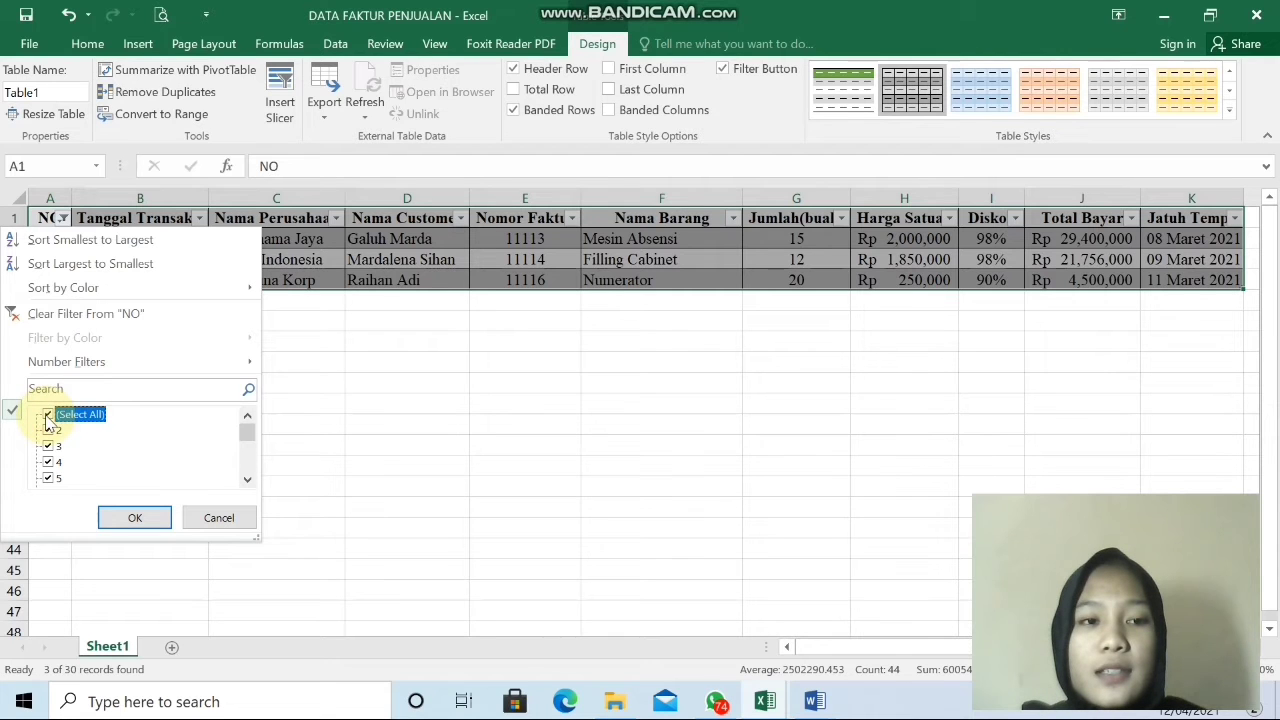
click(108, 520)
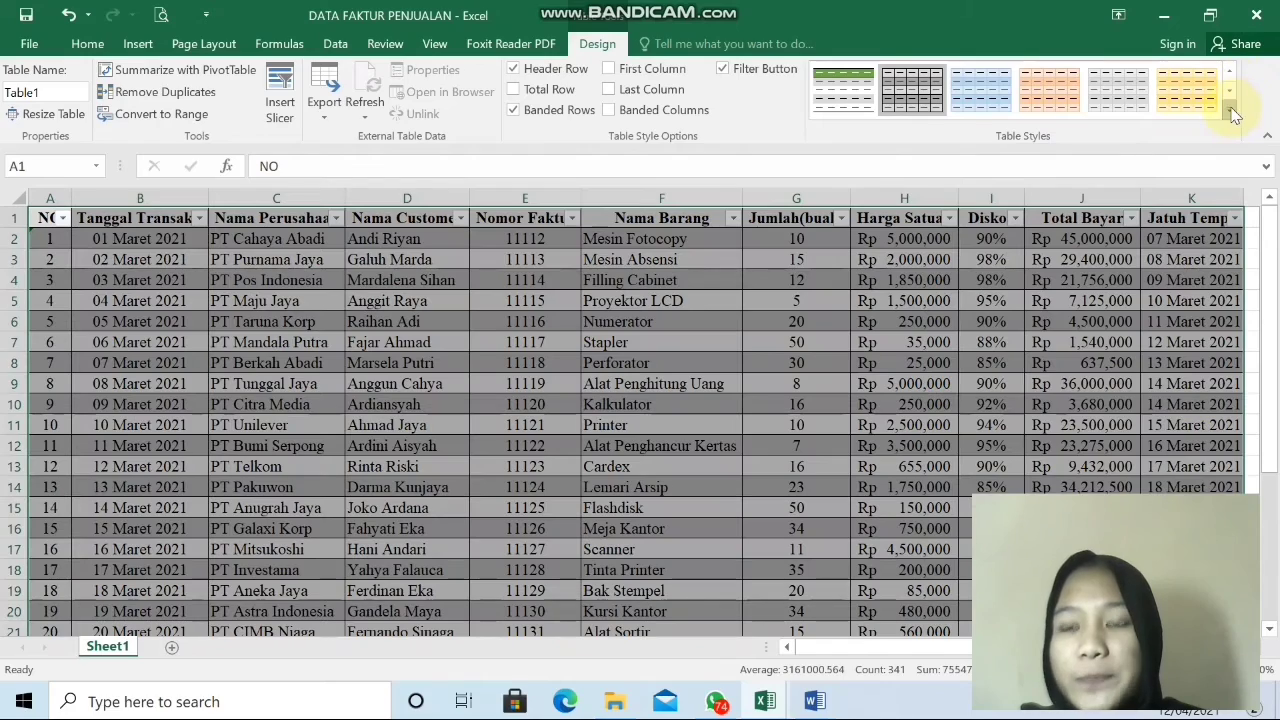
- Change the invoice table's style to the orange banded Medium style in the second Medium row
click(1231, 112)
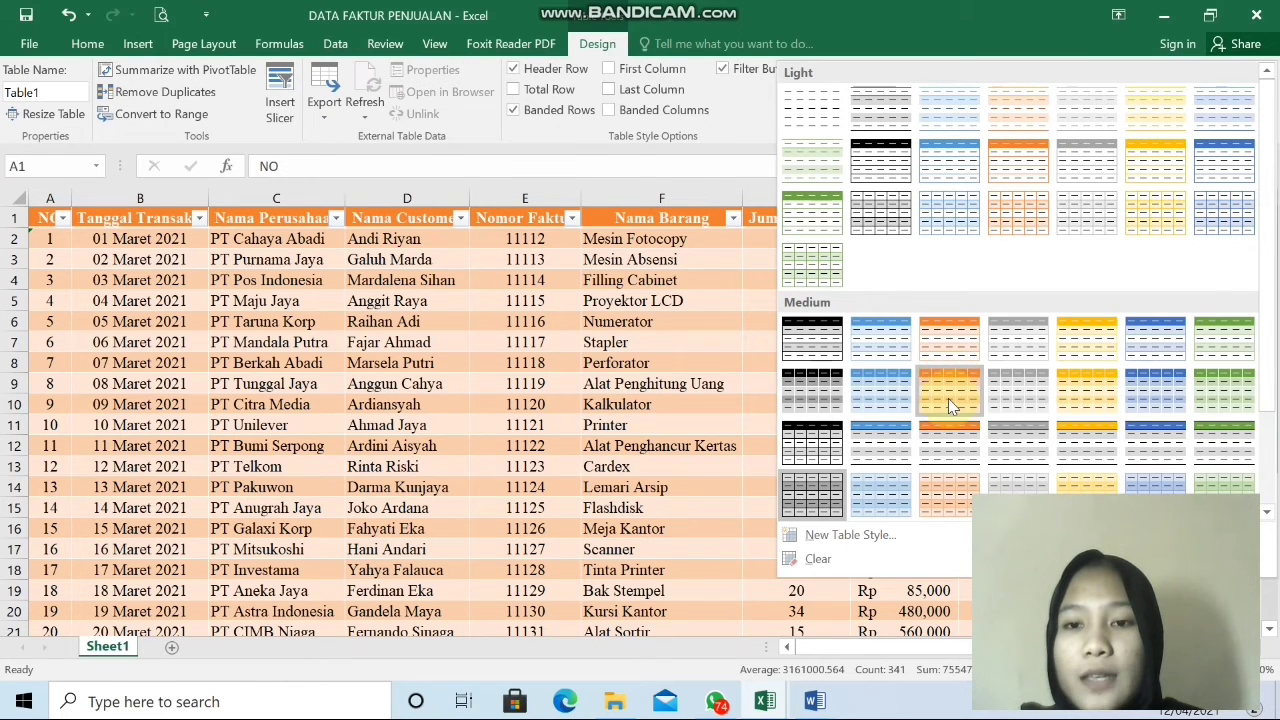
click(946, 393)
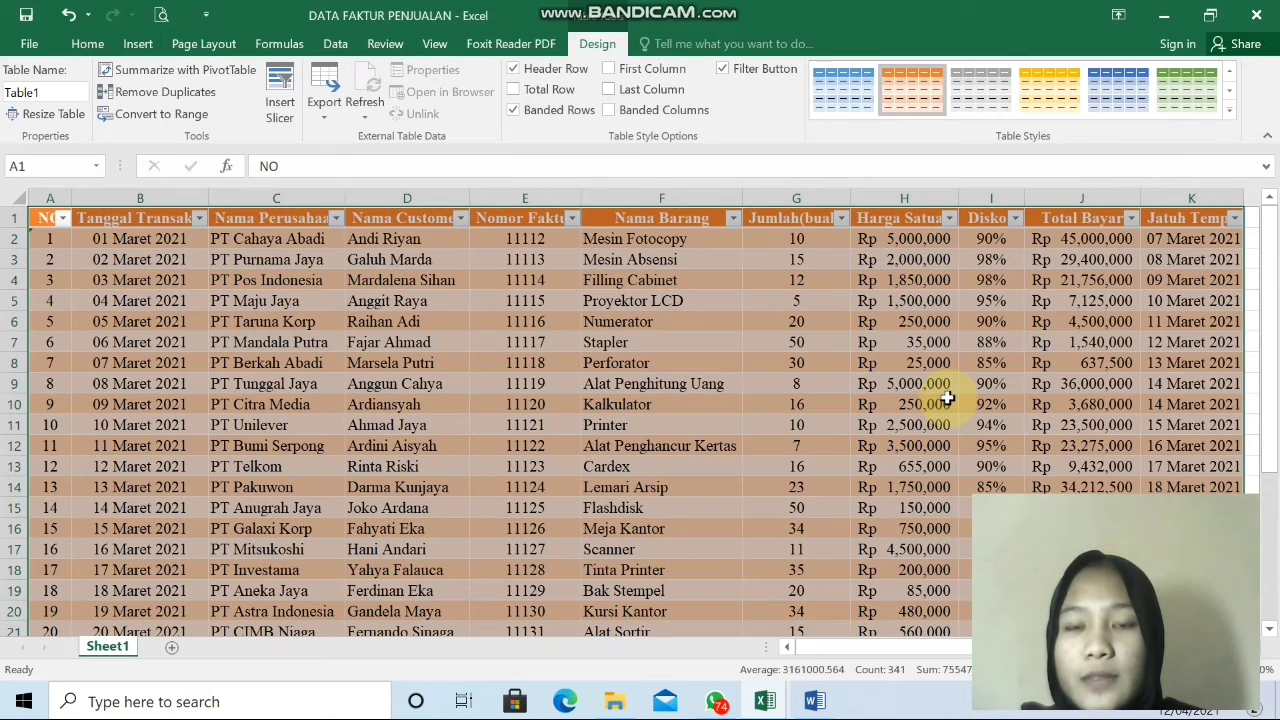
click(694, 345)
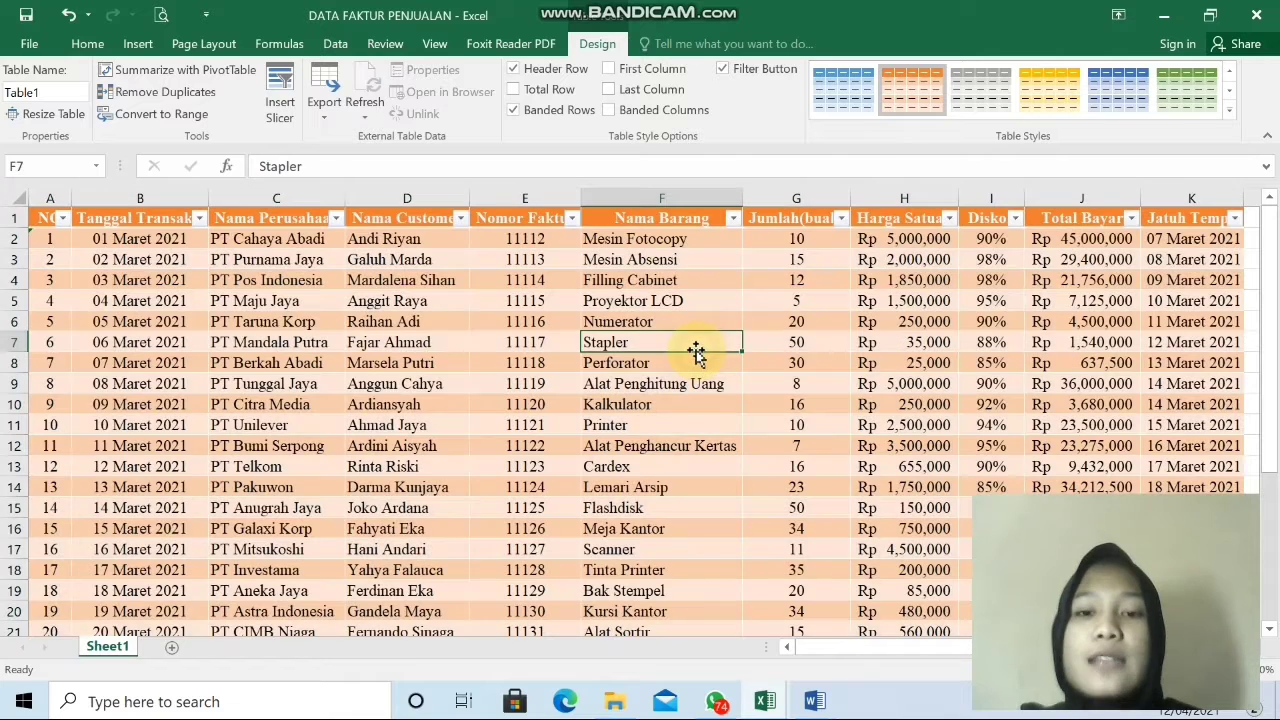
- Go through the invoice table's column headers one by one, starting from NO in A1
click(46, 217)
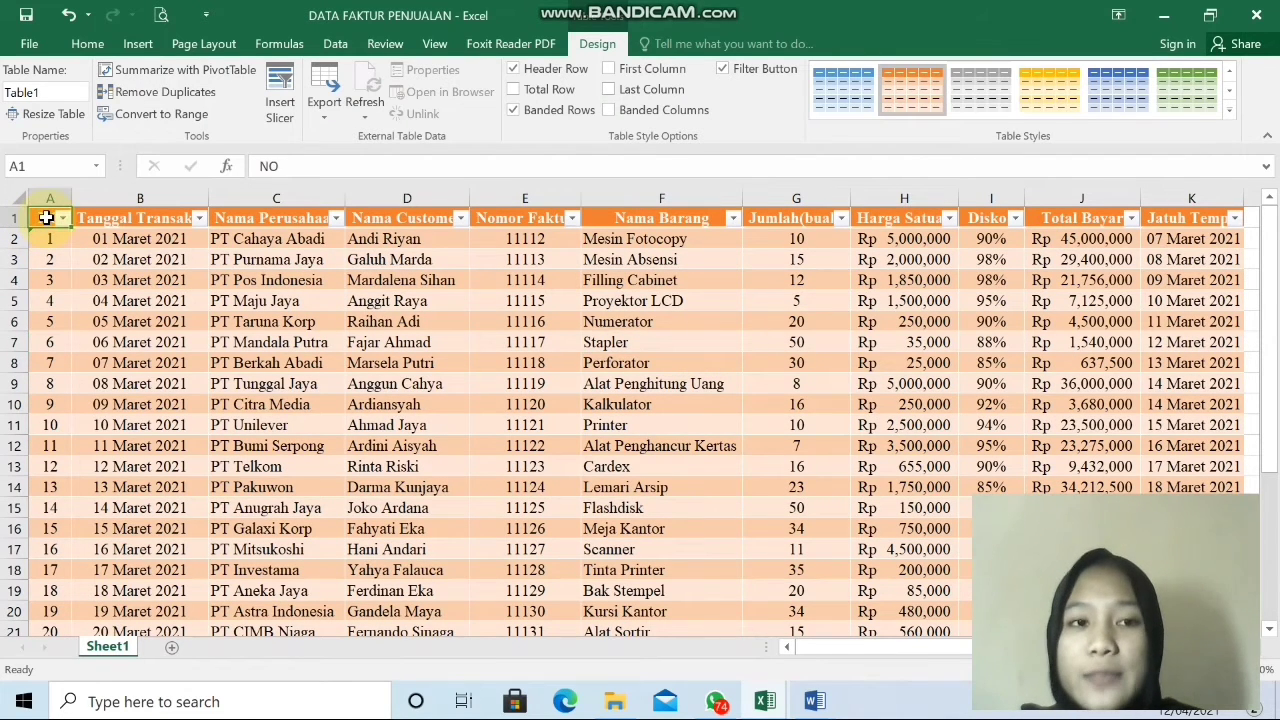
key(Right)
key(Right)
key(Right)
key(Right)
key(Right)
key(Right)
key(Right)
key(Right)
key(Right)
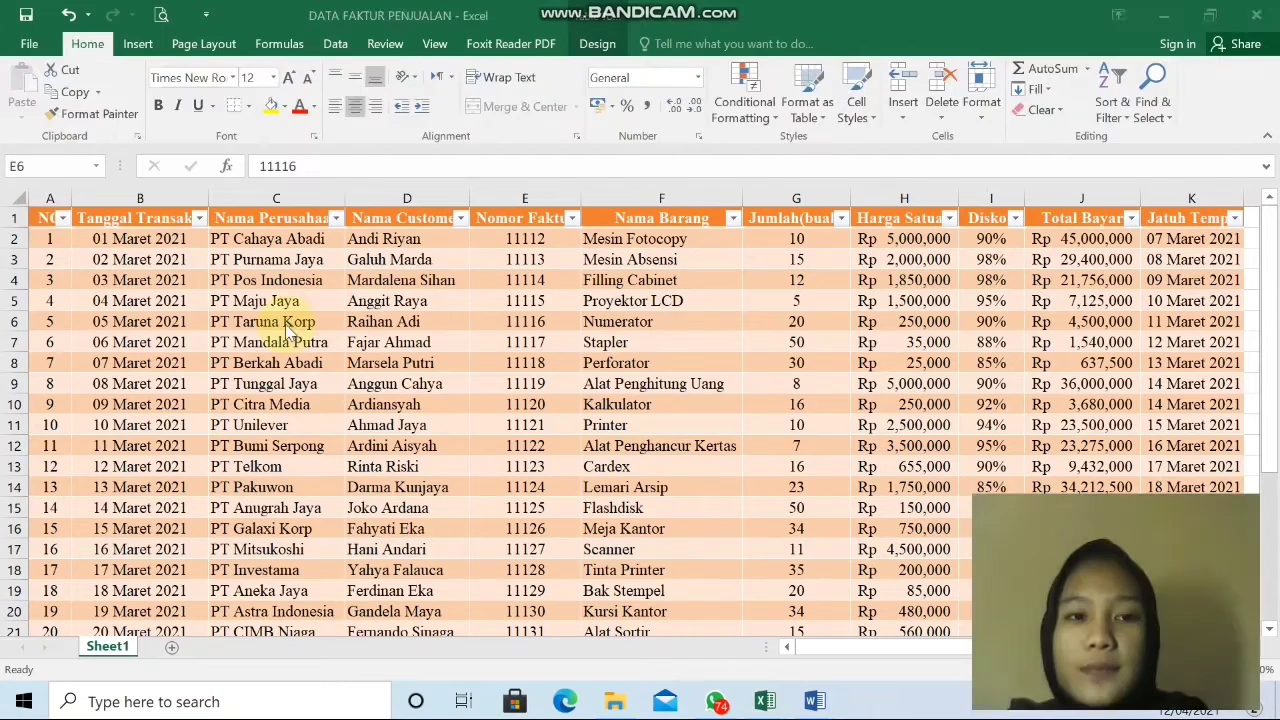
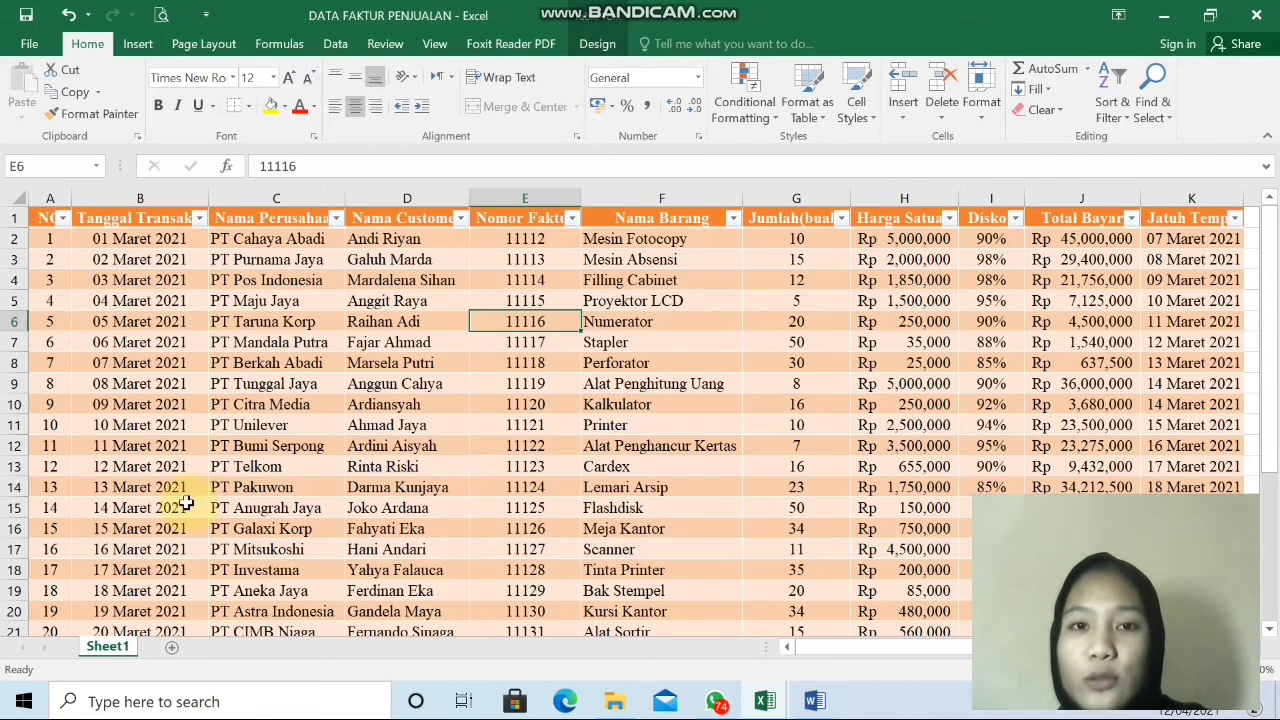
- Open the Word document FAKTUR PENJUALAN from New Volume (D:), declining to run its SQL command
click(606, 706)
click(606, 706)
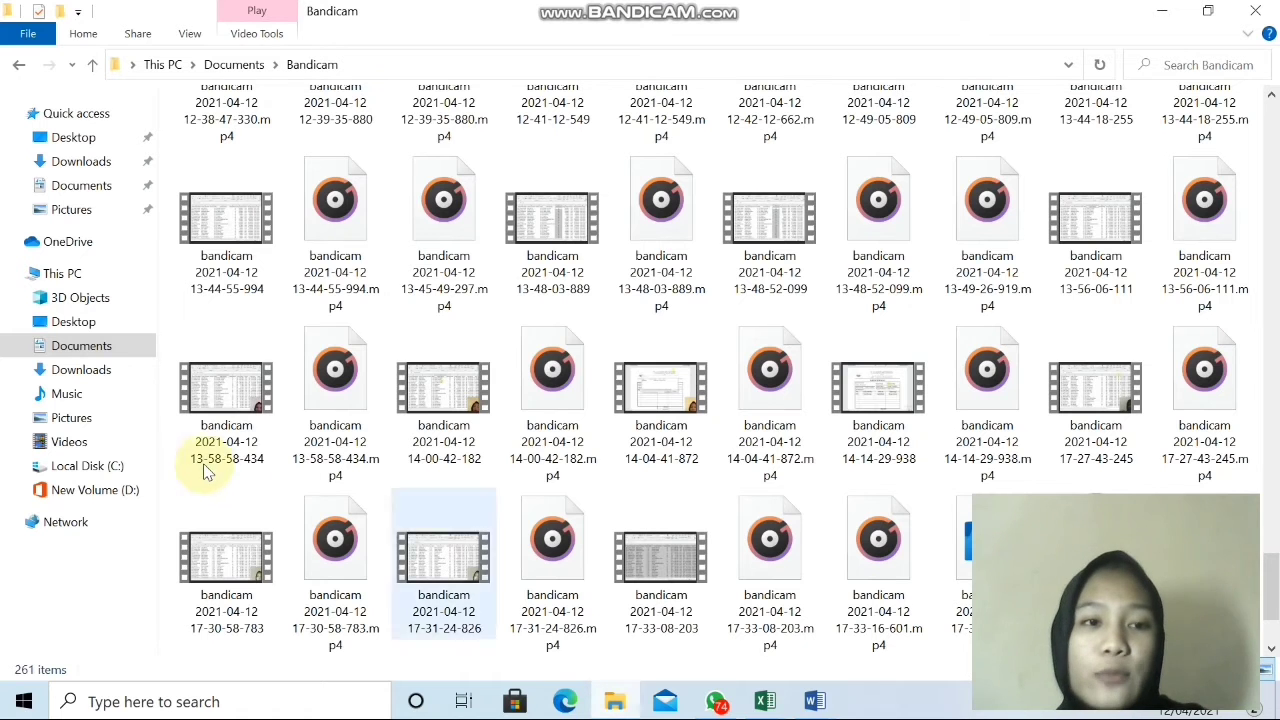
click(128, 492)
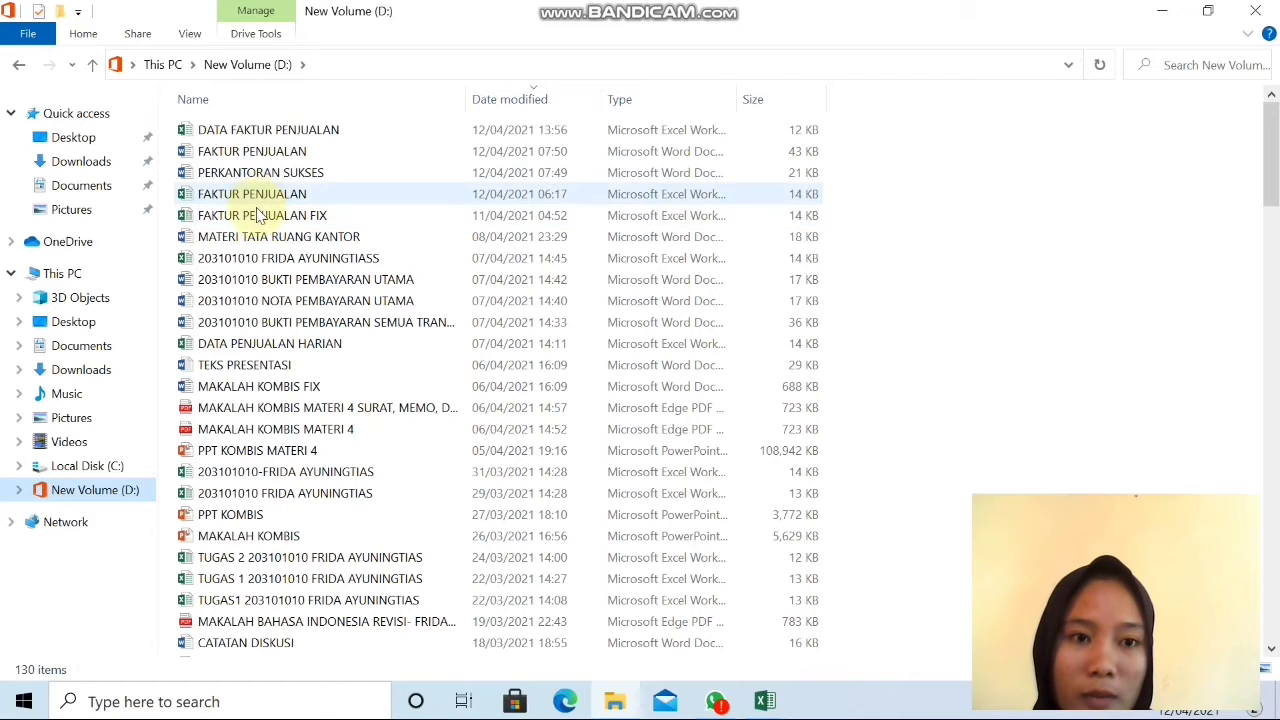
click(255, 153)
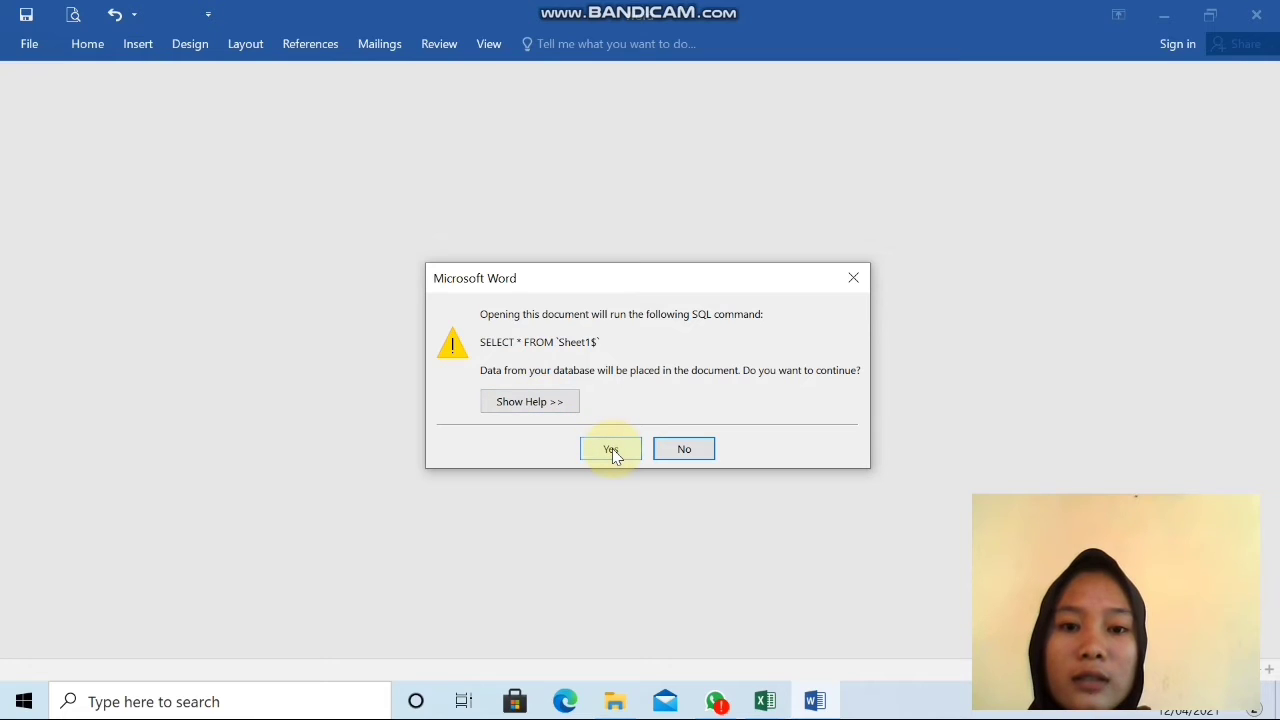
click(661, 454)
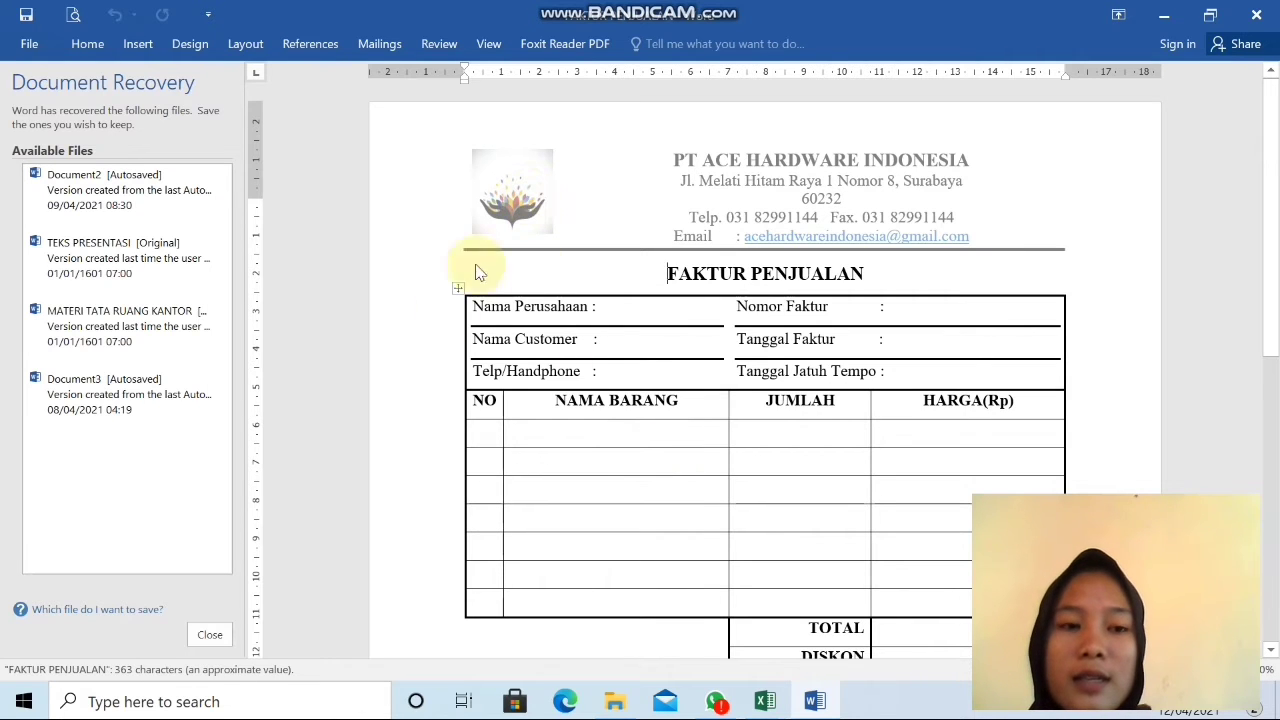
- Close Document Recovery, choosing to view the recovered files later
click(209, 636)
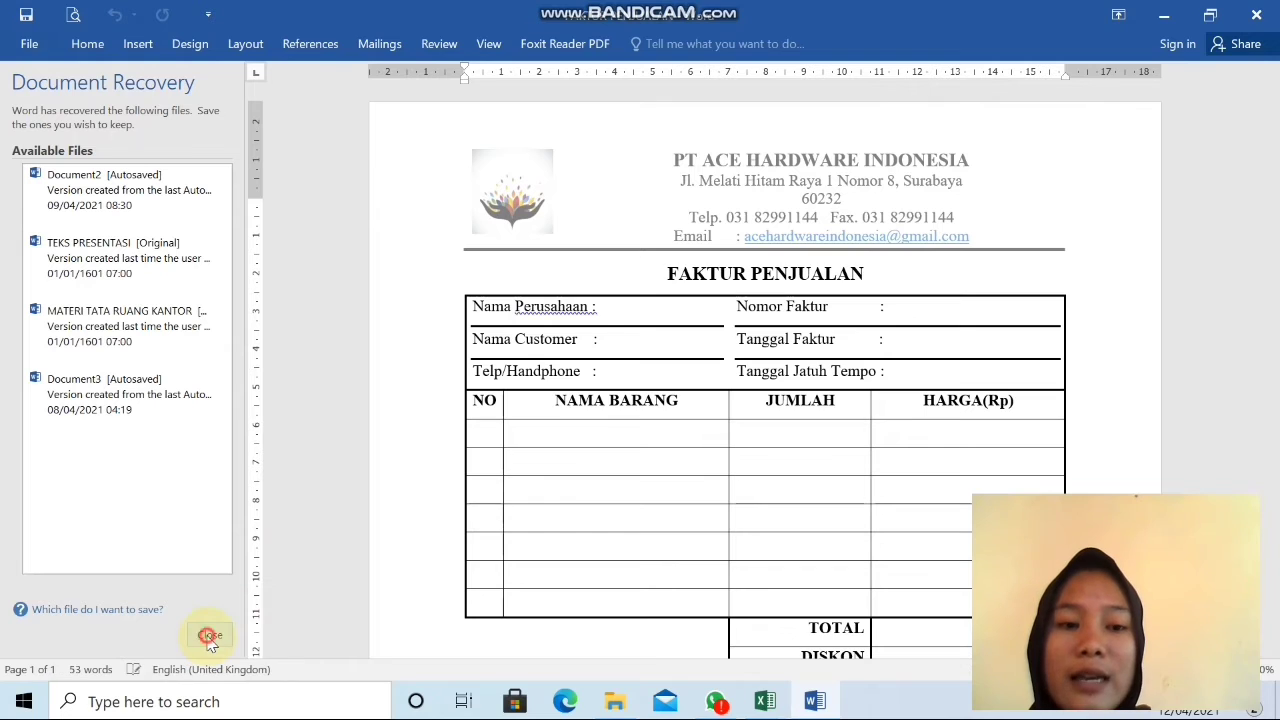
click(210, 642)
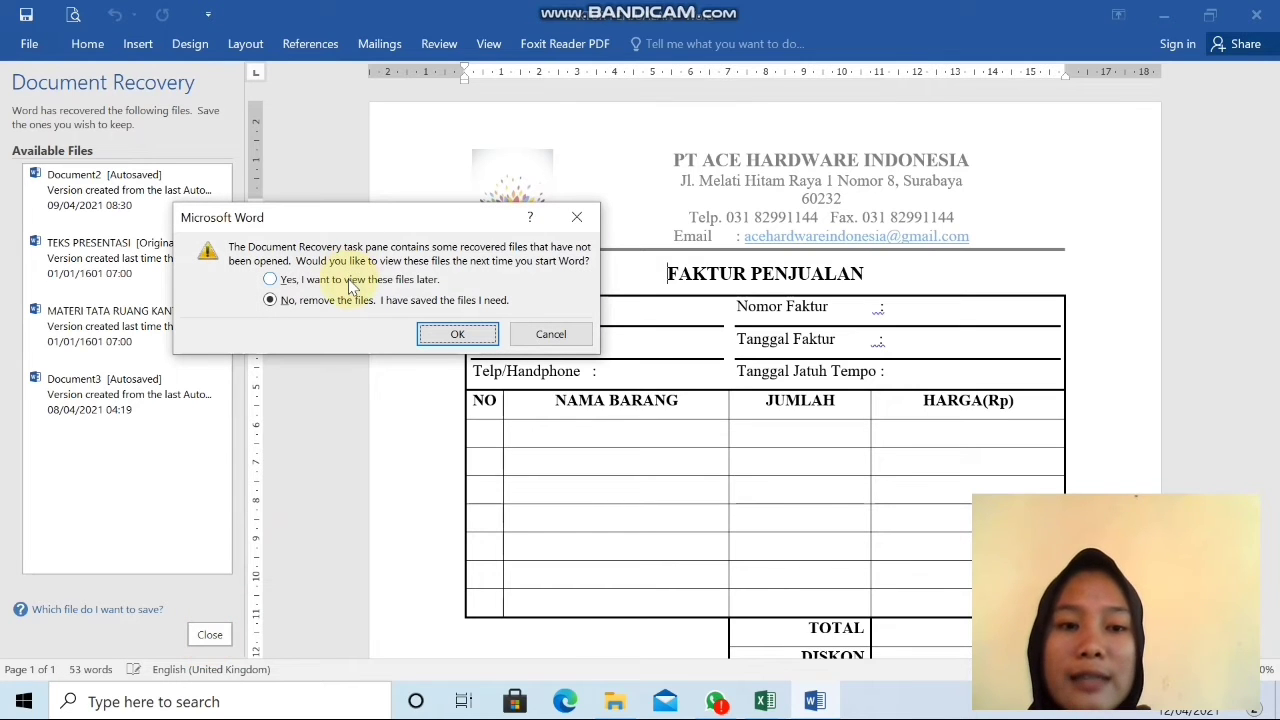
click(344, 279)
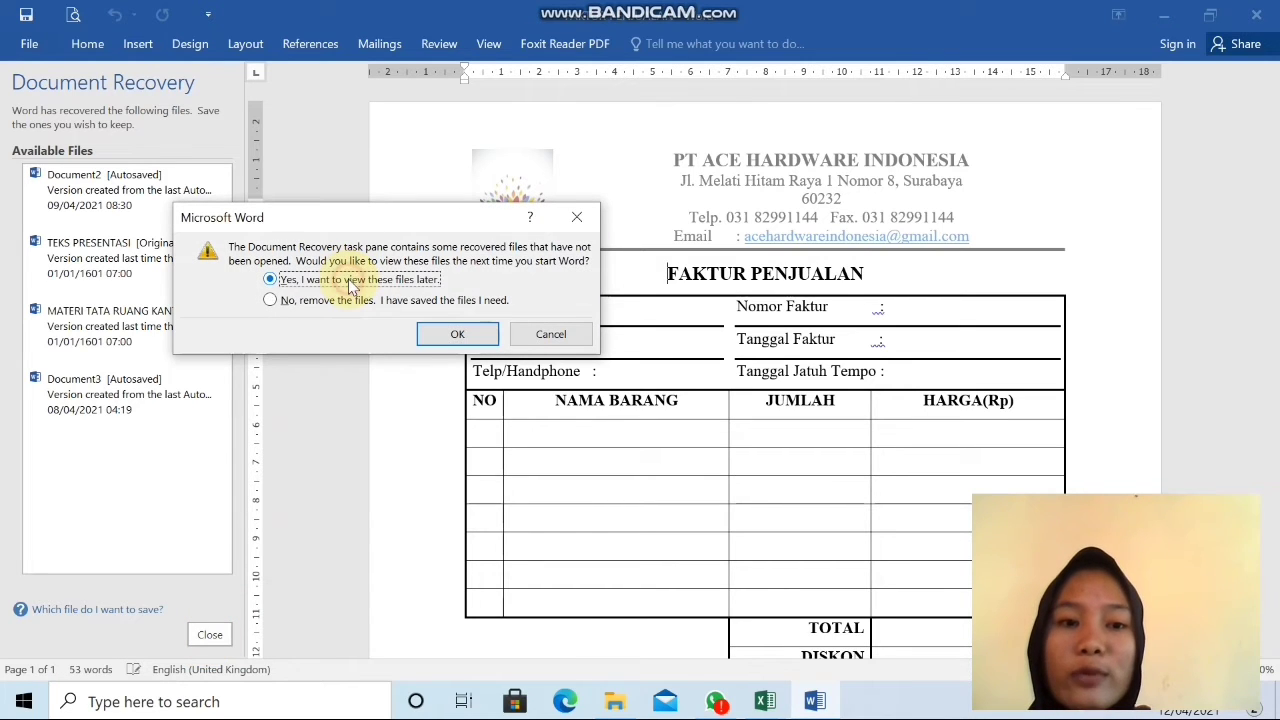
click(456, 336)
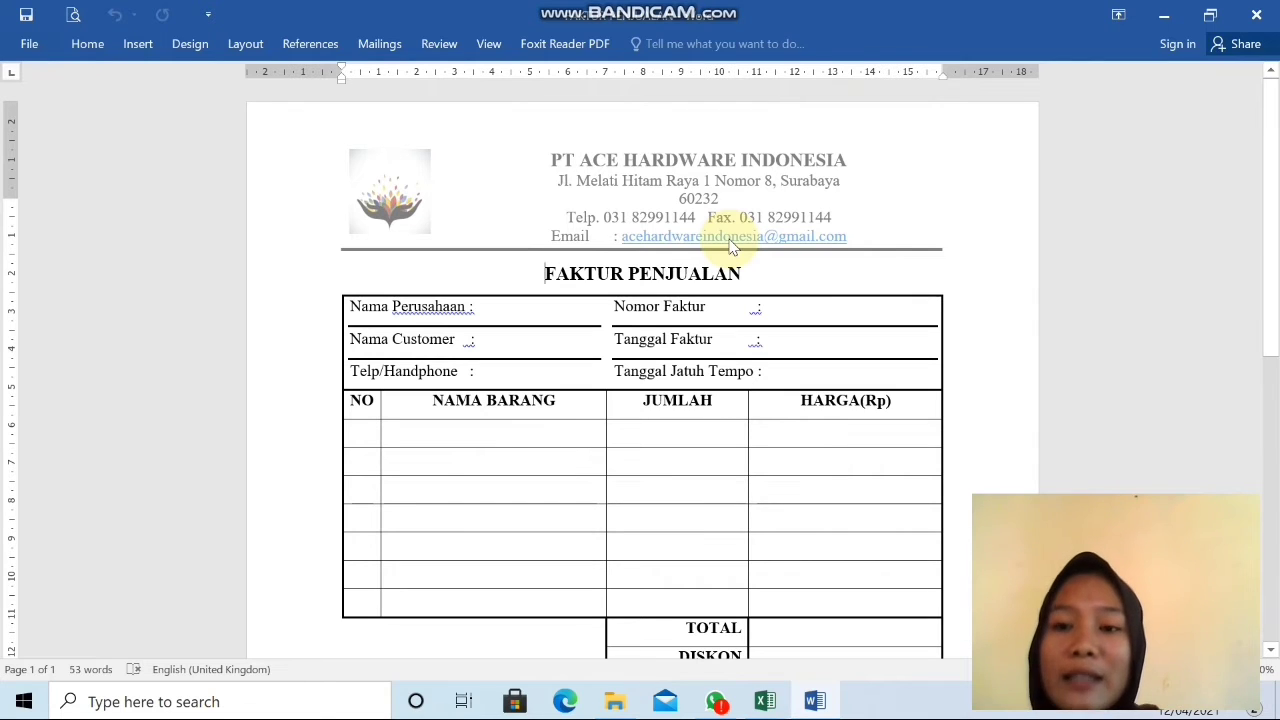
- Start a mail merge of the Letters type for the sales invoice form
click(379, 44)
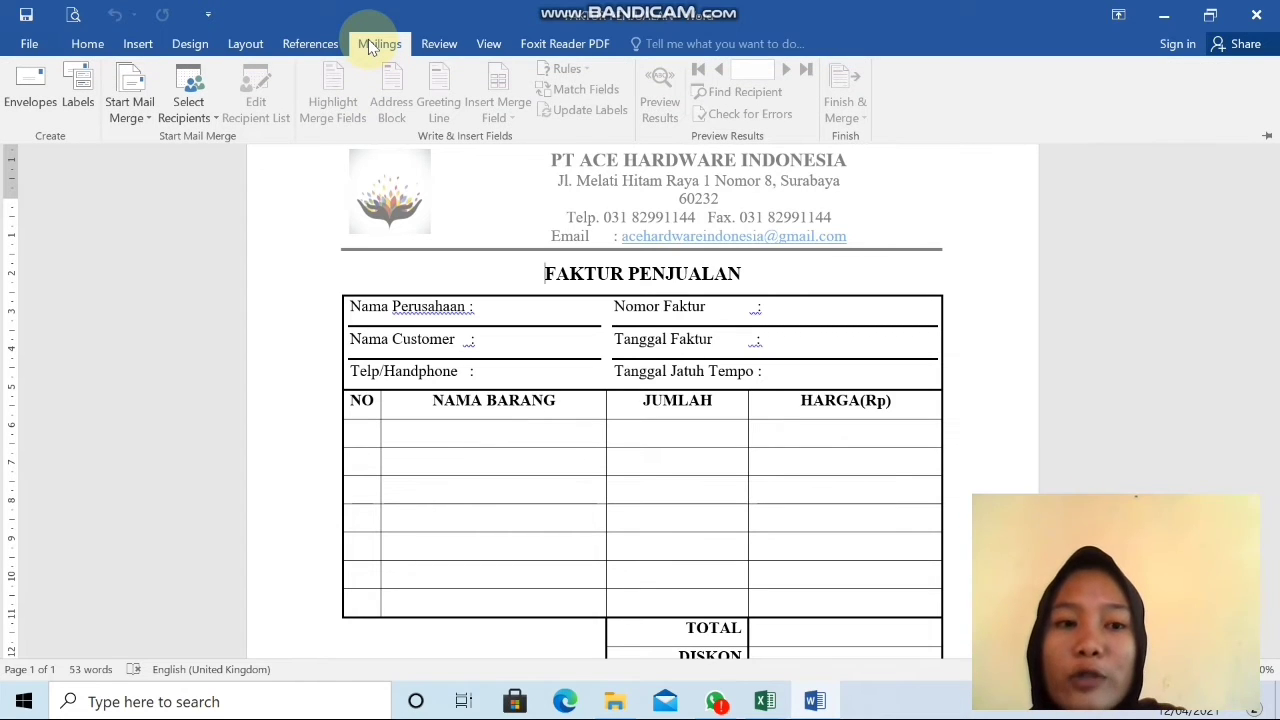
click(152, 120)
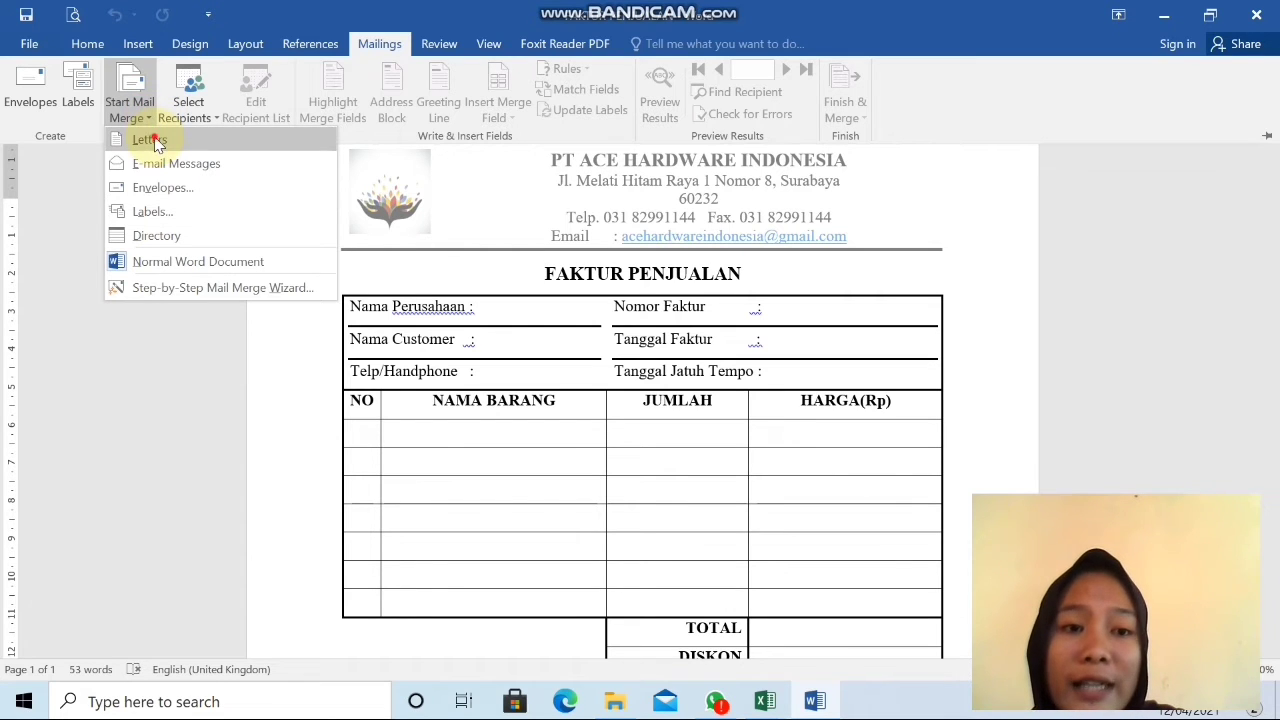
click(154, 136)
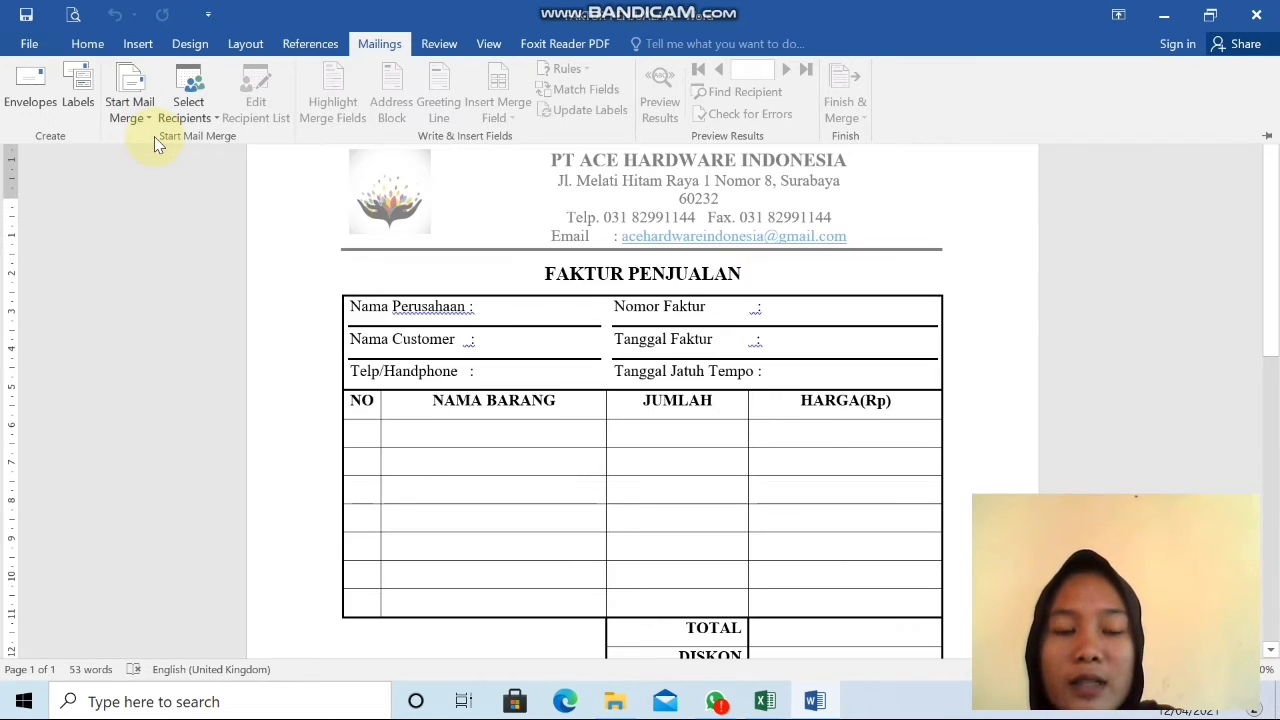
- Use the existing workbook DATA FAKTUR PENJUALAN on New Volume (D:) as the recipient list, choosing Sheet1$ with its first row as column headers
click(212, 120)
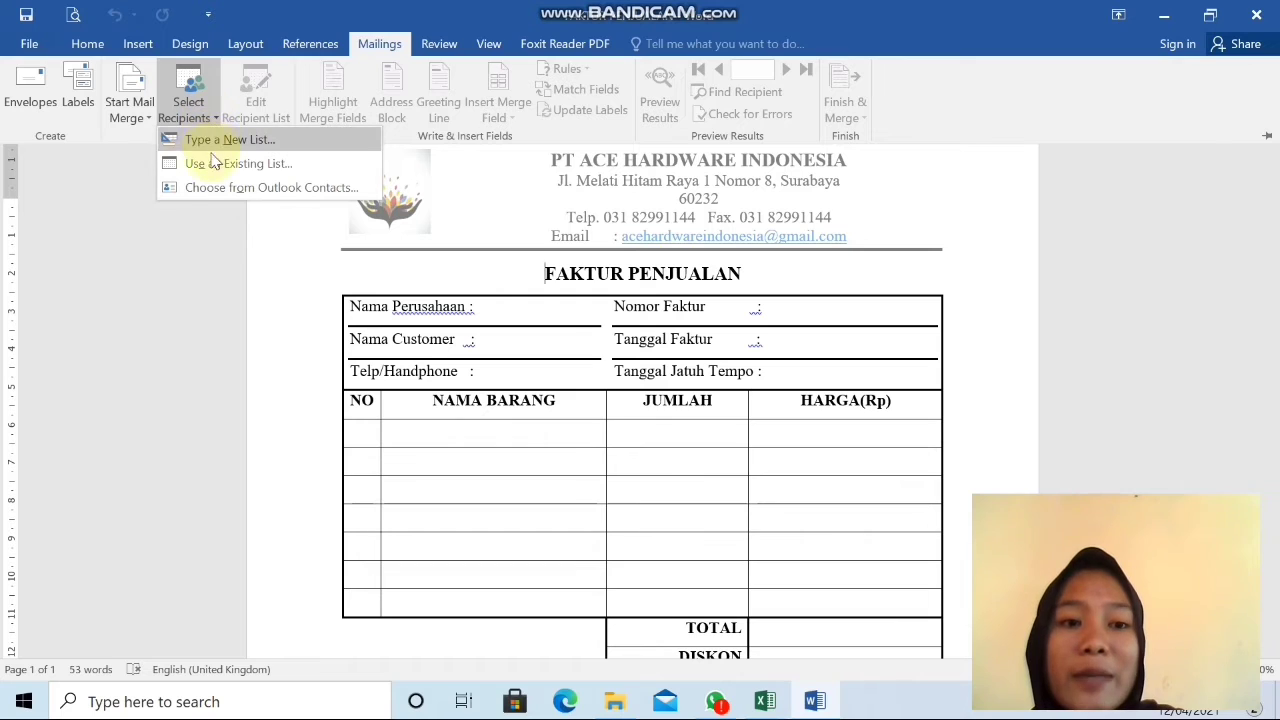
click(212, 168)
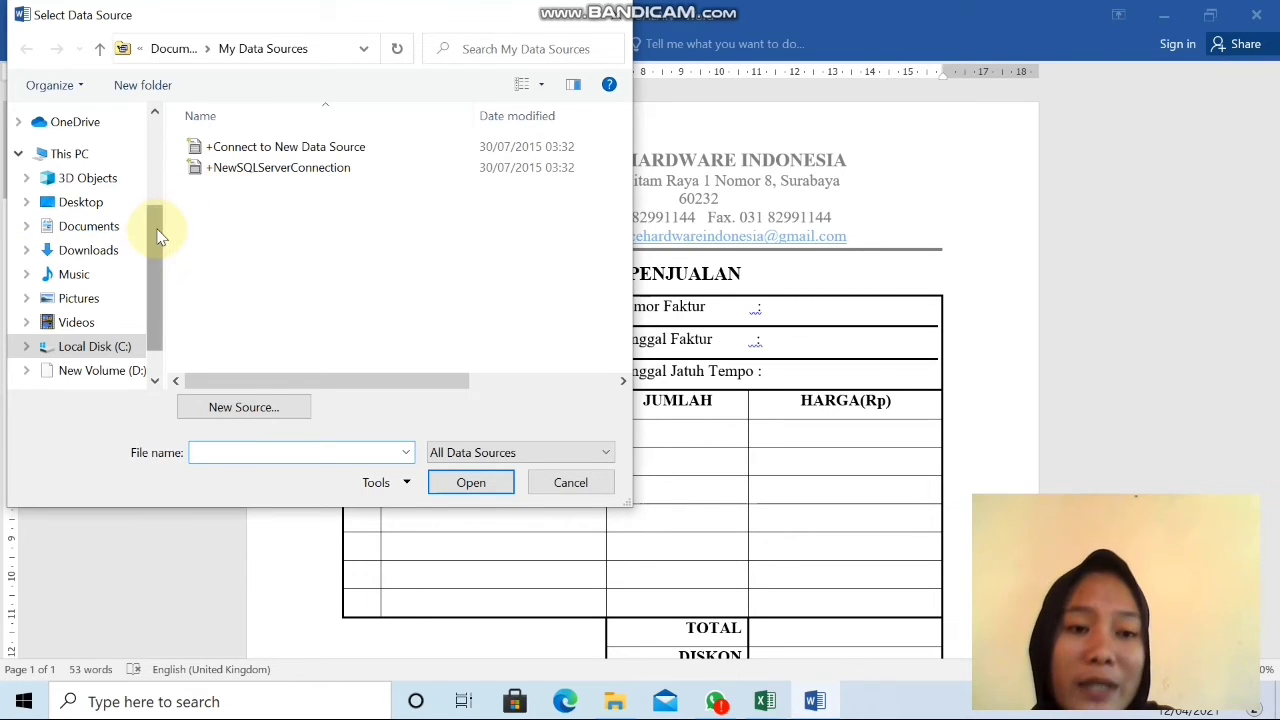
scroll(157, 262, down, 1)
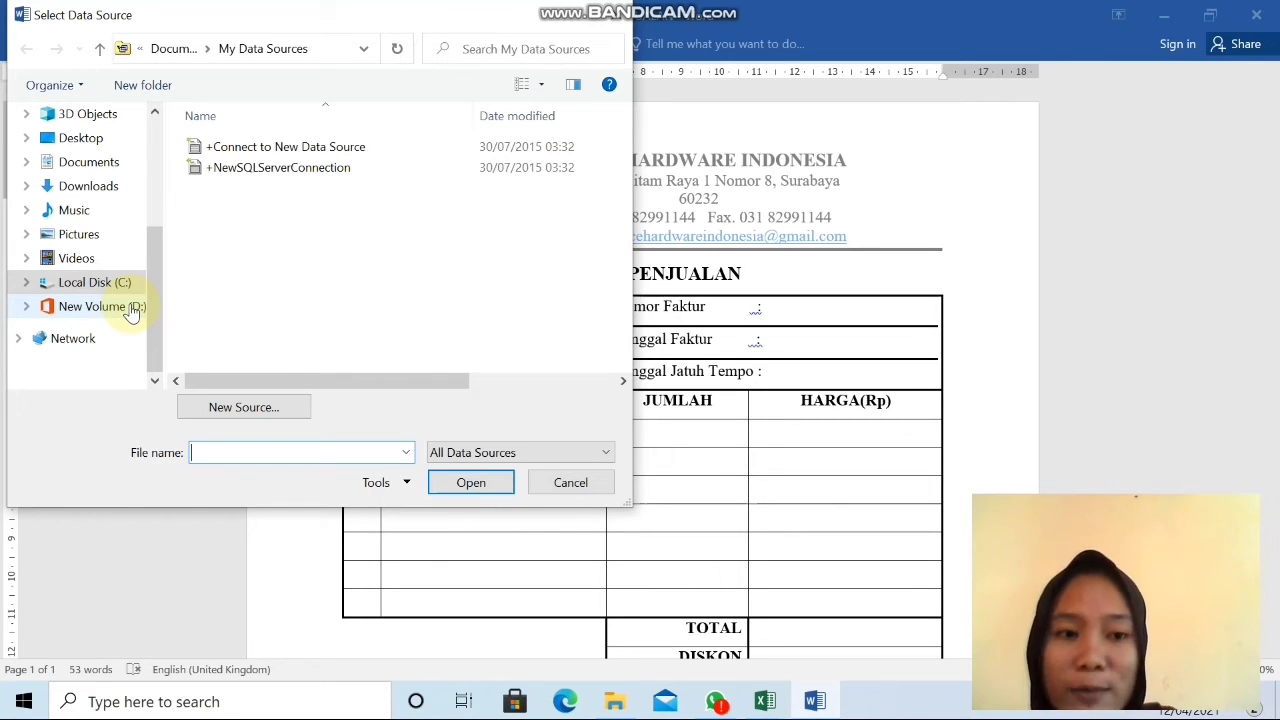
click(131, 313)
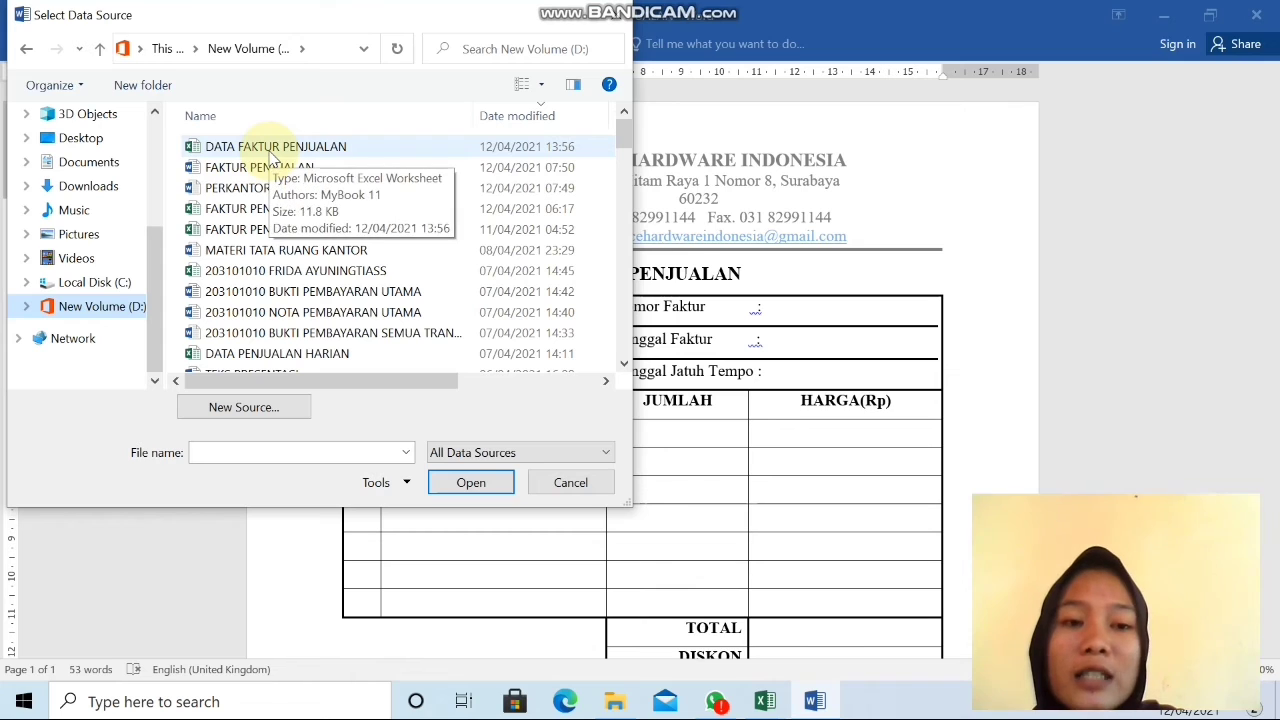
click(270, 150)
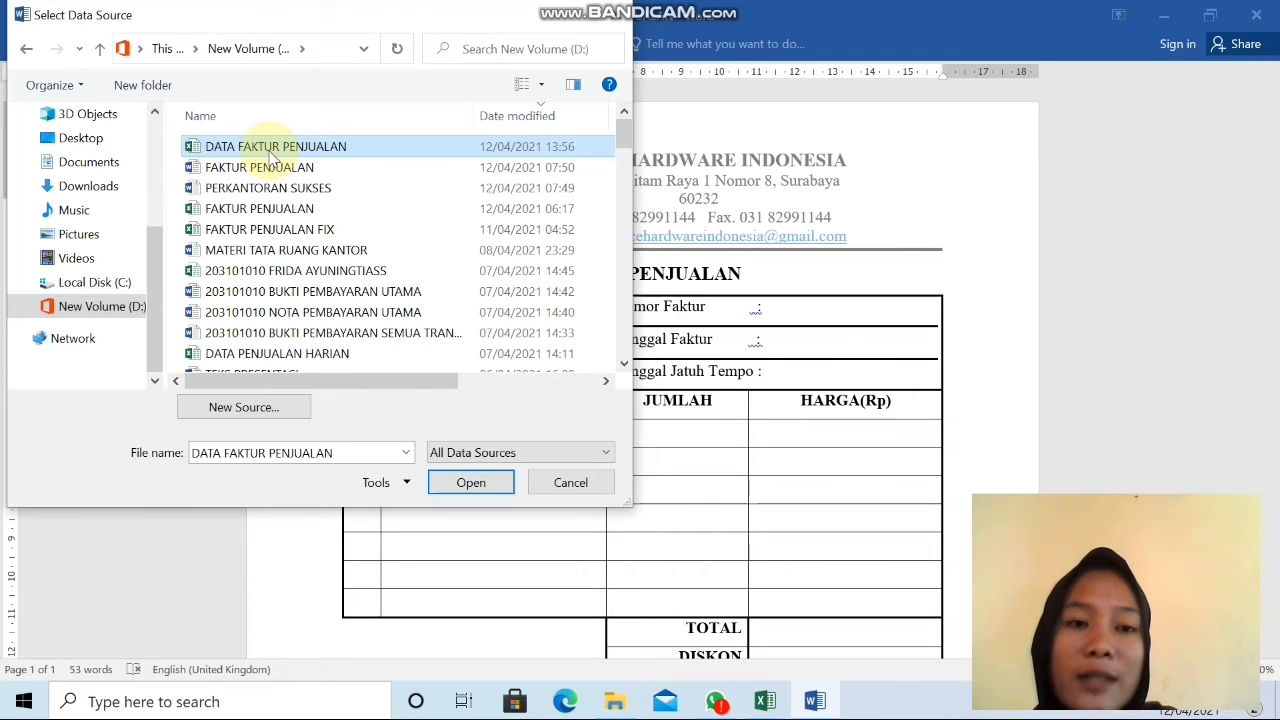
click(268, 152)
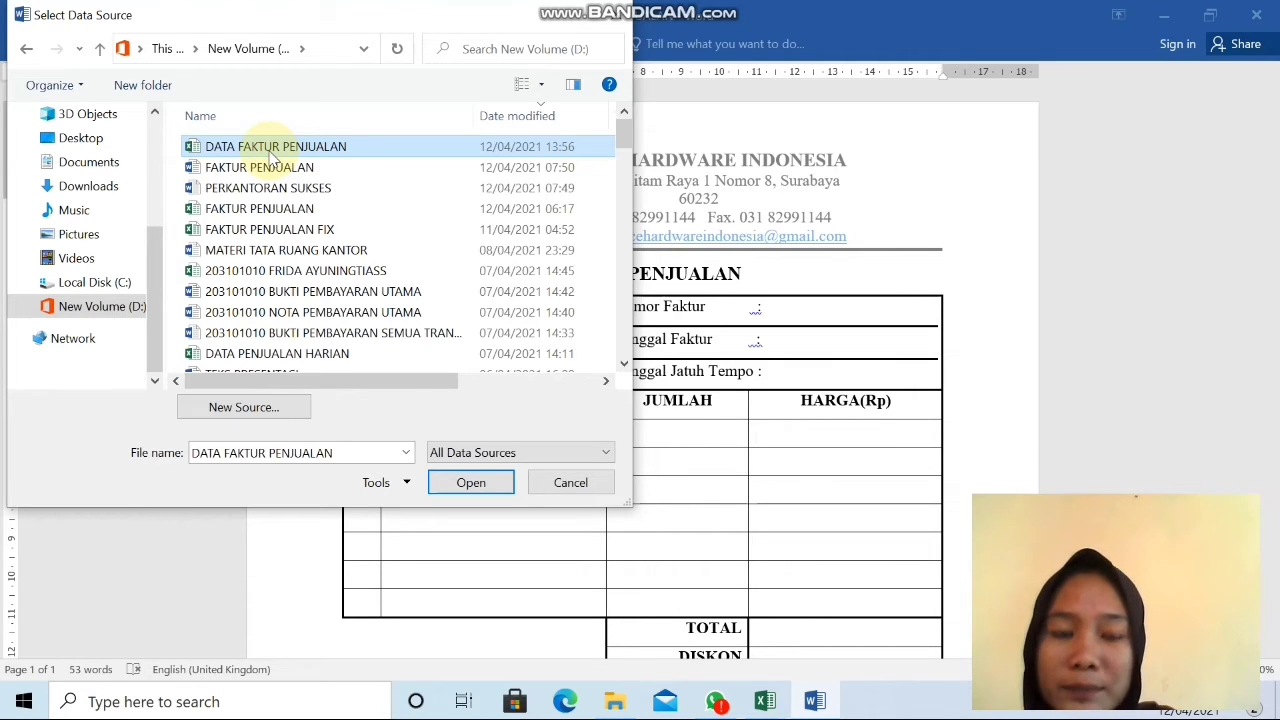
double_click(269, 153)
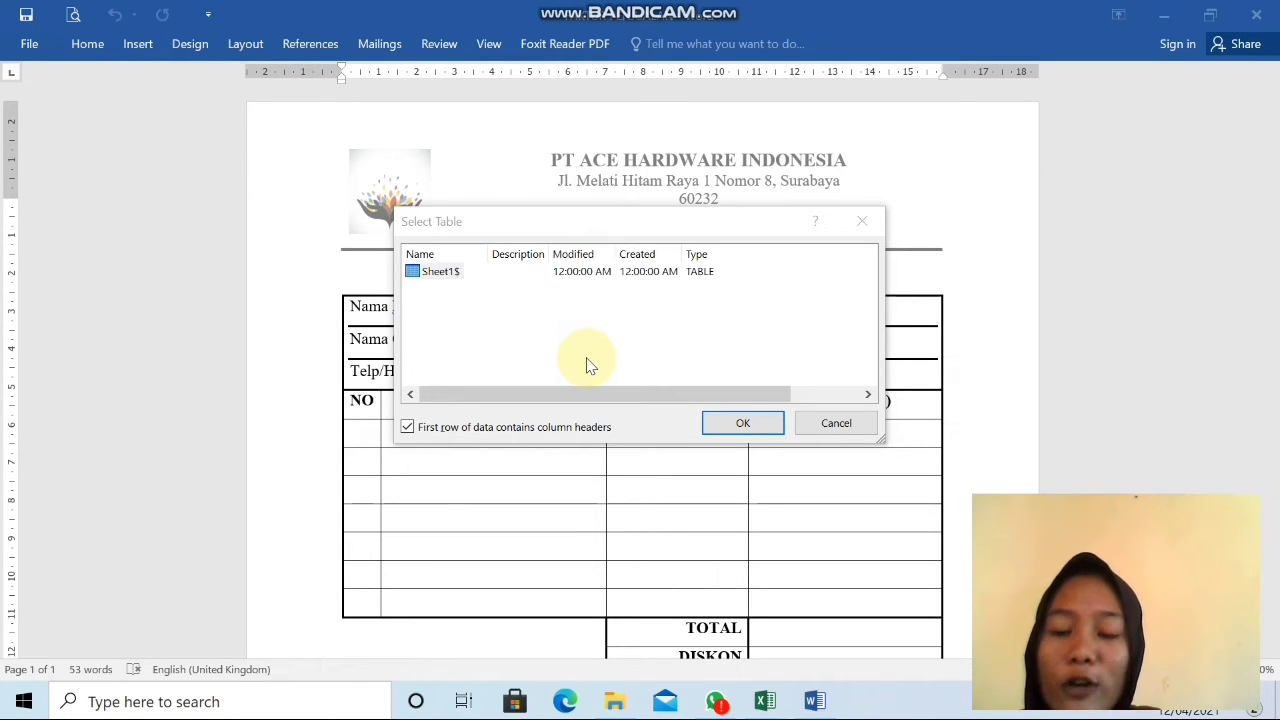
click(408, 429)
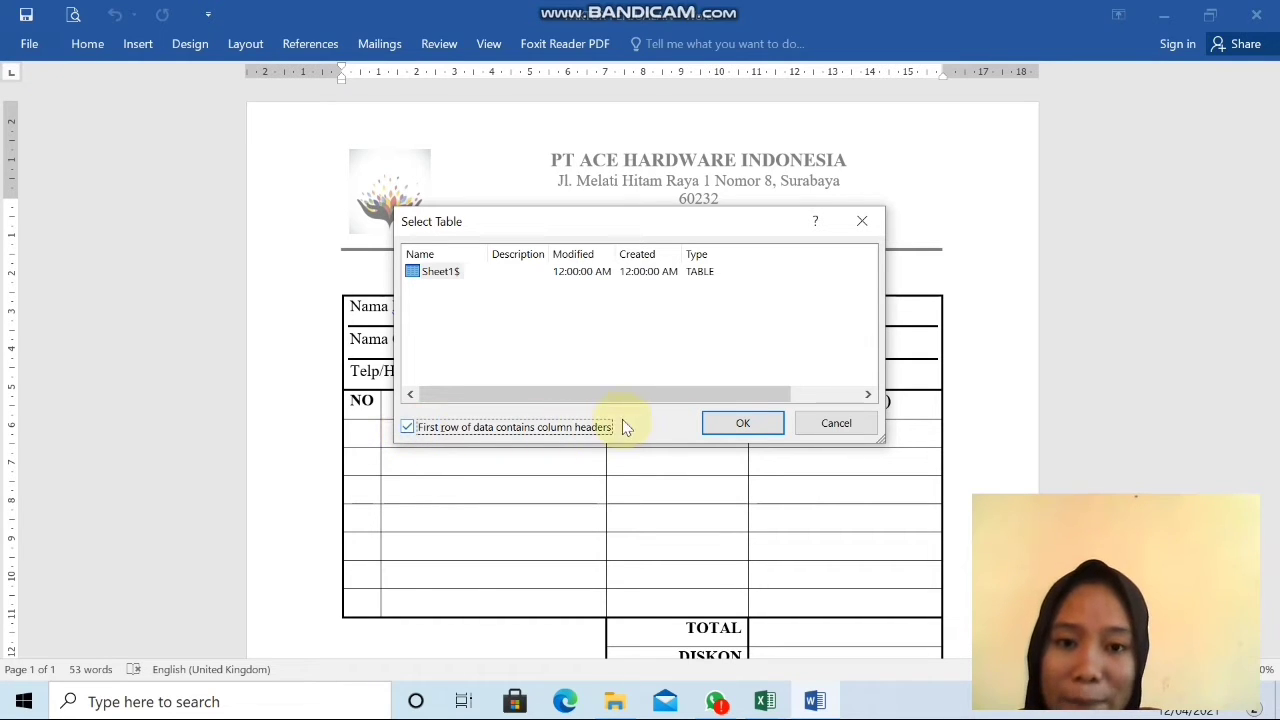
click(726, 425)
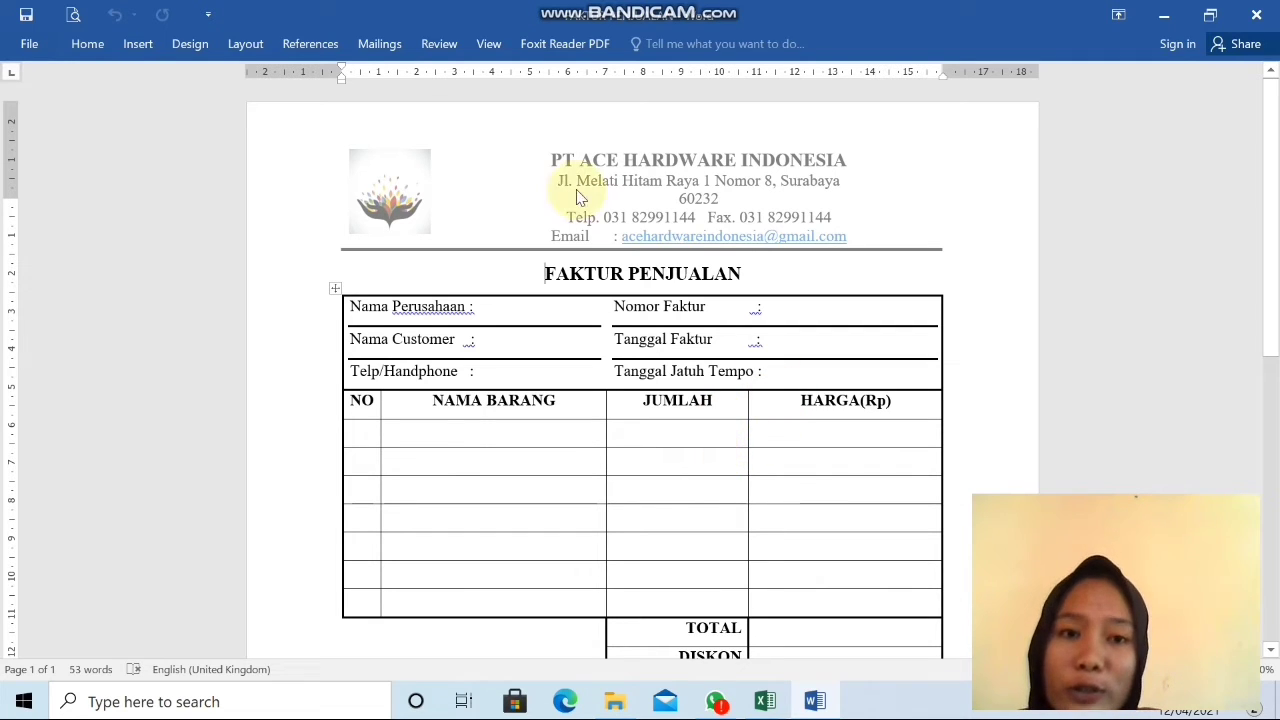
- Insert the Nama_Perusahaan merge field after the "Nama Perusahaan :" label on the invoice form
click(376, 44)
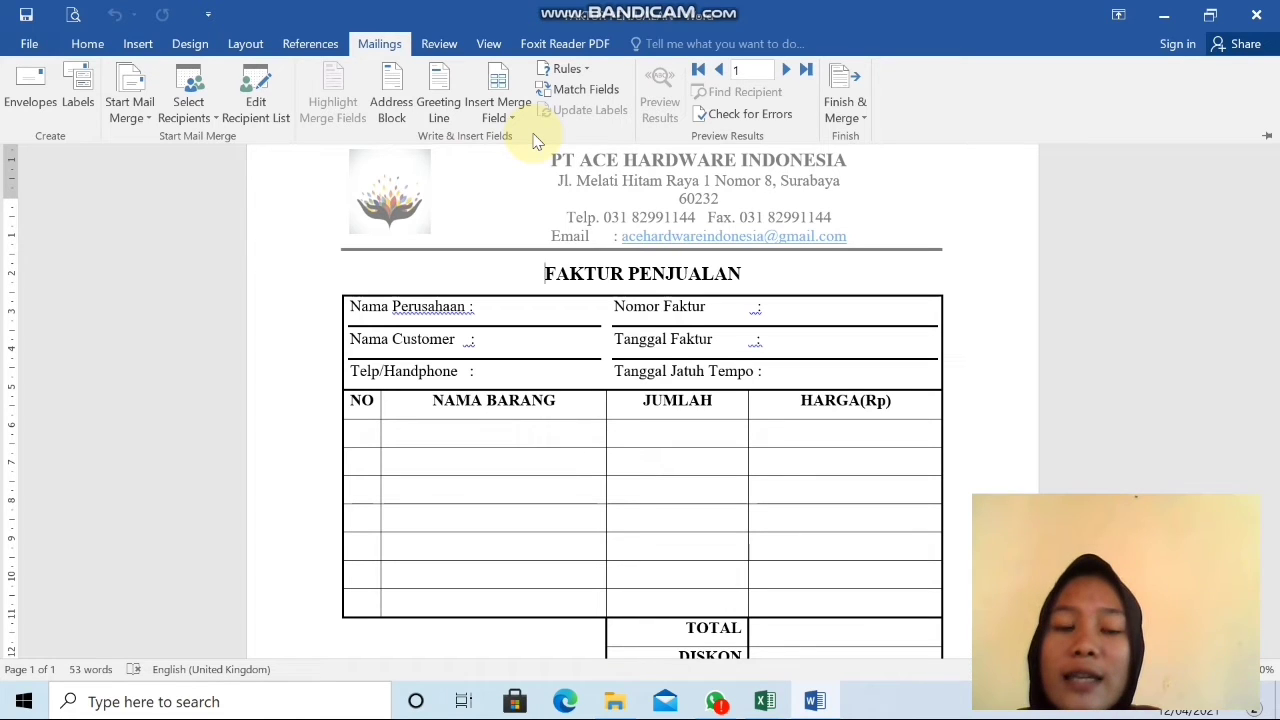
click(532, 307)
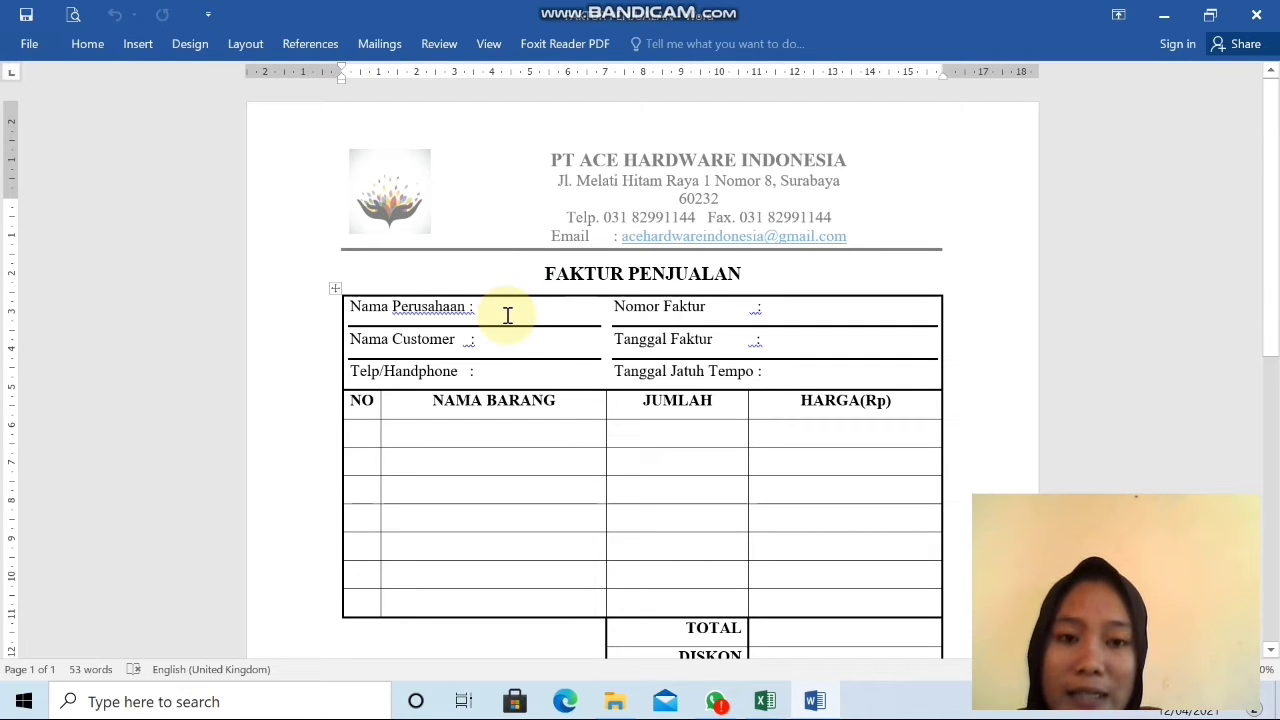
click(508, 315)
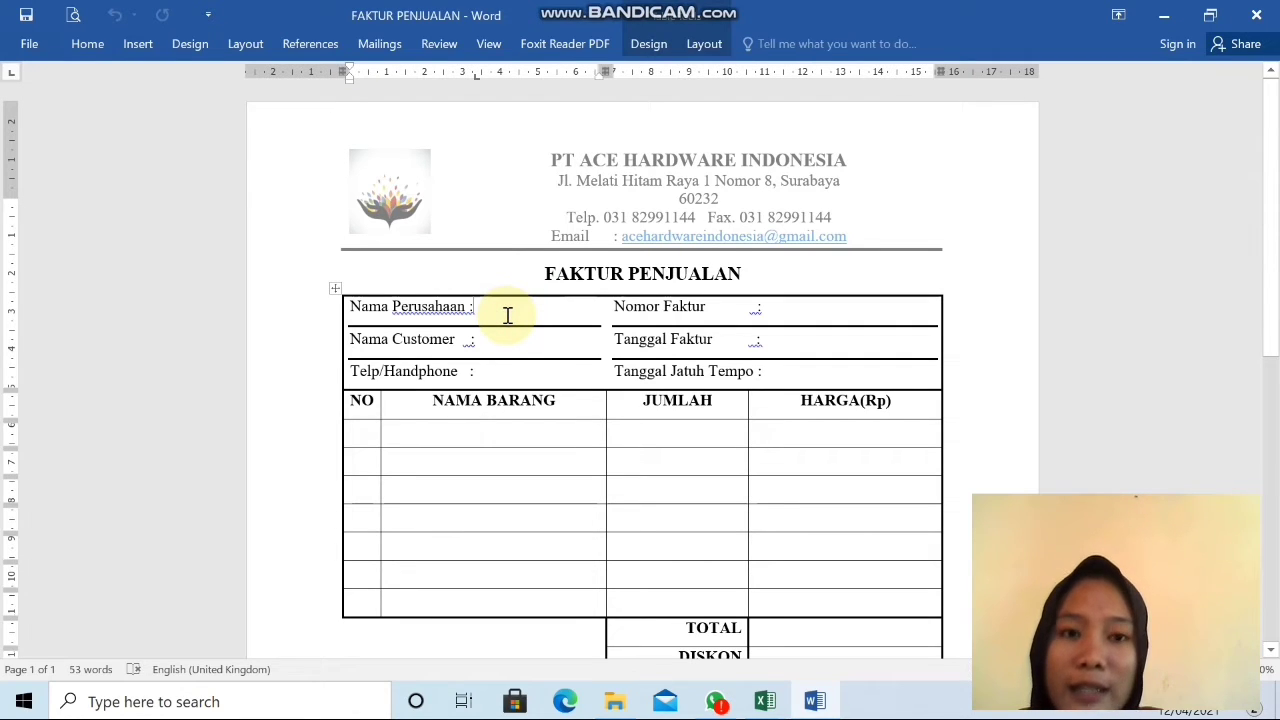
click(379, 44)
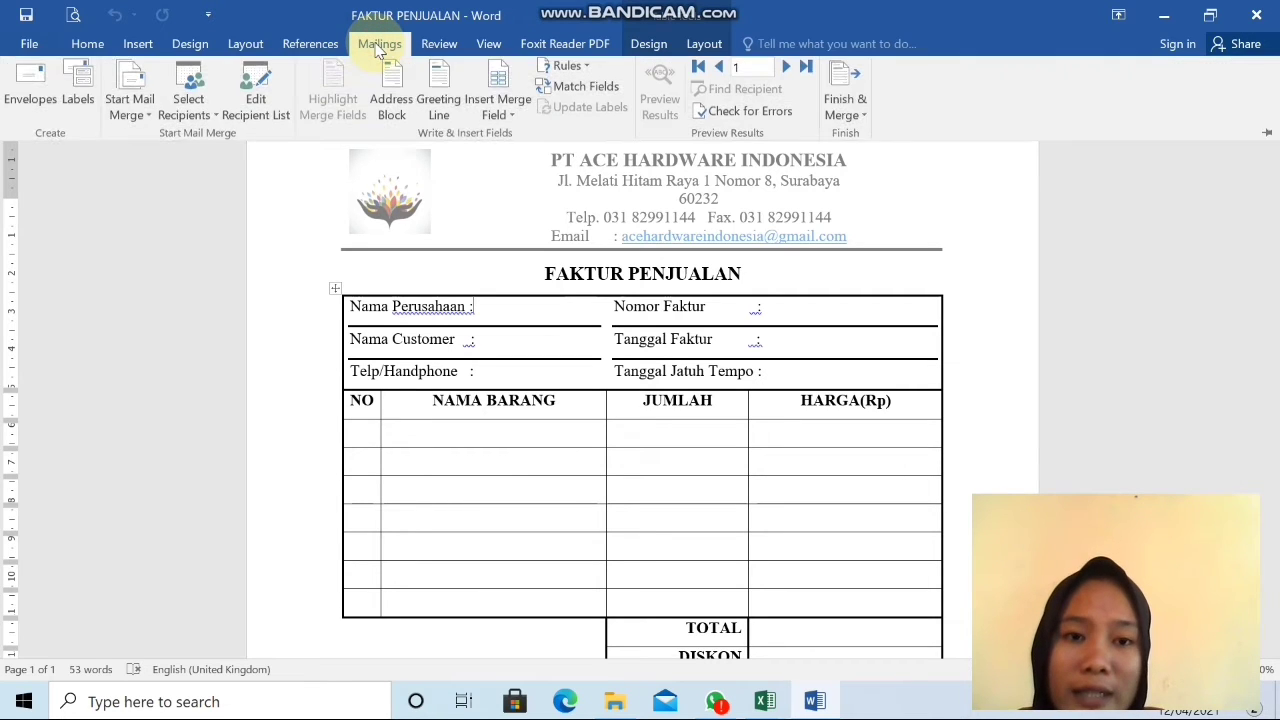
click(517, 114)
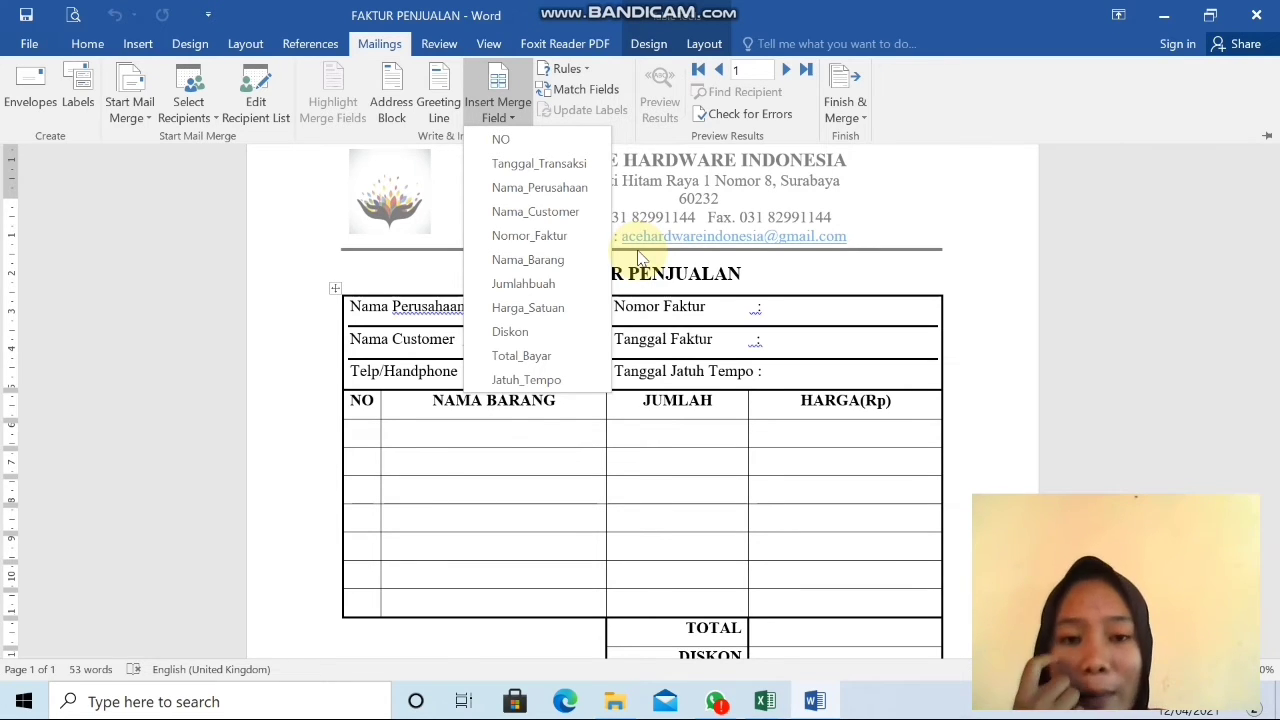
click(546, 190)
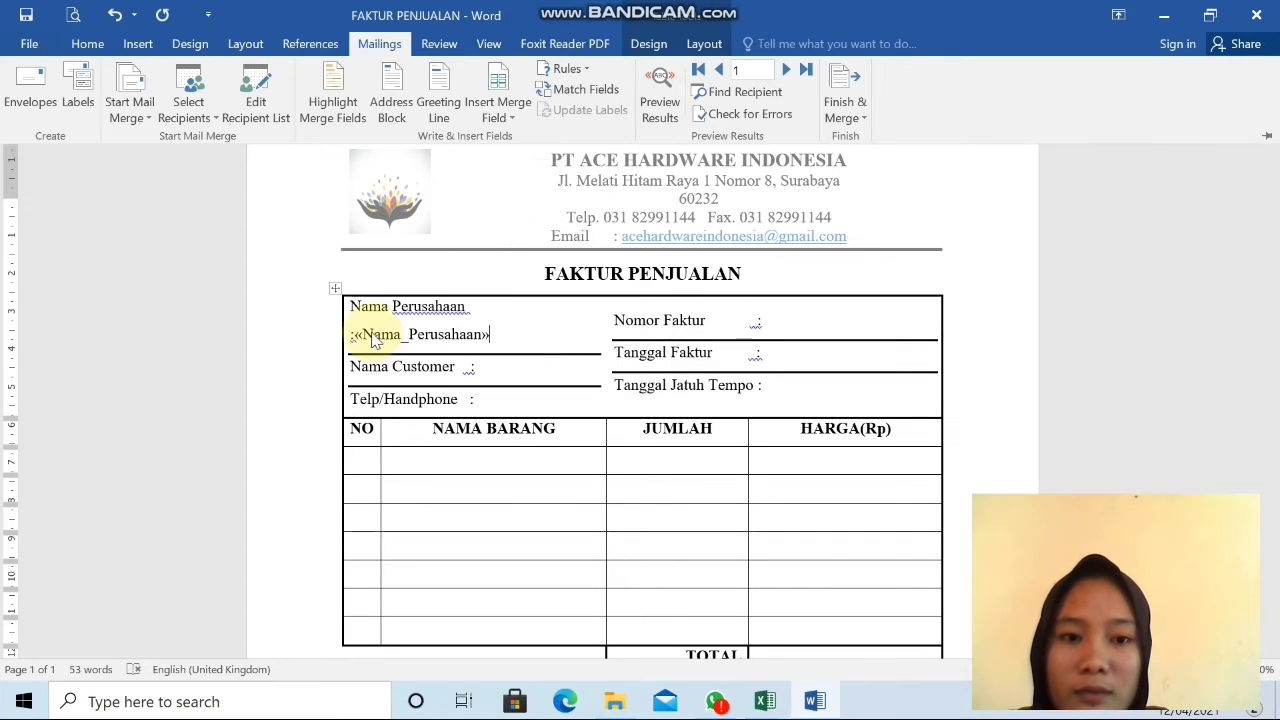
- Insert the Nama_Customer merge field after the "Nama Customer :" label on the invoice form
click(488, 368)
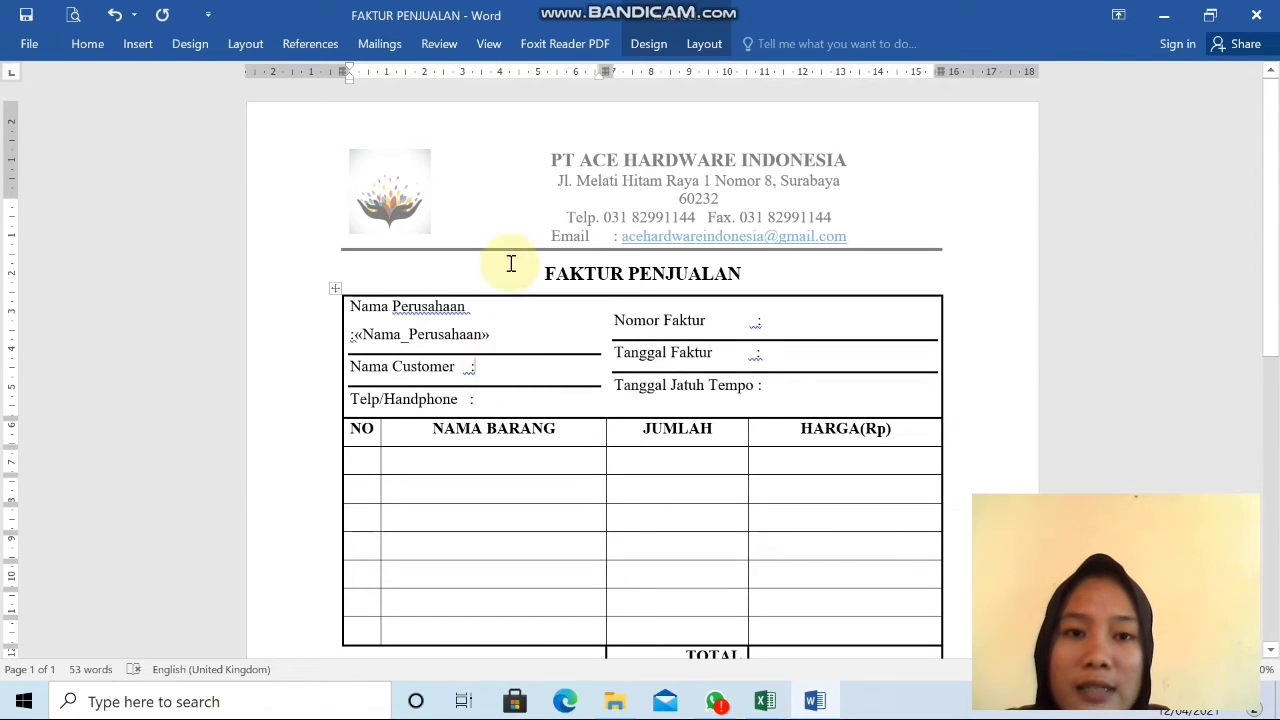
click(393, 47)
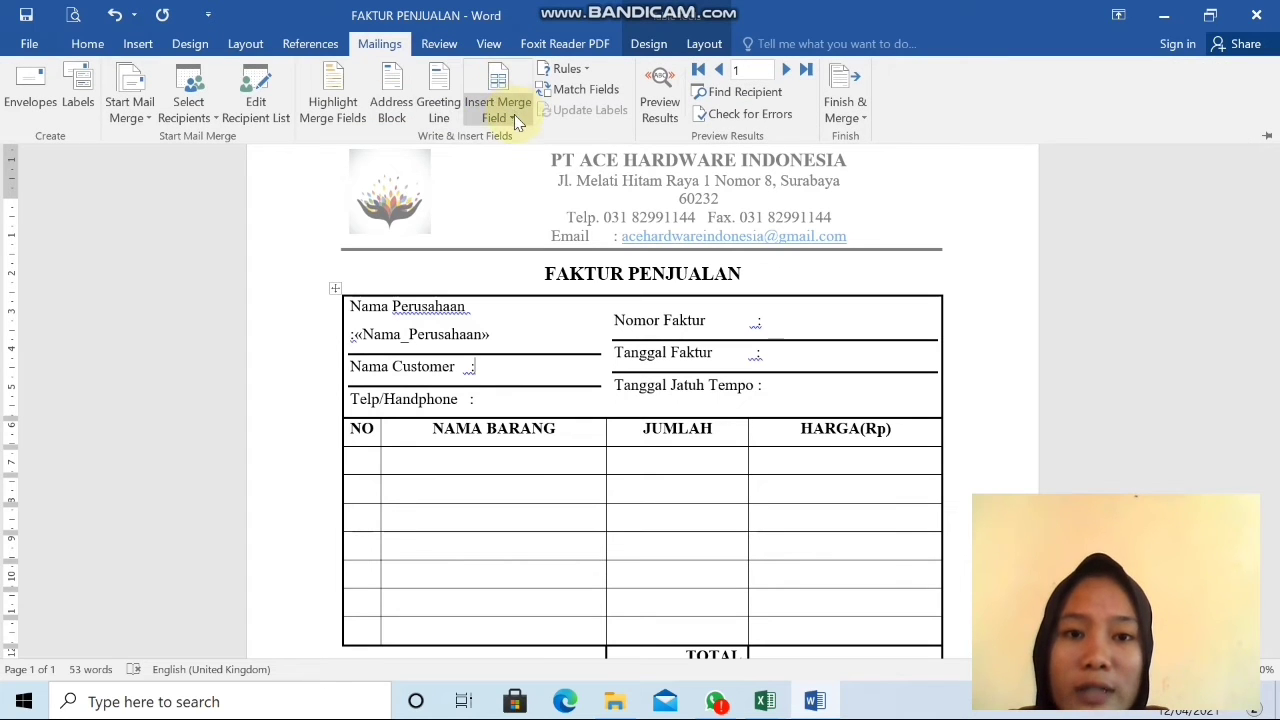
click(514, 116)
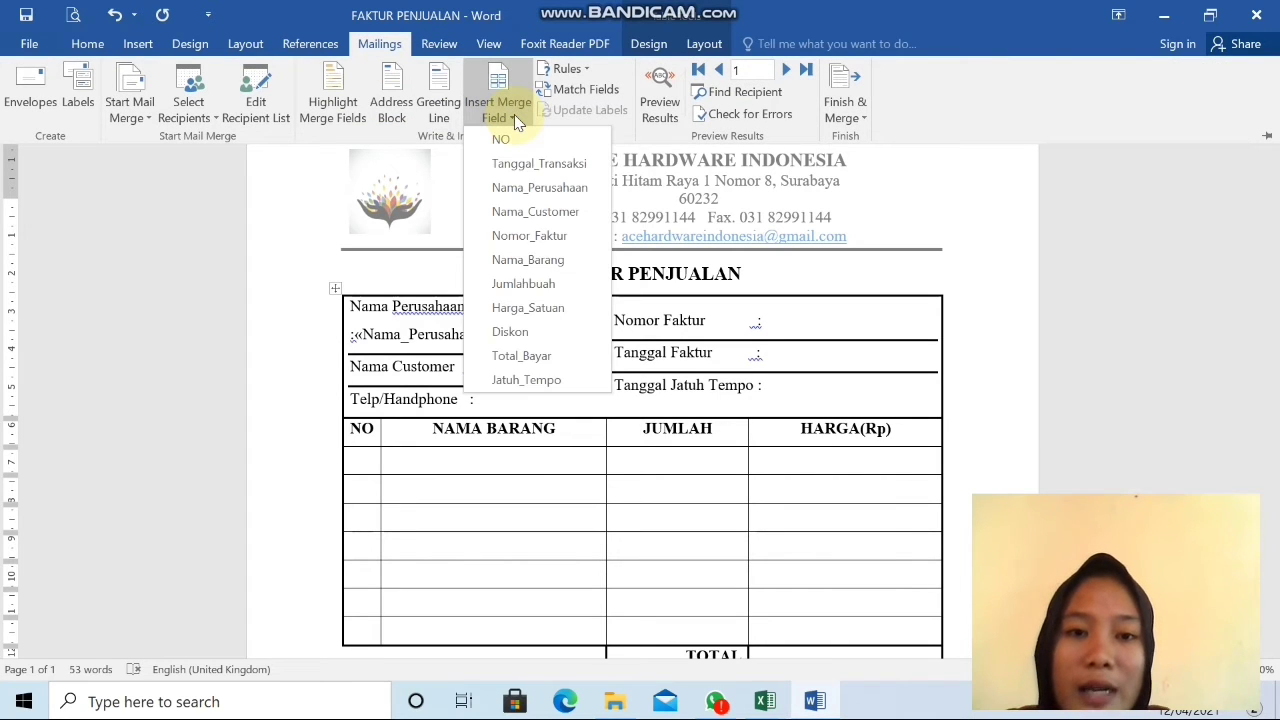
click(533, 212)
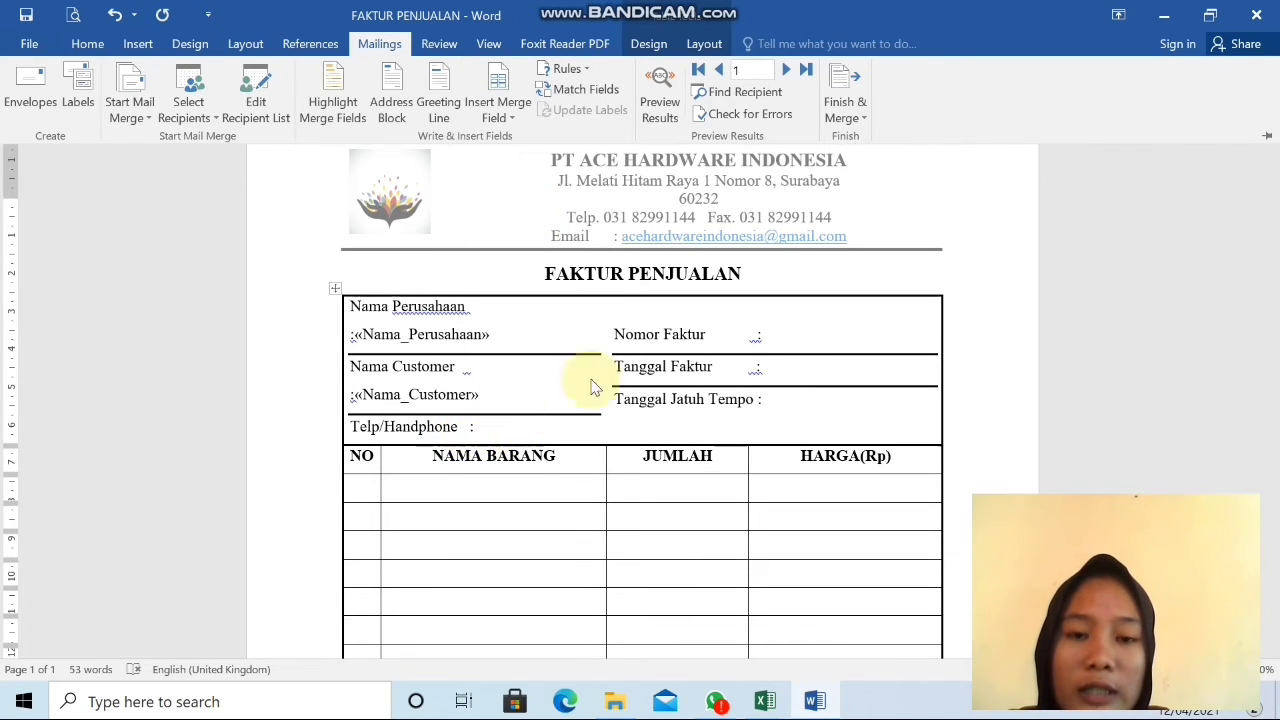
- Insert the Nomor_Faktur merge field after "Nomor Faktur :" and the Tanggal_Transaksi merge field after "Tanggal Faktur :"
click(768, 345)
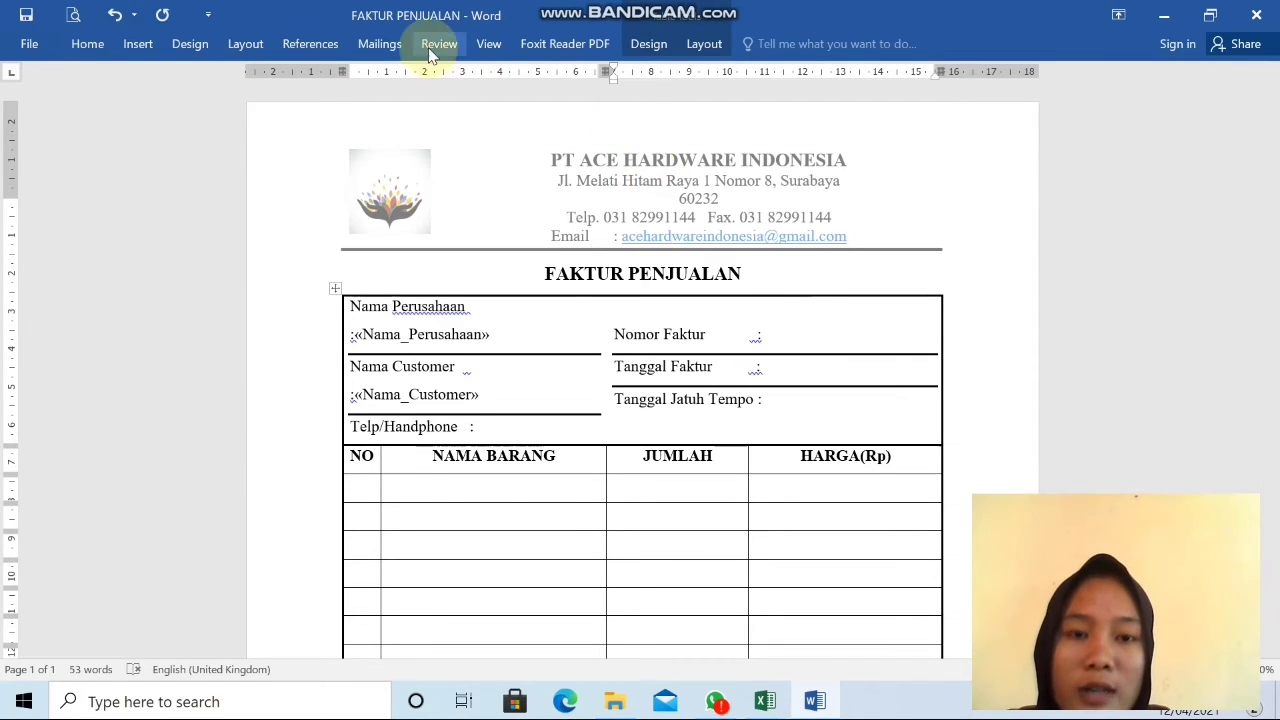
click(380, 46)
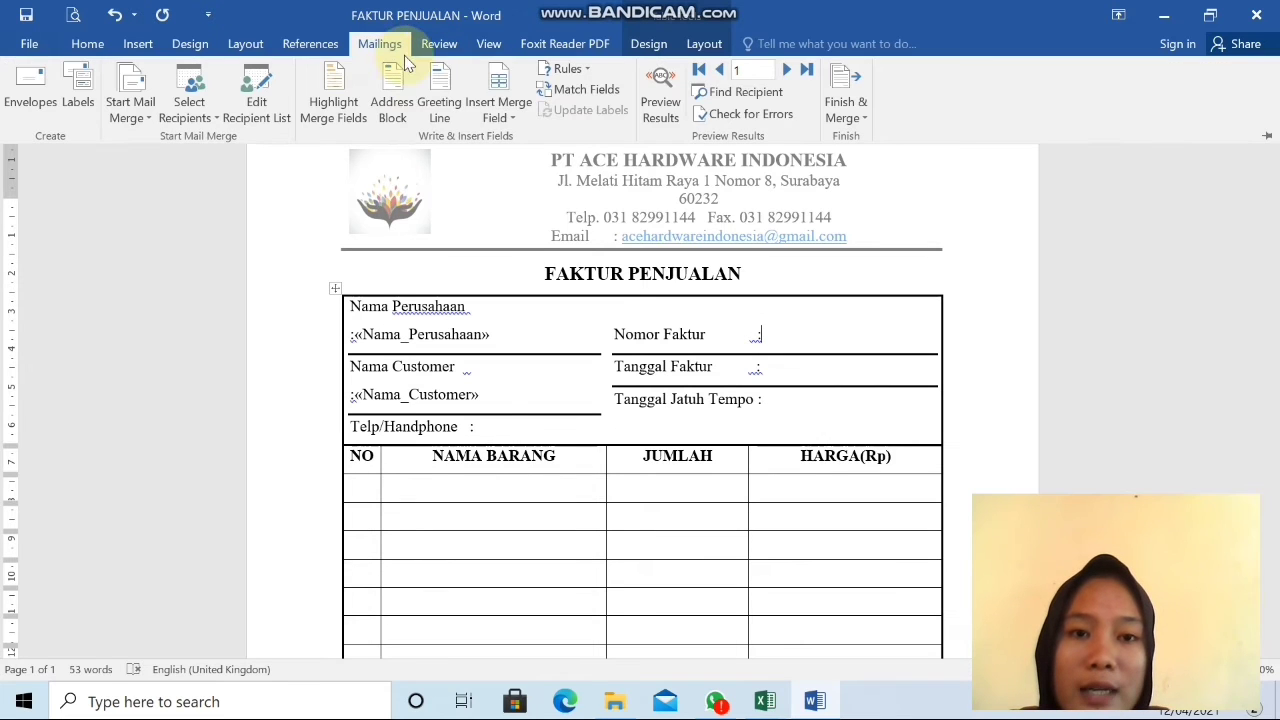
click(509, 114)
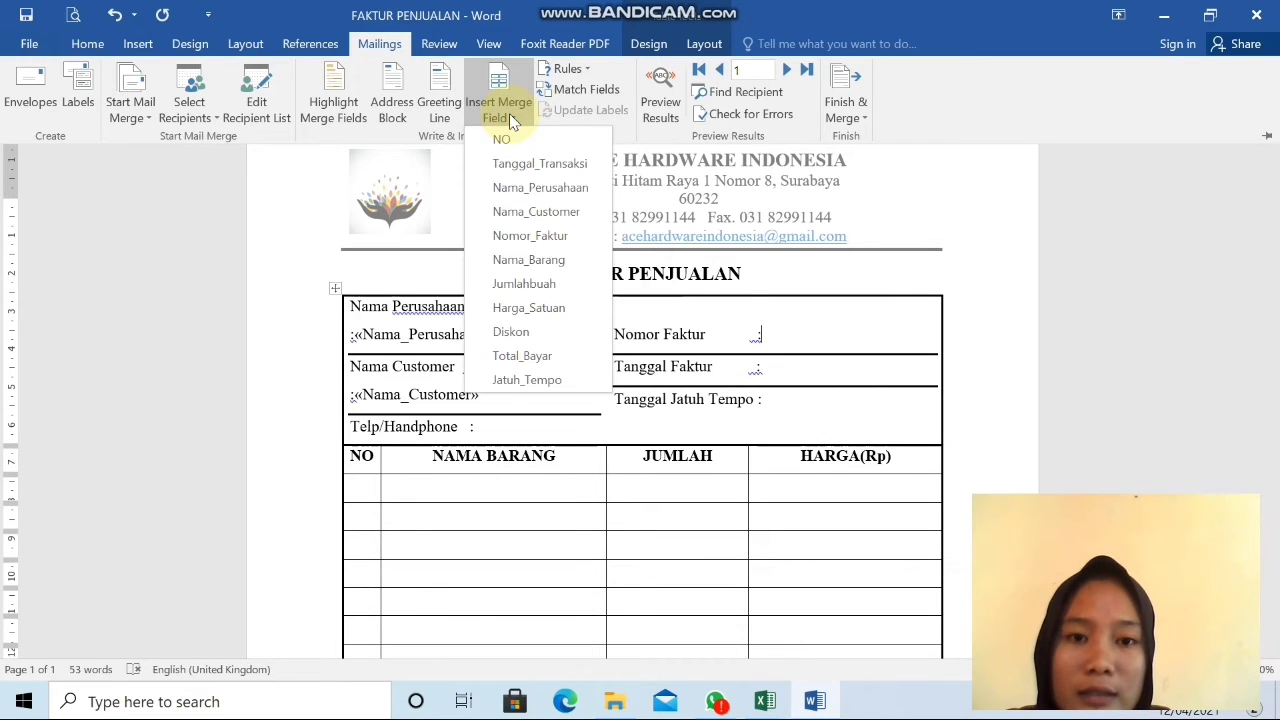
click(519, 236)
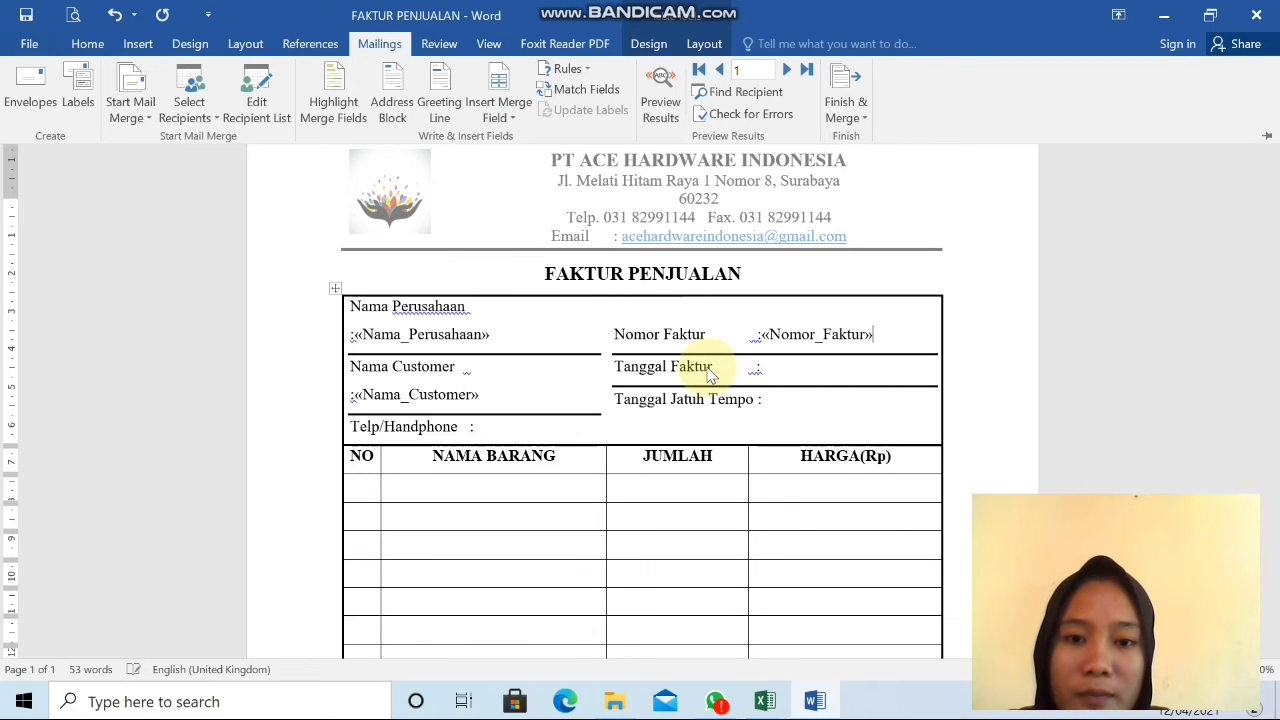
click(771, 369)
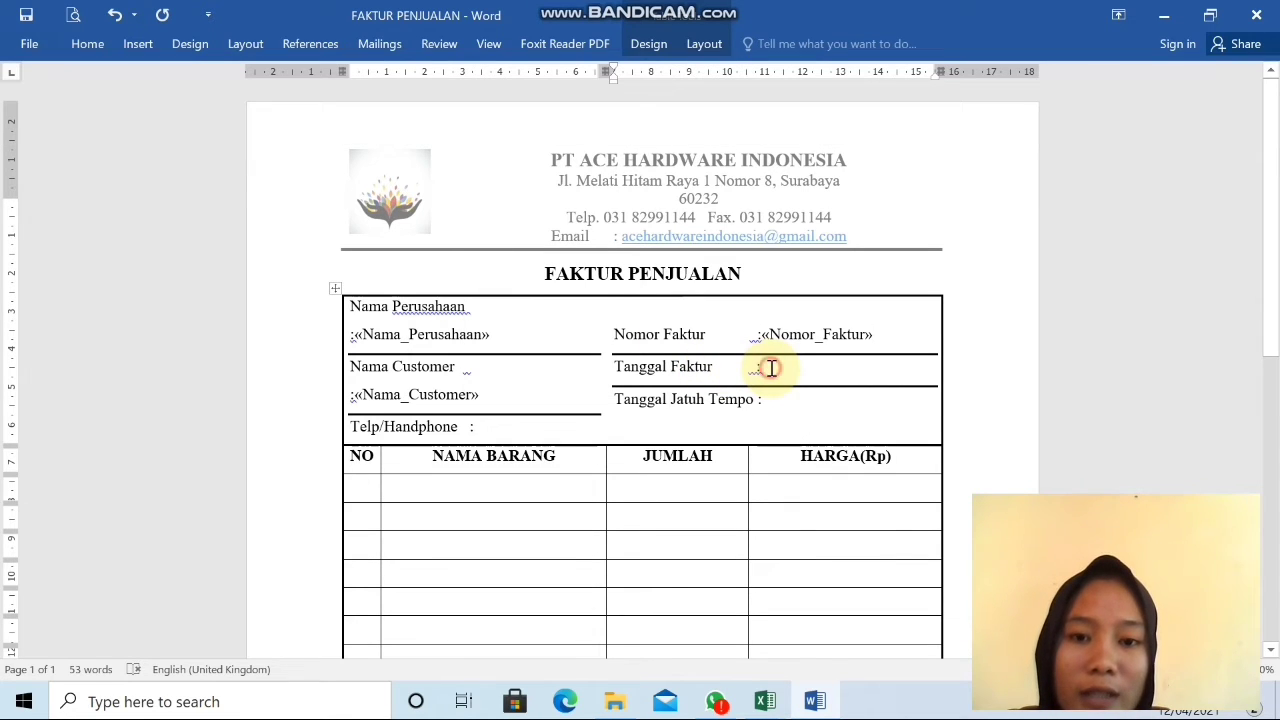
click(392, 48)
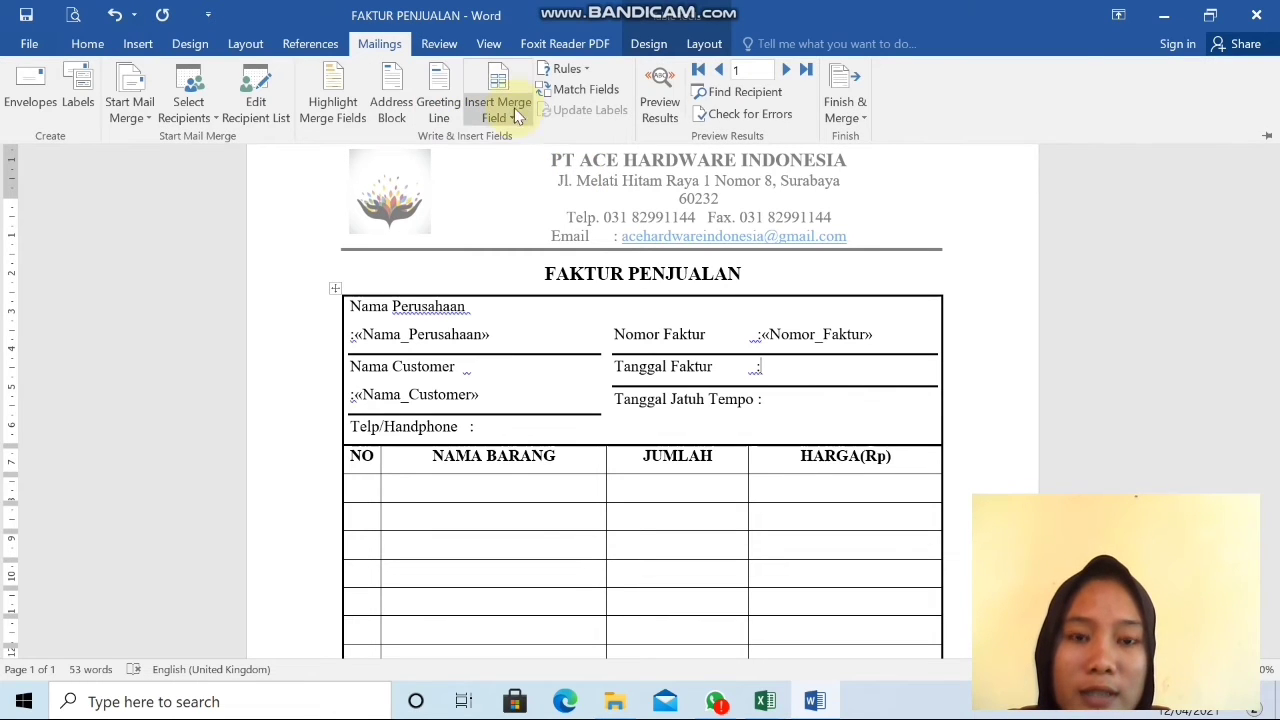
click(512, 118)
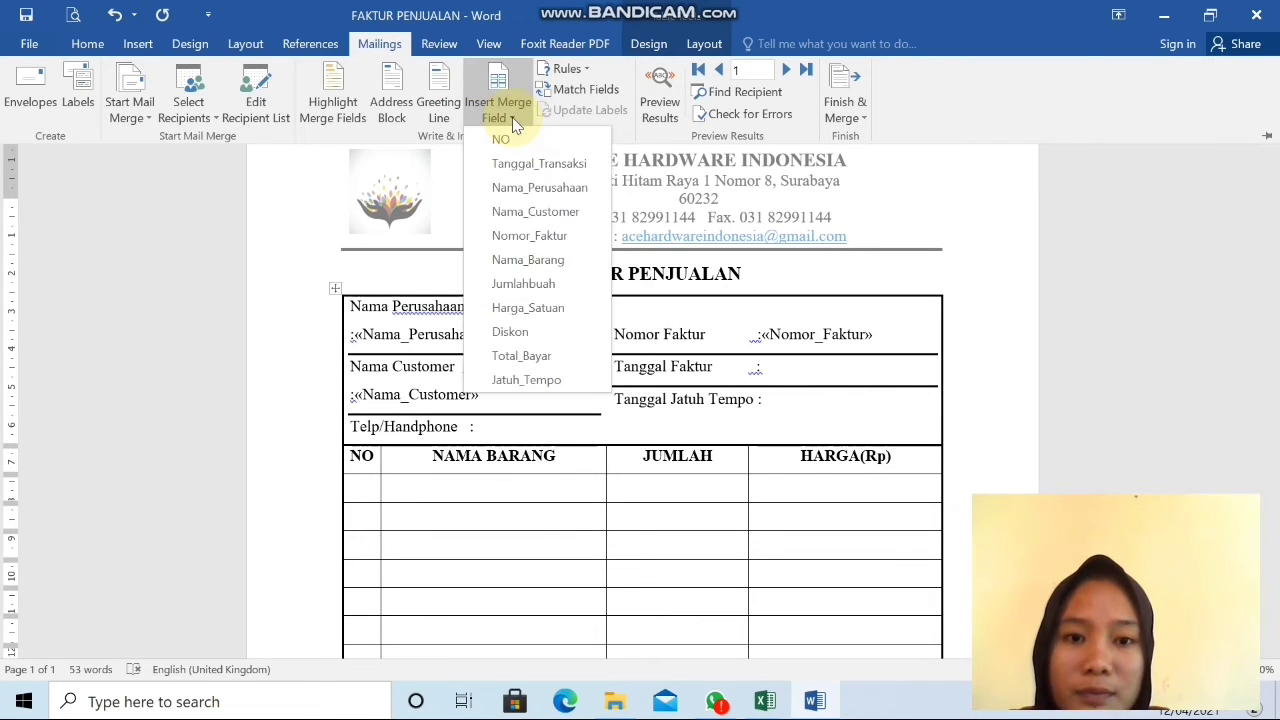
click(524, 166)
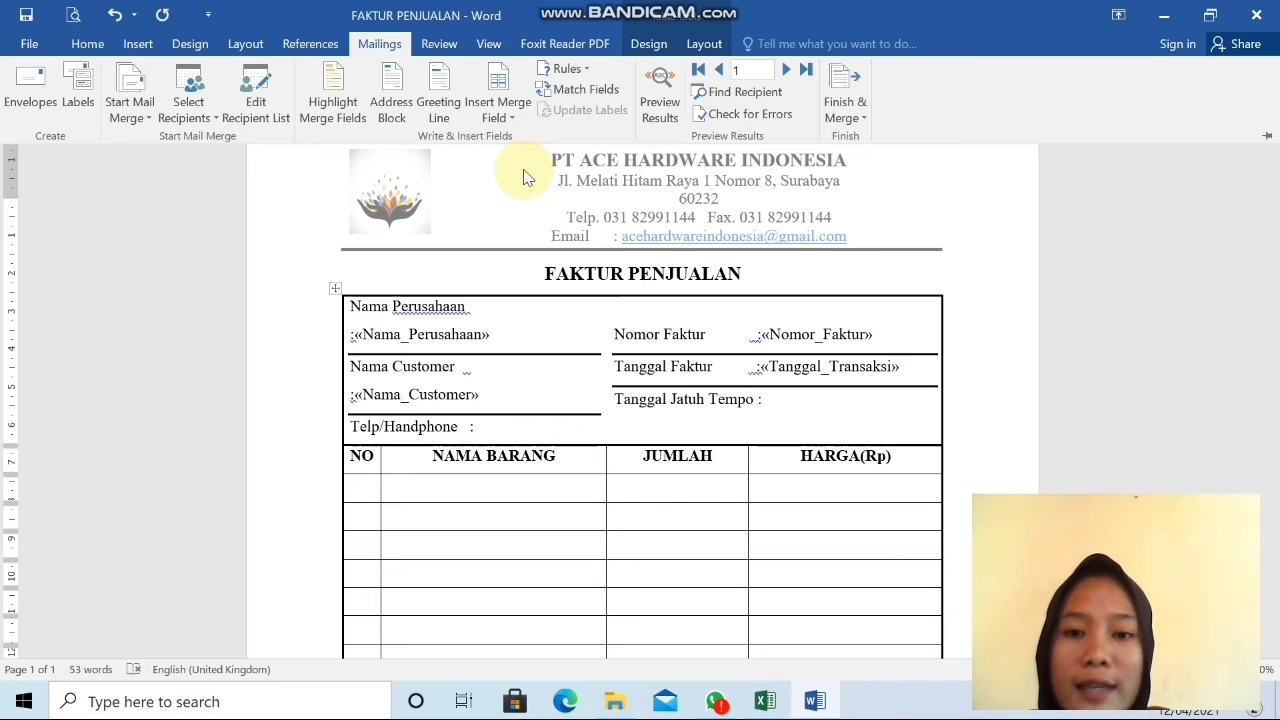
- Insert the Jatuh_Tempo merge field after the "Tanggal Jatuh Tempo :" label
click(776, 400)
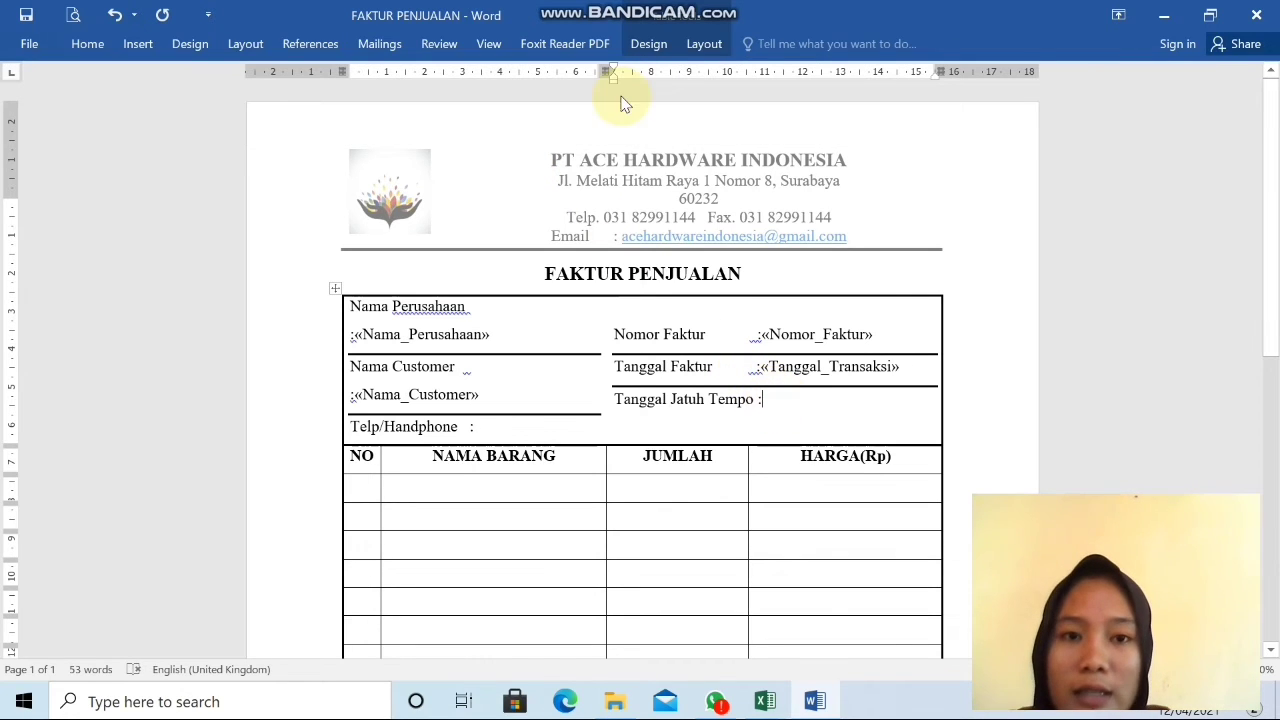
click(379, 44)
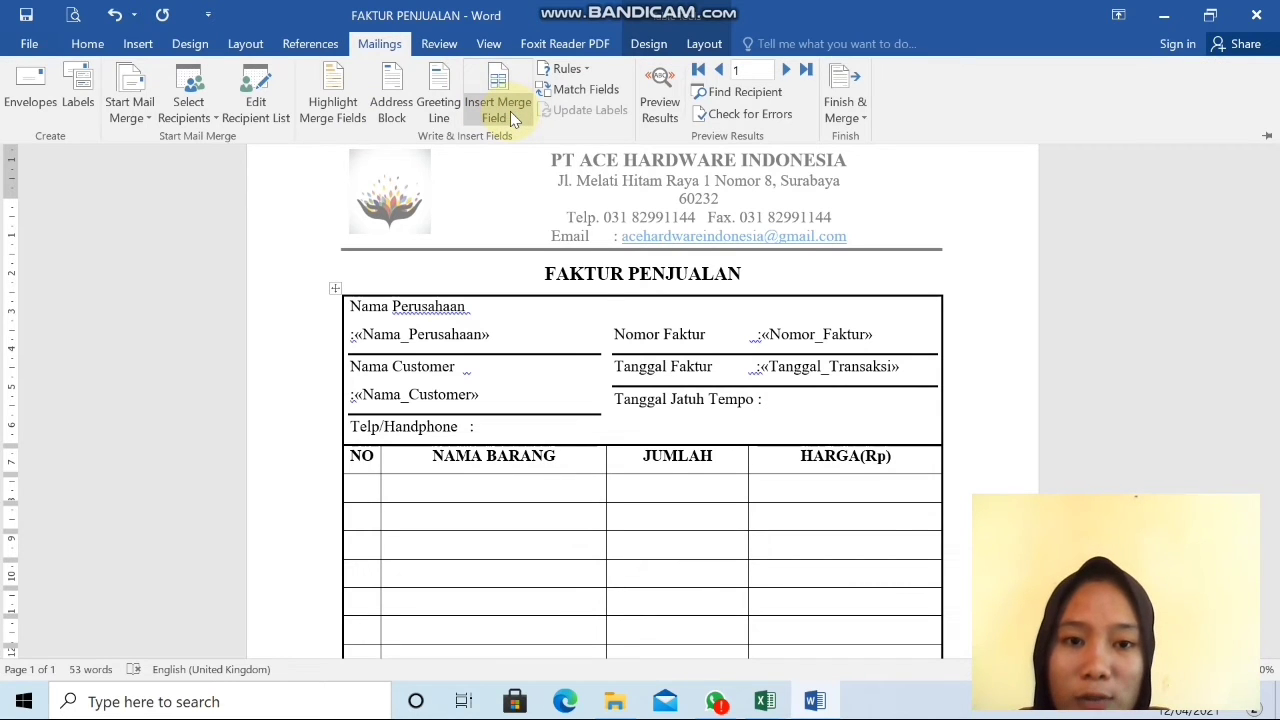
click(510, 114)
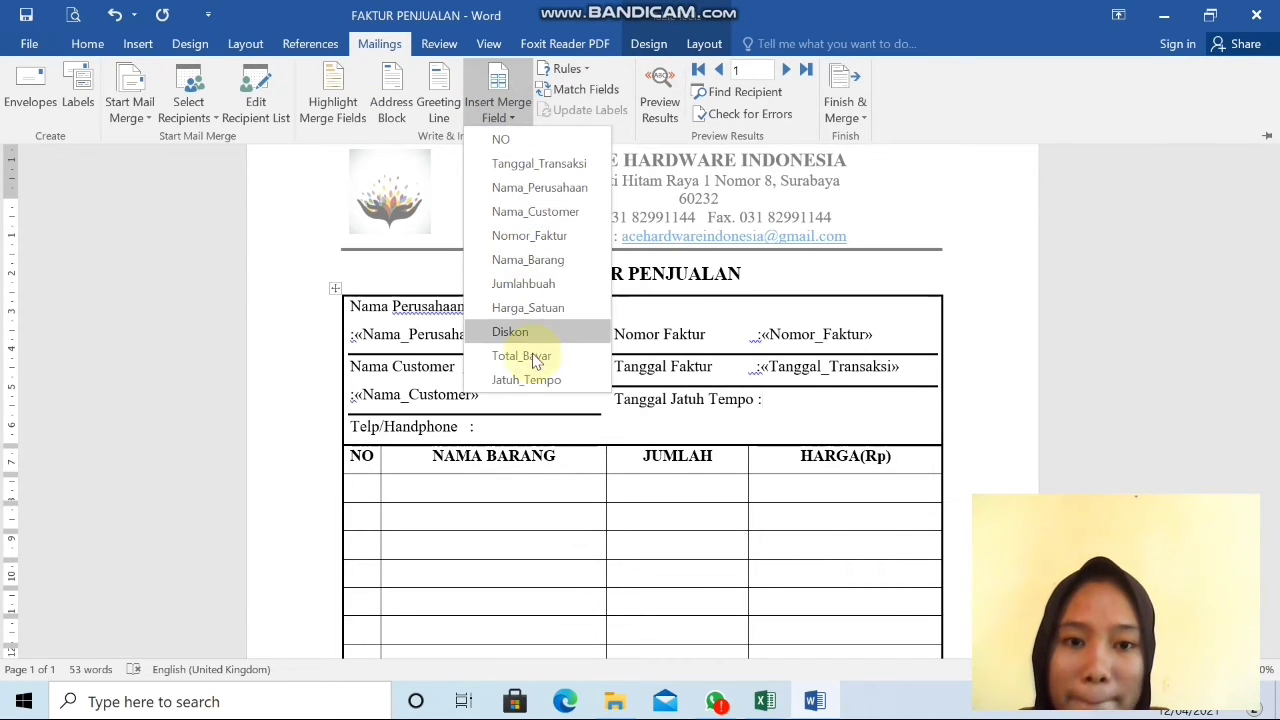
click(533, 380)
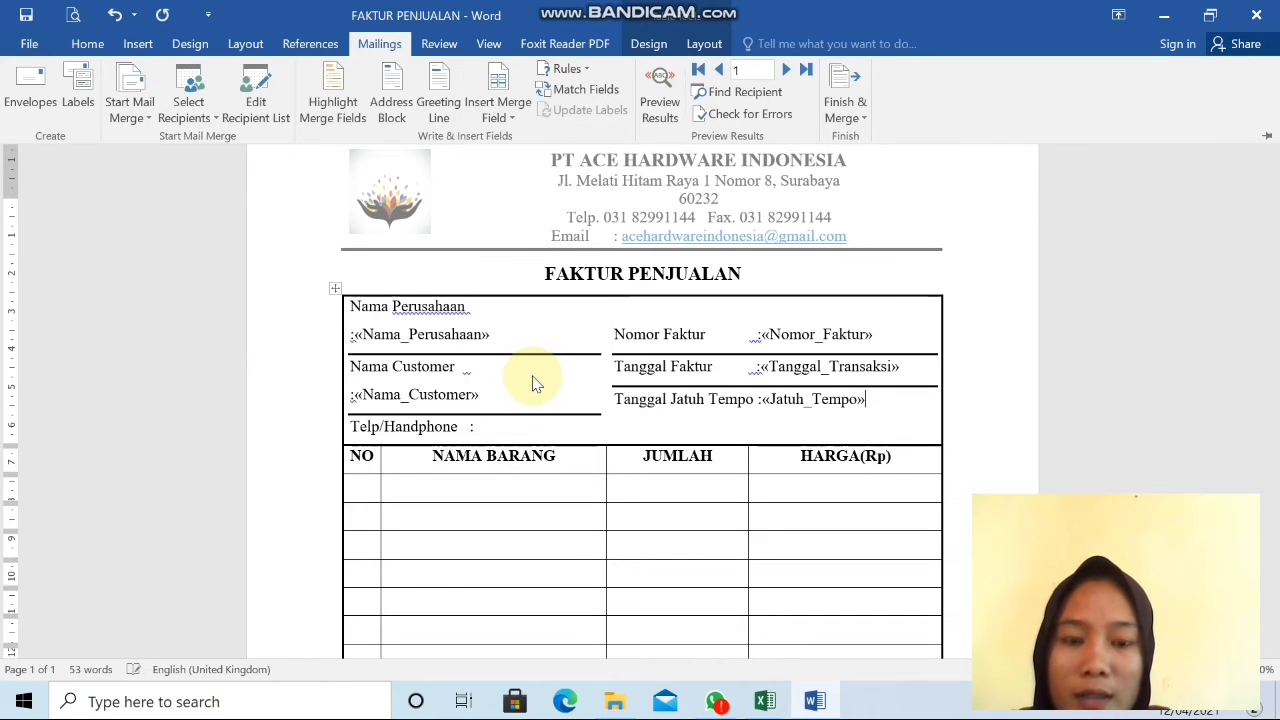
- In the first empty item row, insert the NO merge field under NO and the Nama_Barang merge field under NAMA BARANG
click(362, 489)
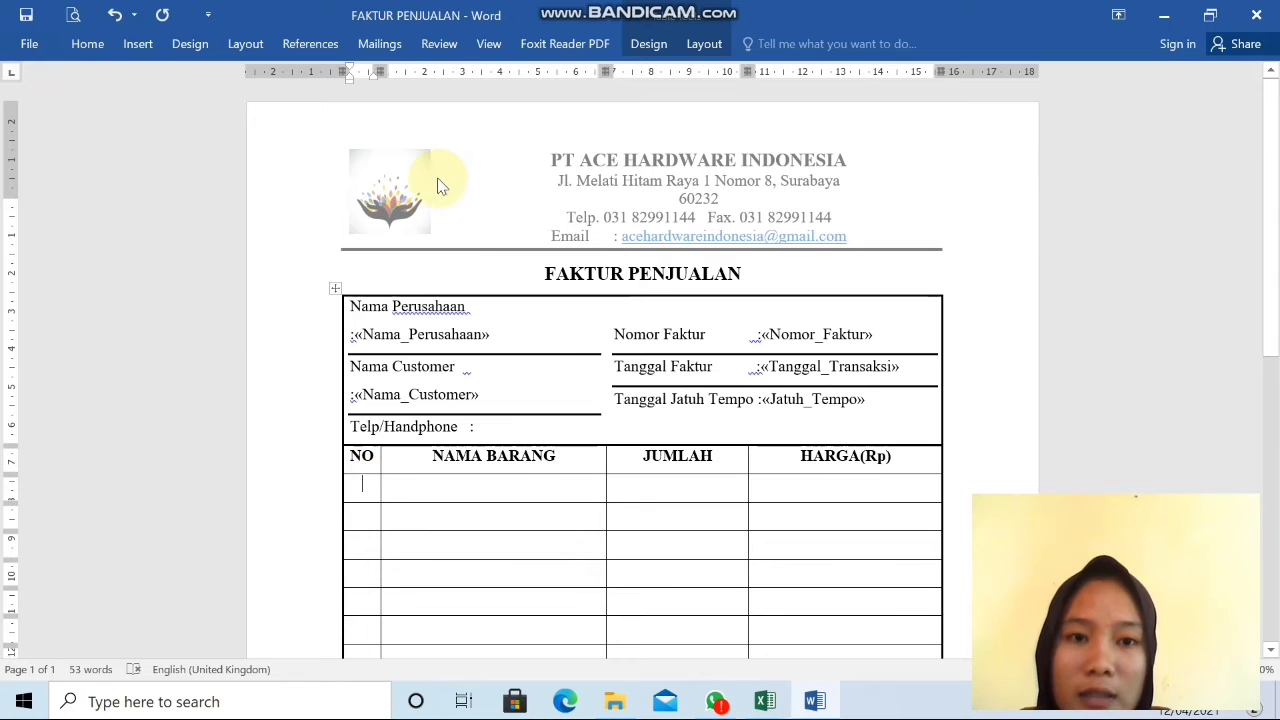
click(386, 52)
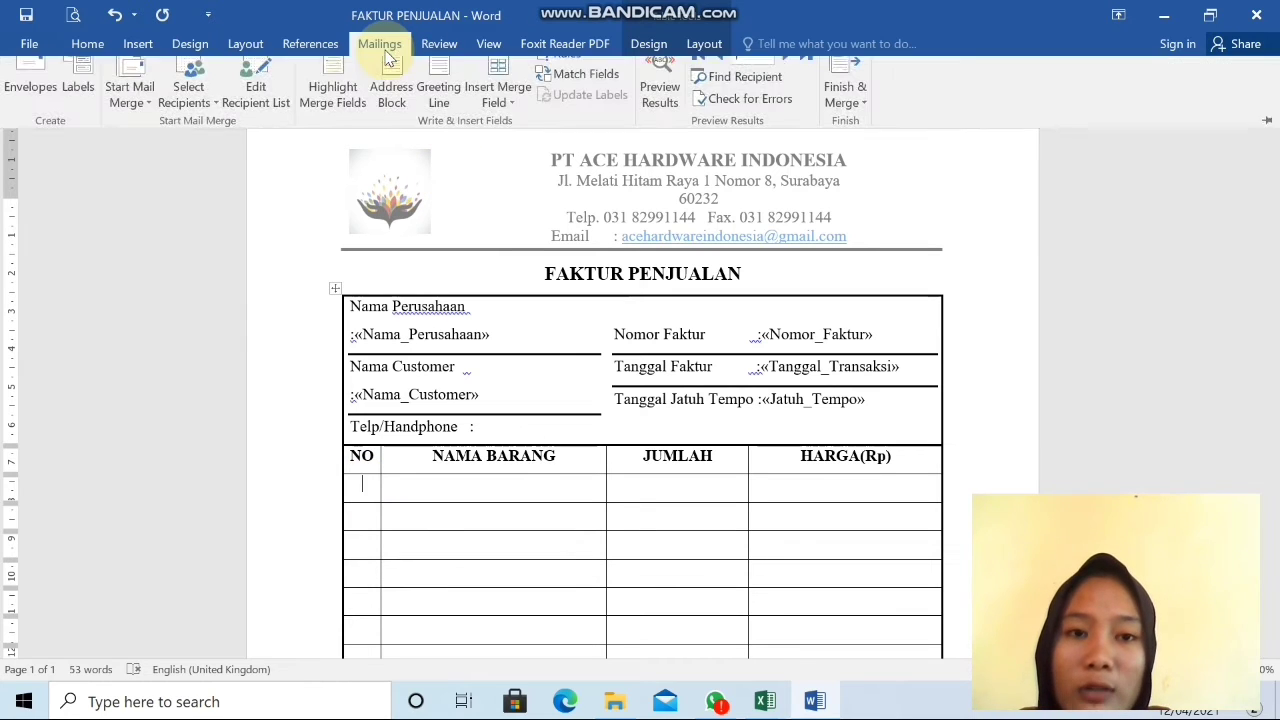
click(514, 117)
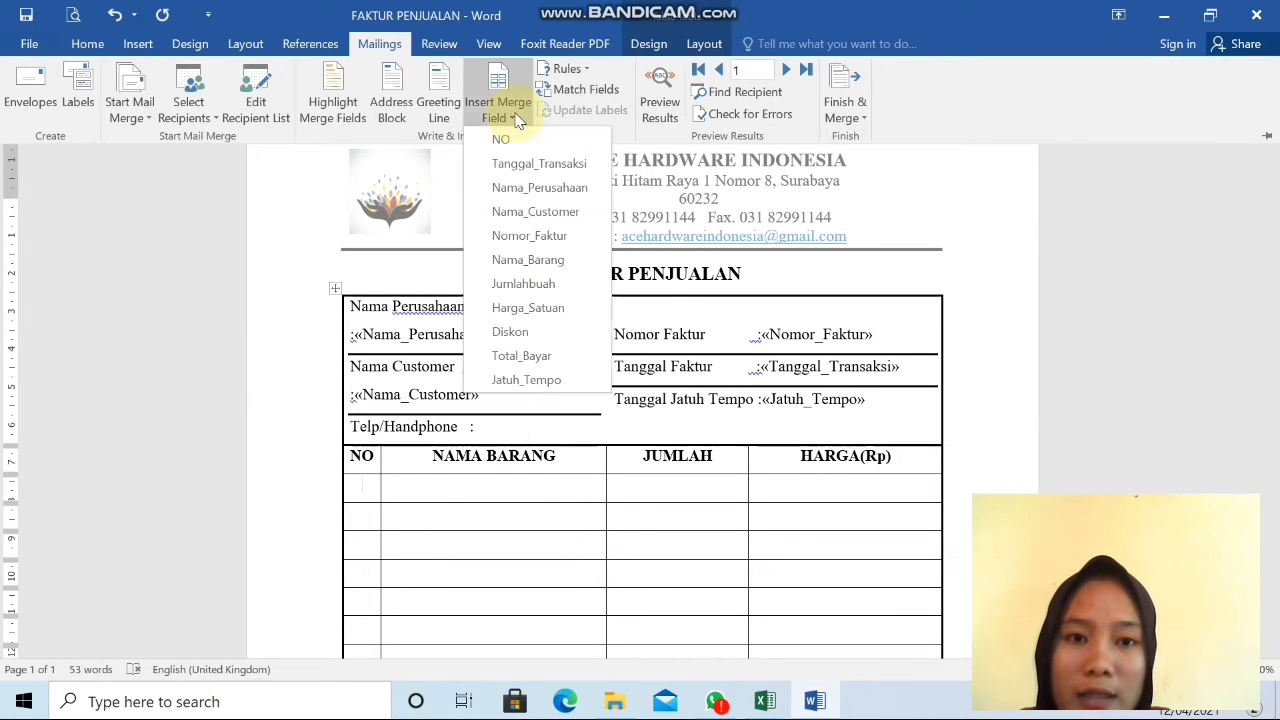
click(509, 137)
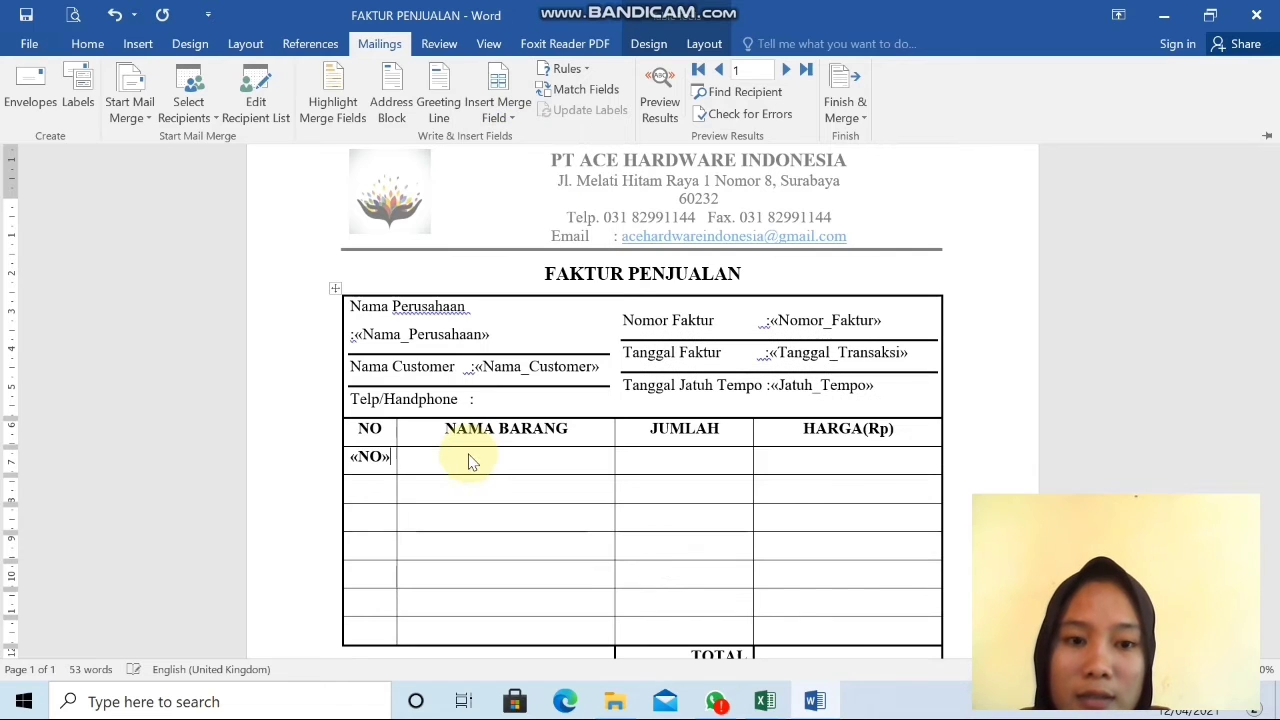
click(469, 454)
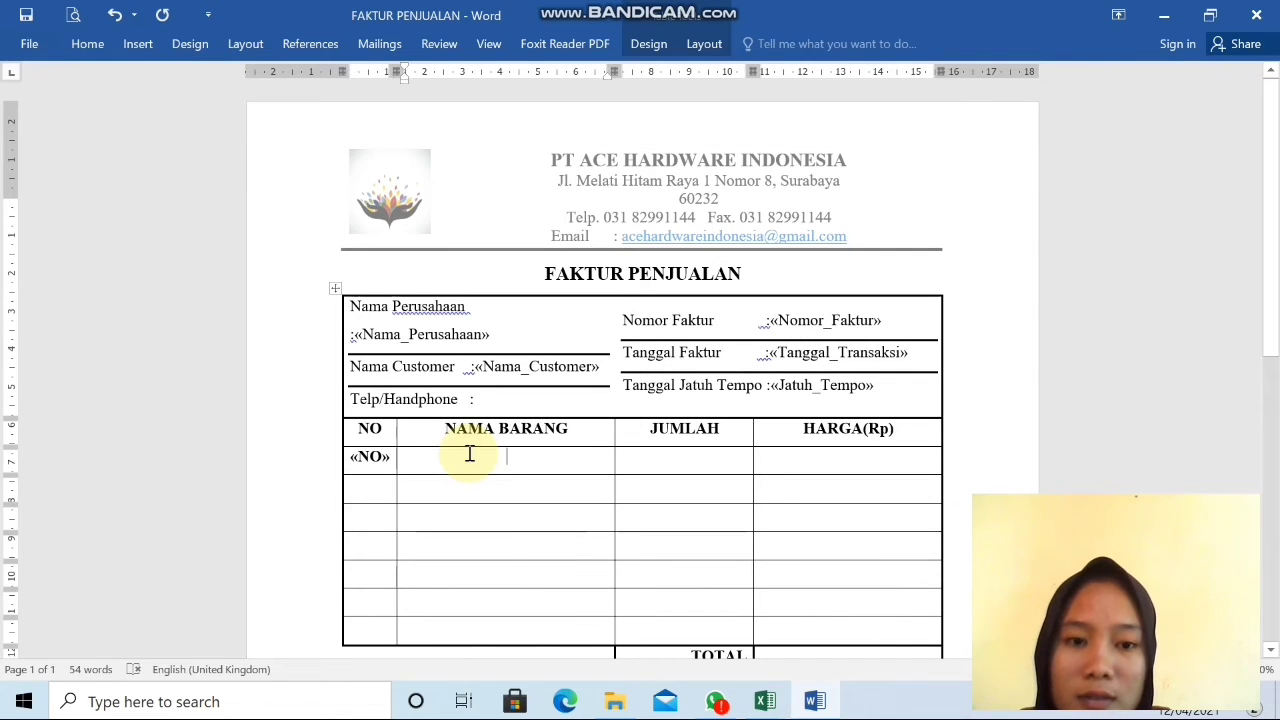
click(384, 45)
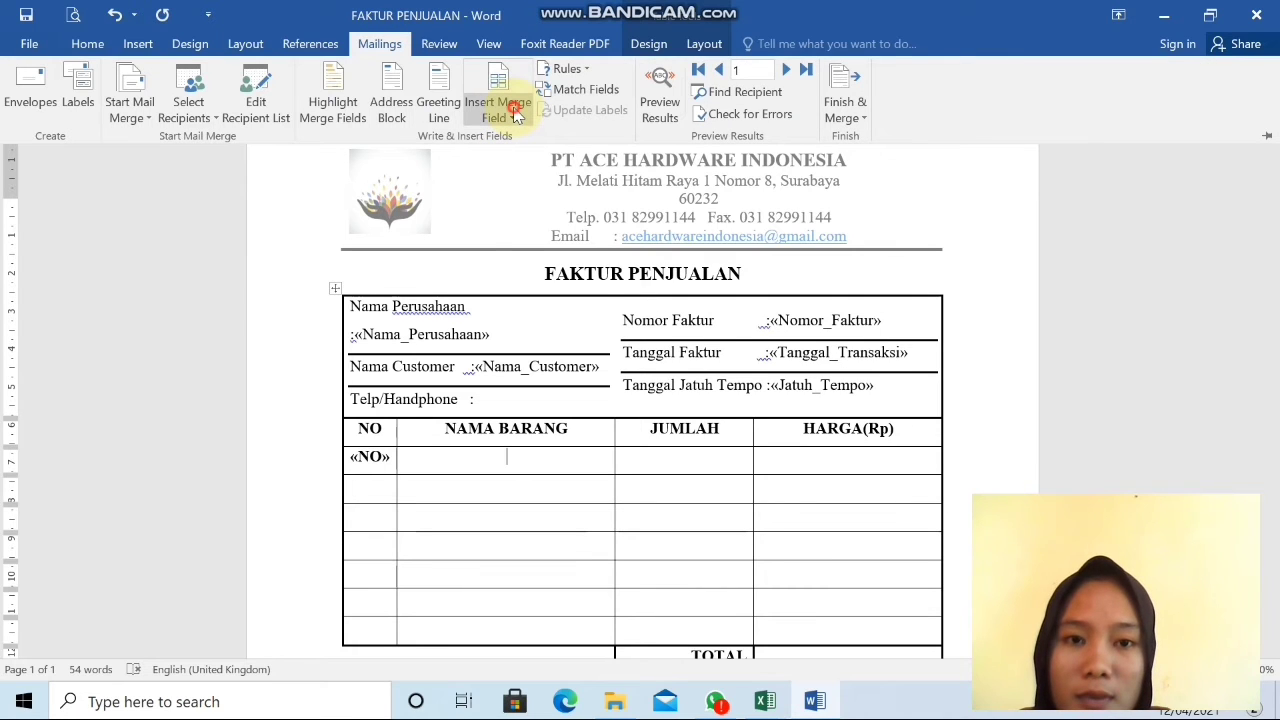
click(516, 113)
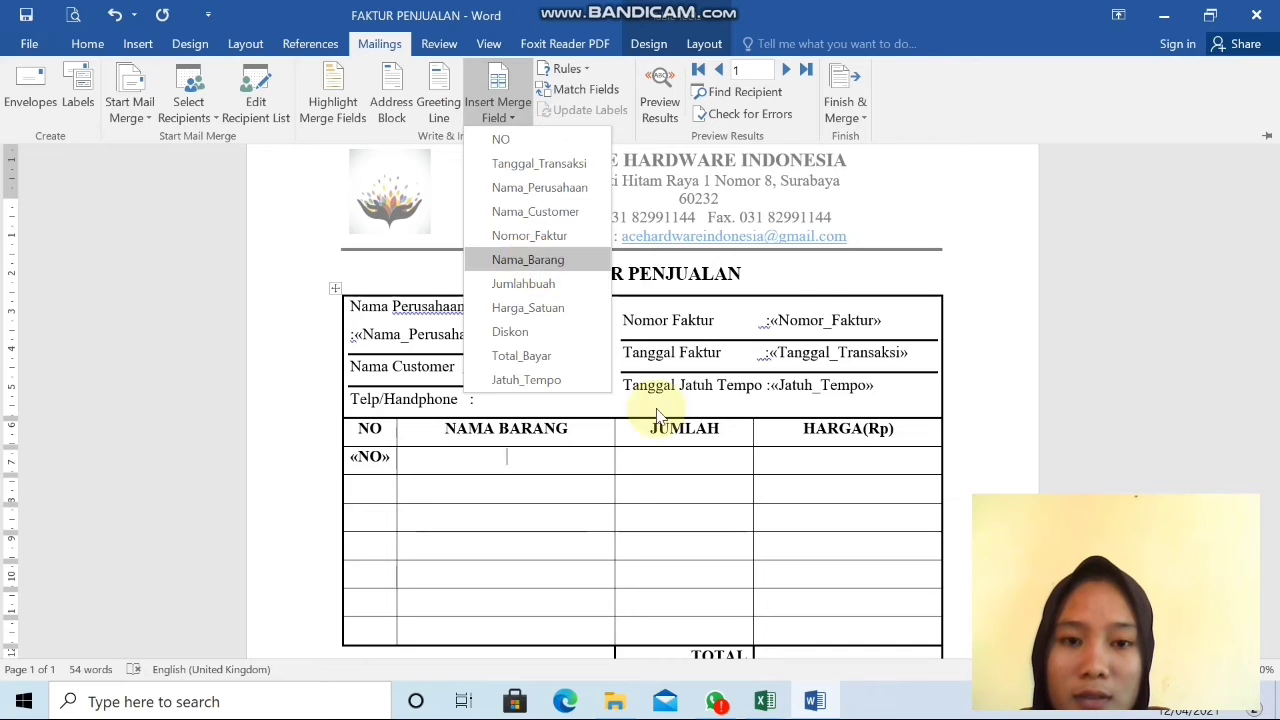
key(Return)
- In the same item row, insert the Jumlahbuah merge field under JUMLAH and the Harga_Satuan merge field under HARGA(Rp)
key(ctrl+F1)
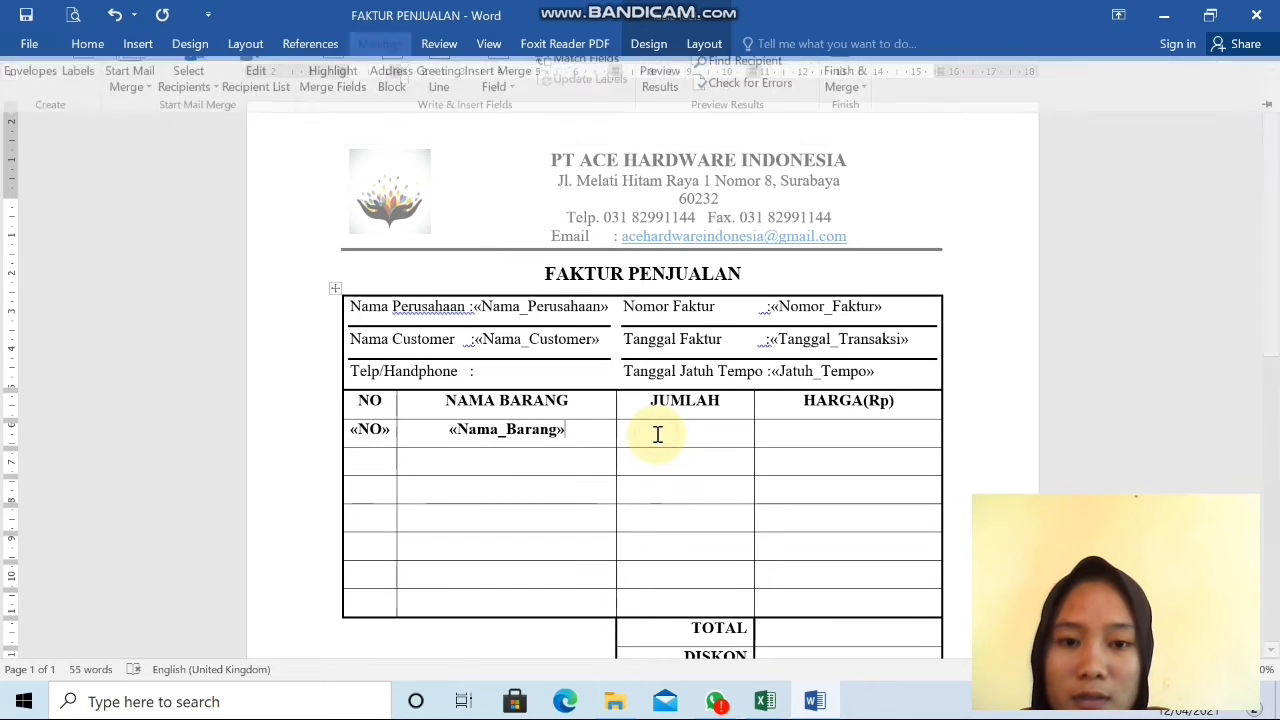
click(379, 44)
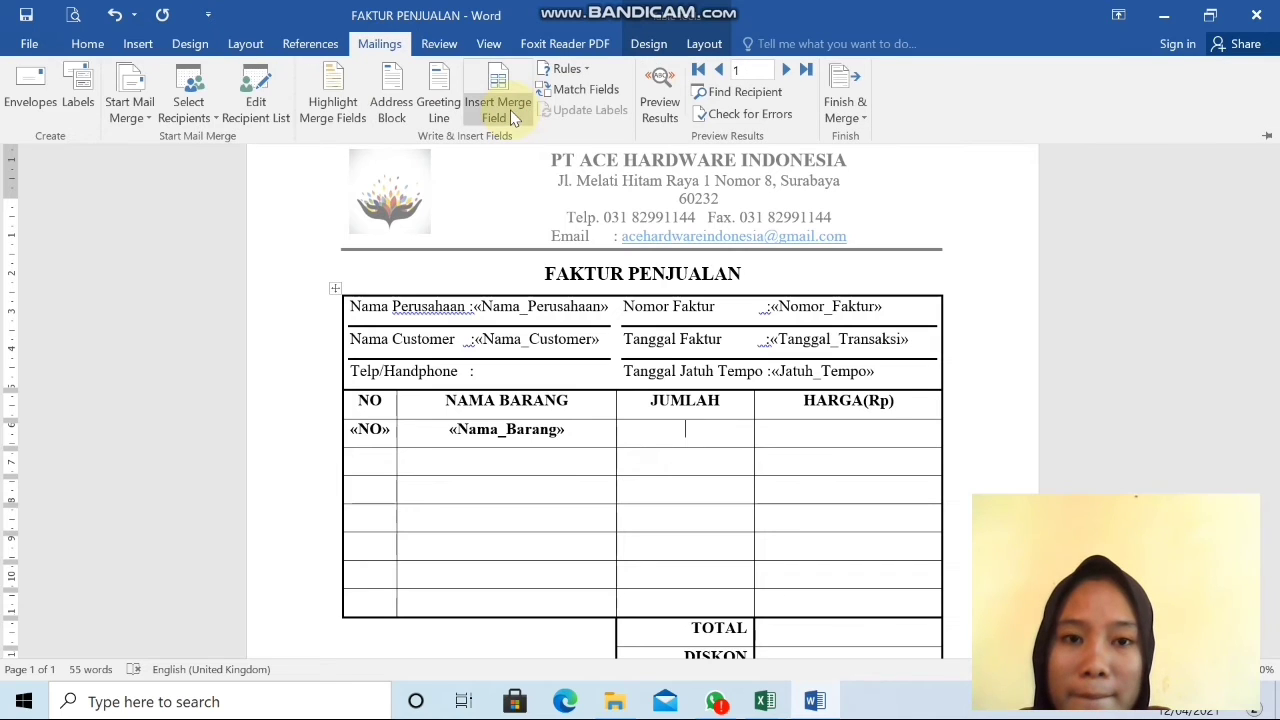
click(512, 117)
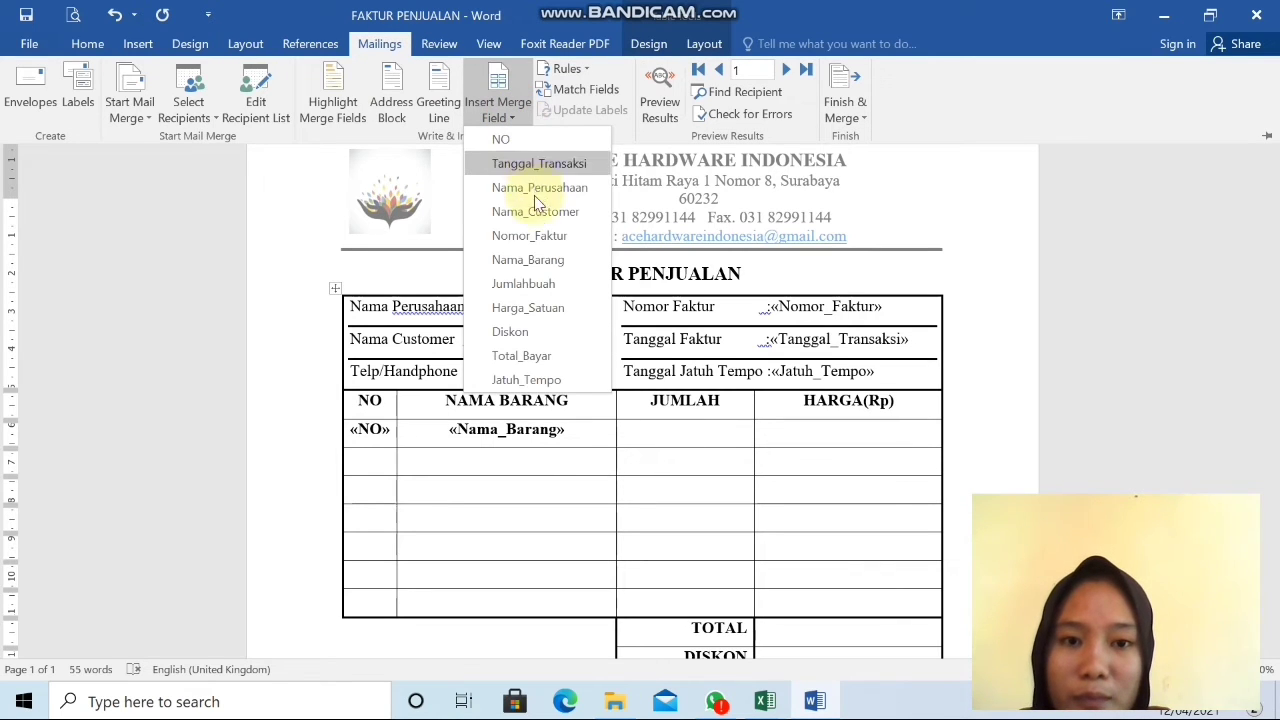
click(538, 287)
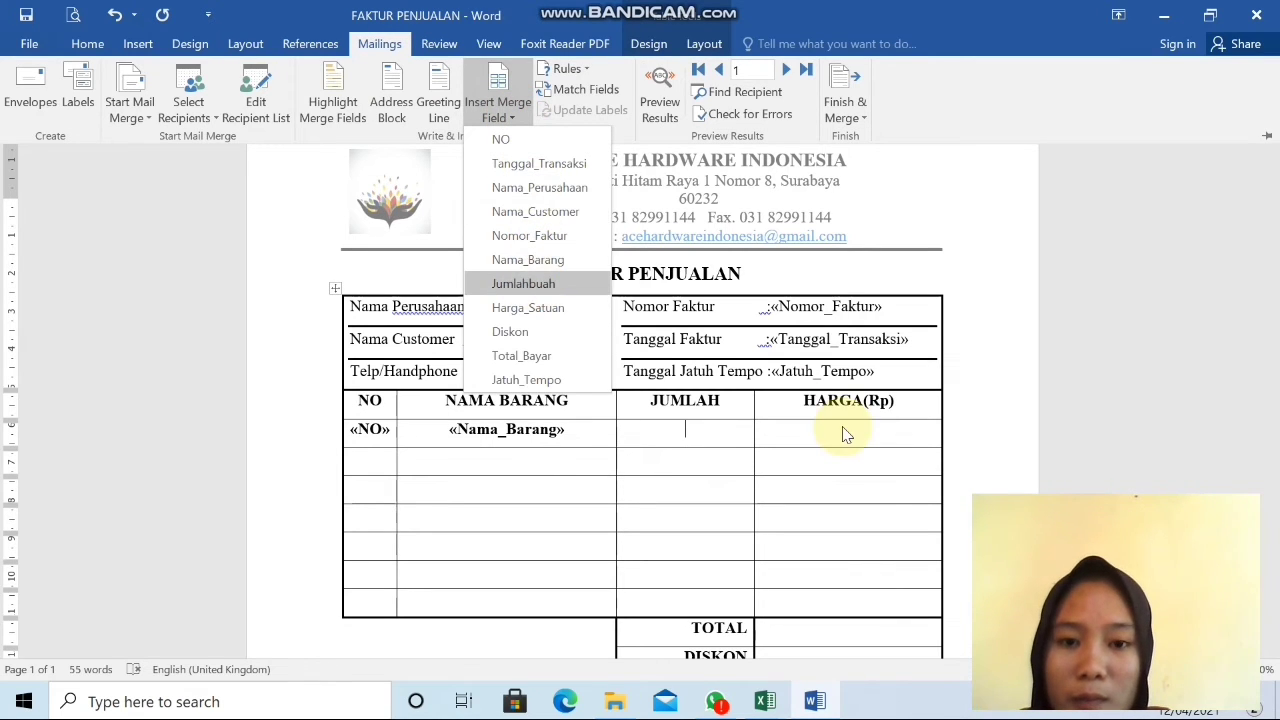
click(829, 459)
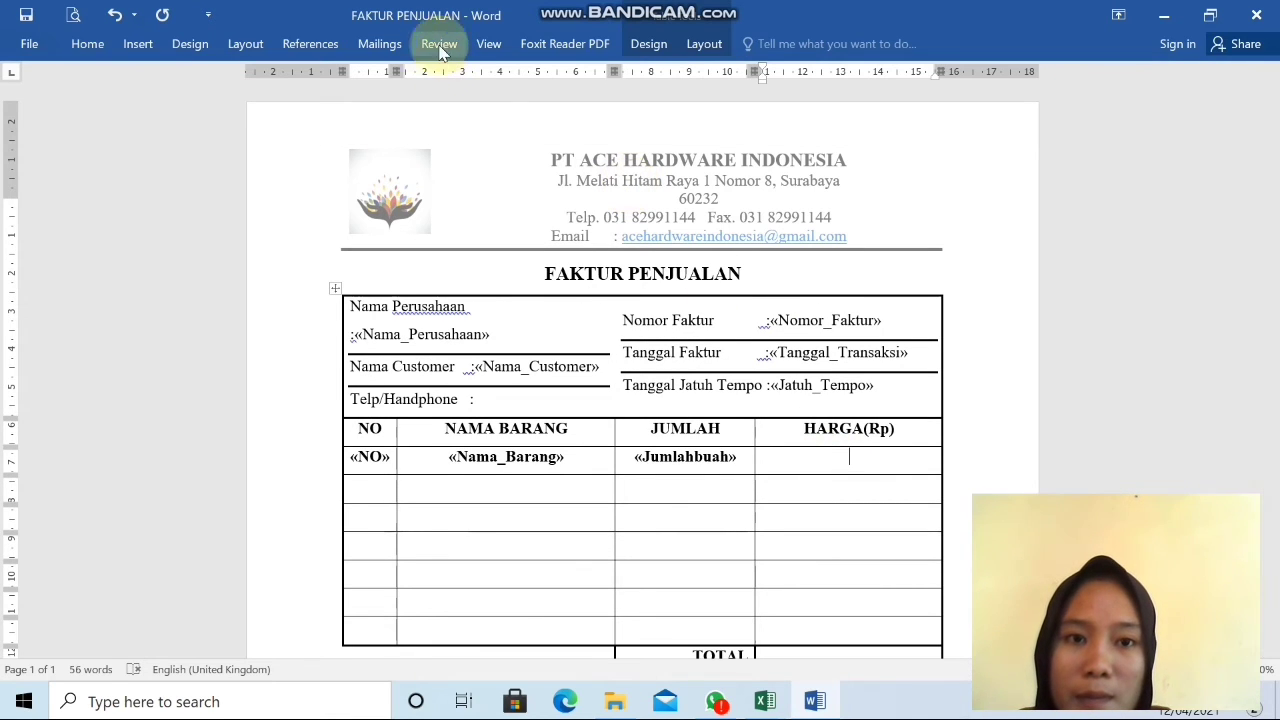
click(380, 44)
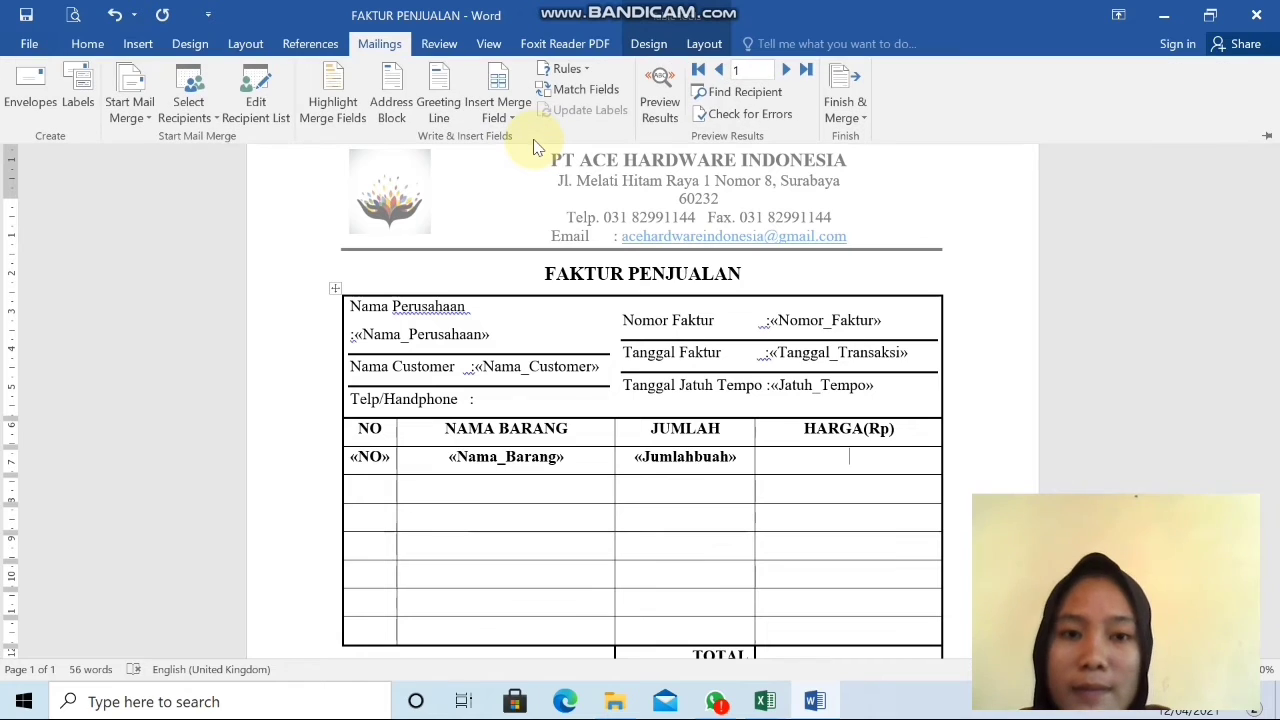
click(514, 121)
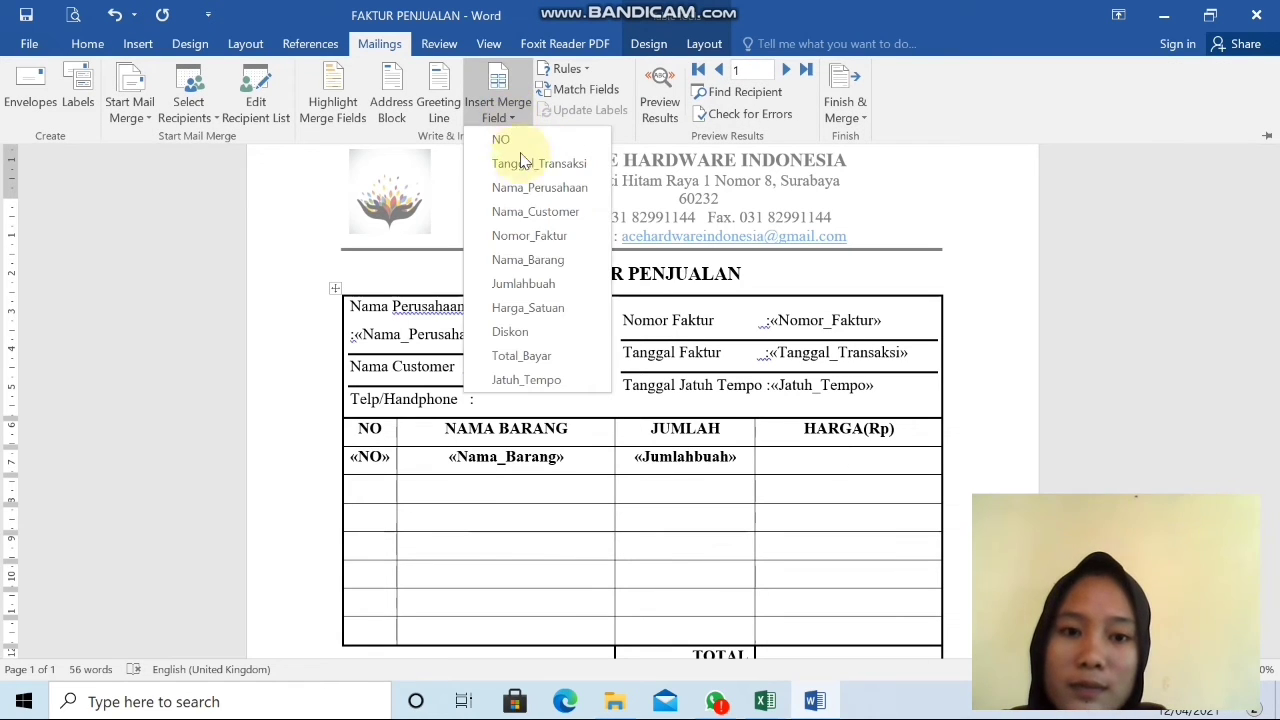
click(530, 308)
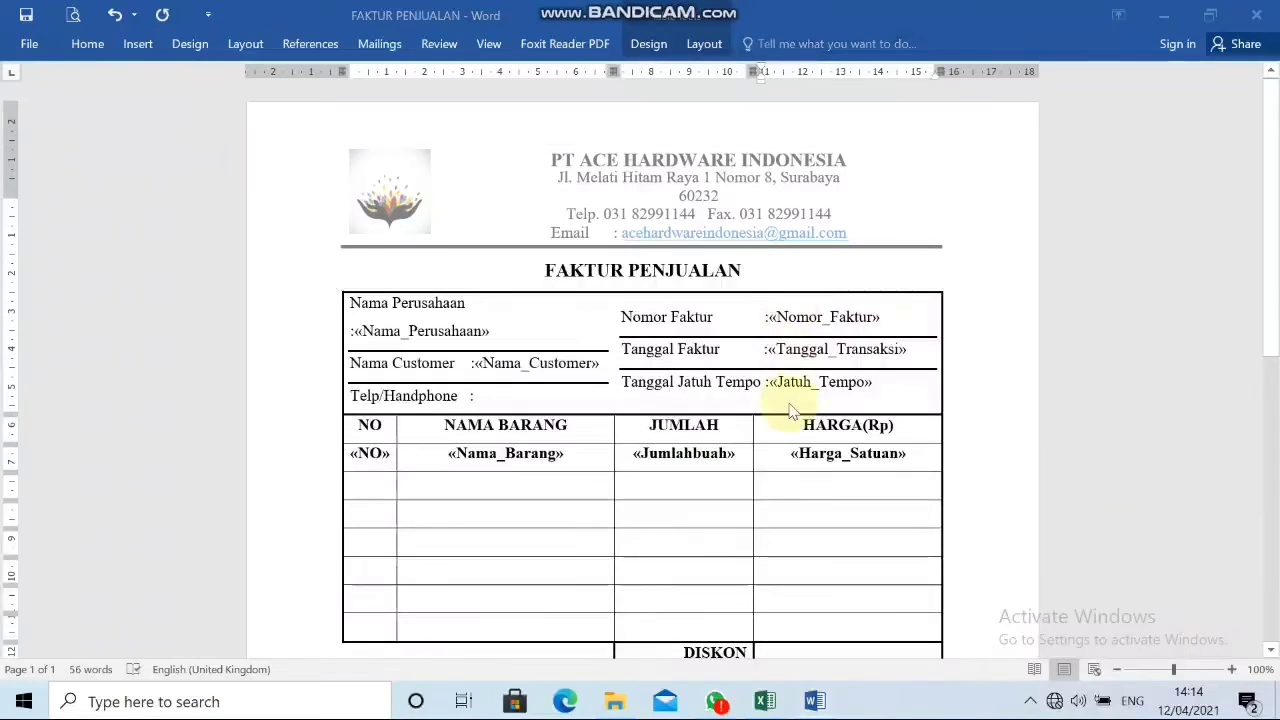
- Insert the Diskon merge field in the cell beside the DISKON label below the item rows
click(780, 656)
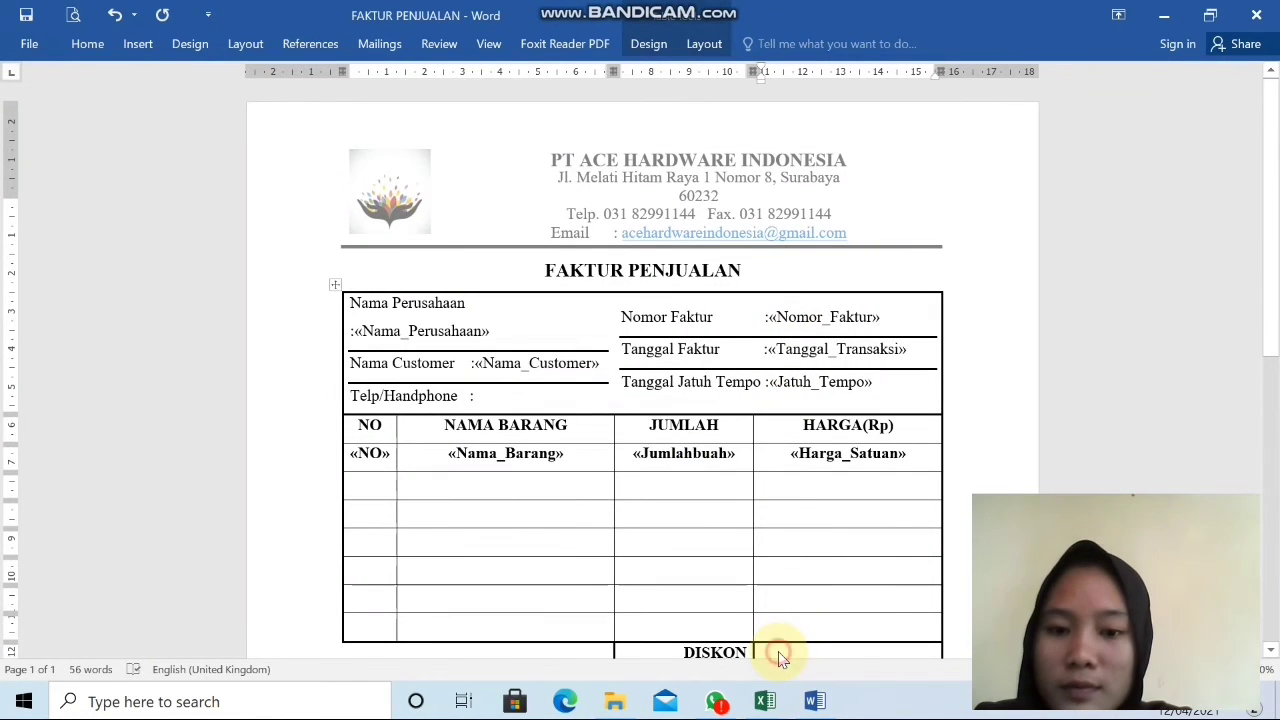
click(382, 42)
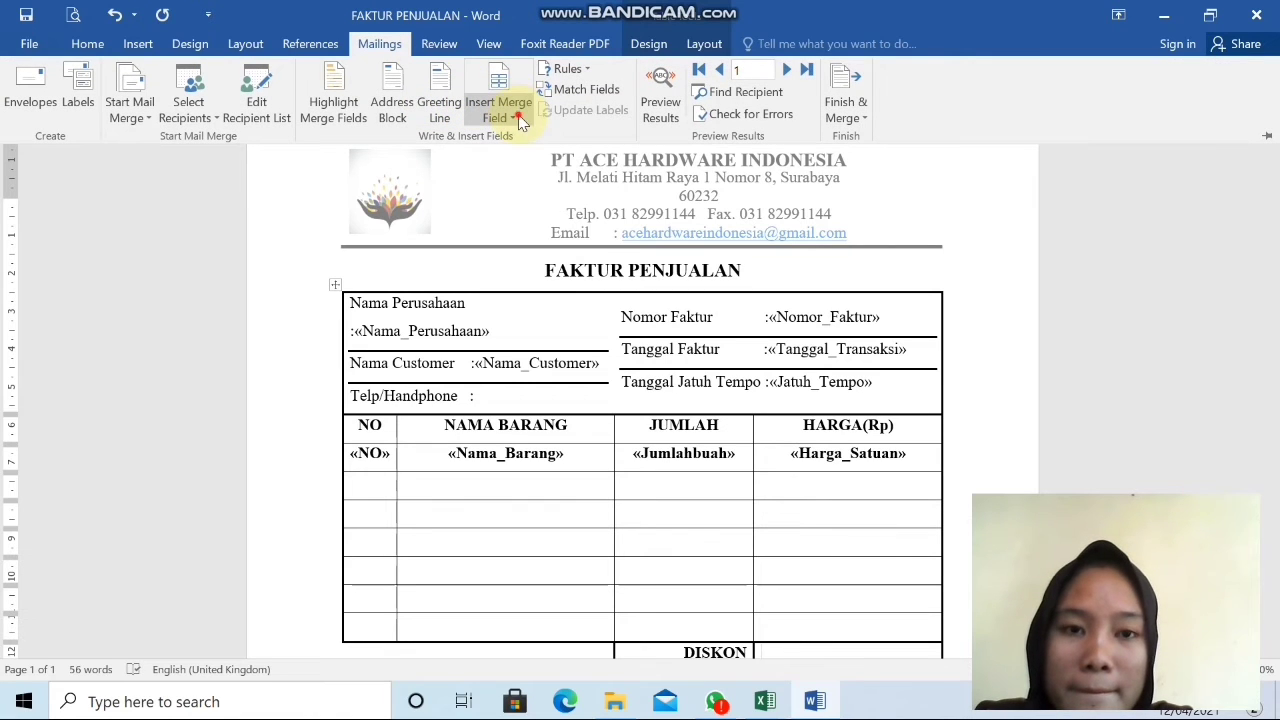
click(518, 114)
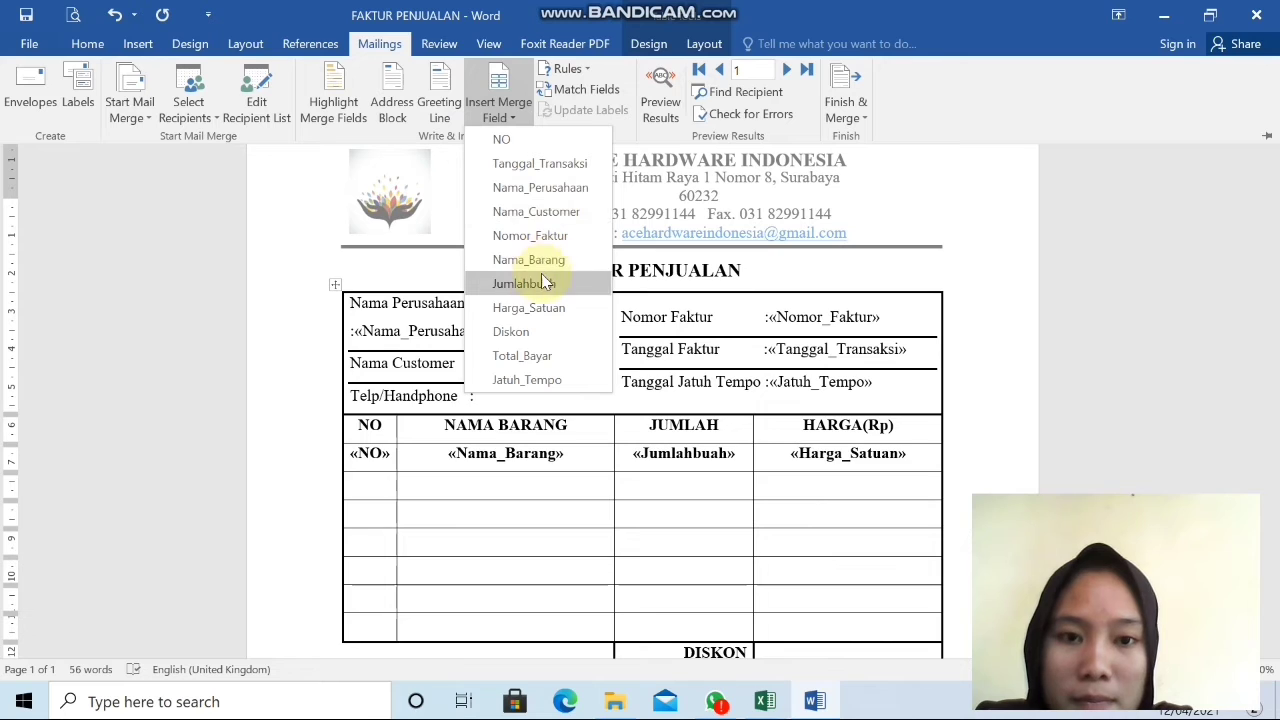
click(527, 333)
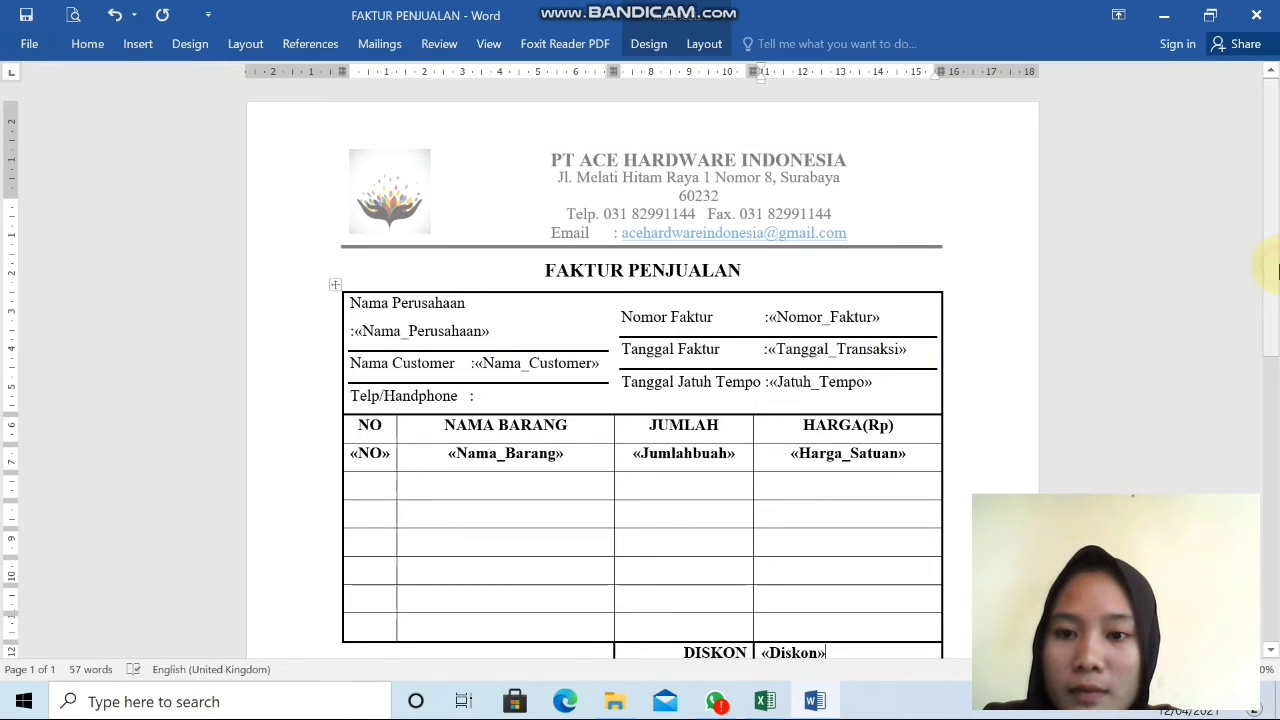
- Insert the Total_Bayar merge field in the cell beside the TOTAL BAYAR label
scroll(827, 640, down, 2)
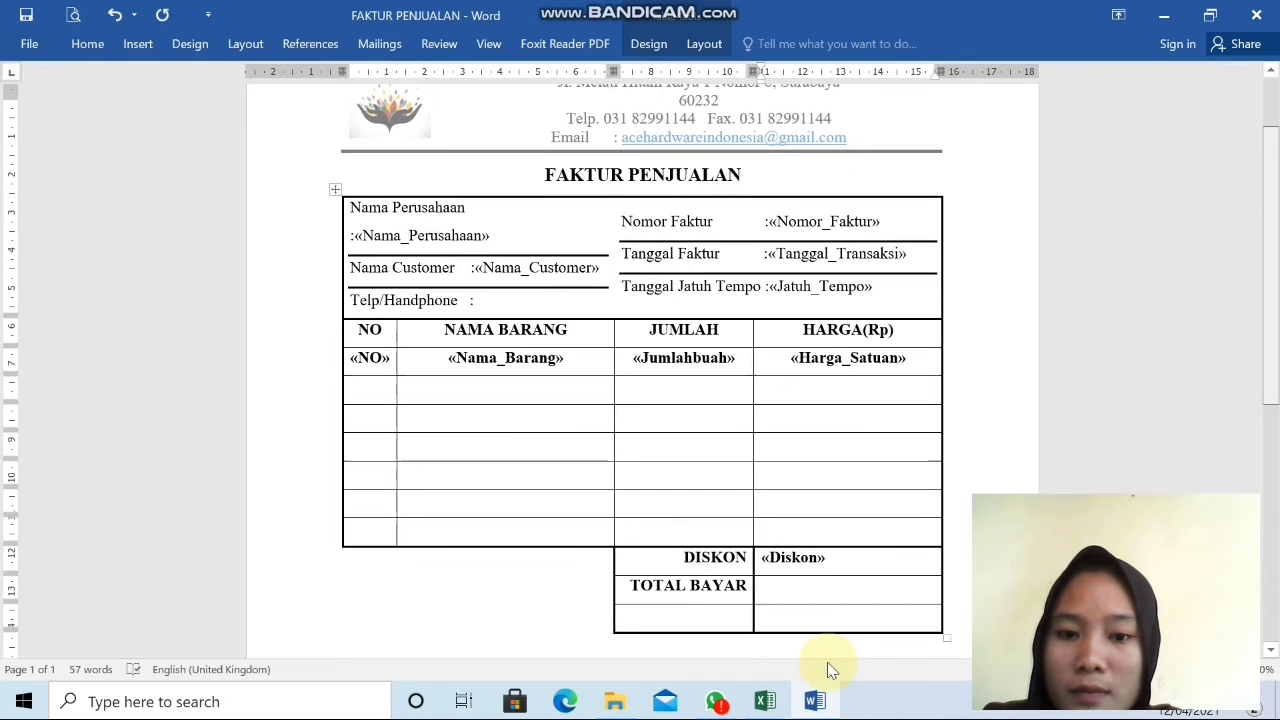
click(786, 588)
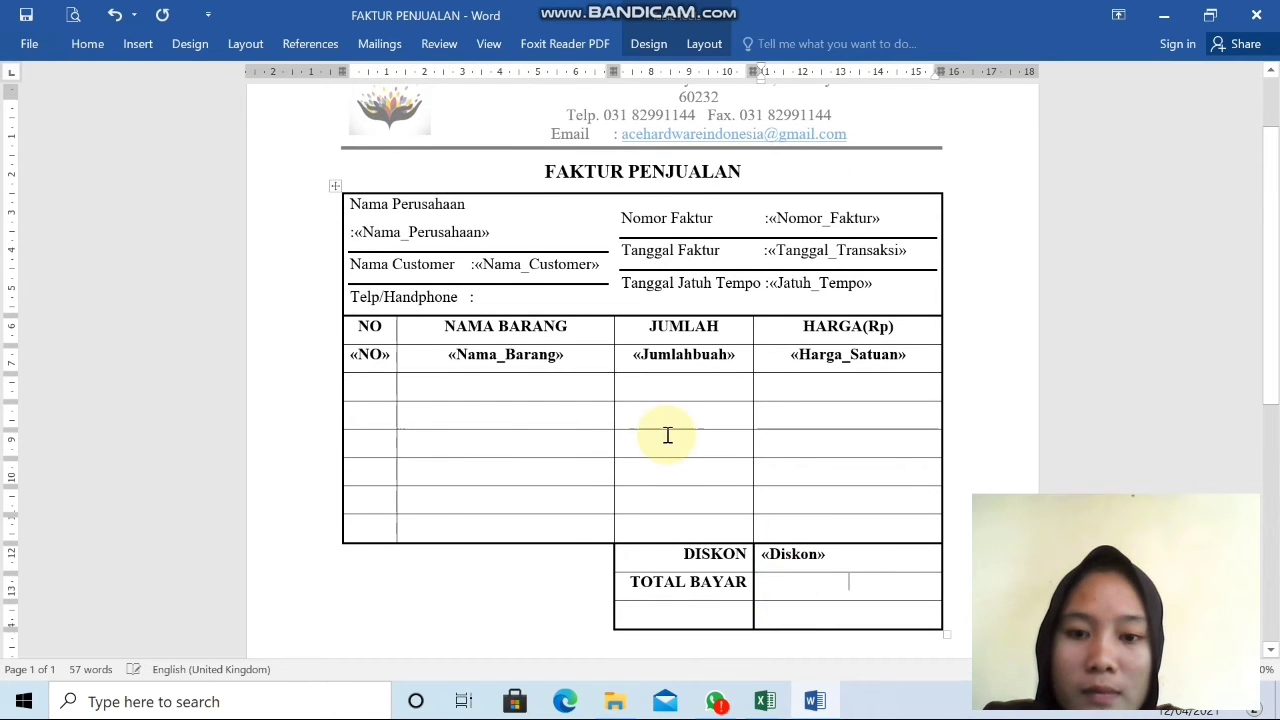
click(370, 48)
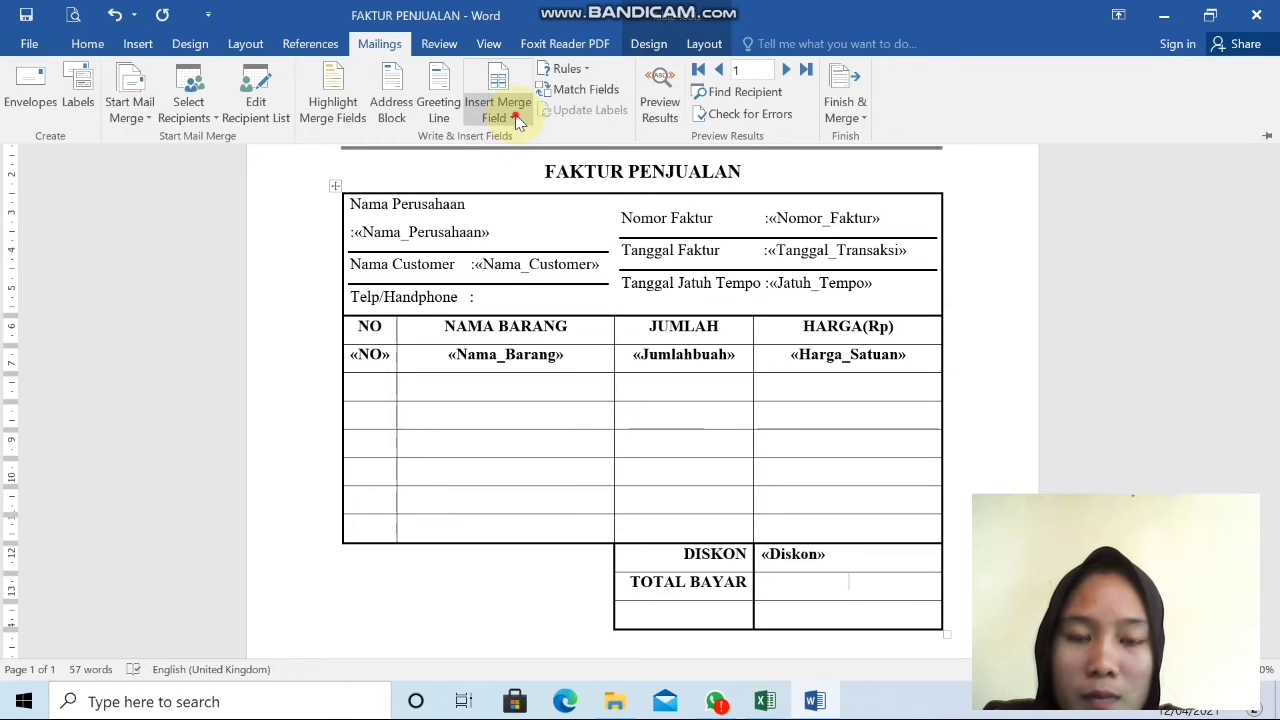
click(515, 116)
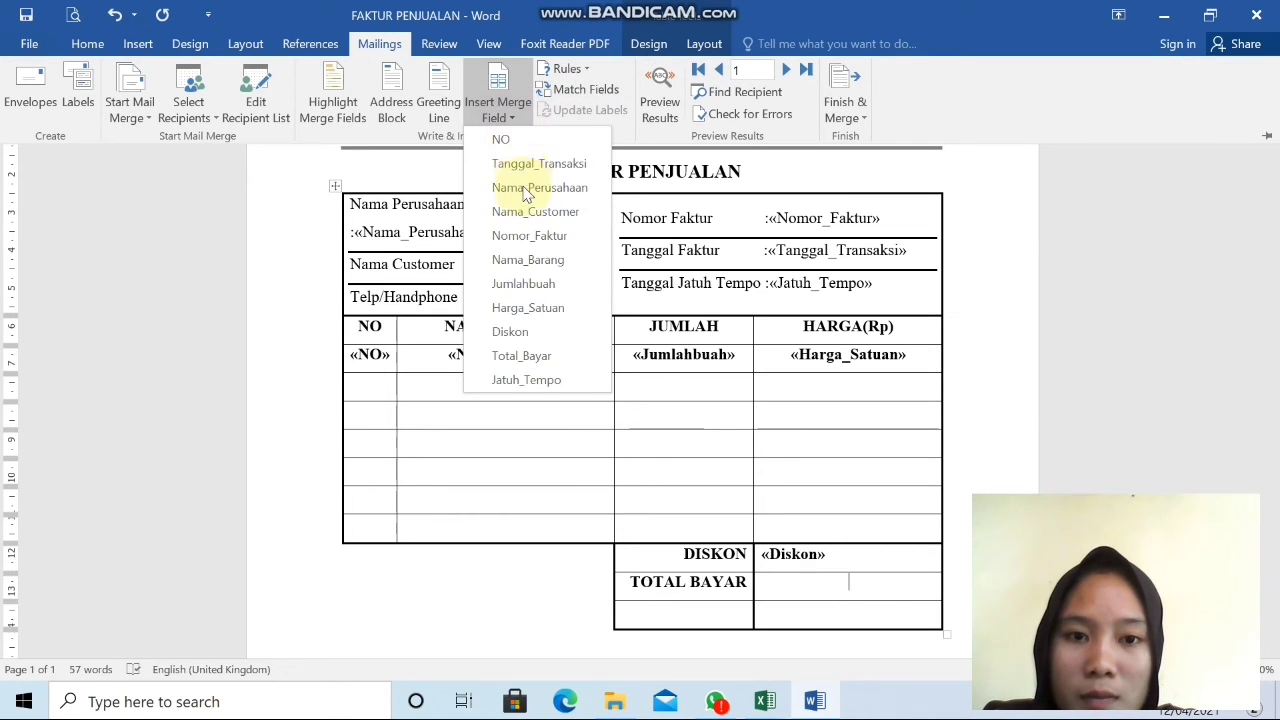
click(546, 356)
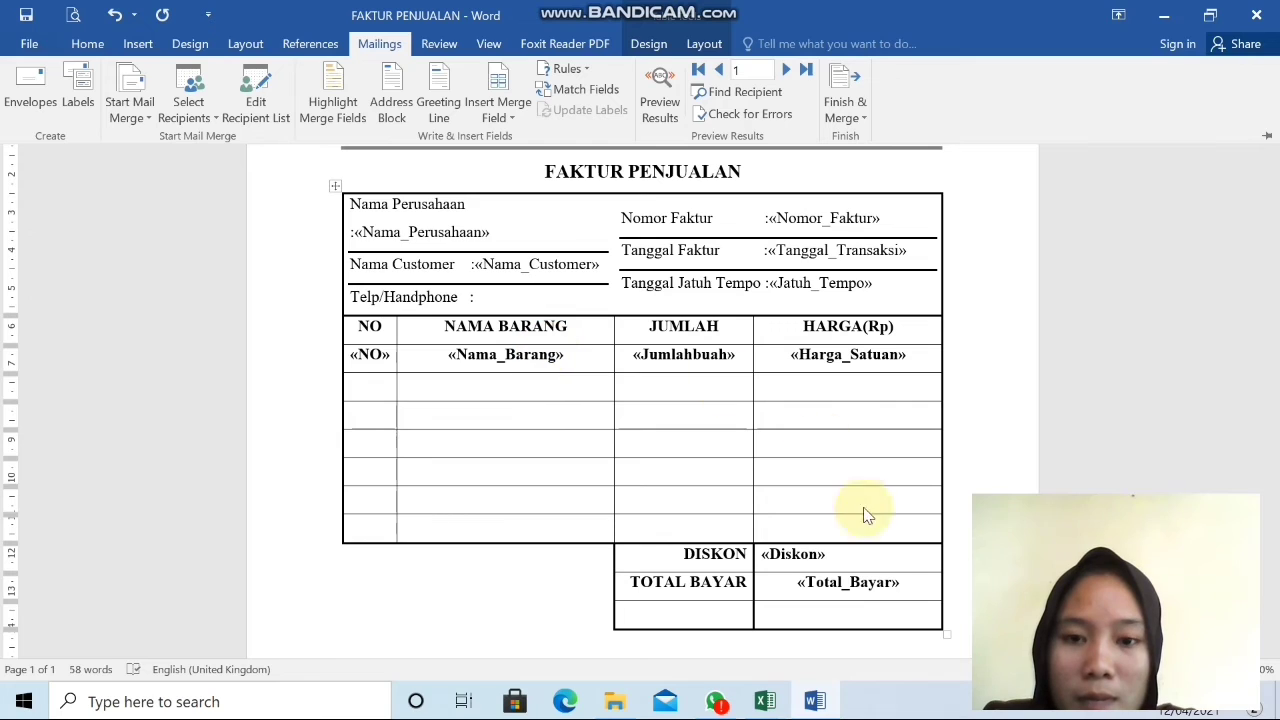
- Left-align the Total_Bayar merge field in its cell
click(802, 588)
drag(797, 588, 913, 582)
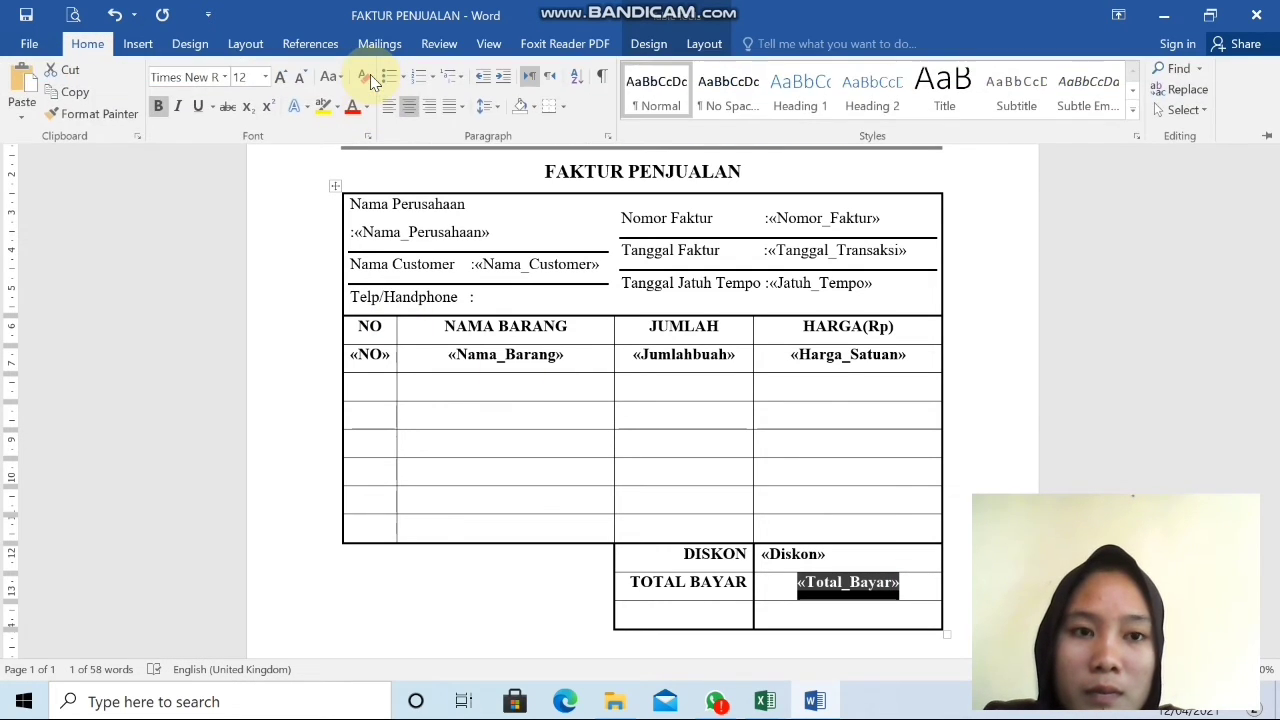
click(389, 110)
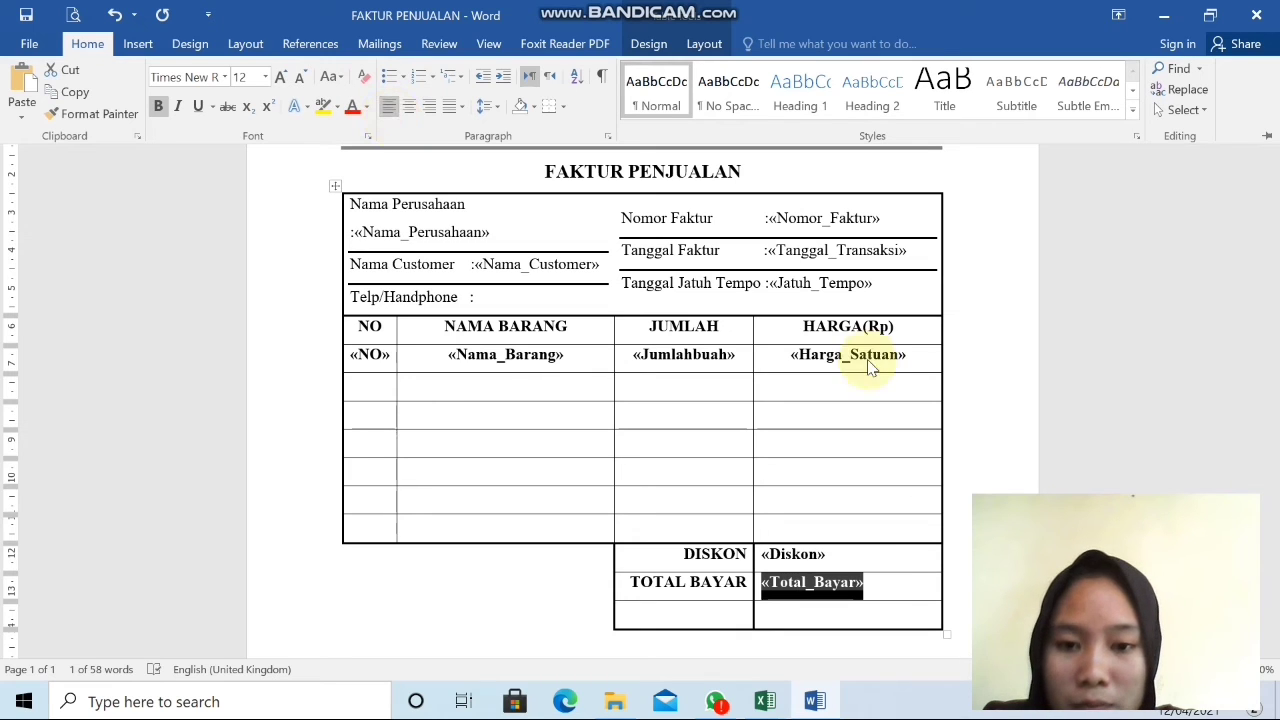
click(897, 588)
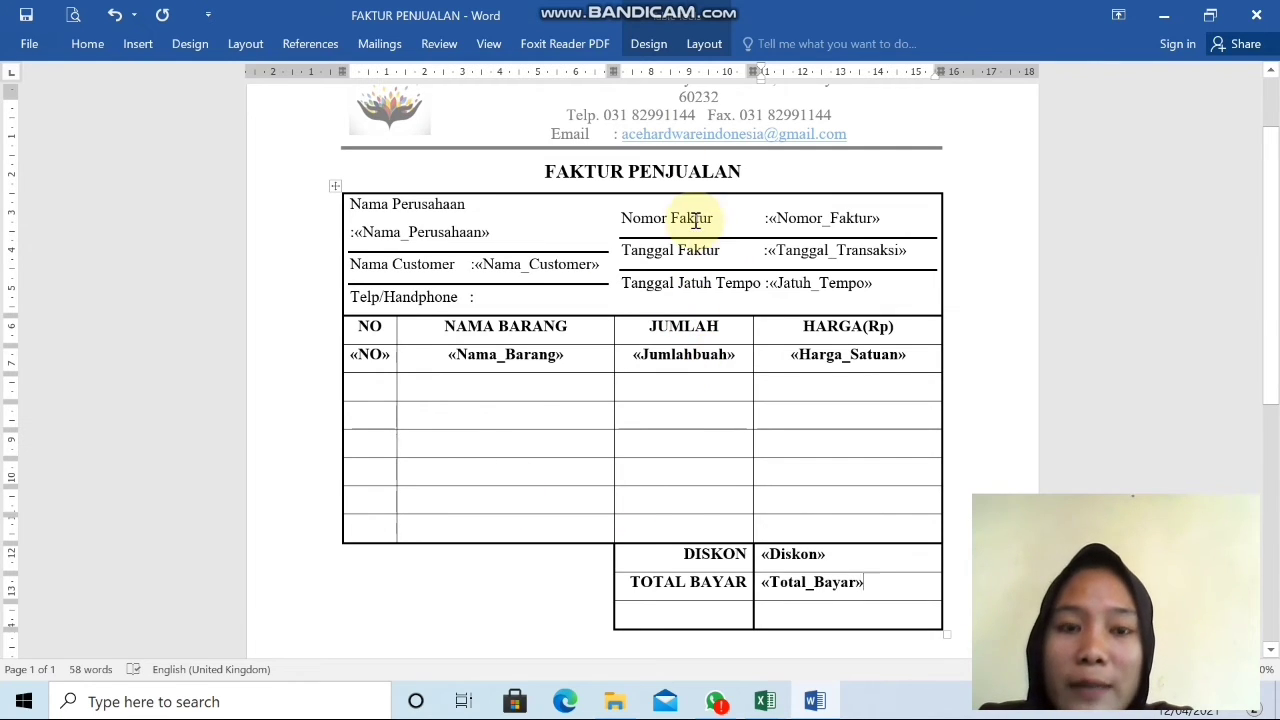
- Preview the merge results for the first record in the invoice form and check the filled-in fields
click(381, 46)
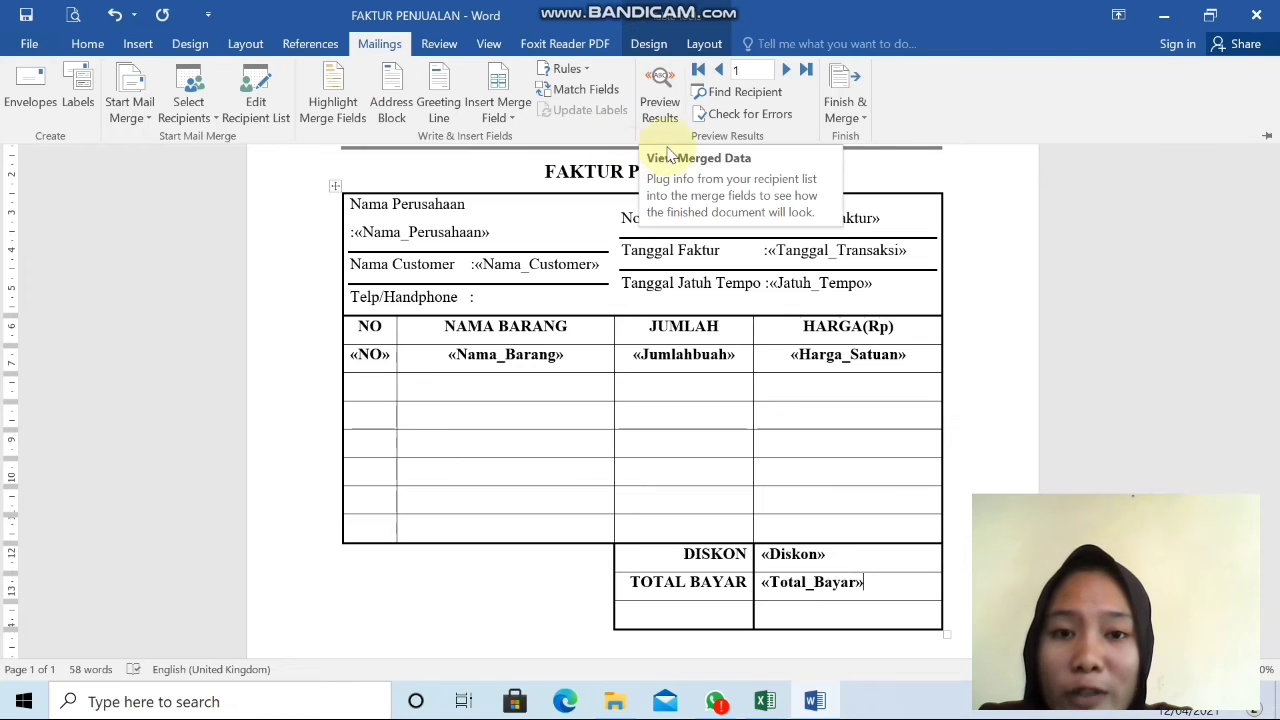
click(670, 110)
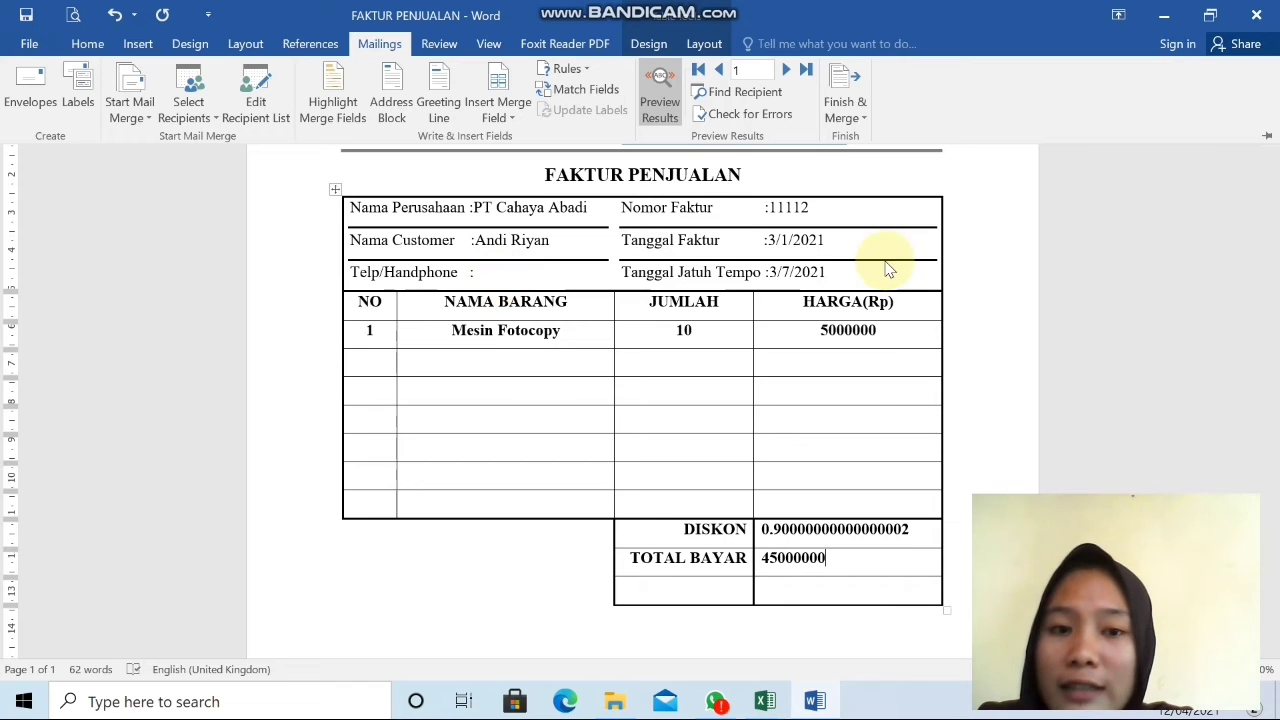
click(971, 316)
key(Up)
key(Up)
key(Up)
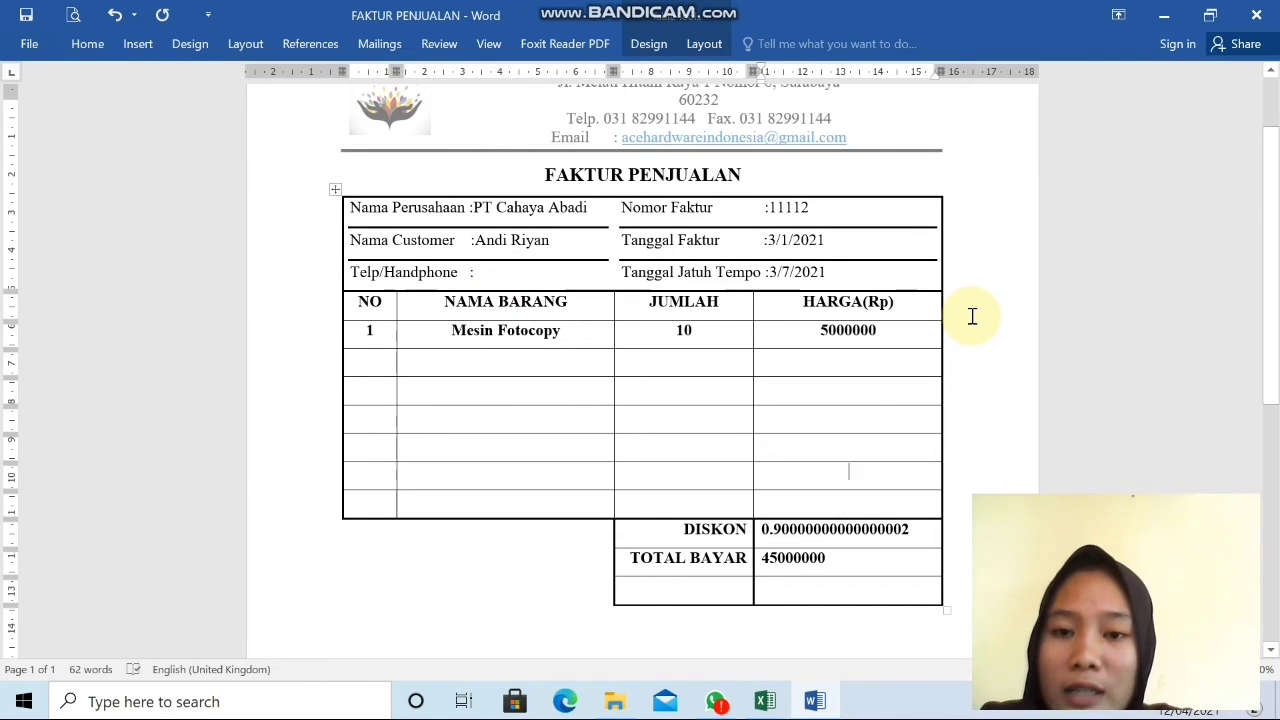
key(Up)
key(Up)
key(Up)
key(Up)
key(Up)
key(Up)
key(Up)
key(Up)
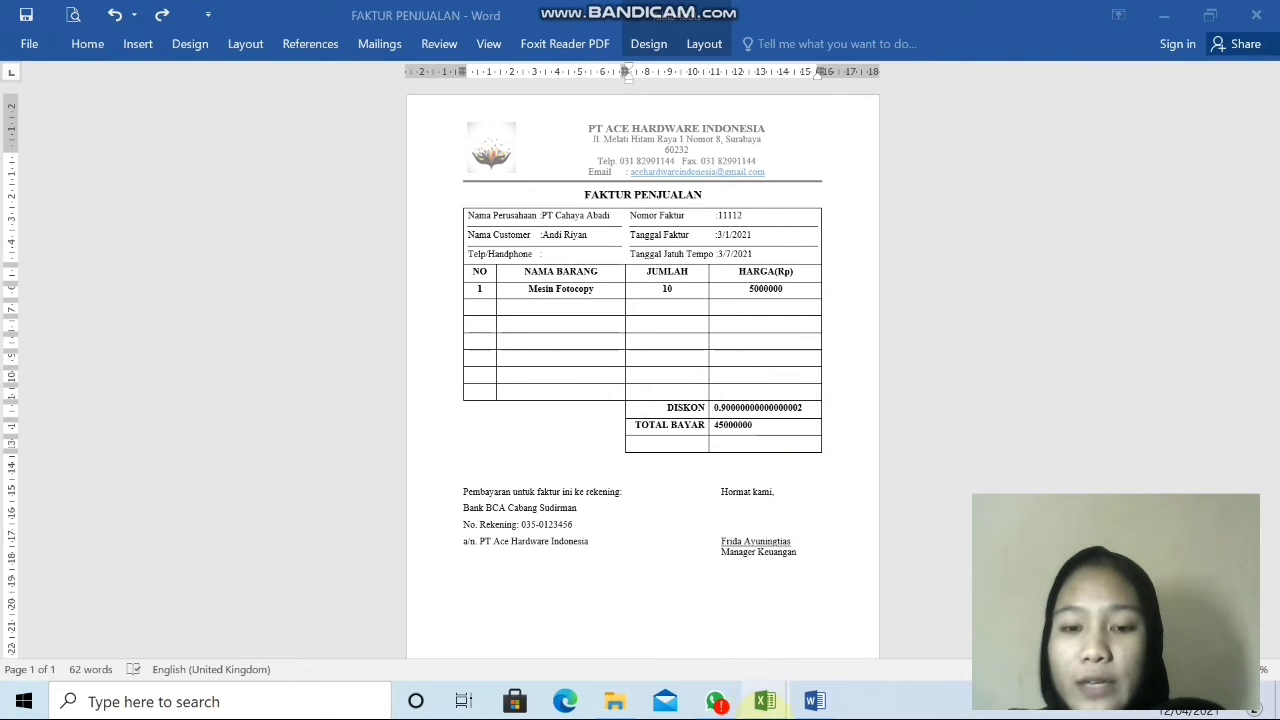
- Switch to the DATA FAKTUR PENJUALAN workbook in Excel and copy the whole table A1:K31, including its header row
mouse_move(778, 705)
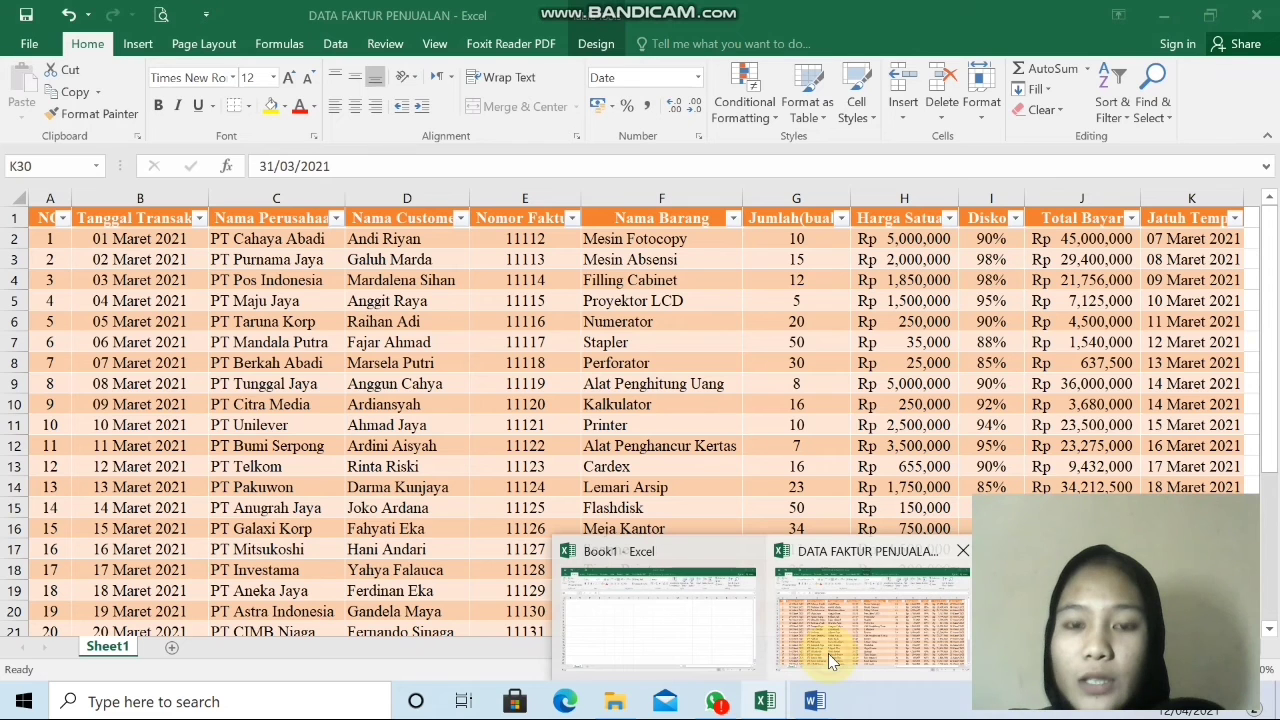
click(828, 657)
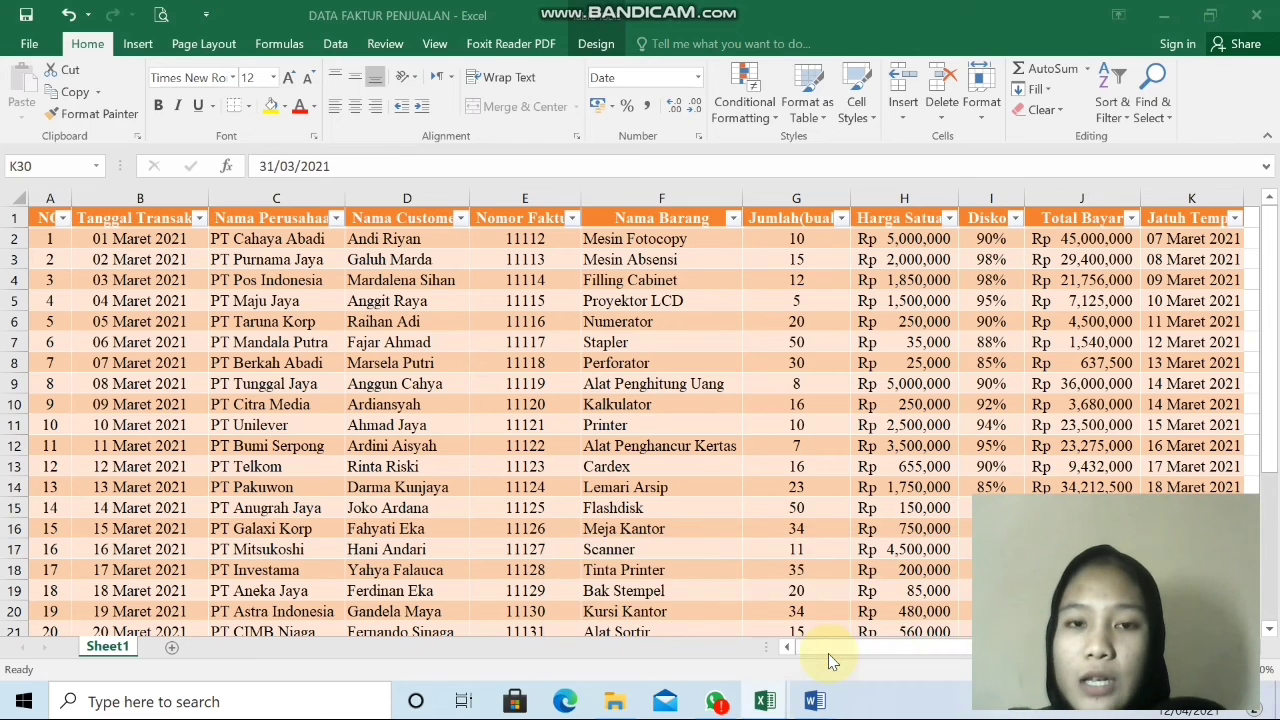
click(48, 219)
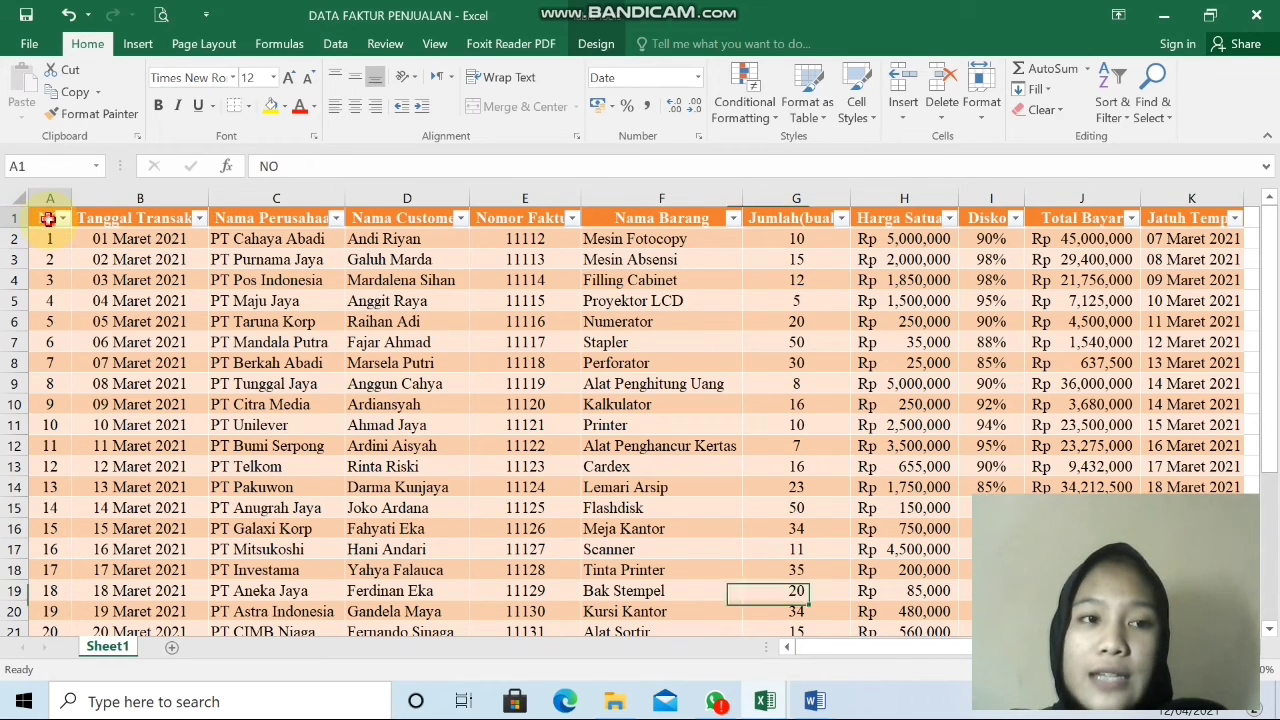
key(shift+Right)
key(shift+Right)
key(shift+Right)
key(shift+Right)
key(shift+Right)
key(shift+Right)
key(shift+Right)
key(shift+Right)
key(shift+Right)
key(shift+Right)
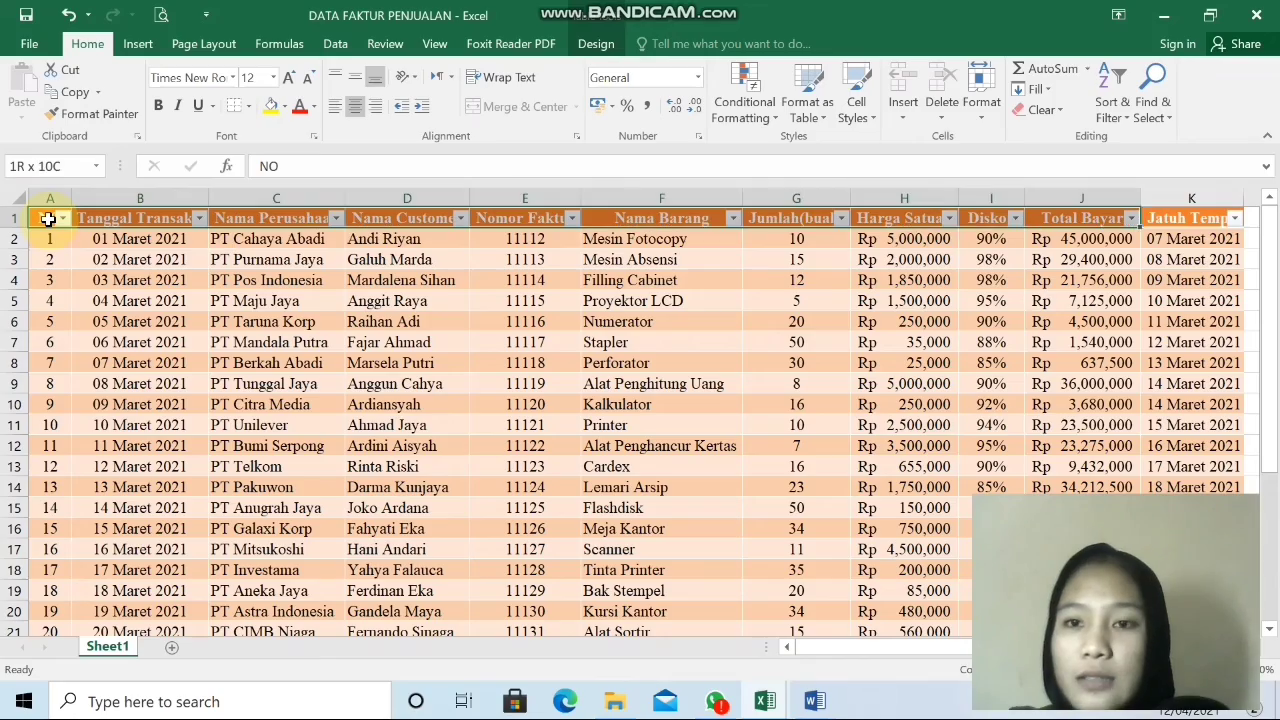
key(shift+Down)
key(shift+Down)
key(shift+Down)
key(shift+Down)
key(shift+Down)
key(shift+Down)
key(shift+Down)
key(shift+Down)
key(shift+Down)
key(shift+Down)
key(shift+Down)
key(shift+Down)
key(shift+Down)
key(shift+Down)
key(shift+Down)
key(shift+Down)
key(shift+Down)
key(shift+Down)
key(shift+Down)
key(shift+Down)
key(shift+Down)
key(shift+Down)
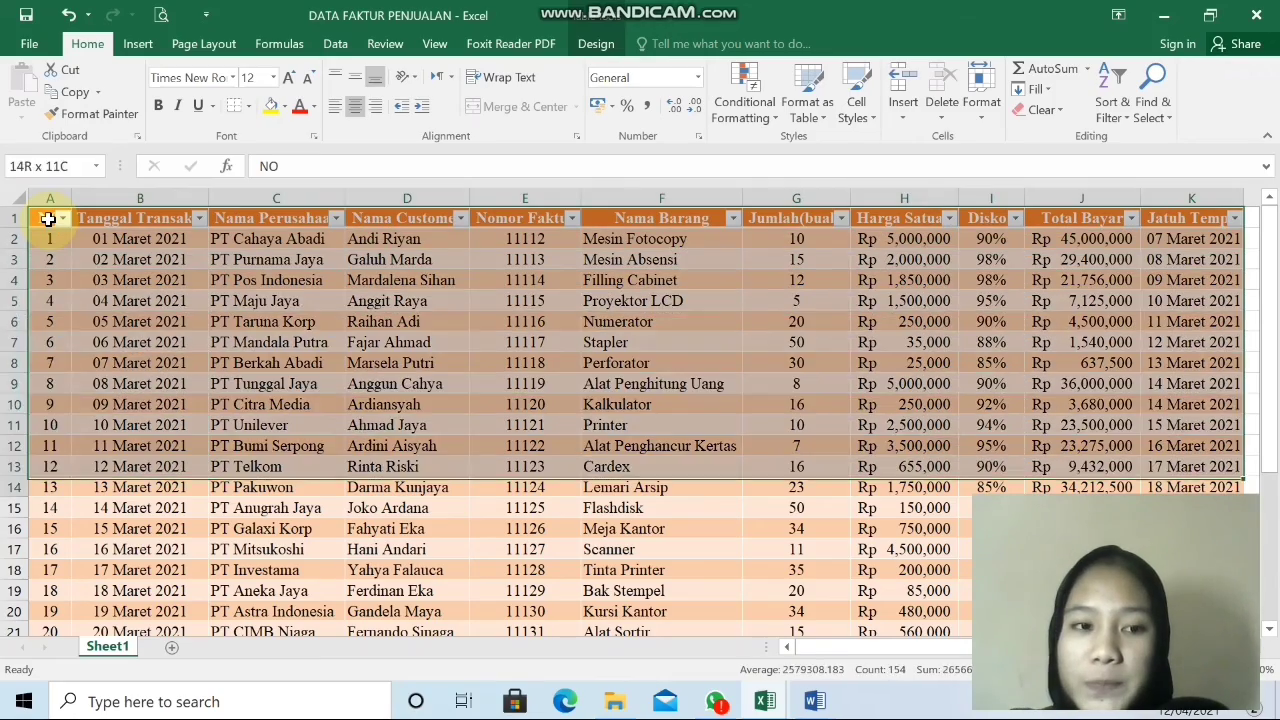
key(shift+Down)
key(shift+Down)
key(shift+Down)
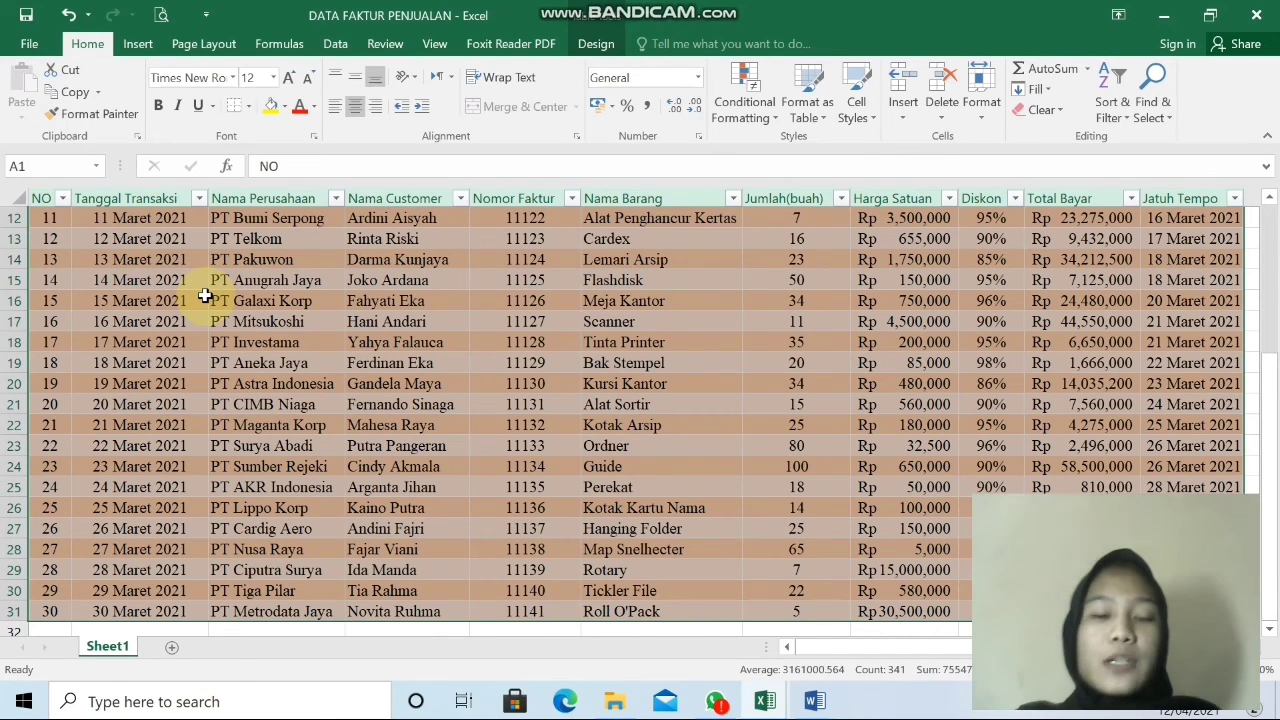
key(ctrl+c)
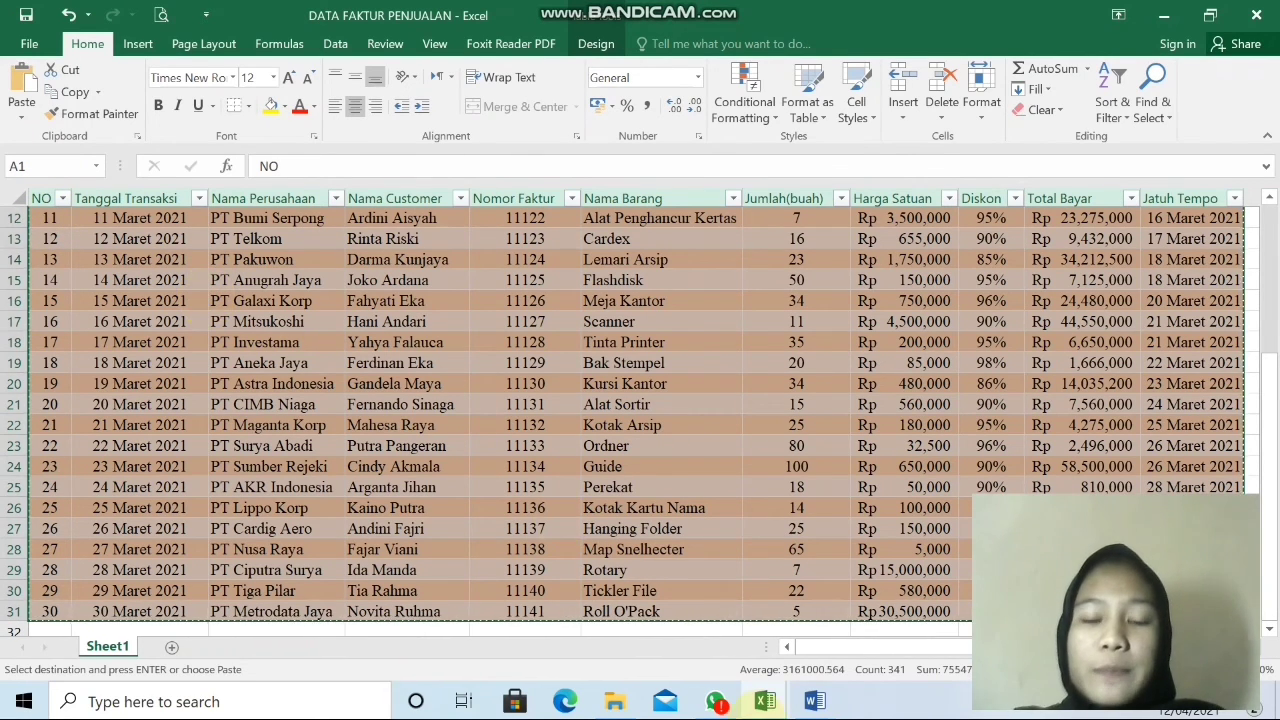
- Switch to the DATA FIX document in Word and paste the copied invoice table into its blank landscape page
mouse_move(818, 703)
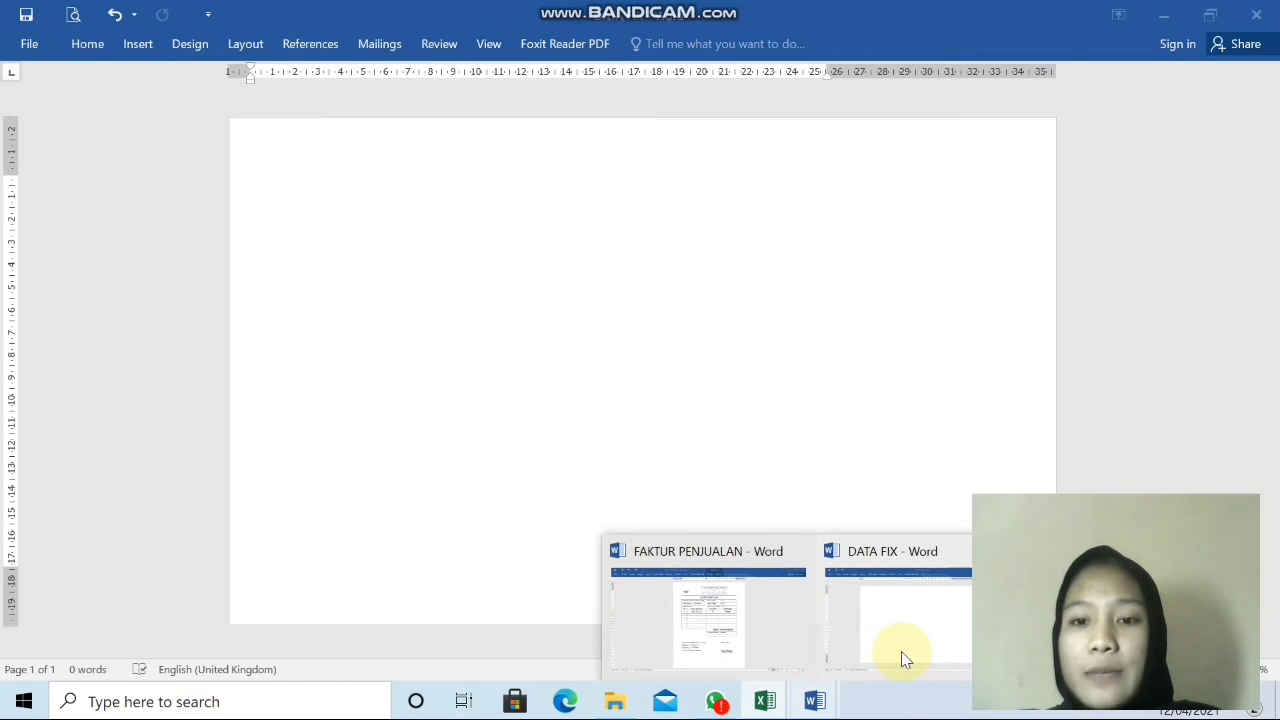
click(902, 658)
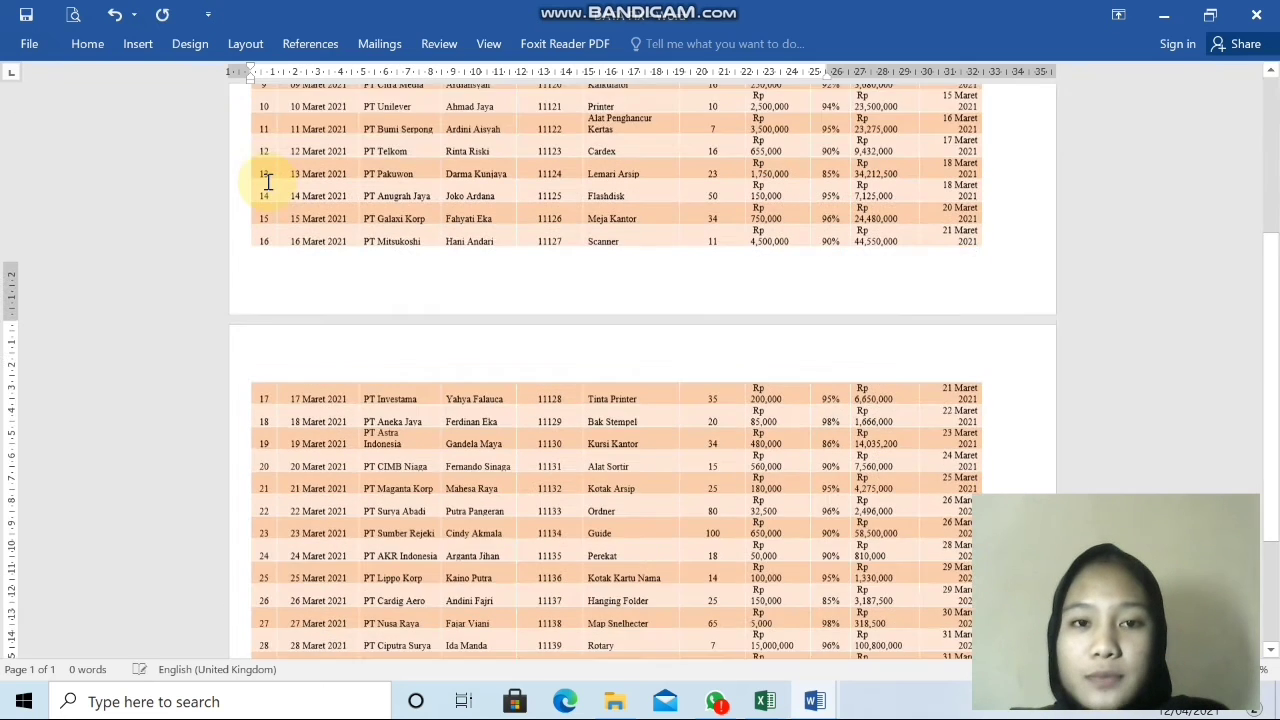
scroll(268, 181, down, 1)
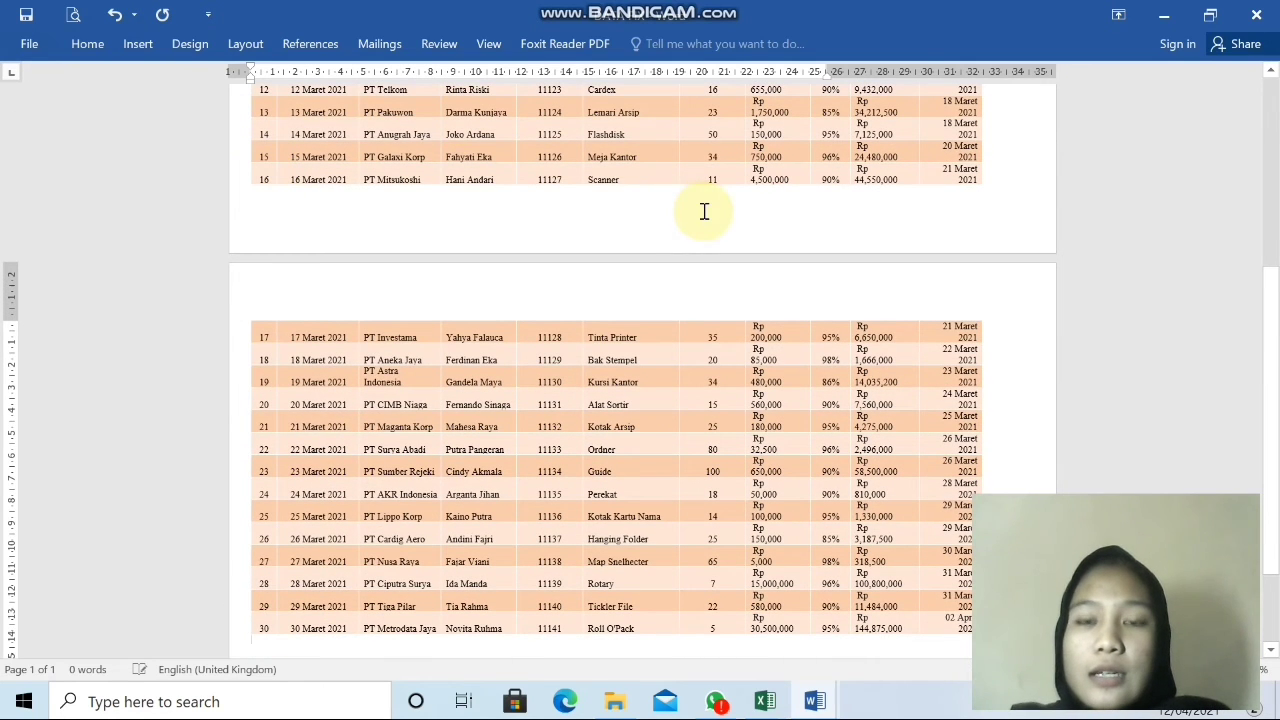
drag(1275, 330, 798, 38)
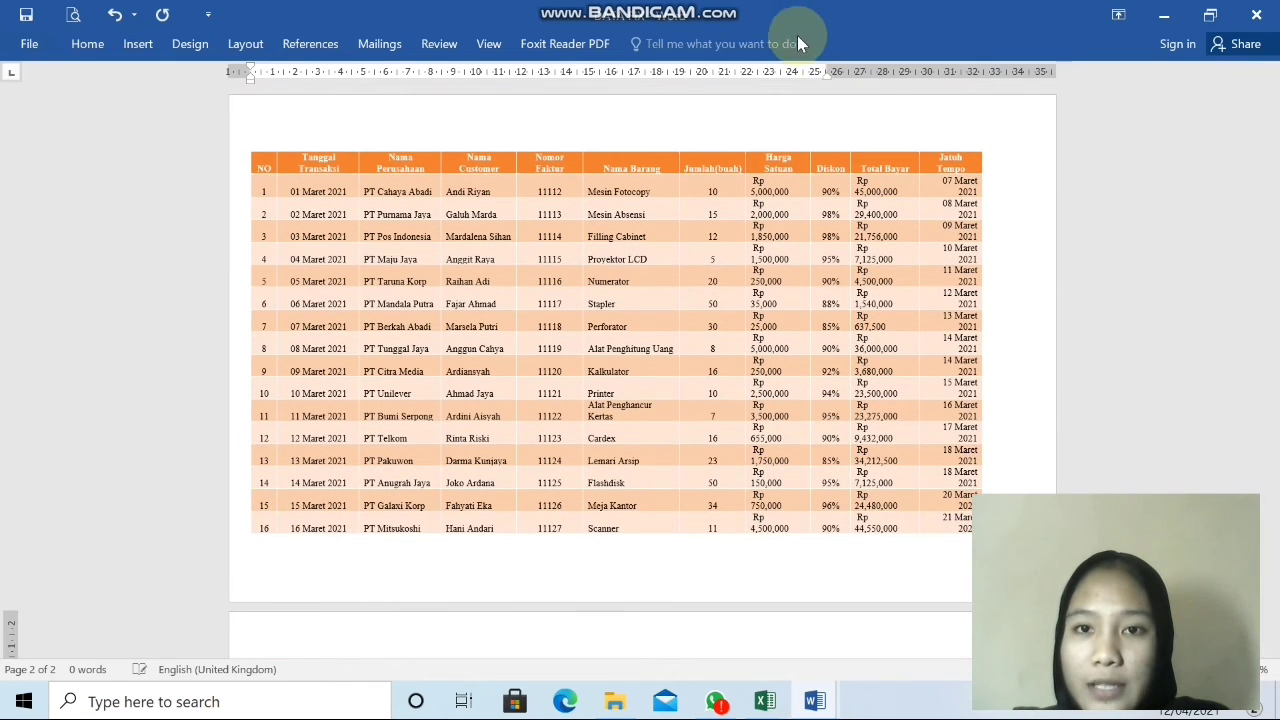
- Widen the Jatuh Tempo, Total Bayar and Harga Satuan columns so their values fit on one line, and save the DATA FIX document
click(817, 193)
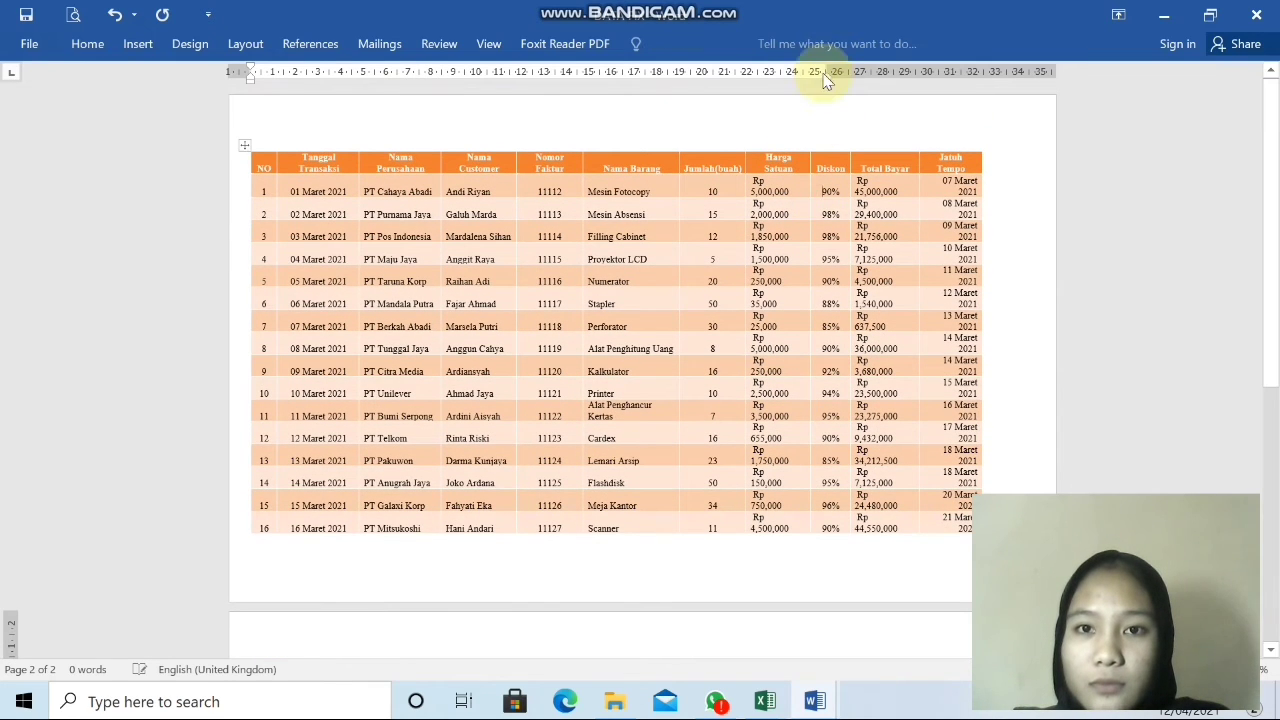
drag(976, 71, 1016, 70)
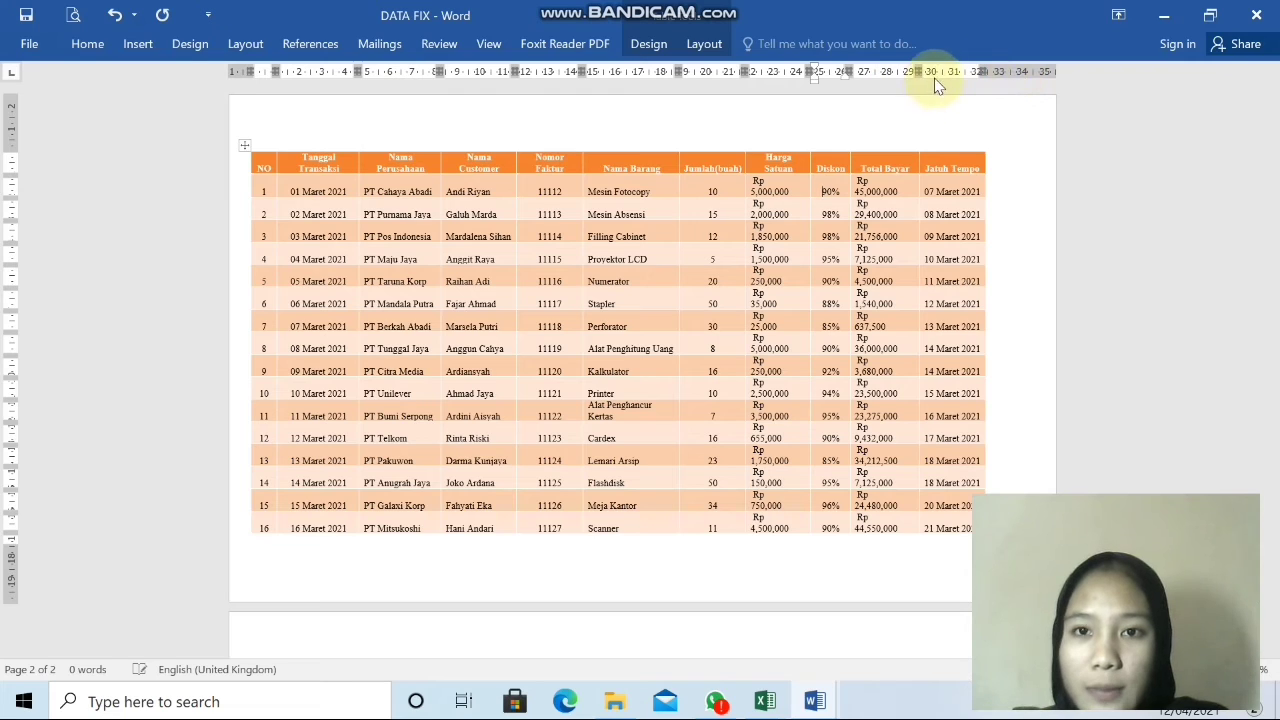
drag(918, 66, 942, 68)
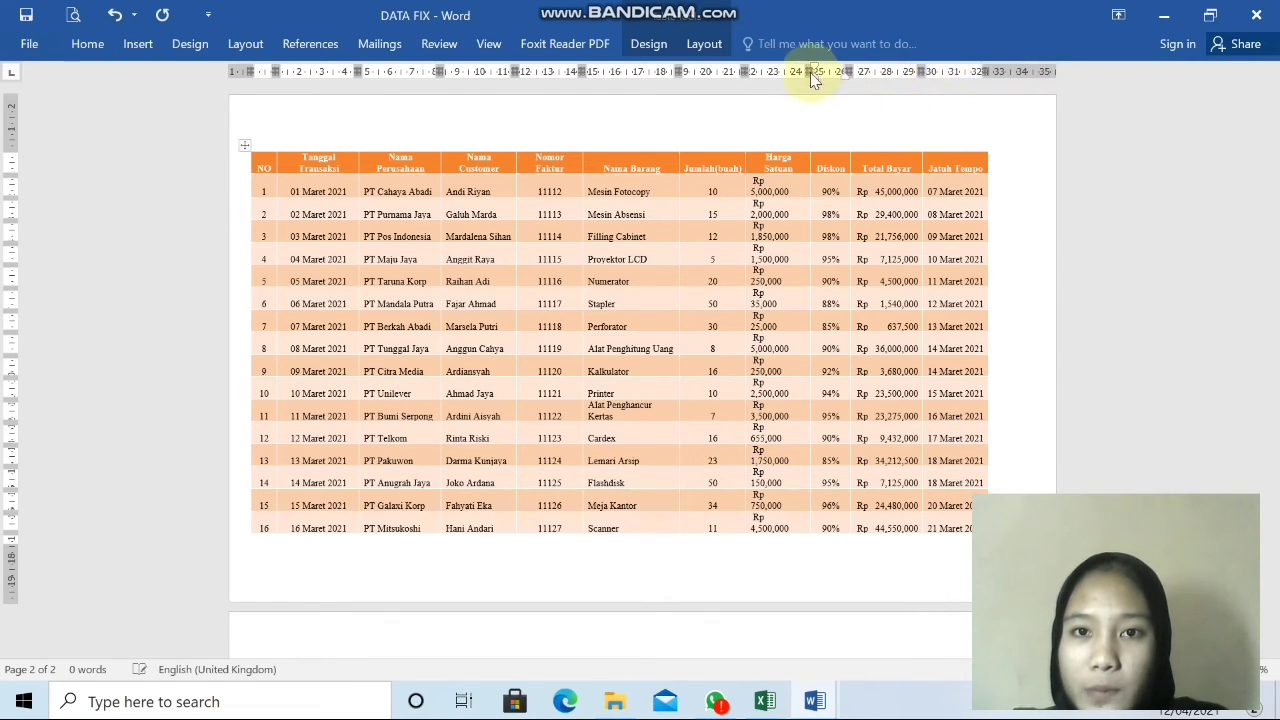
drag(808, 67, 830, 67)
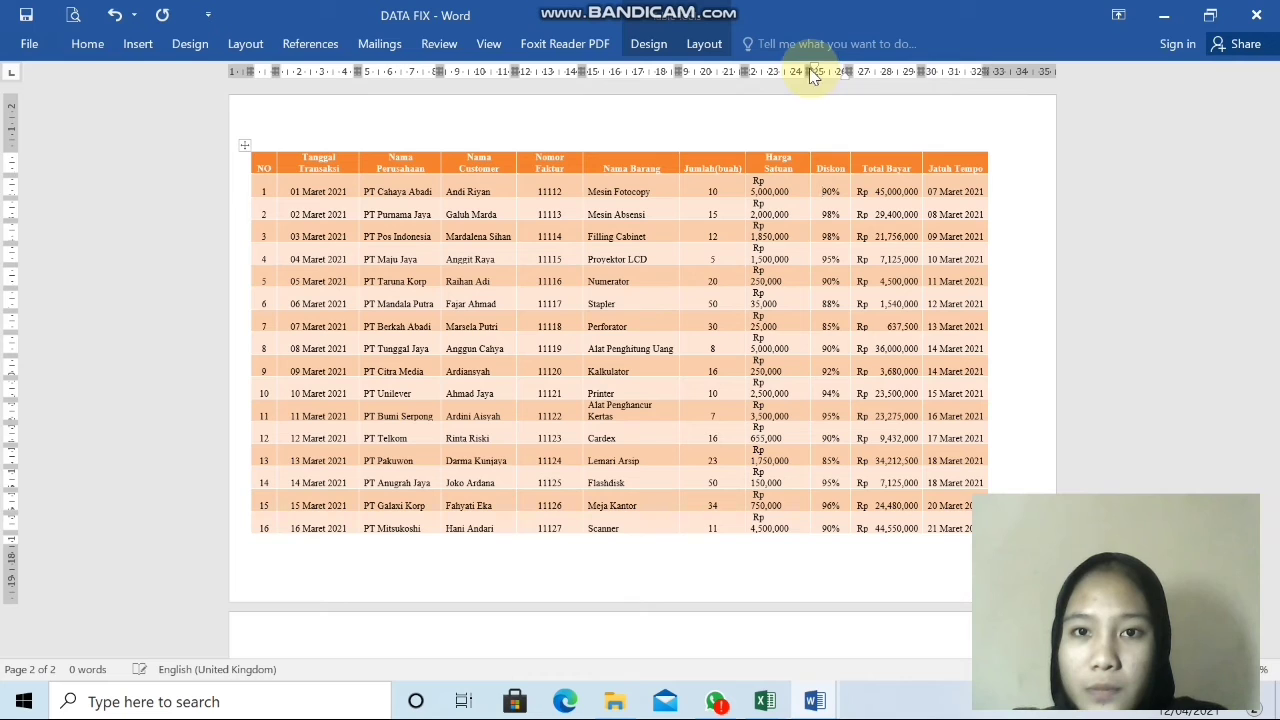
drag(808, 69, 835, 70)
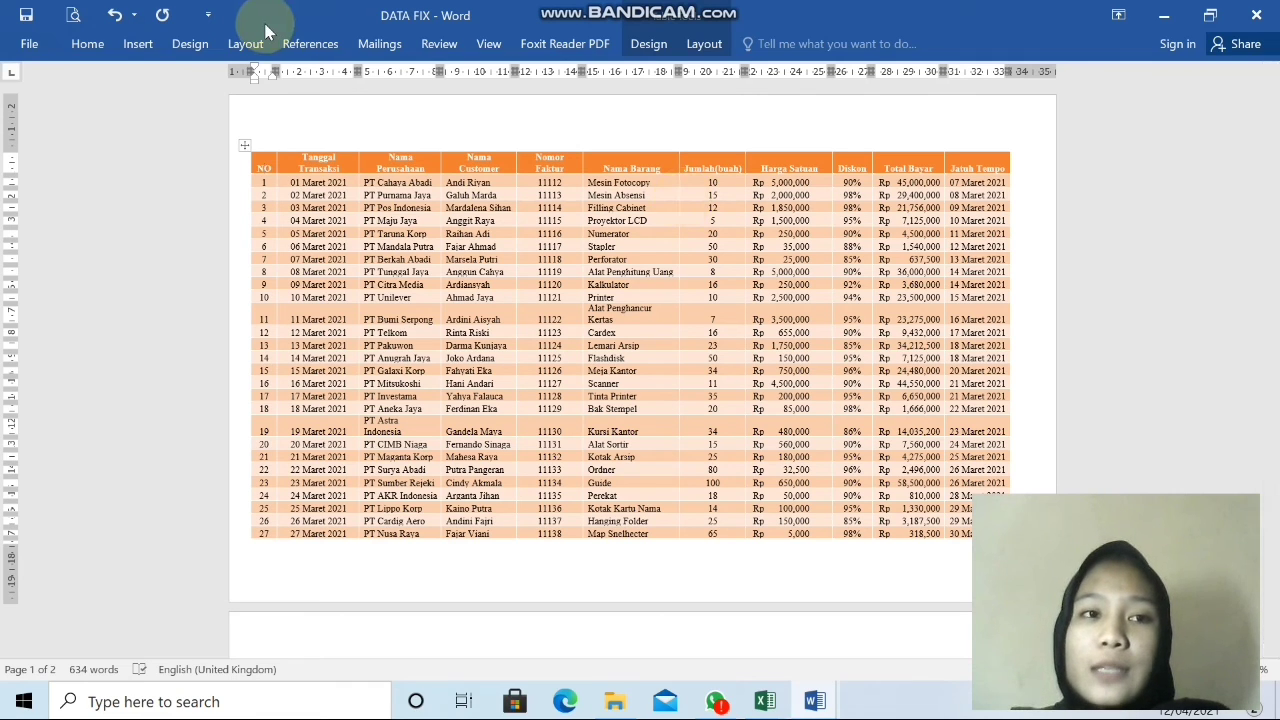
click(26, 16)
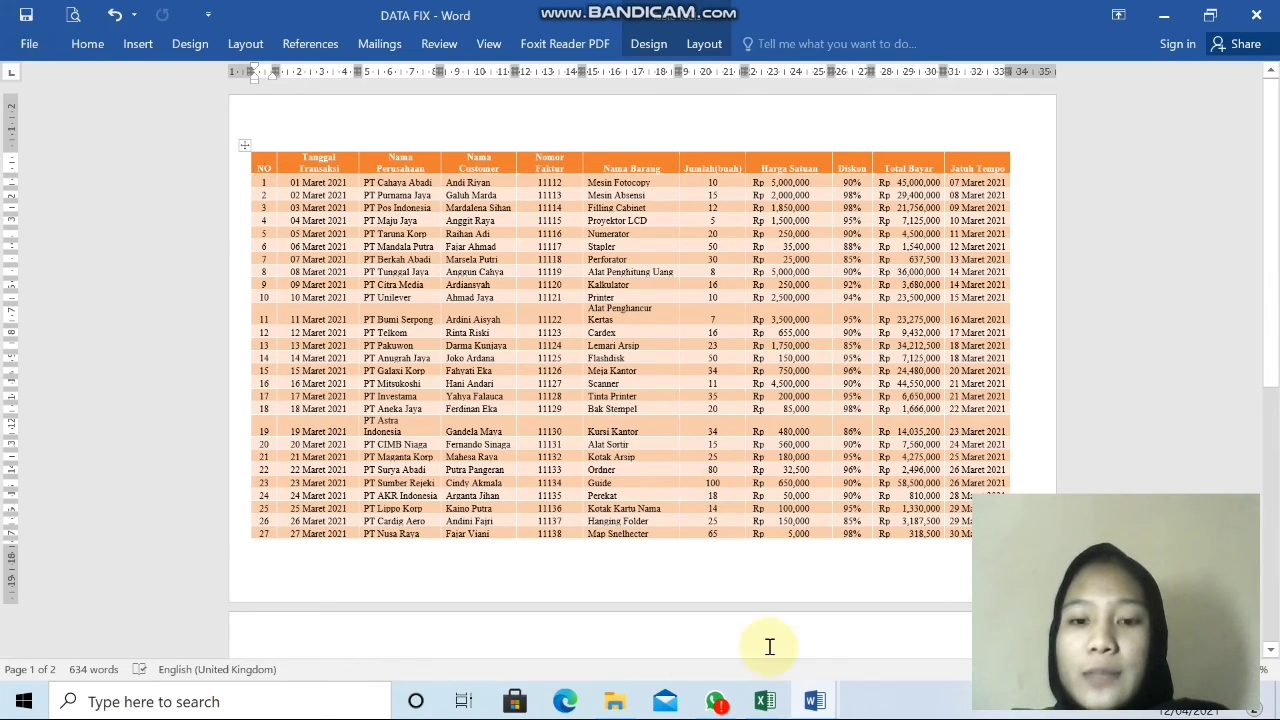
- Return to the FAKTUR PENJUALAN document and select the existing DATA FIX file on New Volume (D:) as its mail merge recipient list
click(812, 703)
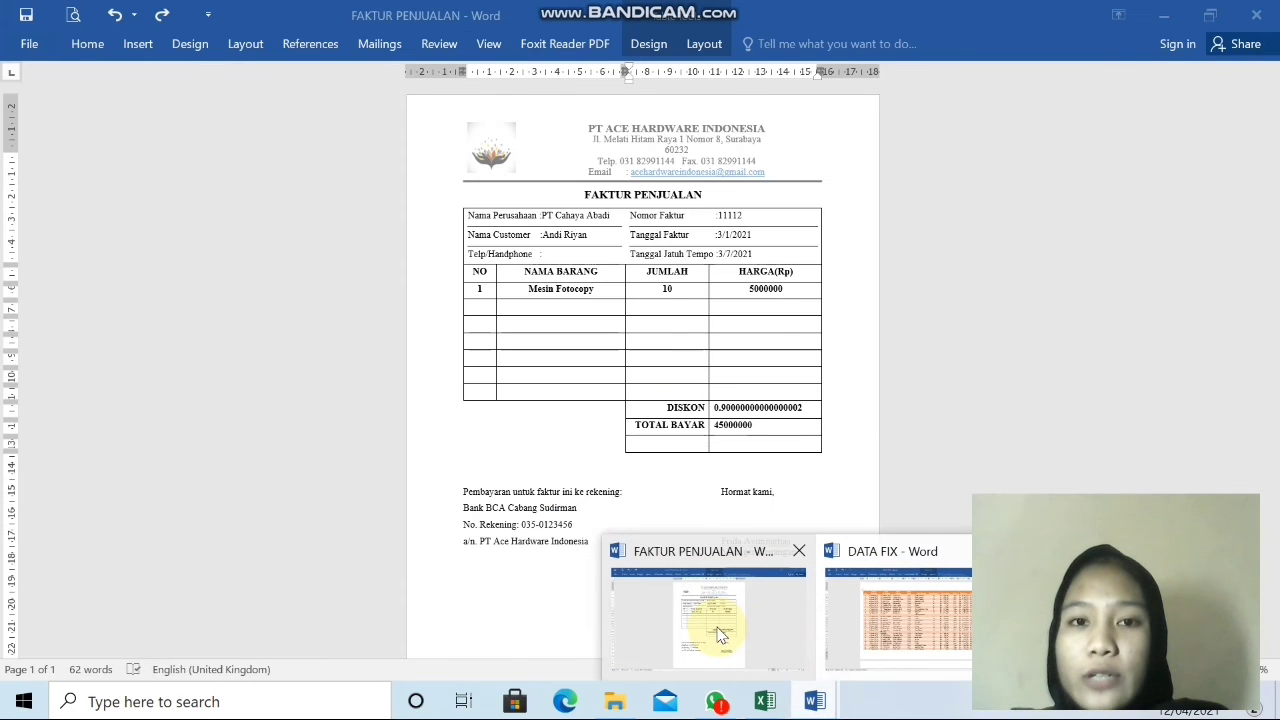
click(718, 630)
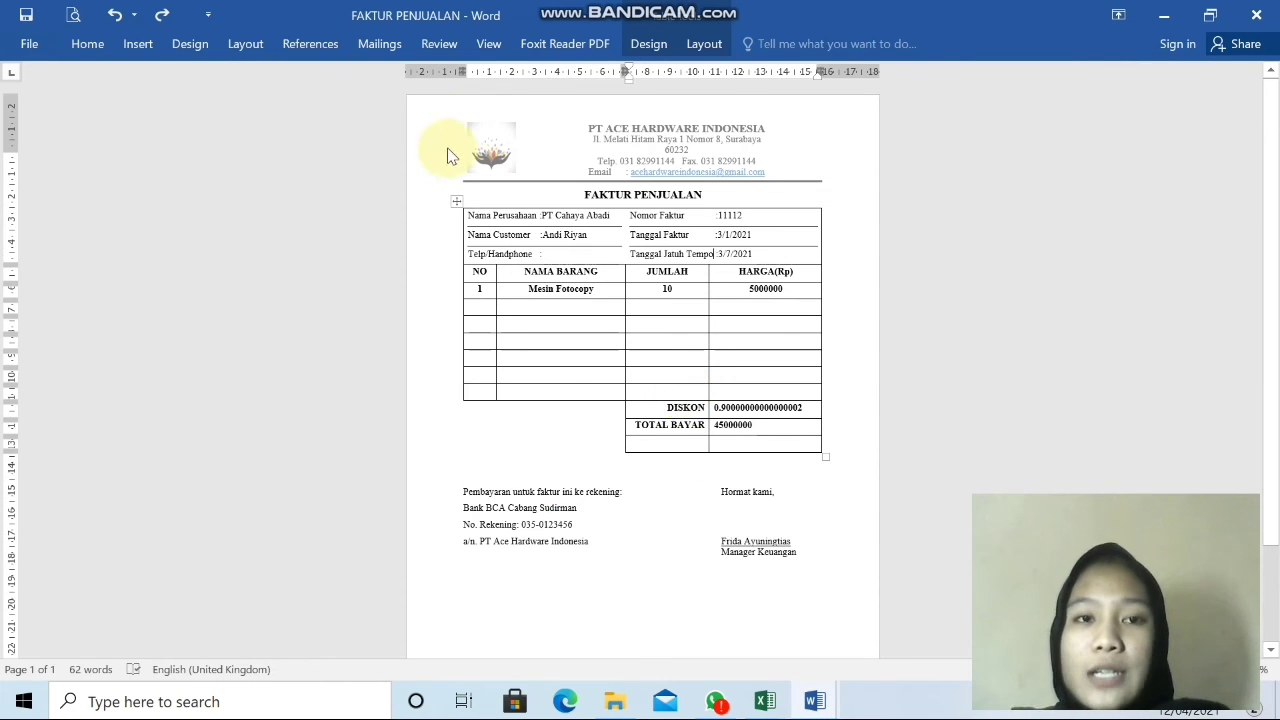
click(378, 44)
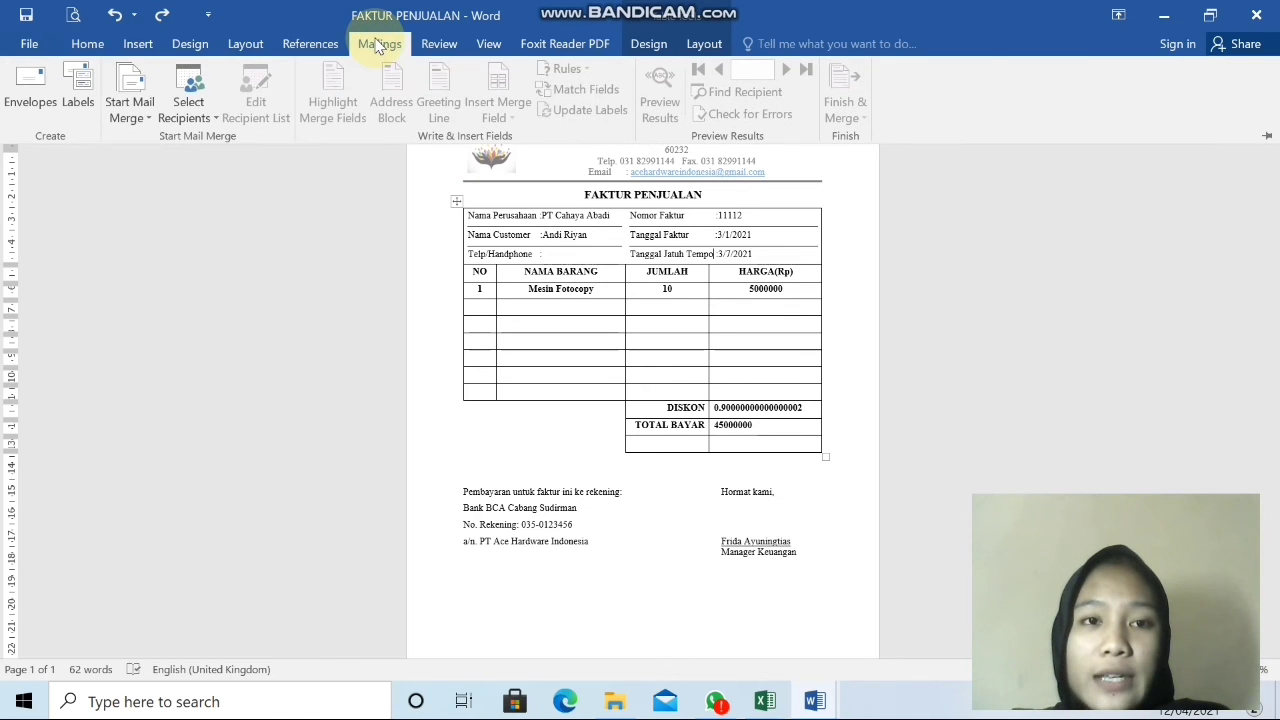
click(210, 116)
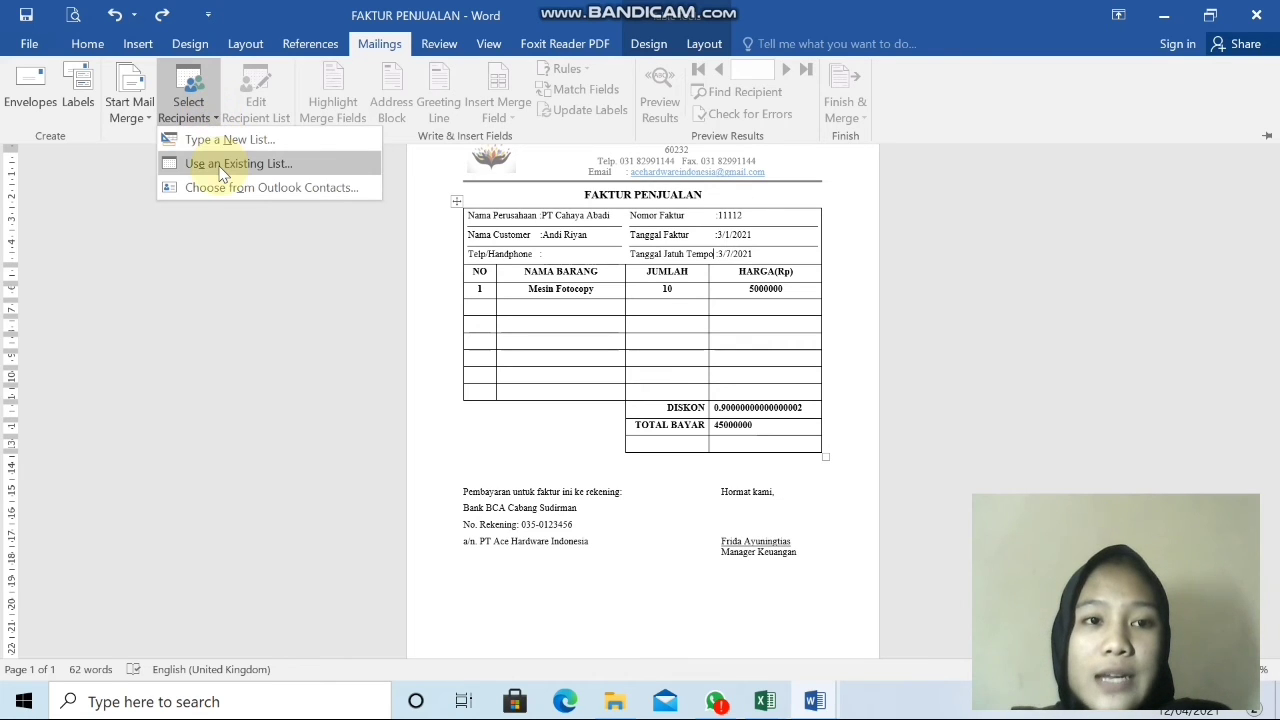
click(222, 167)
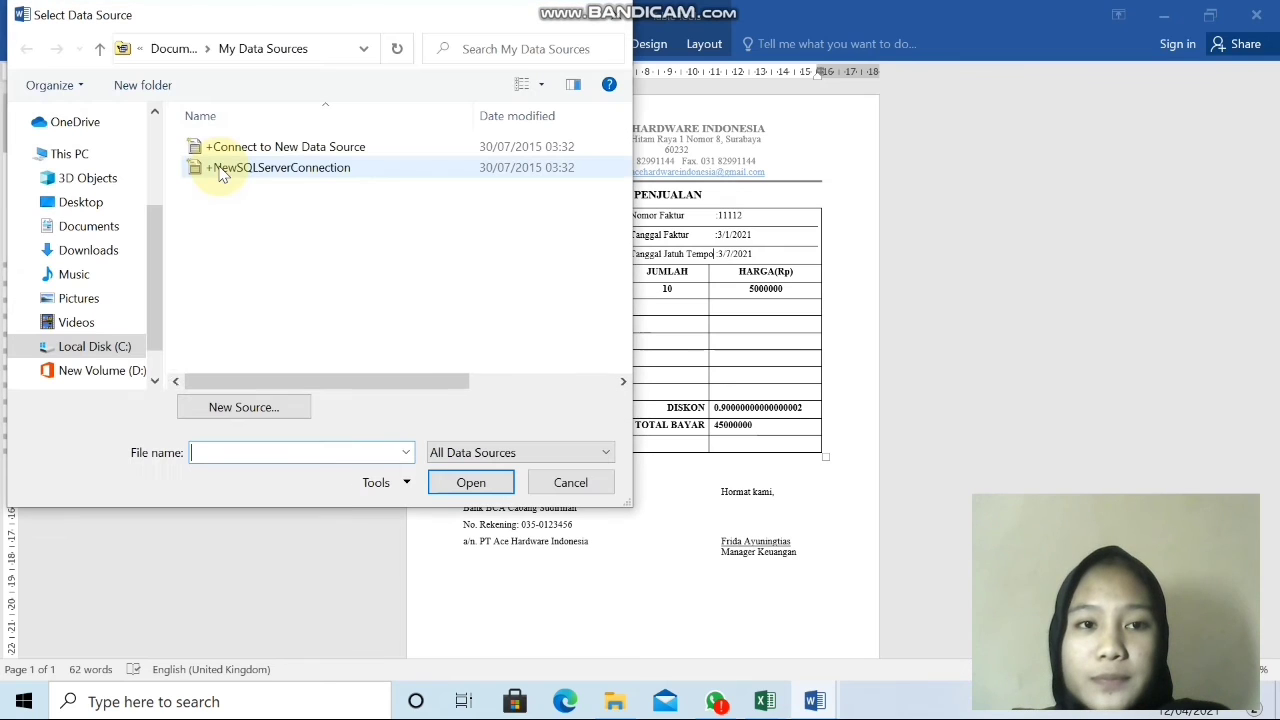
click(133, 365)
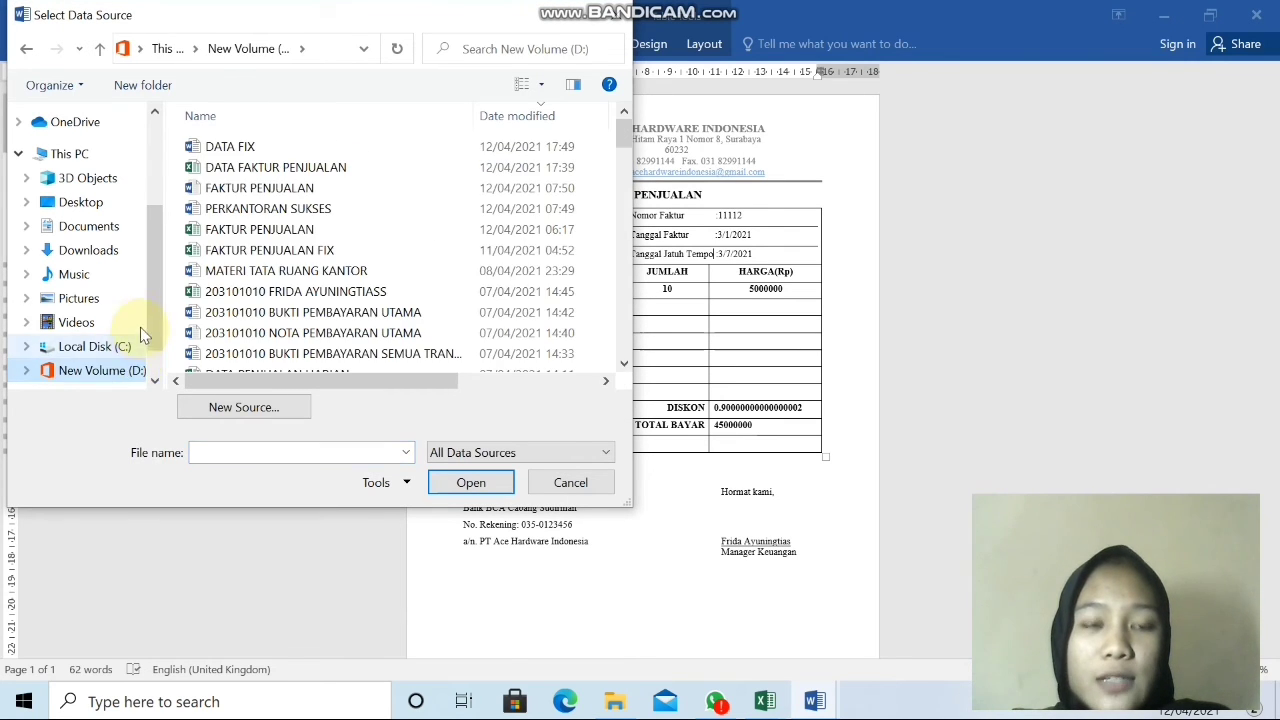
double_click(294, 146)
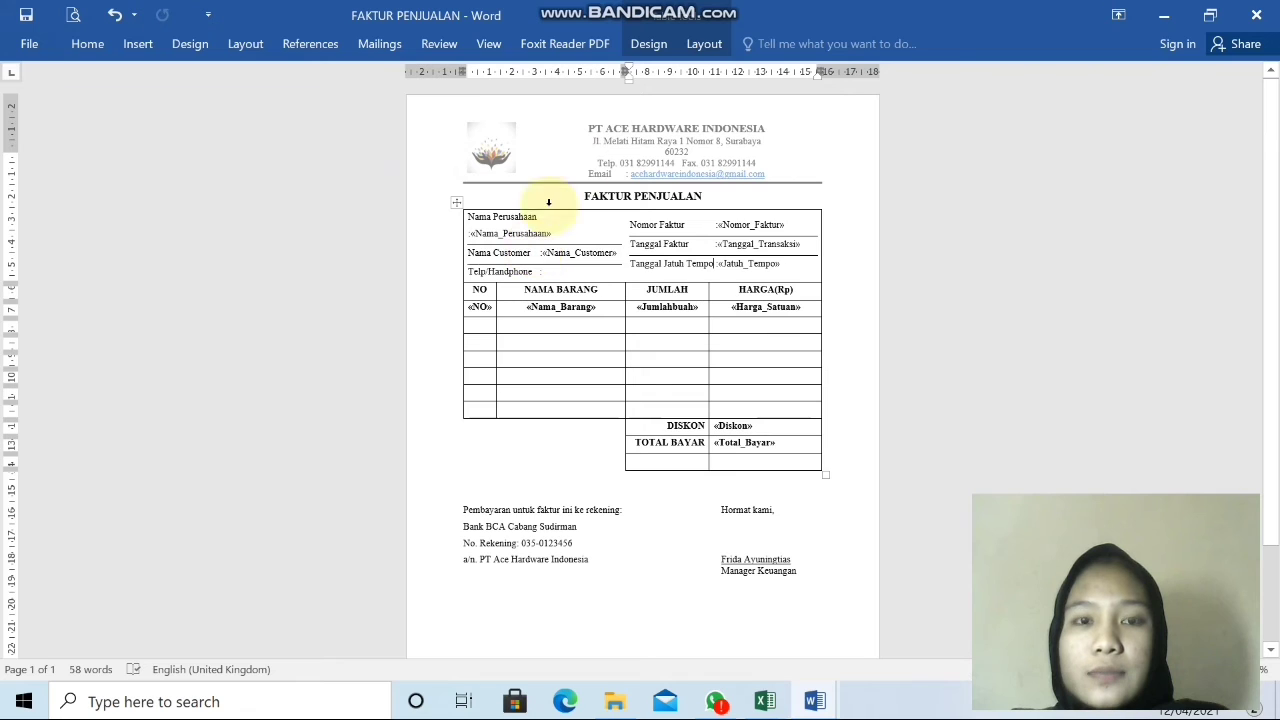
- Preview the merge results in the invoice form to check the formatting of the dates, prices and discount
click(432, 46)
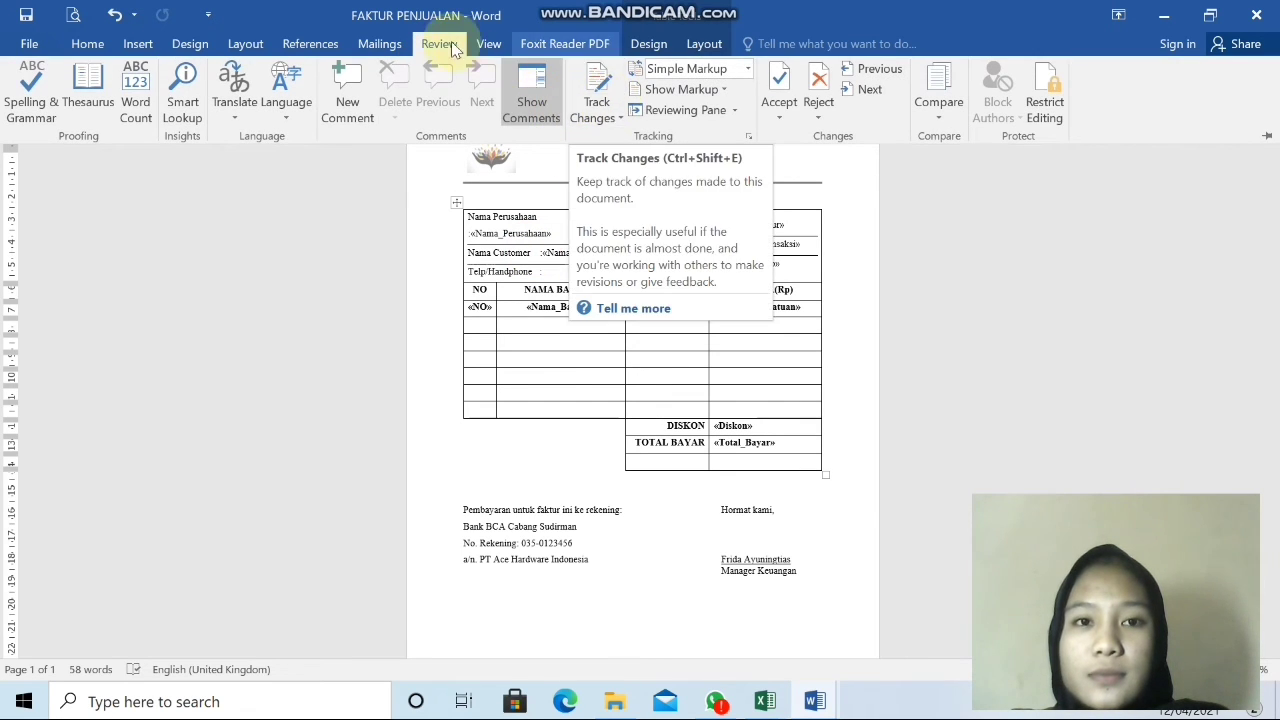
click(378, 47)
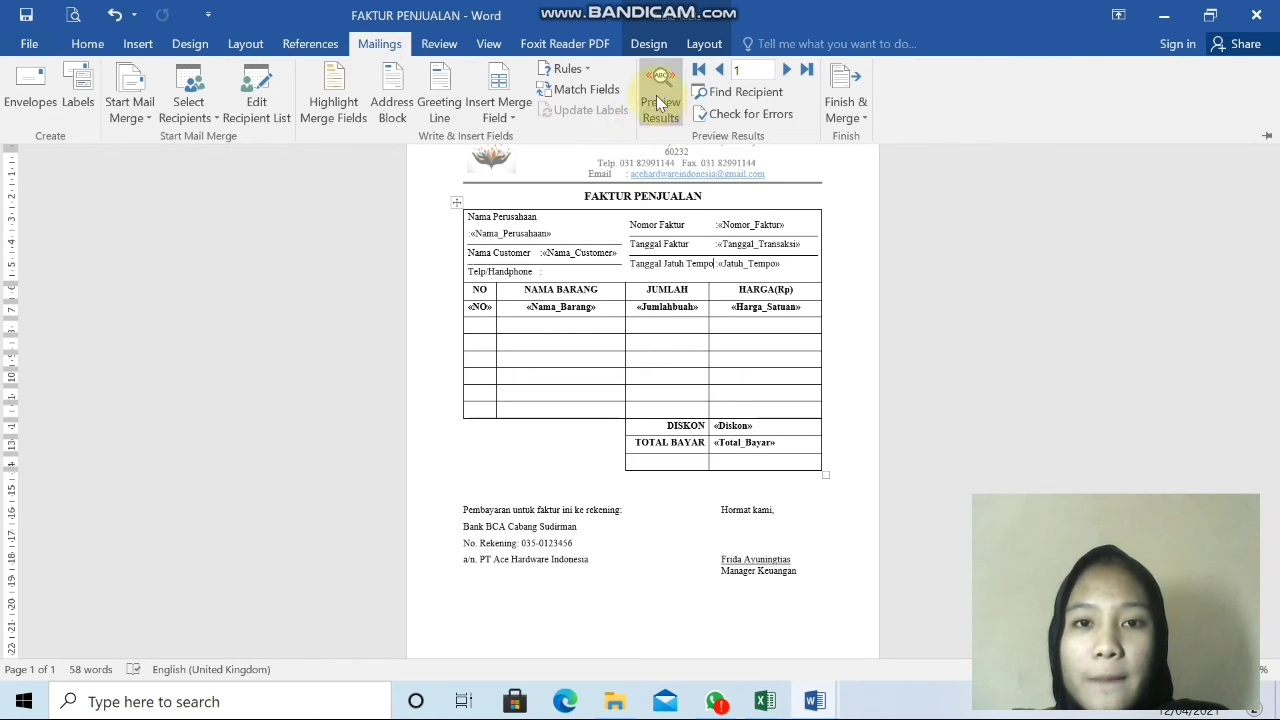
click(657, 98)
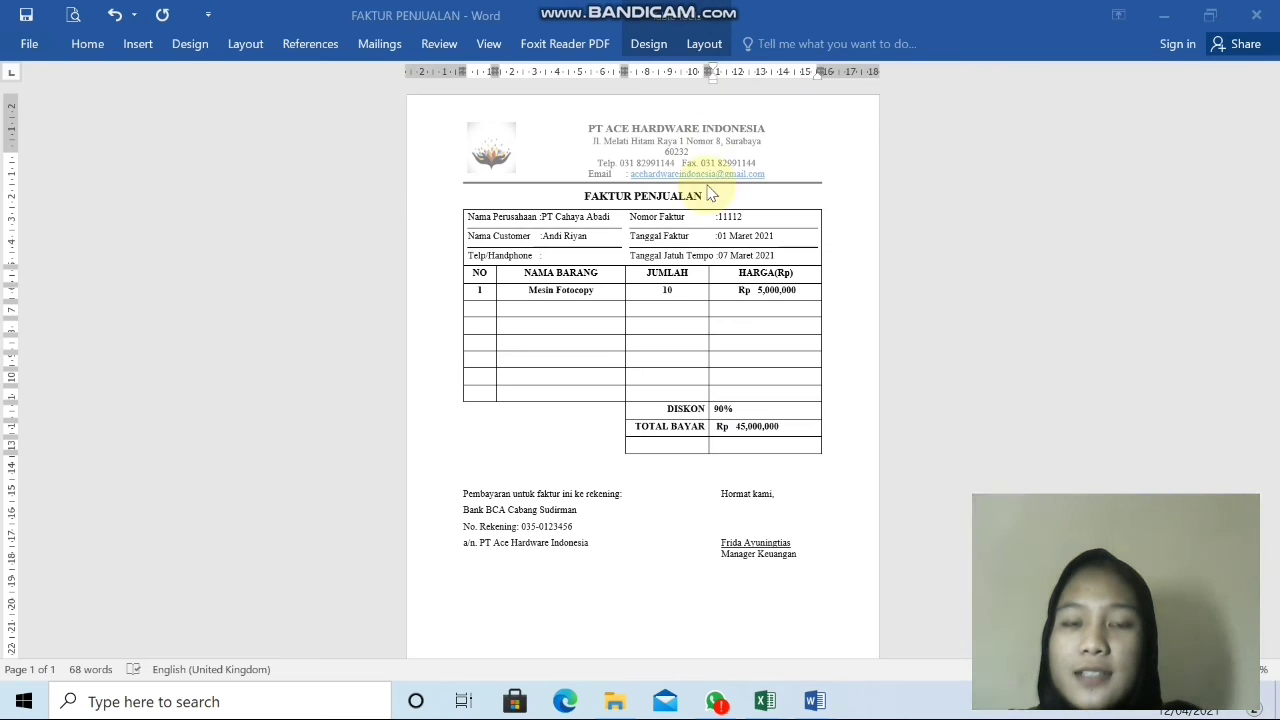
click(602, 356)
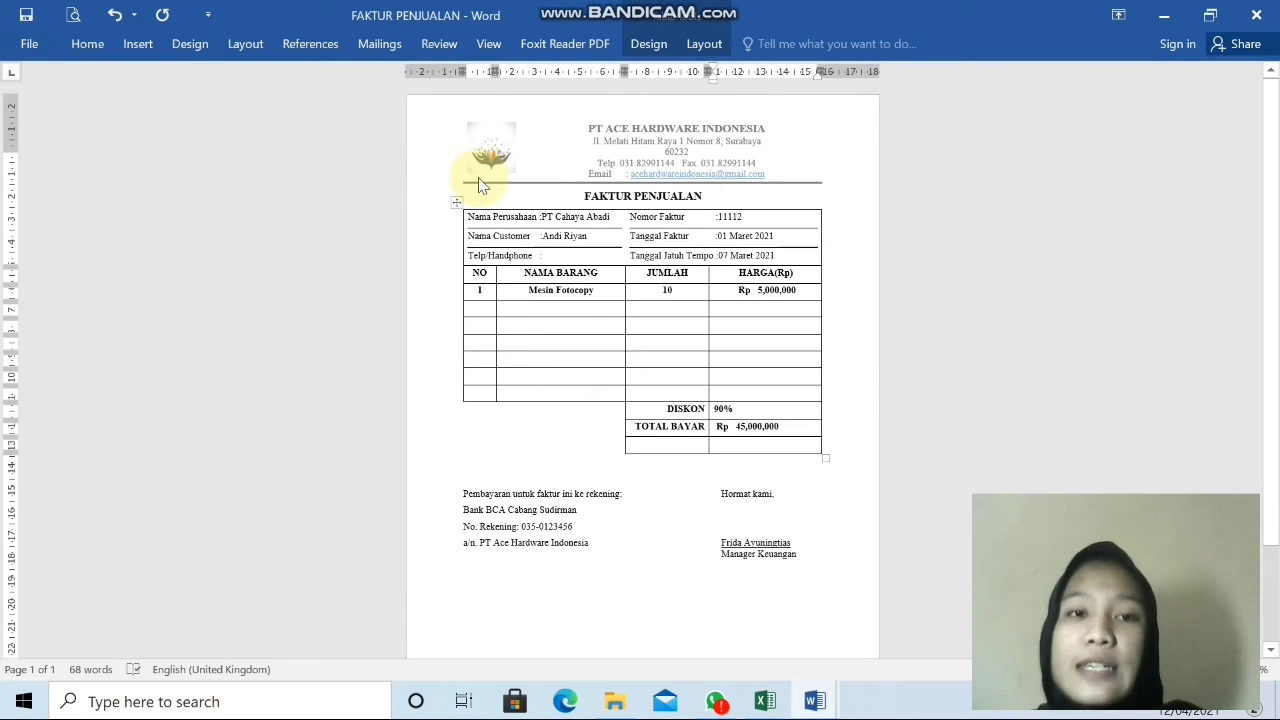
- Finish the merge by generating individual editable documents for all records, and look through the merged invoice pages
click(380, 46)
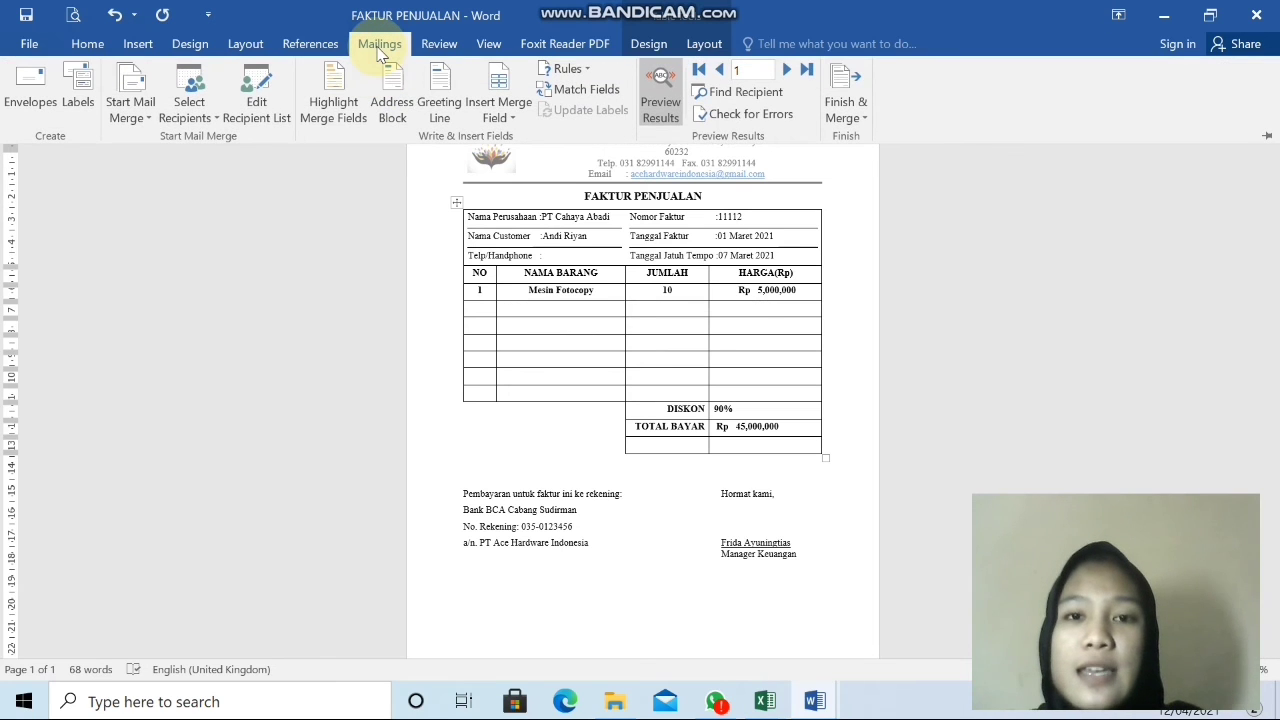
click(856, 123)
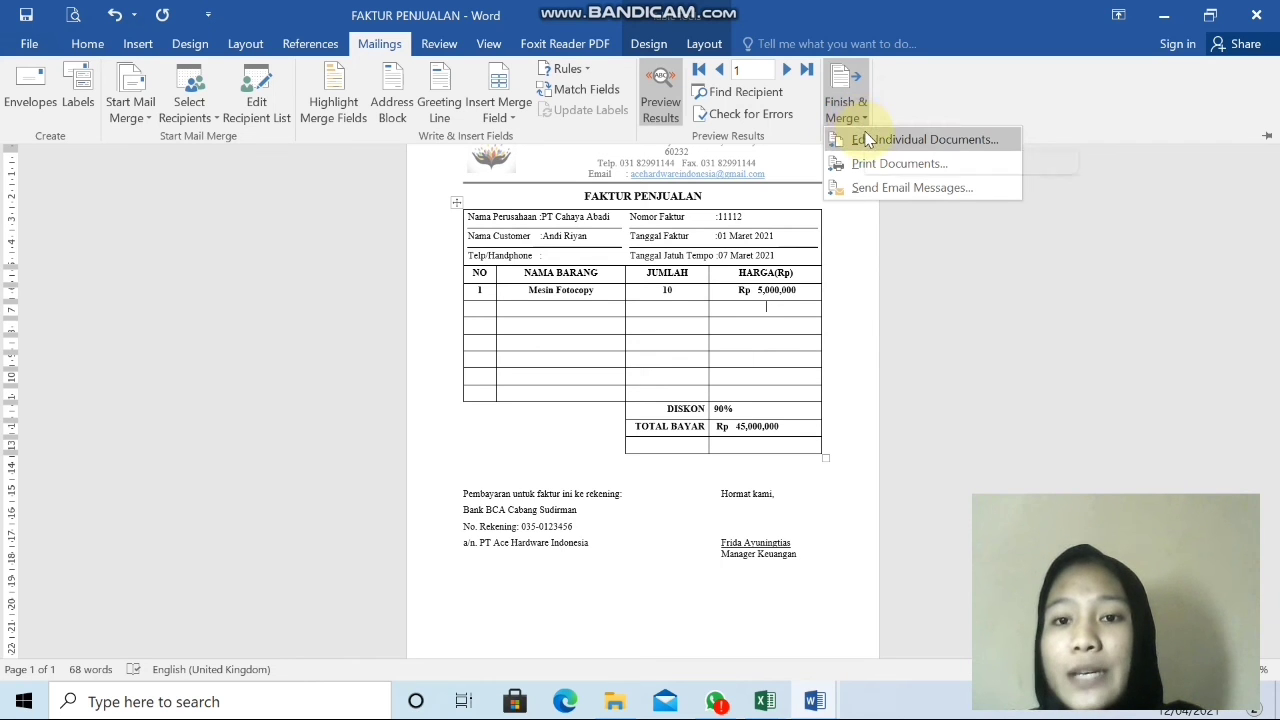
click(872, 143)
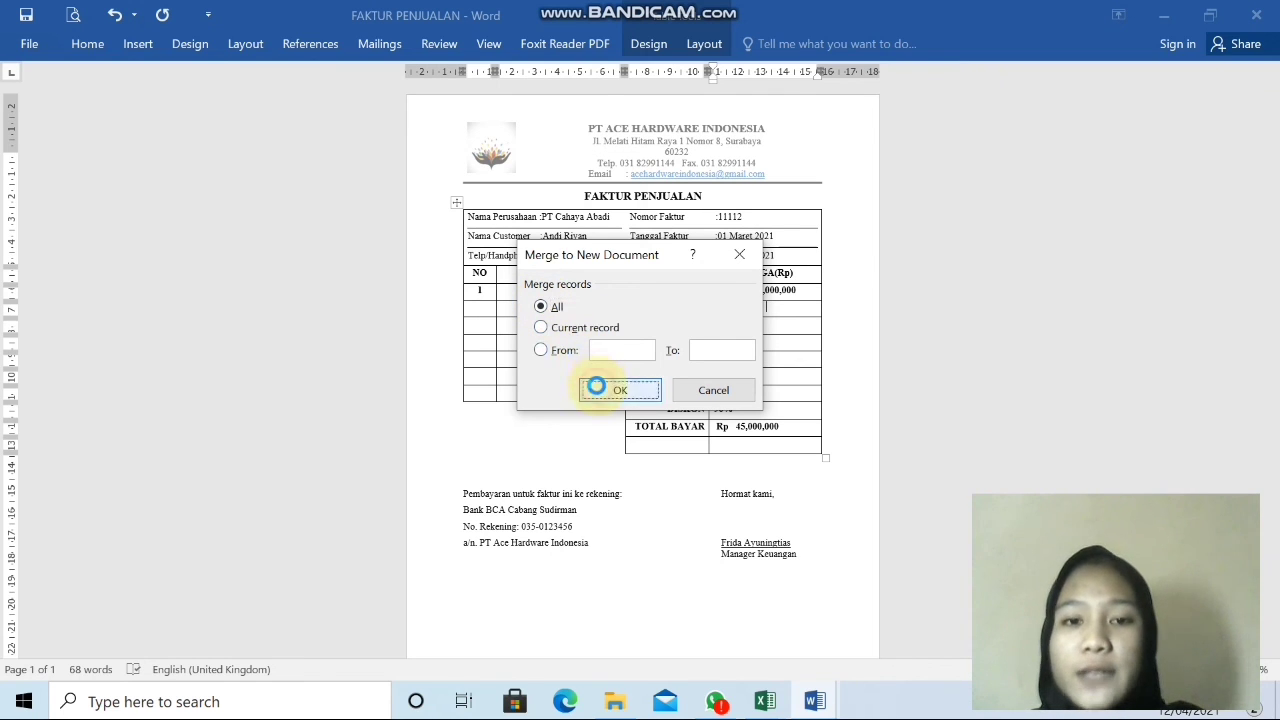
click(596, 387)
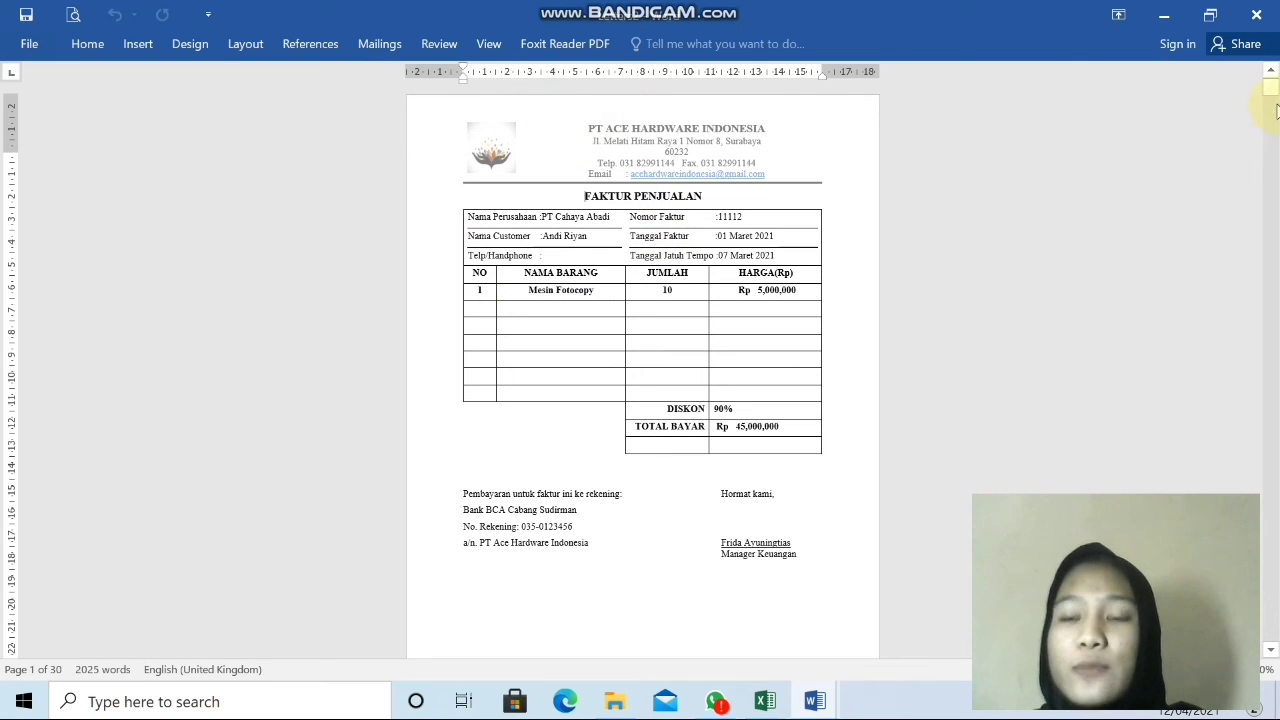
drag(1270, 92, 1268, 266)
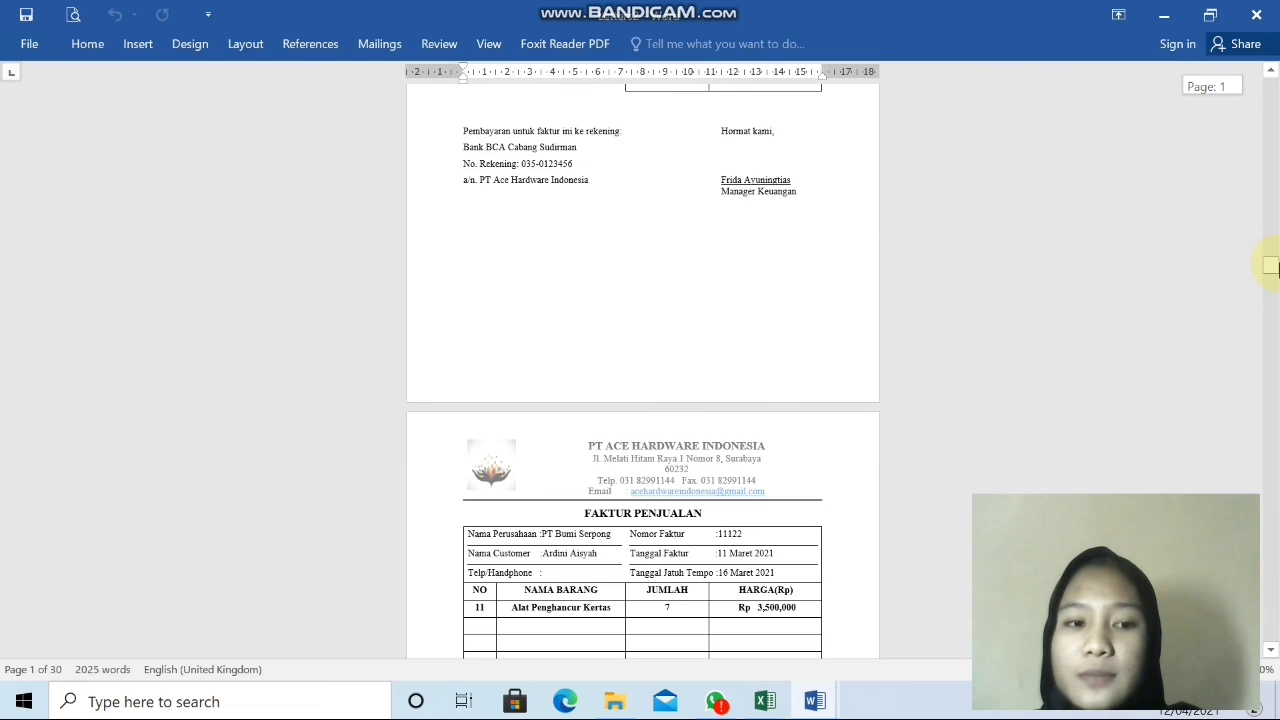
drag(1275, 158, 1274, 90)
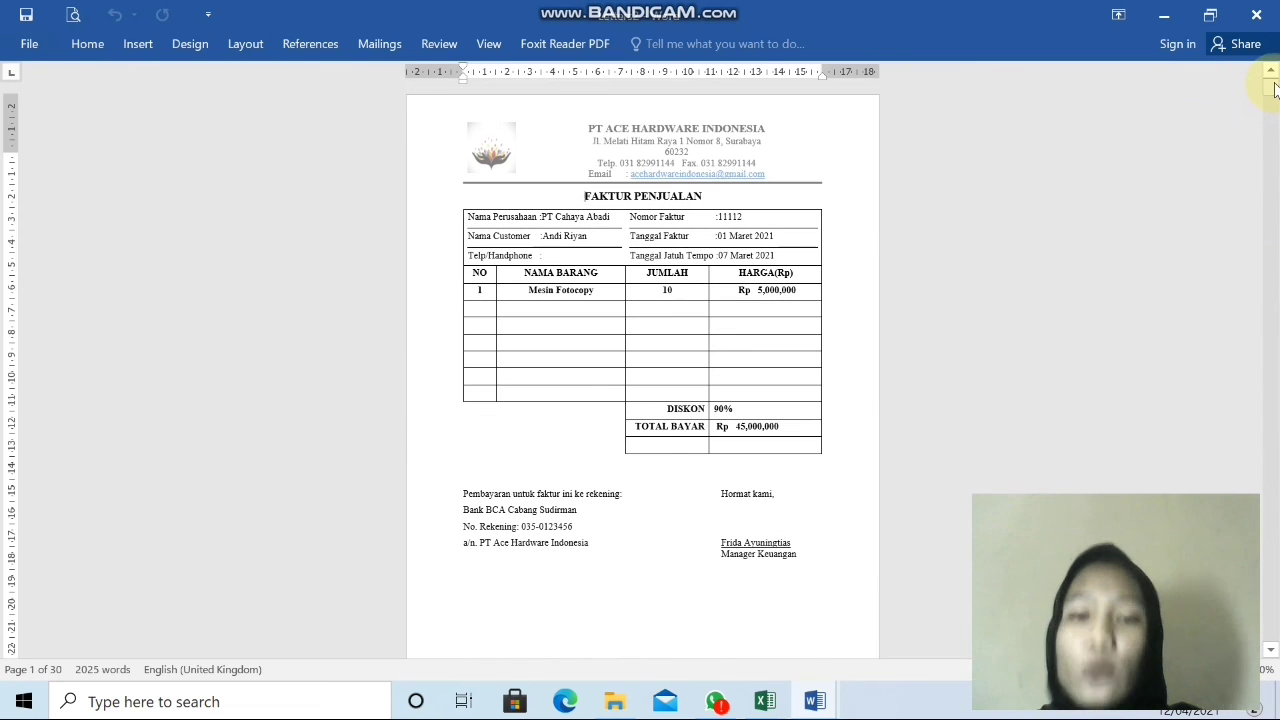